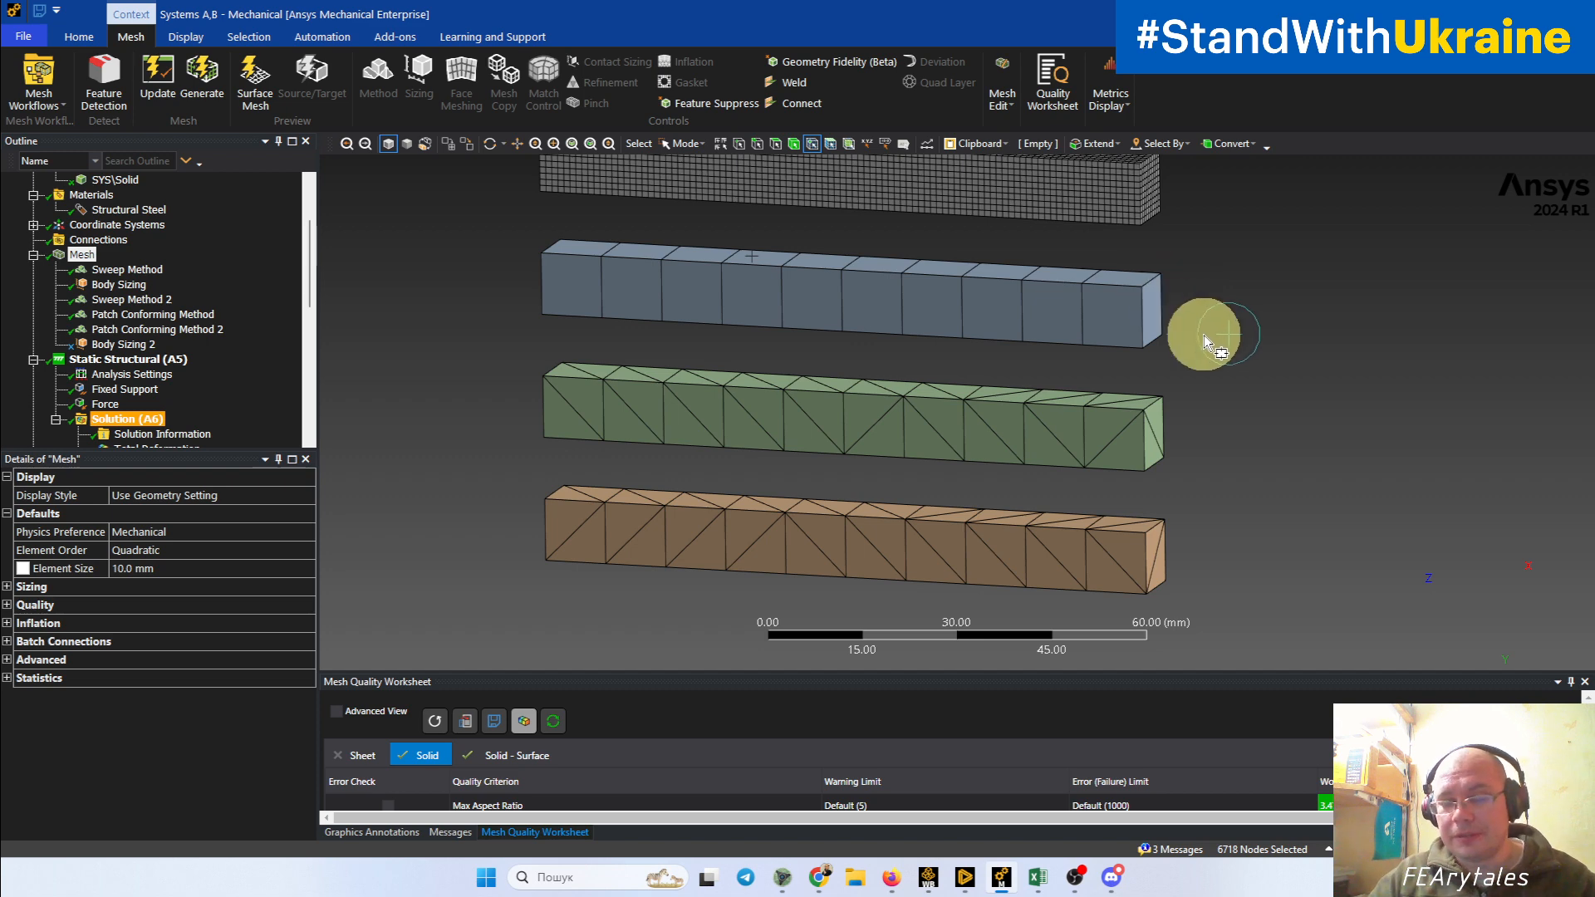
Step: Select the mesh nodes on the green and brown tetrahedral beams, examine their placement up close, and clear the selection
ctrl+middle_drag(1207, 334, 1193, 397)
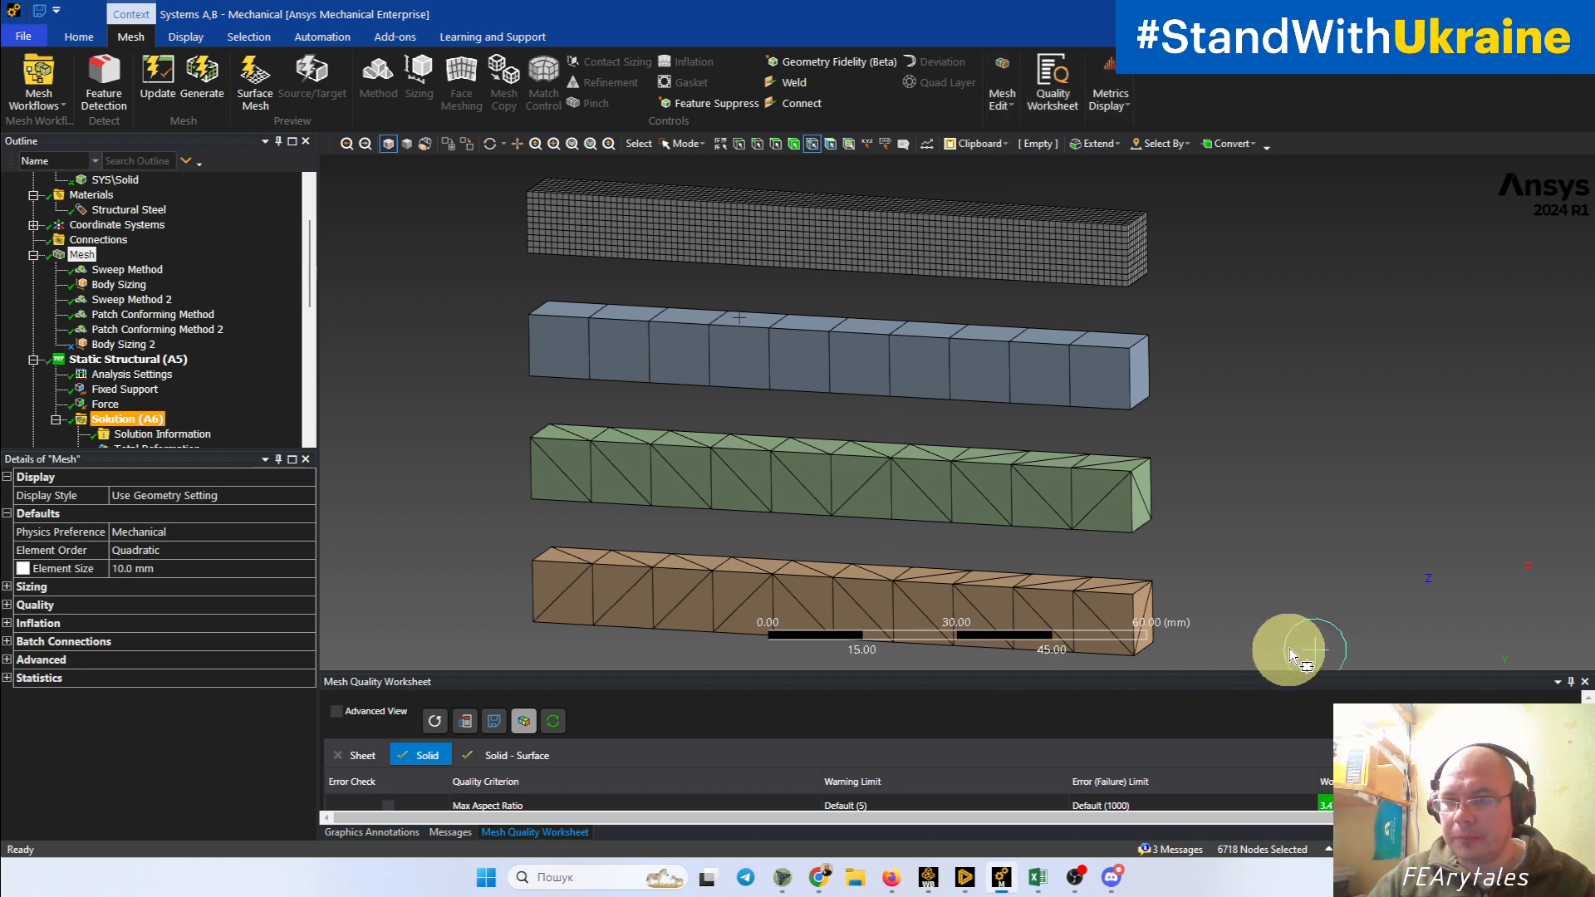
middle_drag(1293, 615, 1406, 440)
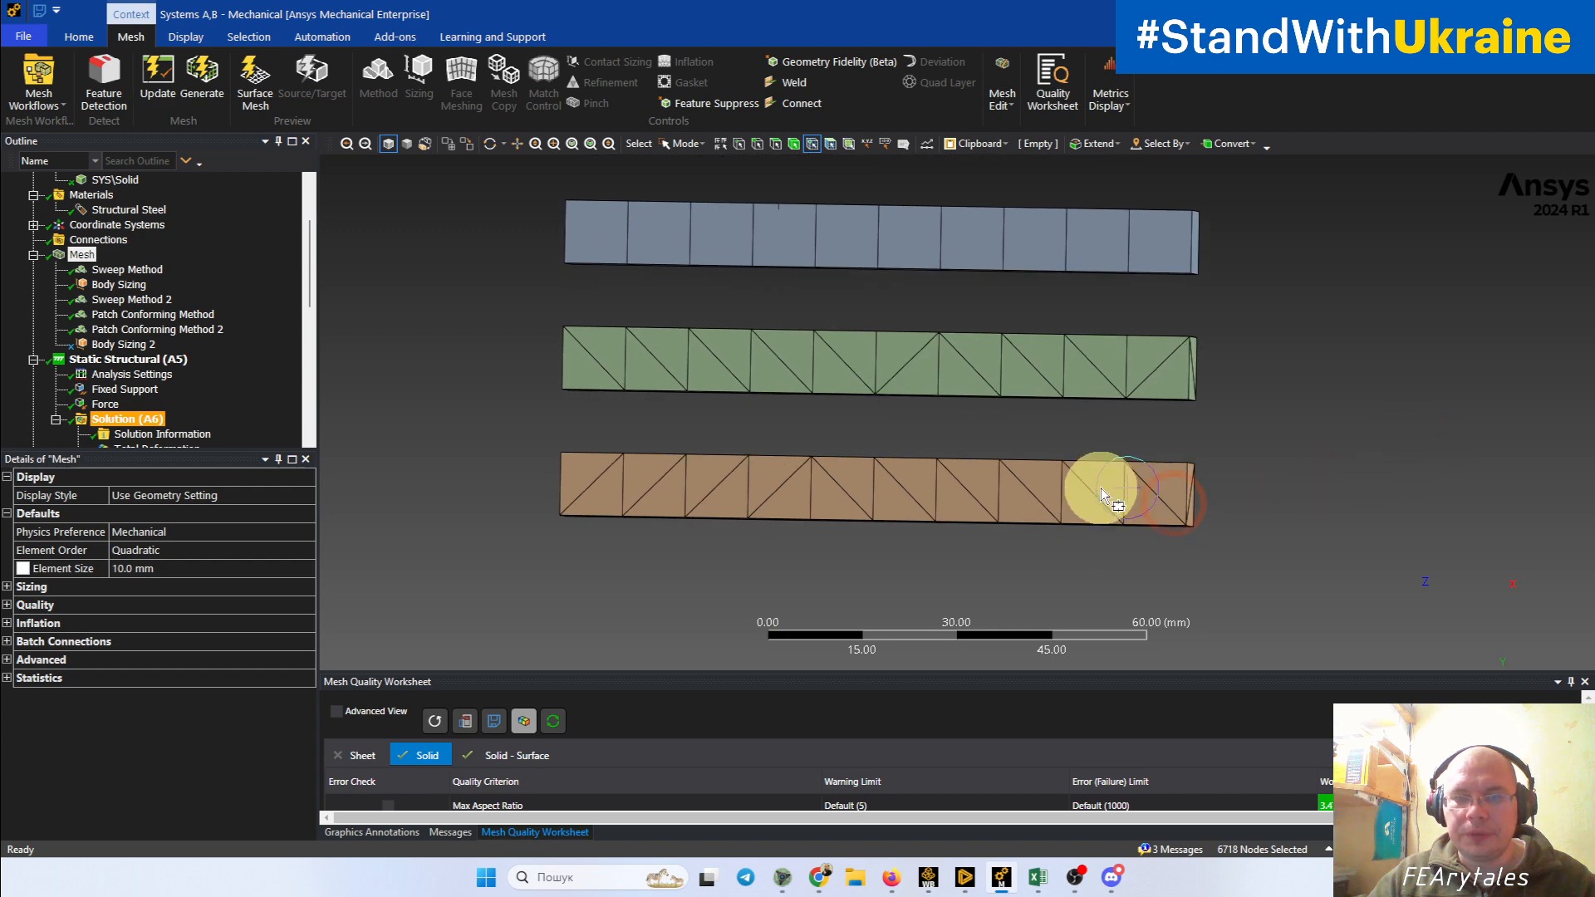
drag(518, 301, 1229, 572)
middle_drag(1228, 573, 1196, 581)
scroll(1196, 577, up, 4)
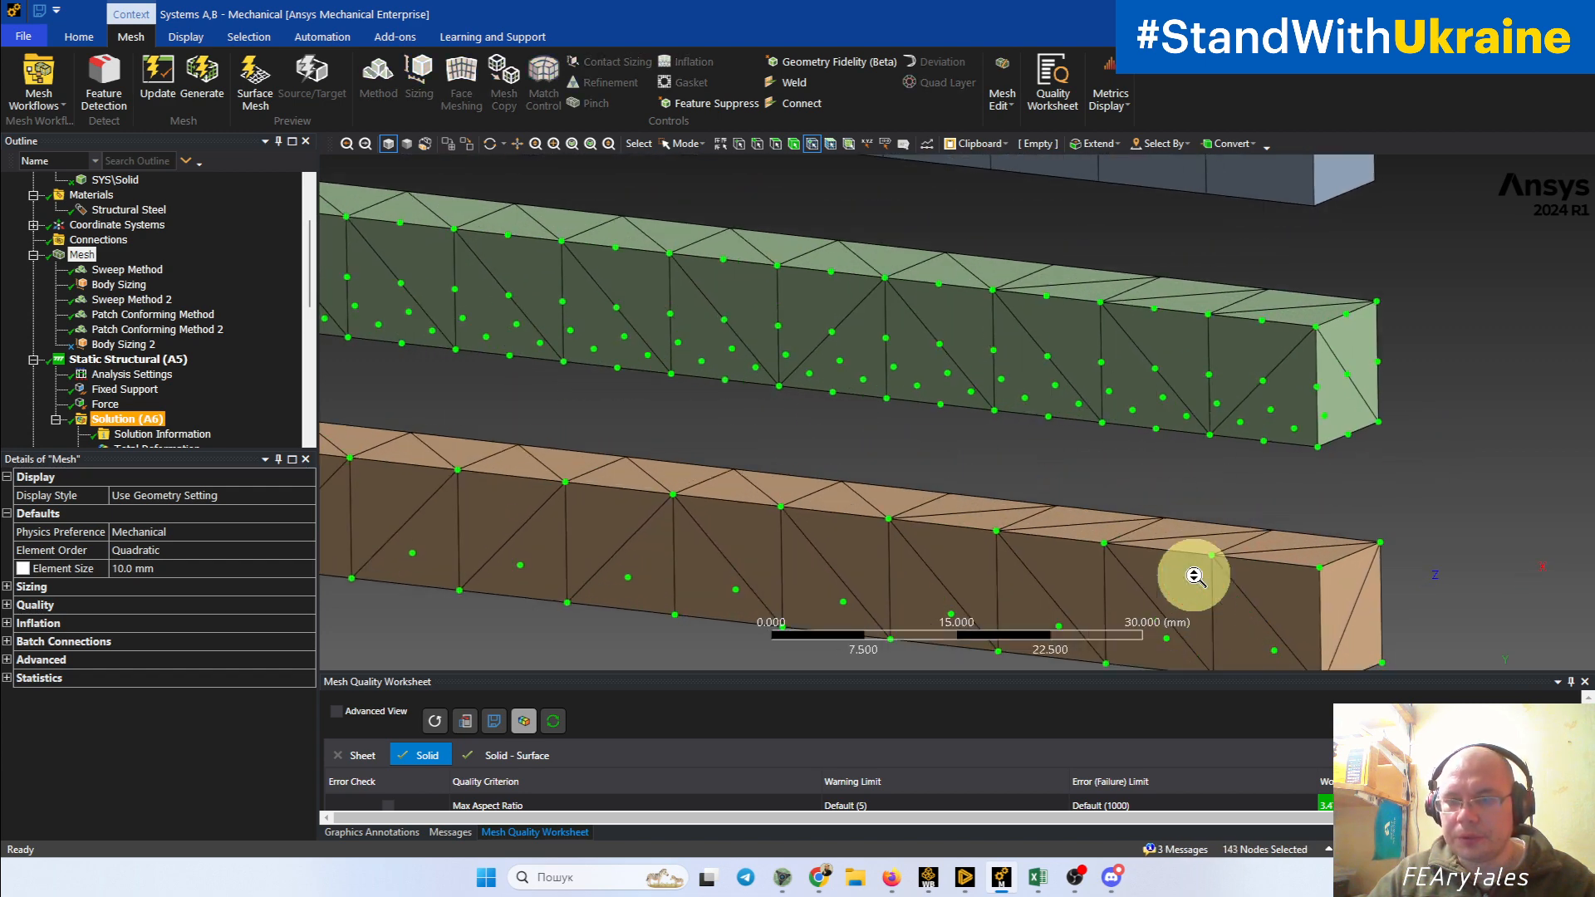
ctrl+middle_drag(1309, 575, 856, 432)
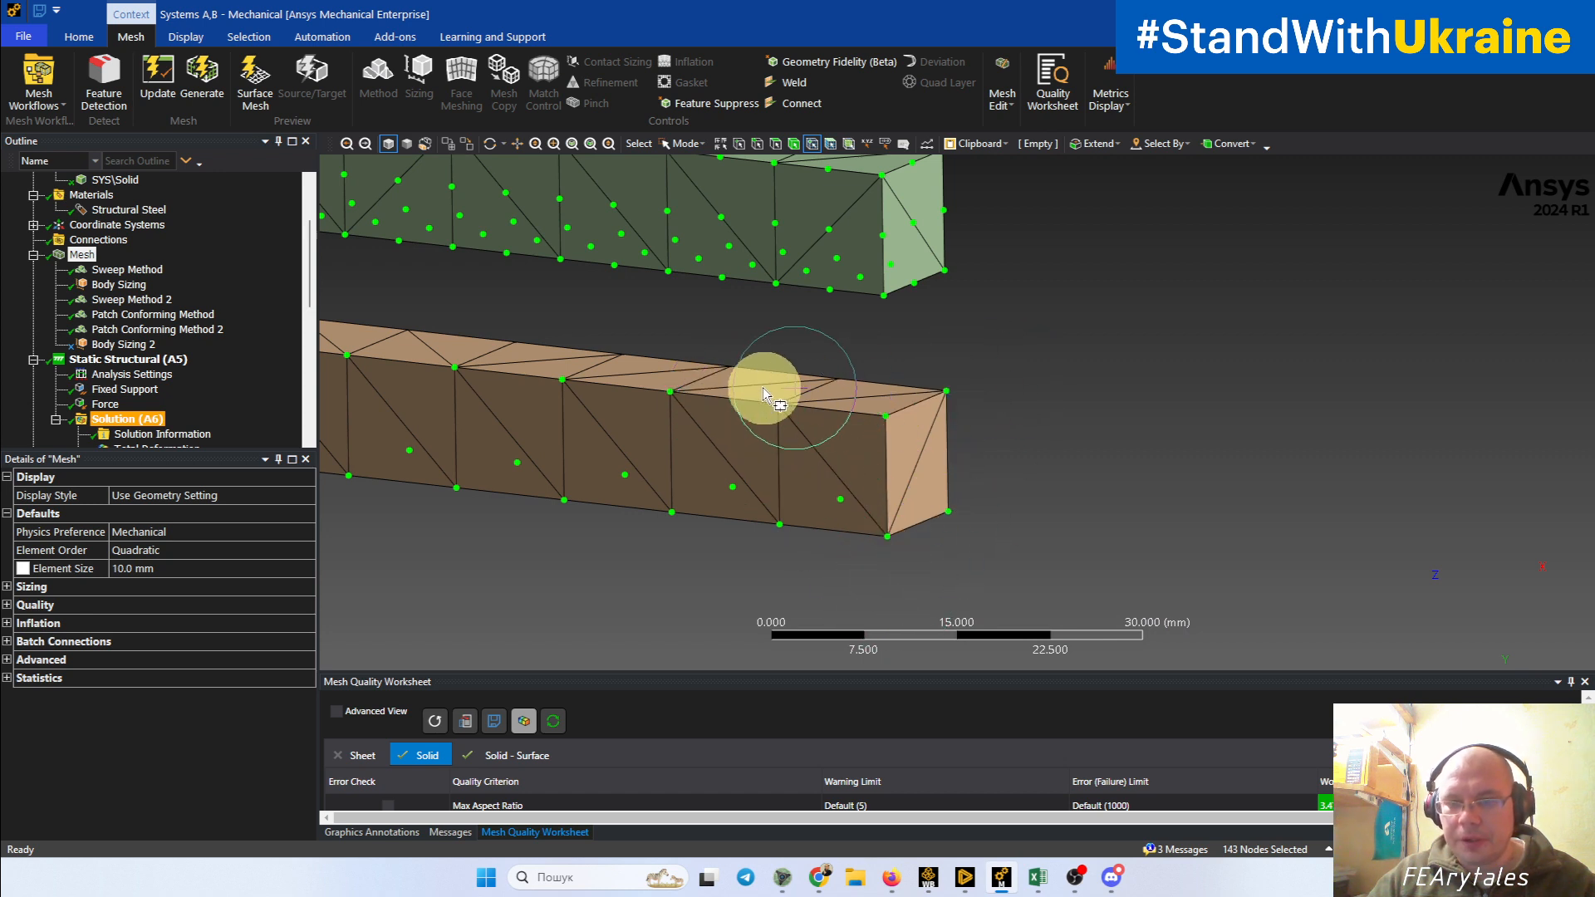
ctrl+middle_drag(964, 470, 1060, 552)
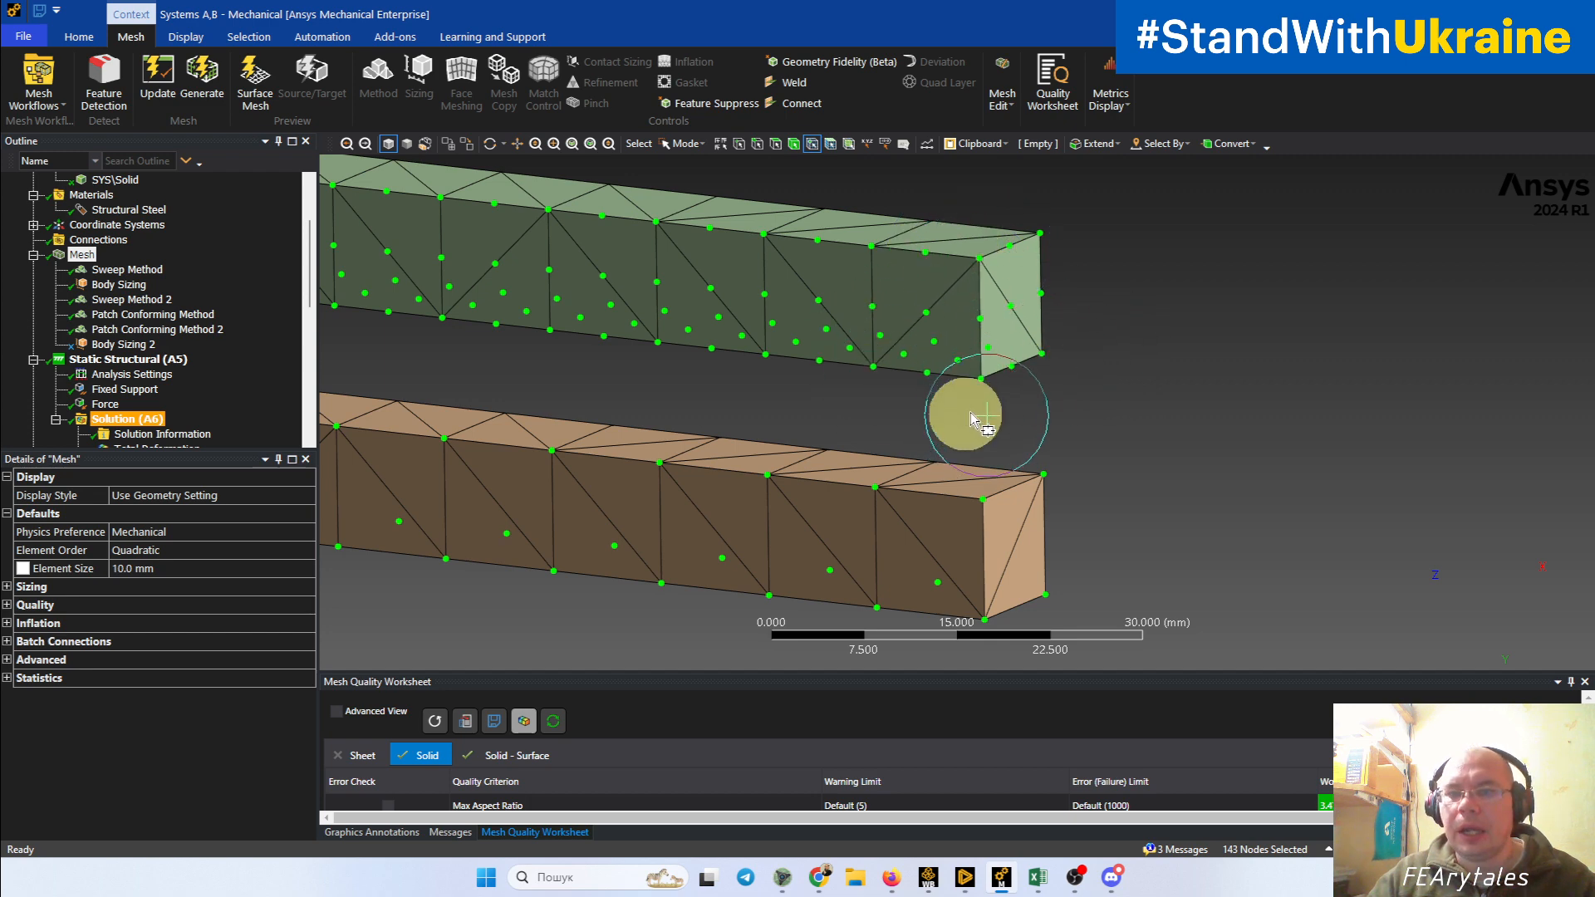
middle_drag(997, 285, 1189, 385)
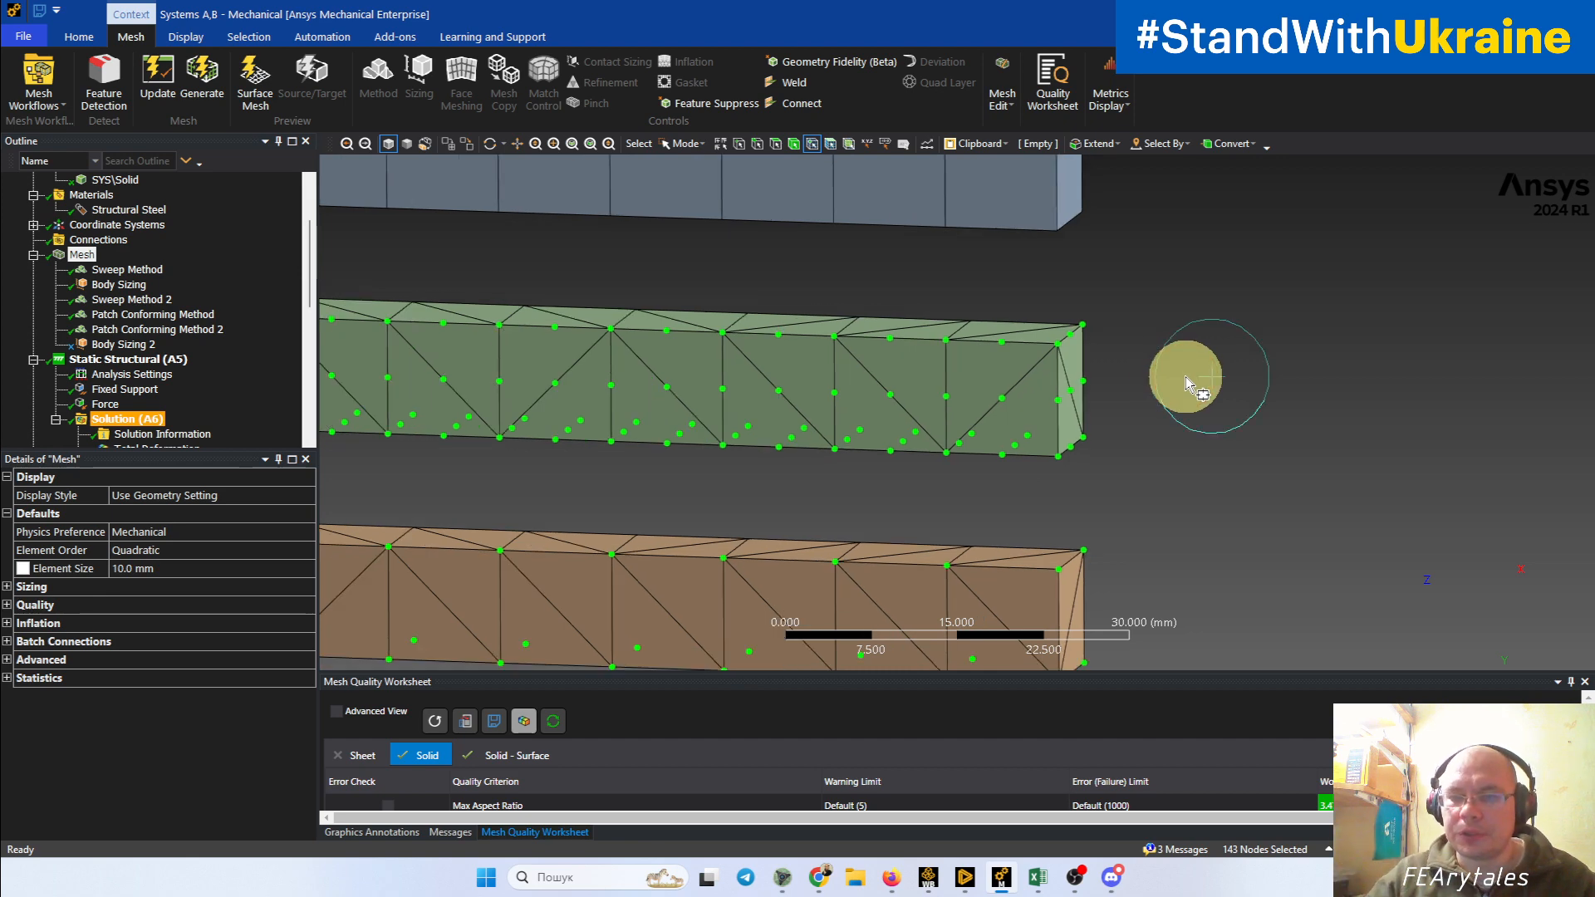
scroll(1186, 376, down, 3)
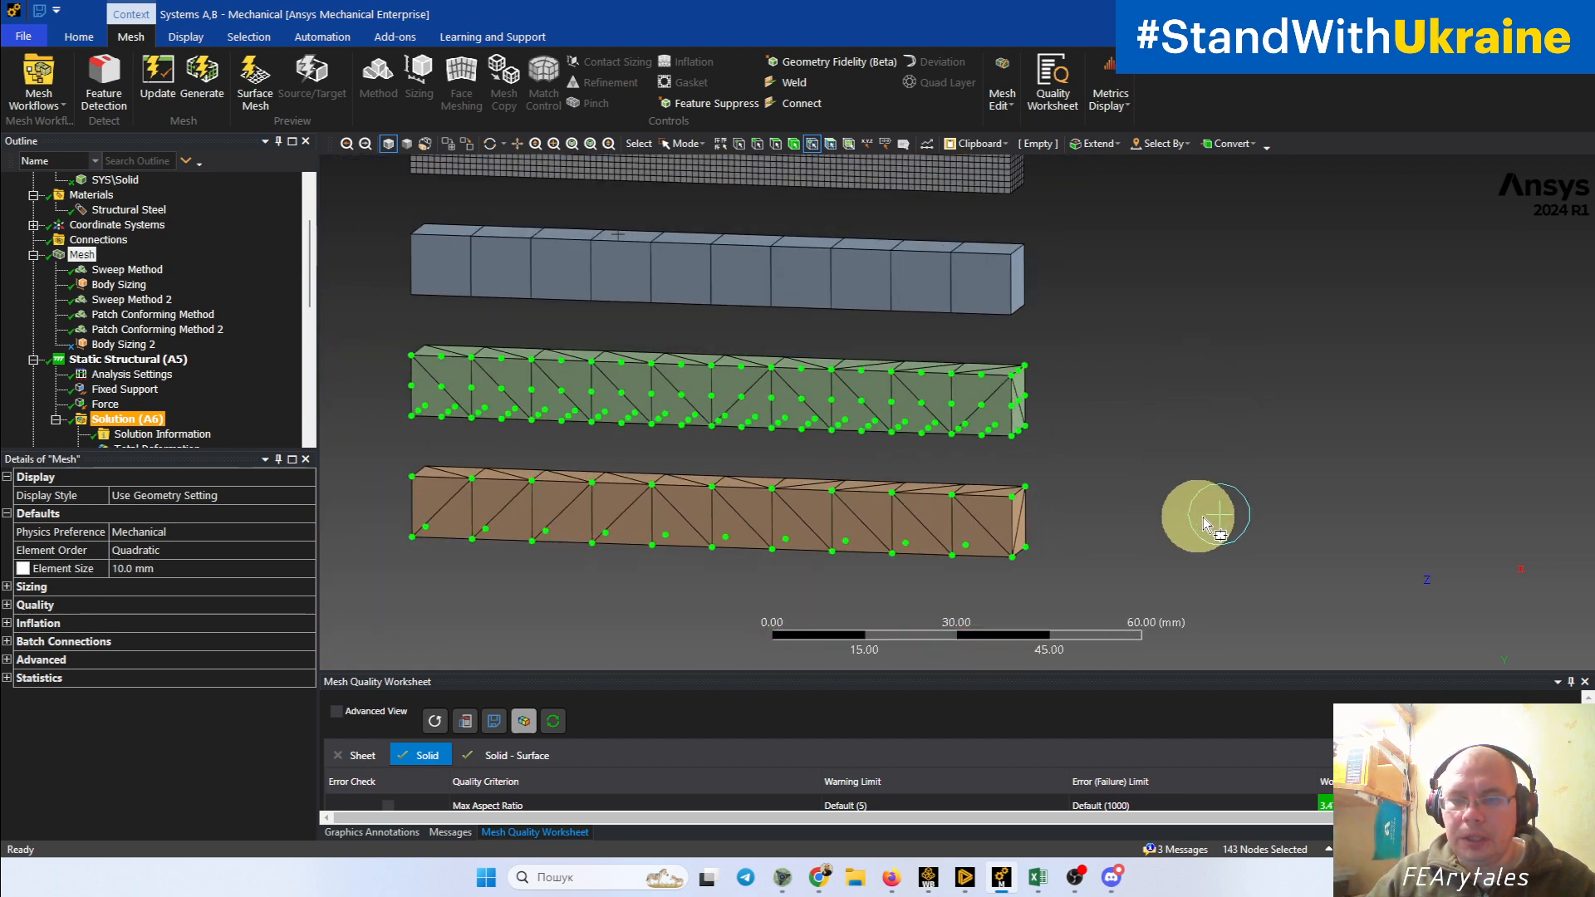
click(1210, 519)
Step: Compare the element shapes and mesh density of the four beams
ctrl+middle_drag(1114, 573, 1244, 508)
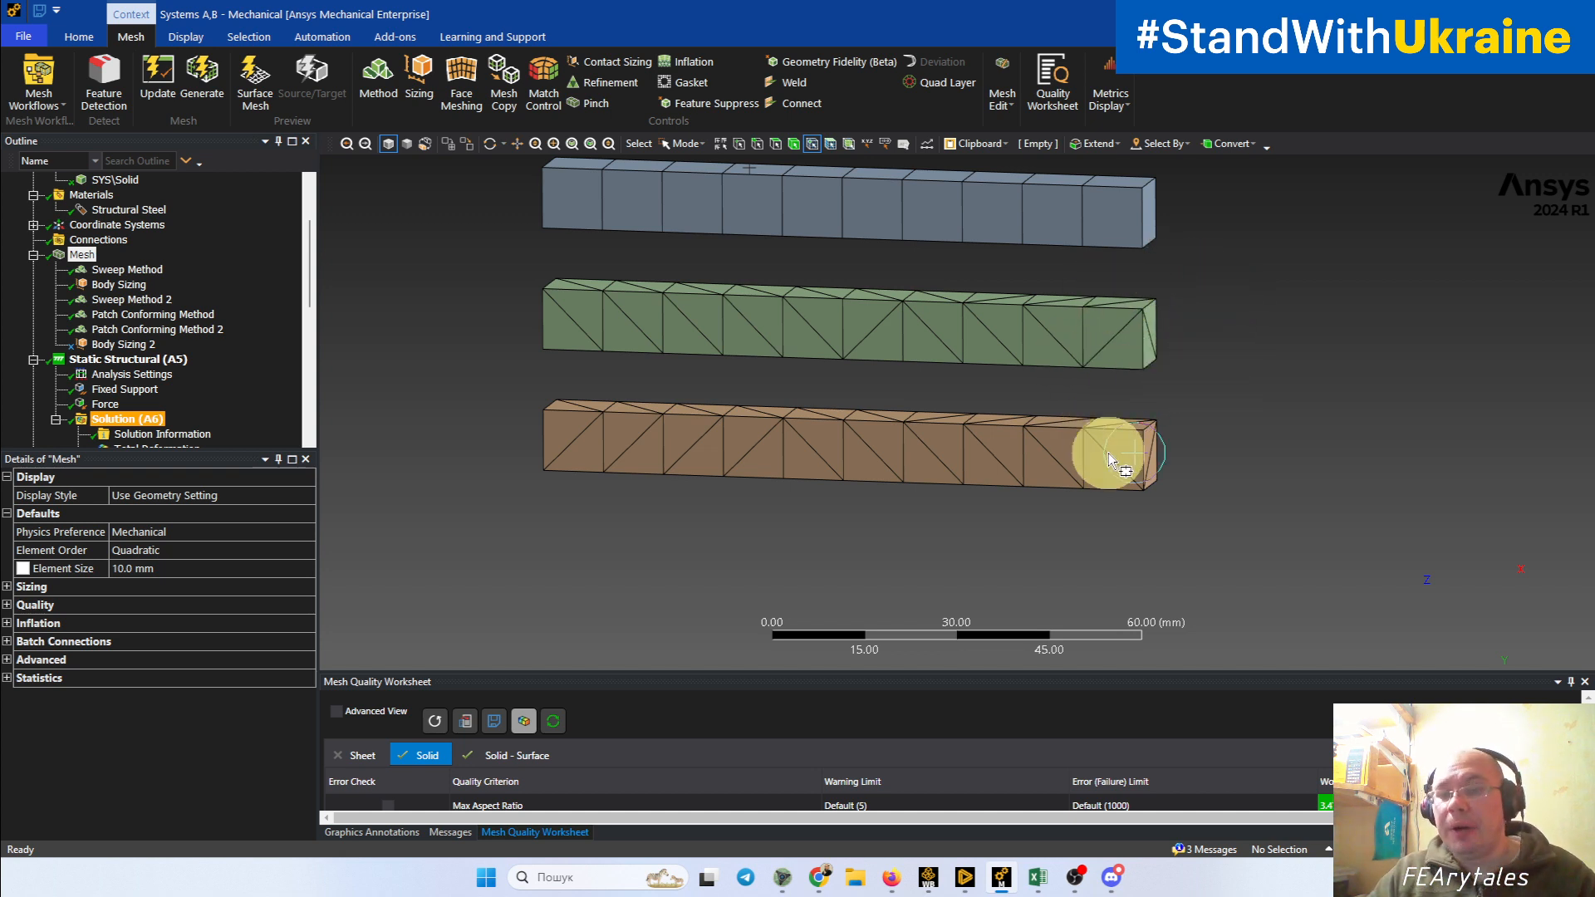
ctrl+middle_drag(1101, 459, 1116, 581)
scroll(1118, 583, down, 1)
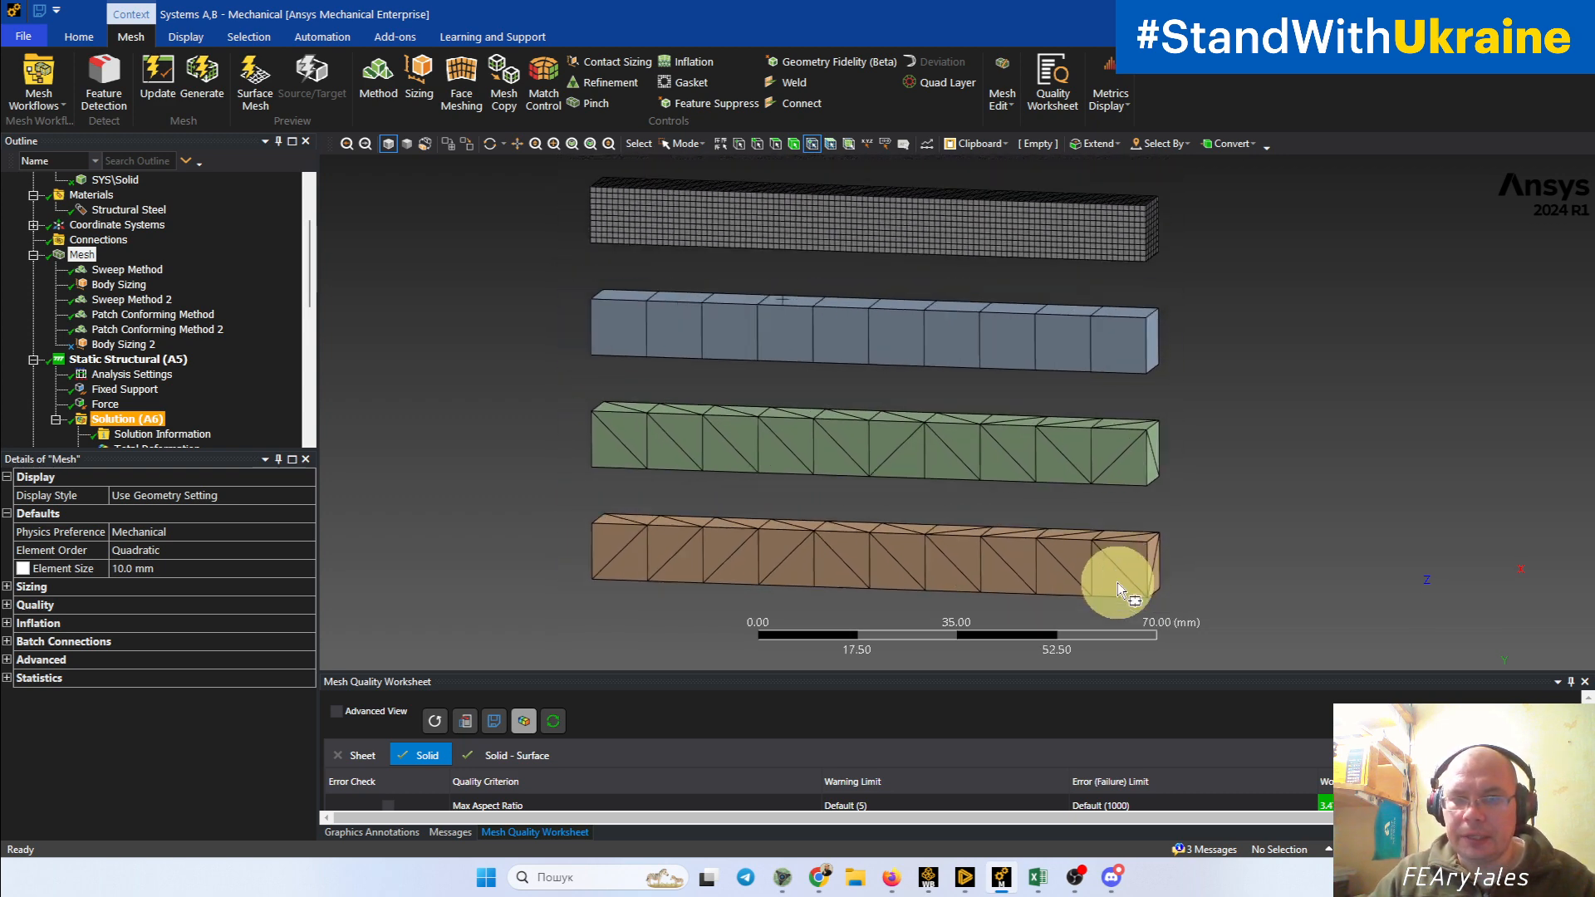
scroll(1197, 573, down, 2)
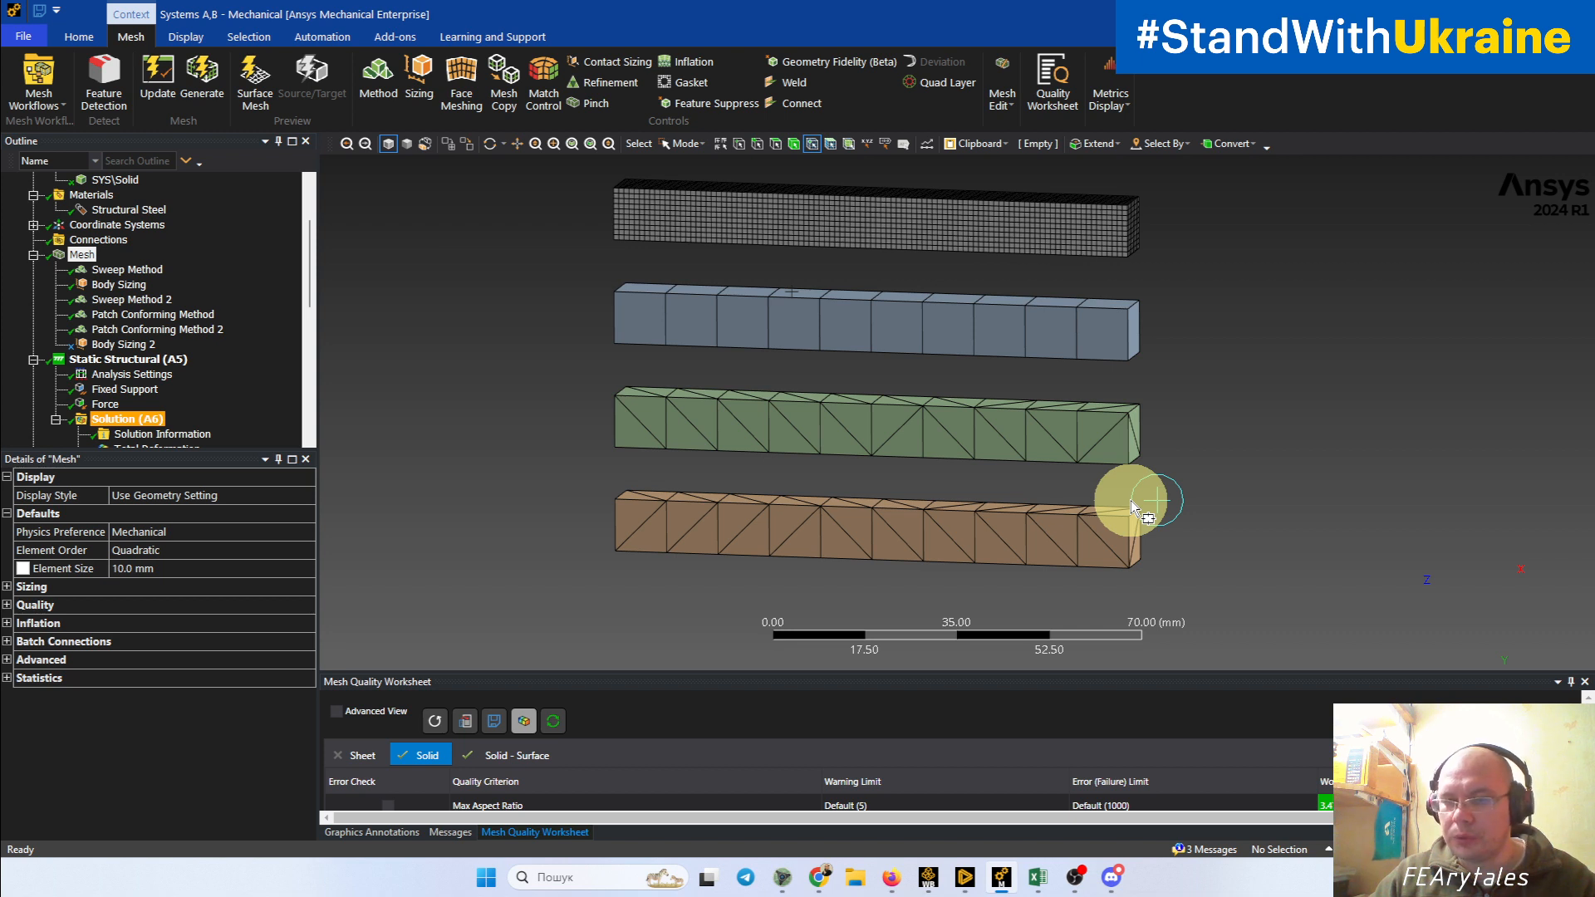
middle_drag(1131, 502, 1144, 492)
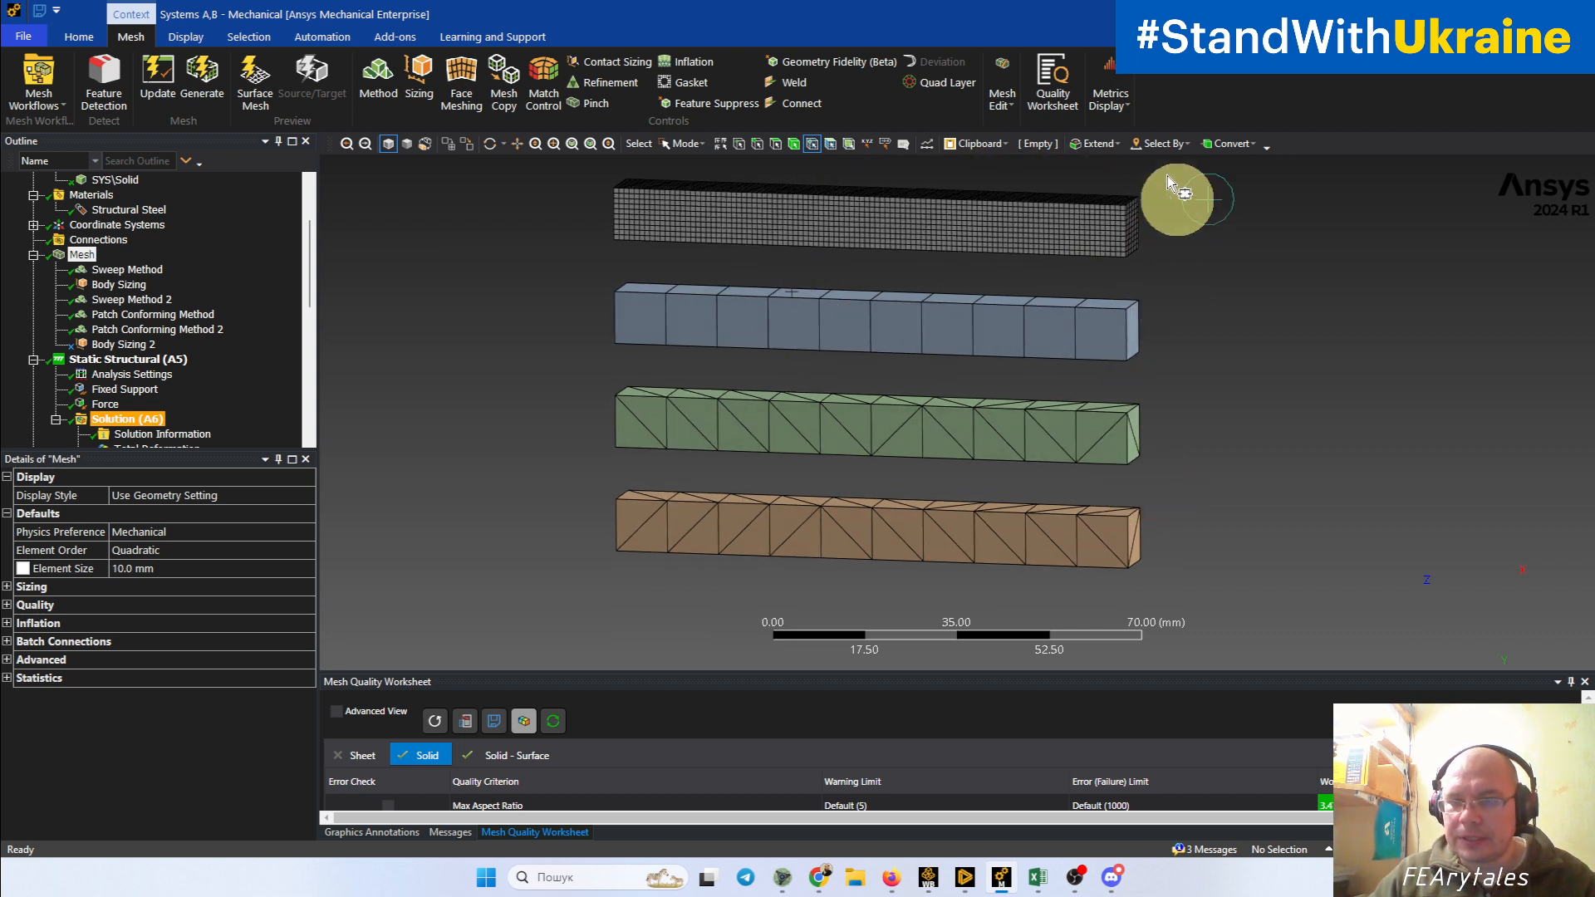
ctrl+middle_drag(1185, 333, 1193, 401)
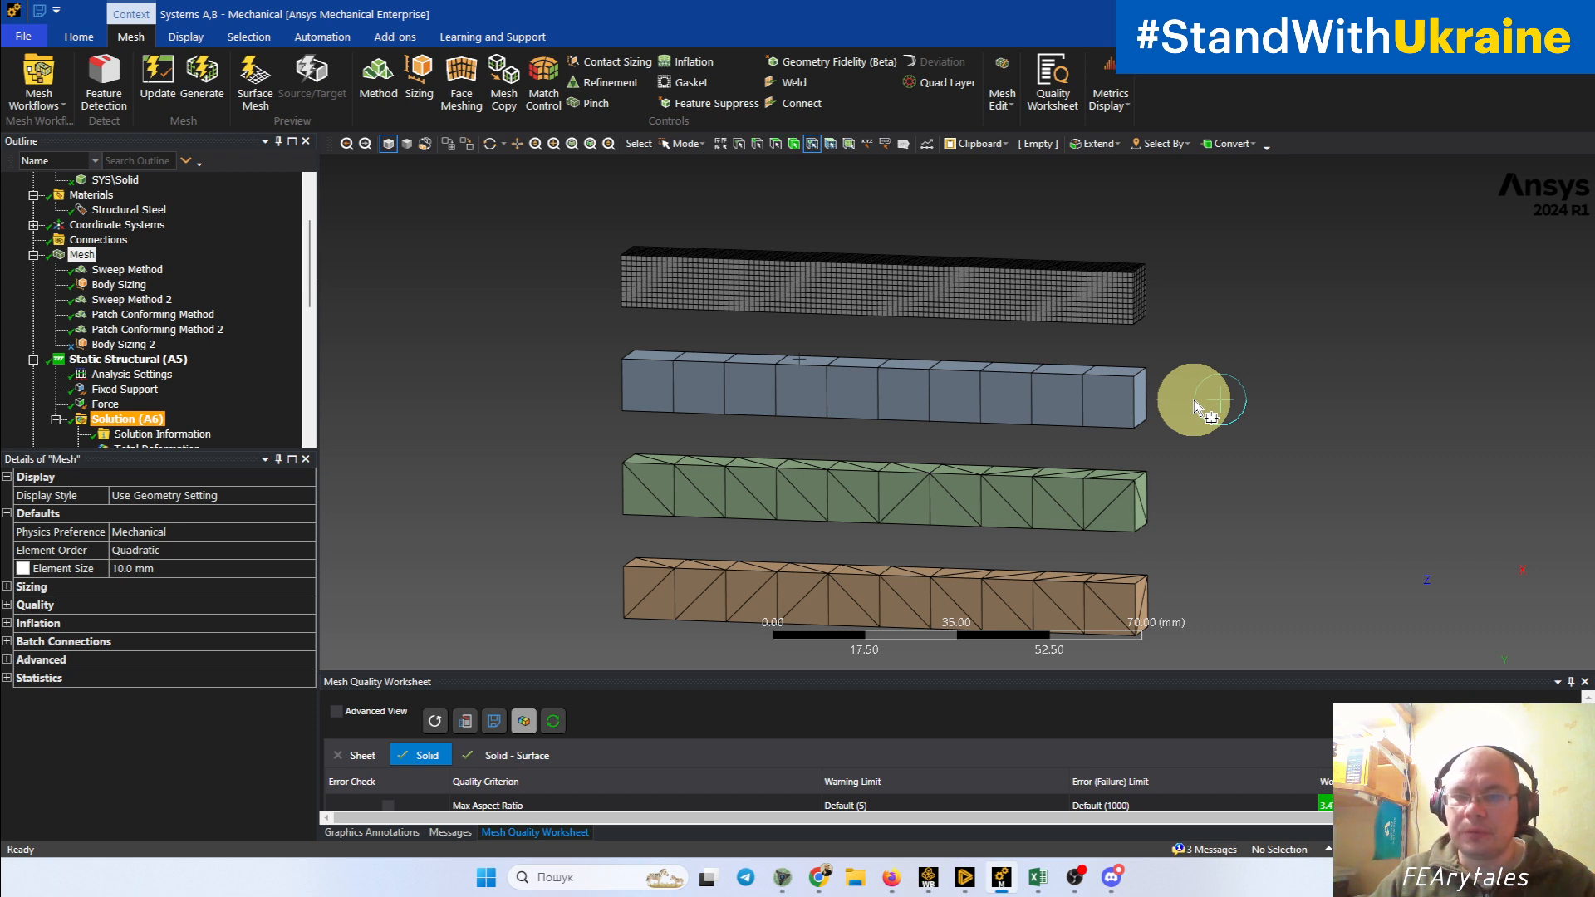
ctrl+middle_drag(1185, 475, 1180, 495)
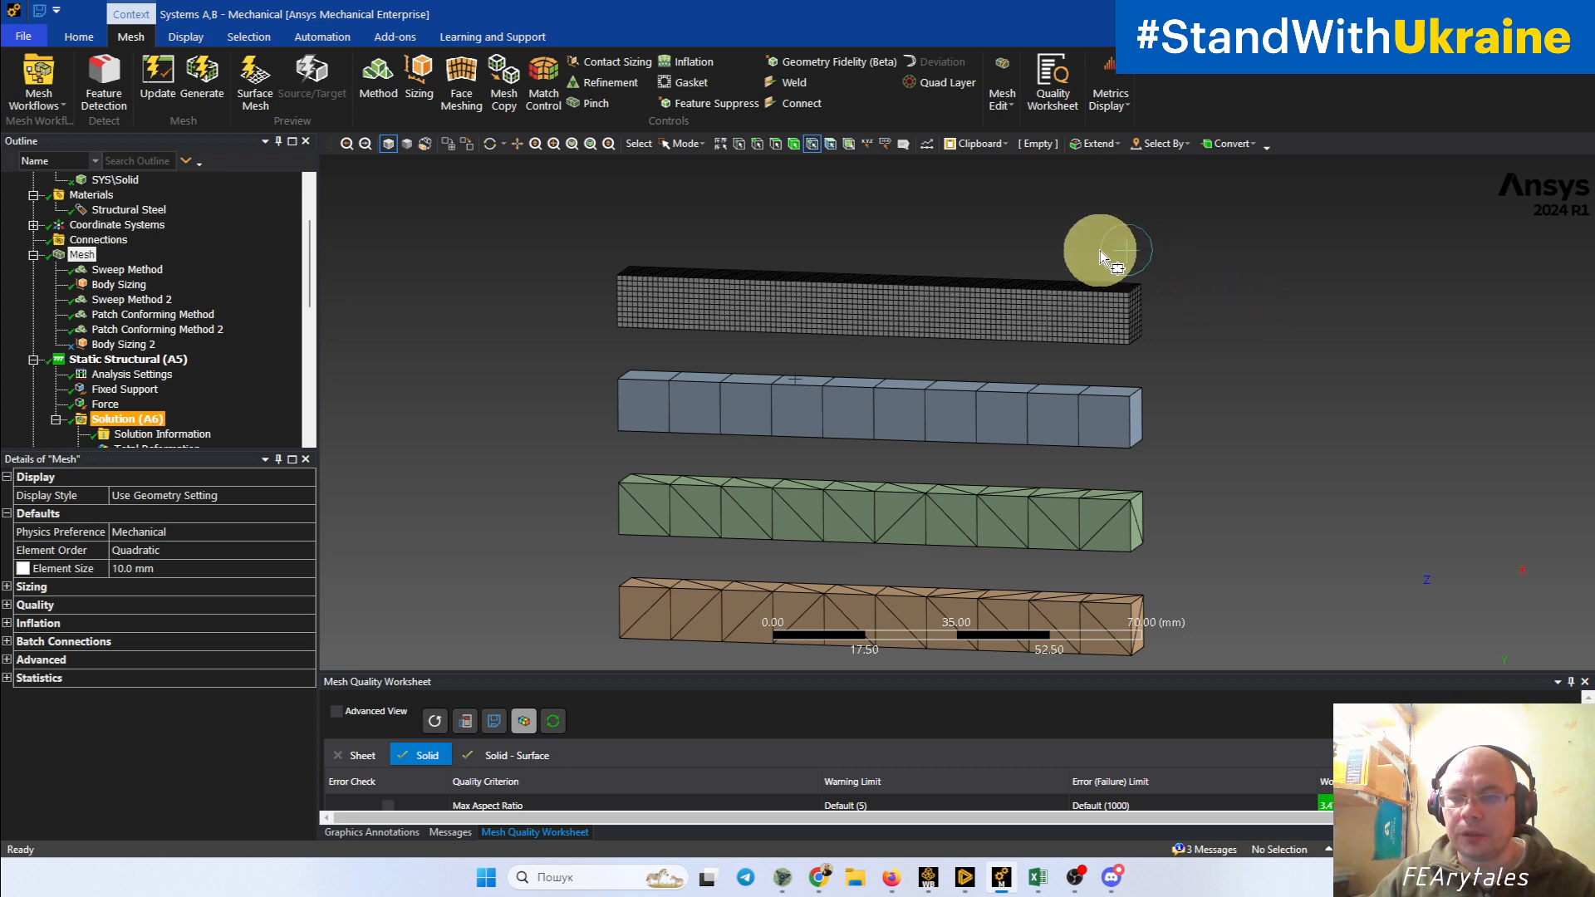
ctrl+middle_drag(1295, 489, 1279, 457)
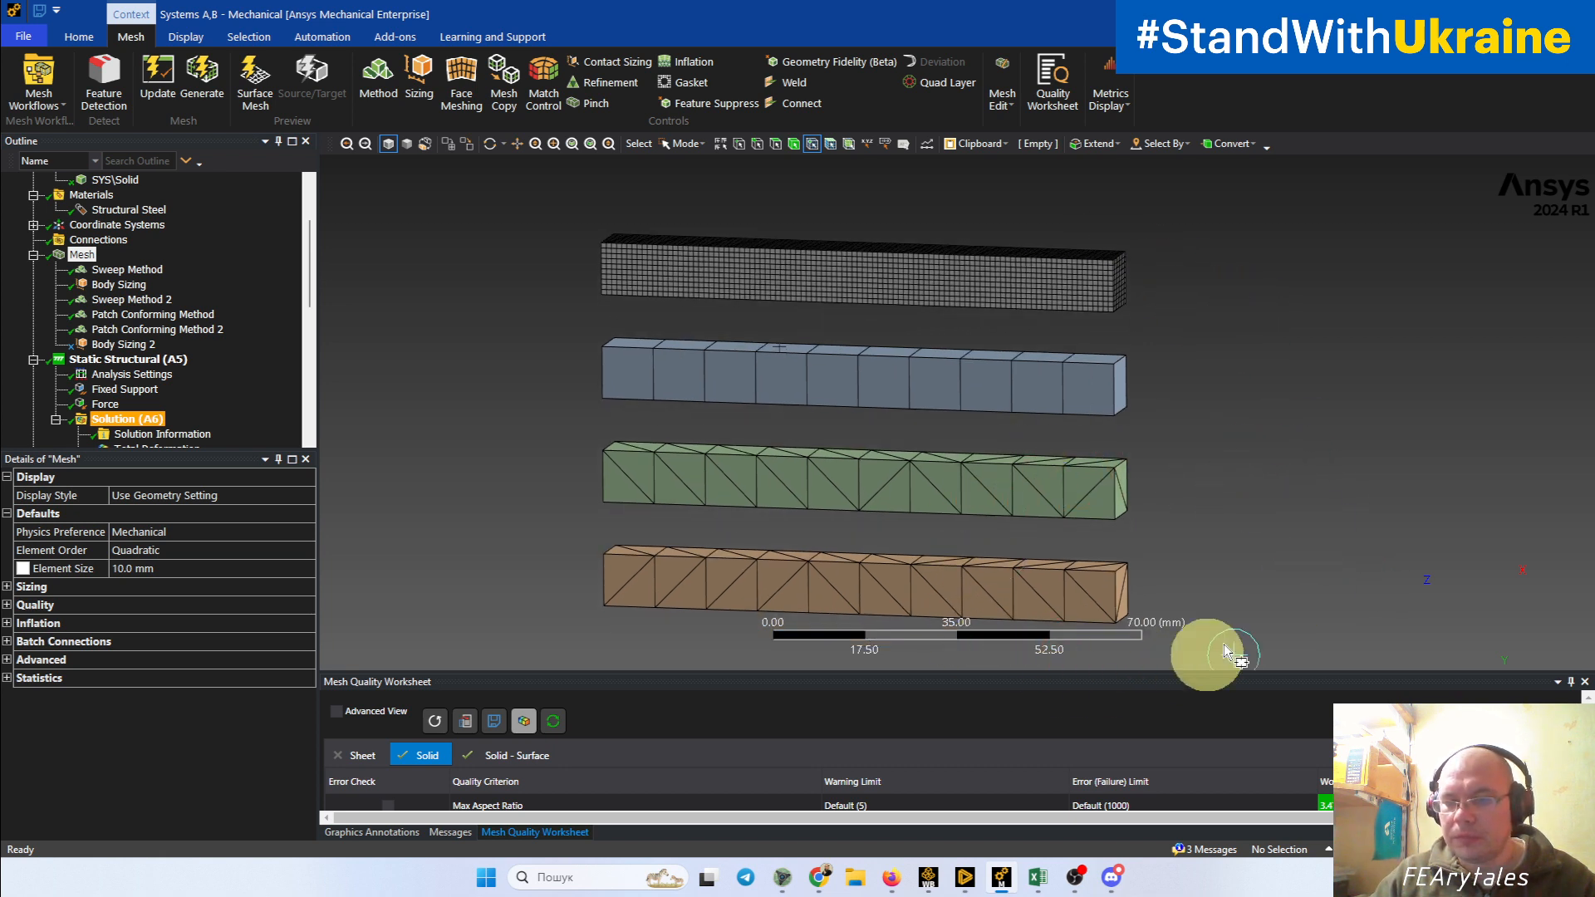
ctrl+middle_drag(1175, 440, 1127, 580)
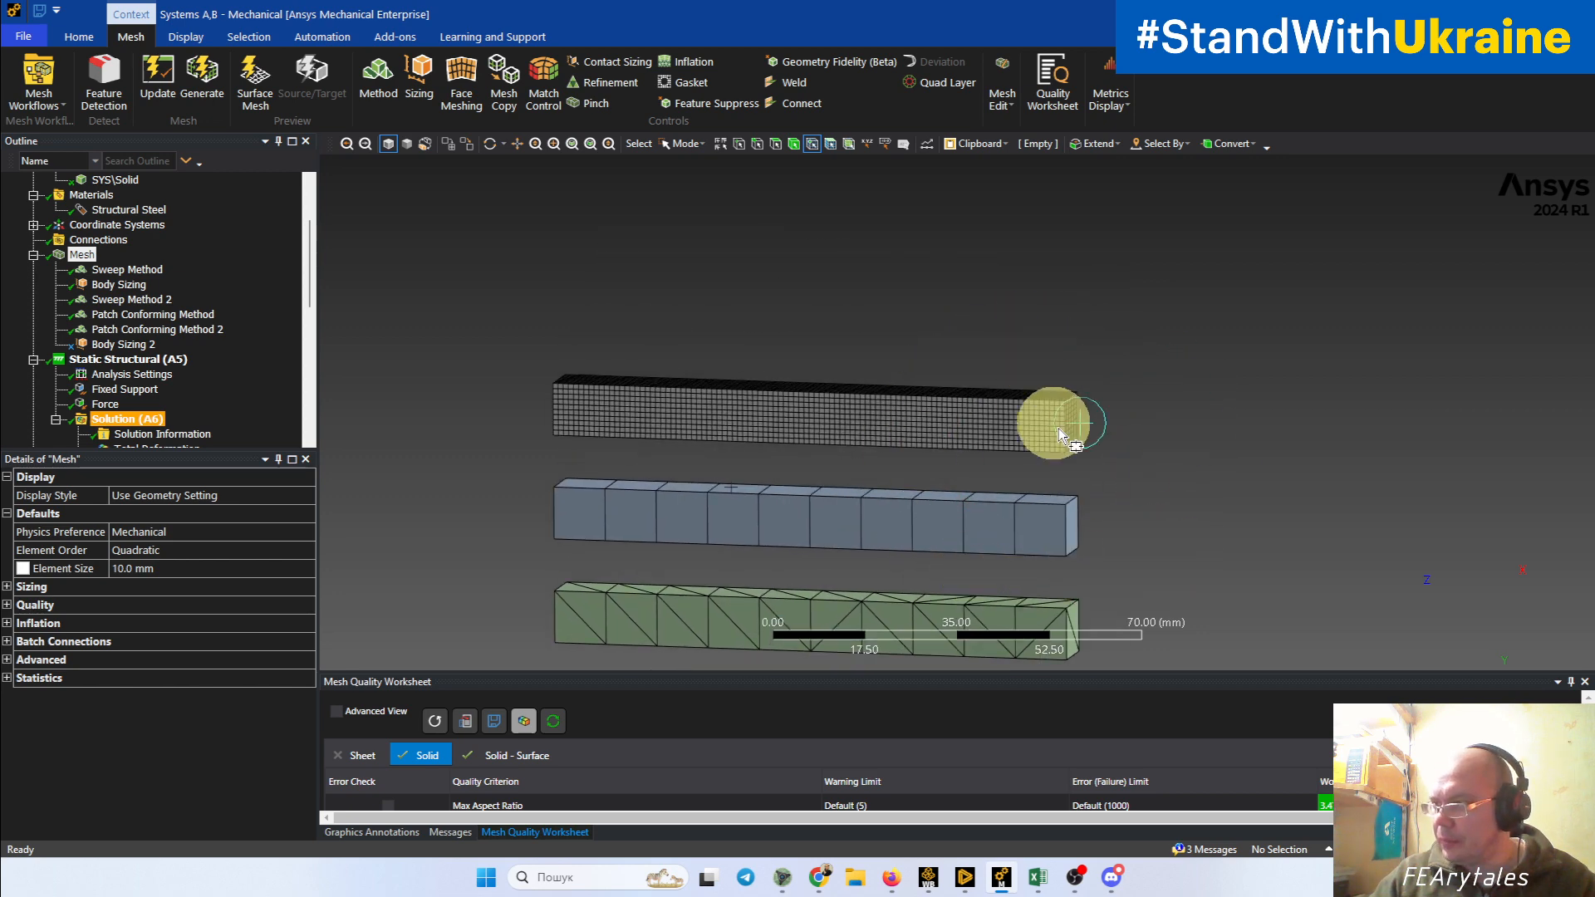
ctrl+middle_drag(1055, 423, 1058, 279)
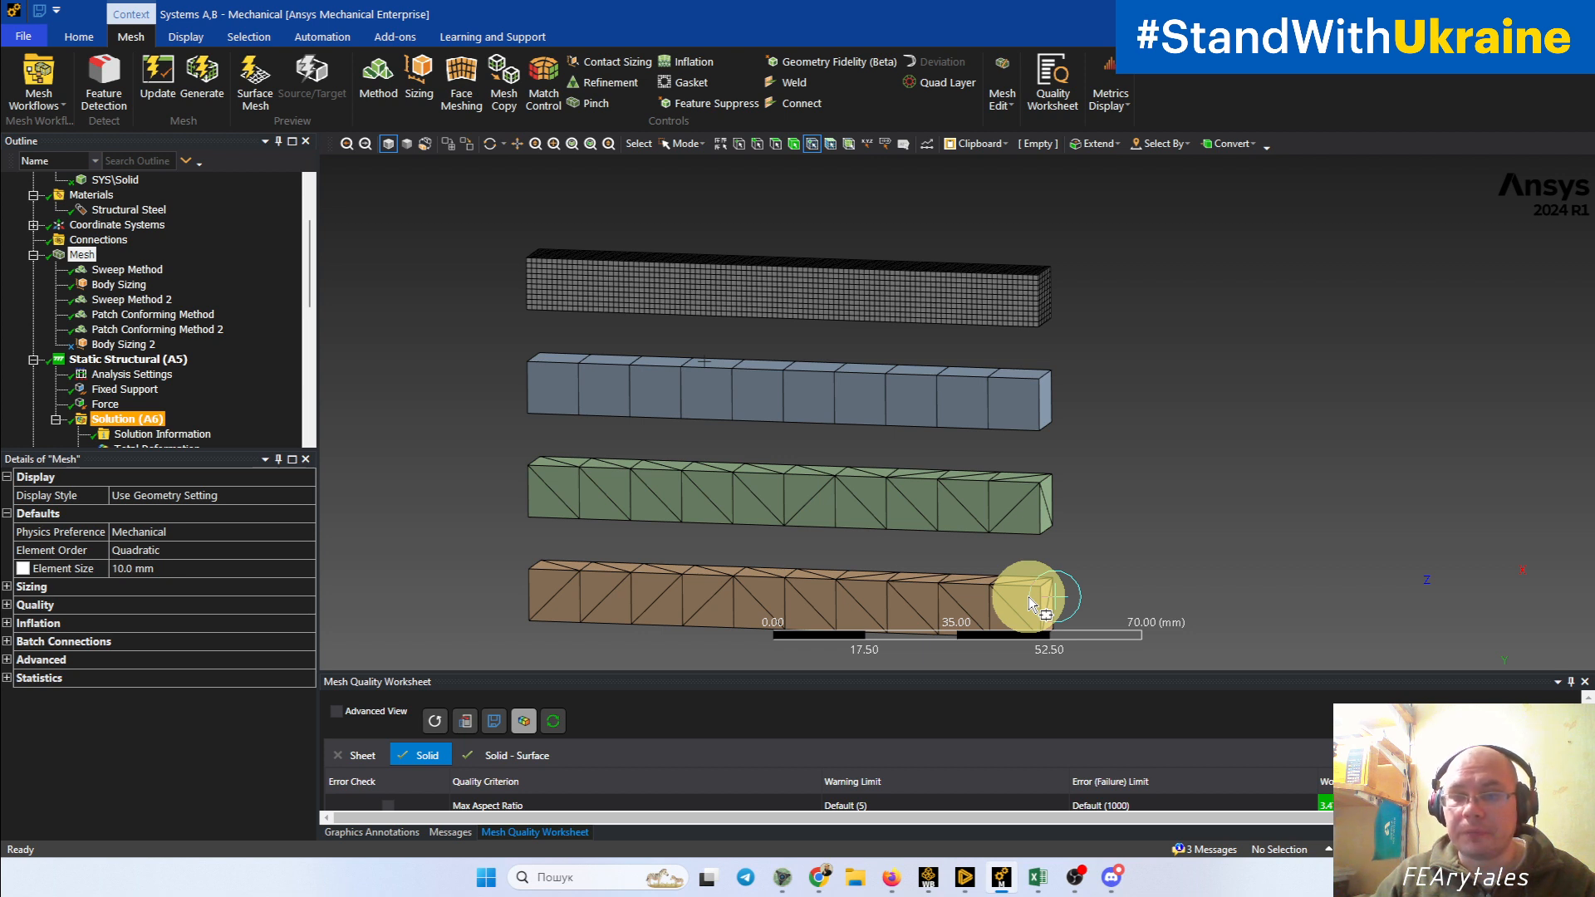
ctrl+middle_drag(1192, 605, 1236, 582)
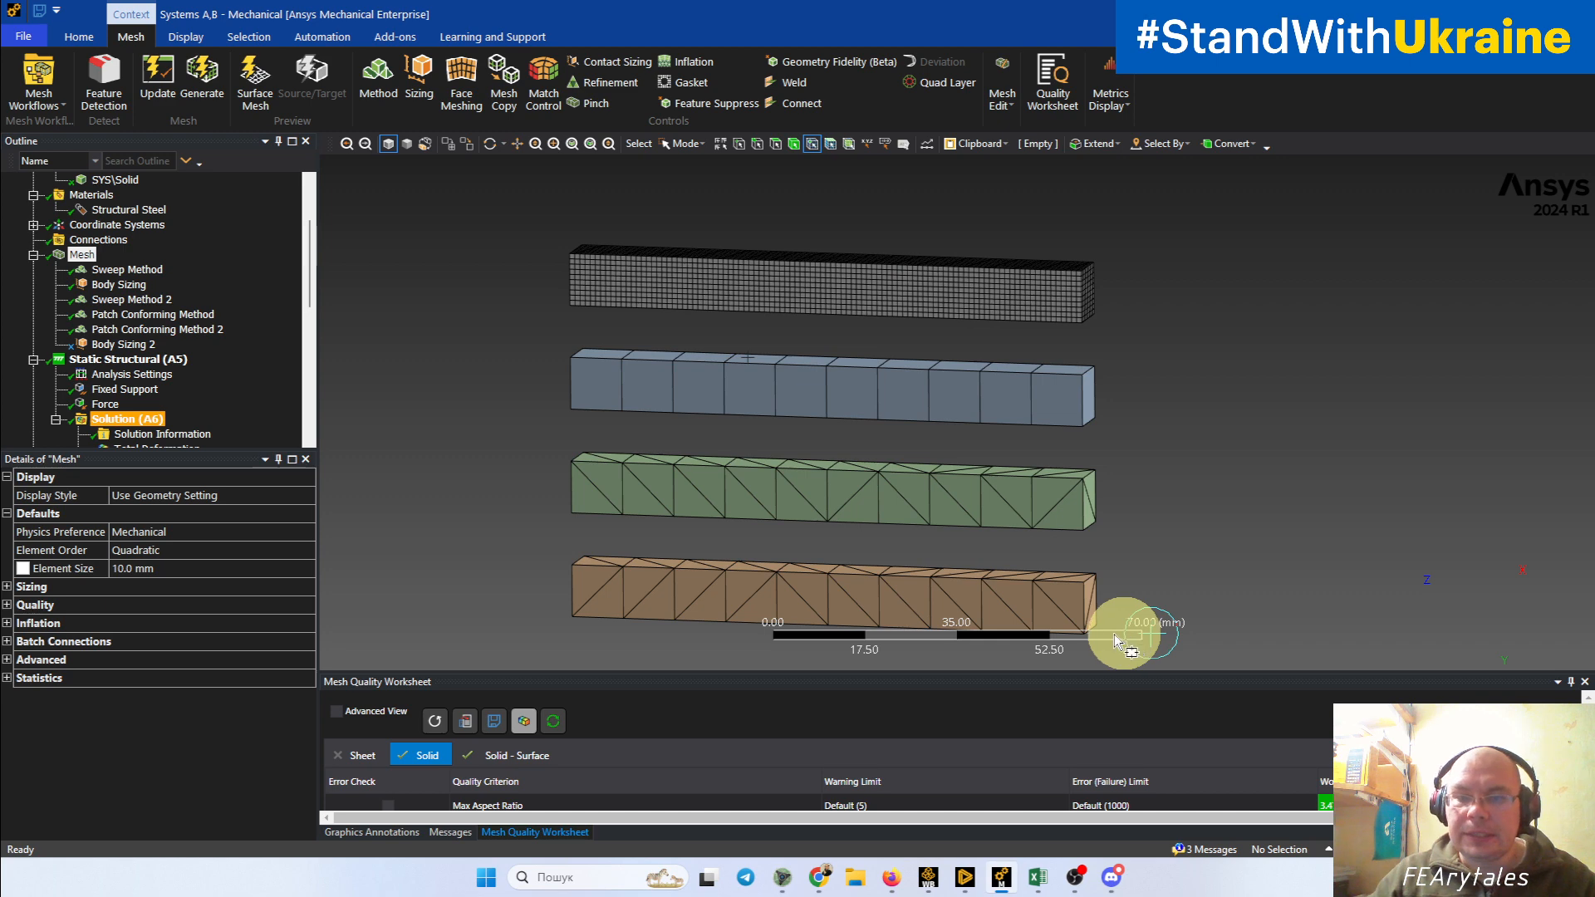
Step: Select the mesh nodes of the blue beam and examine how they sit on its hexahedral elements
drag(530, 333, 1179, 452)
middle_drag(1179, 452, 1245, 400)
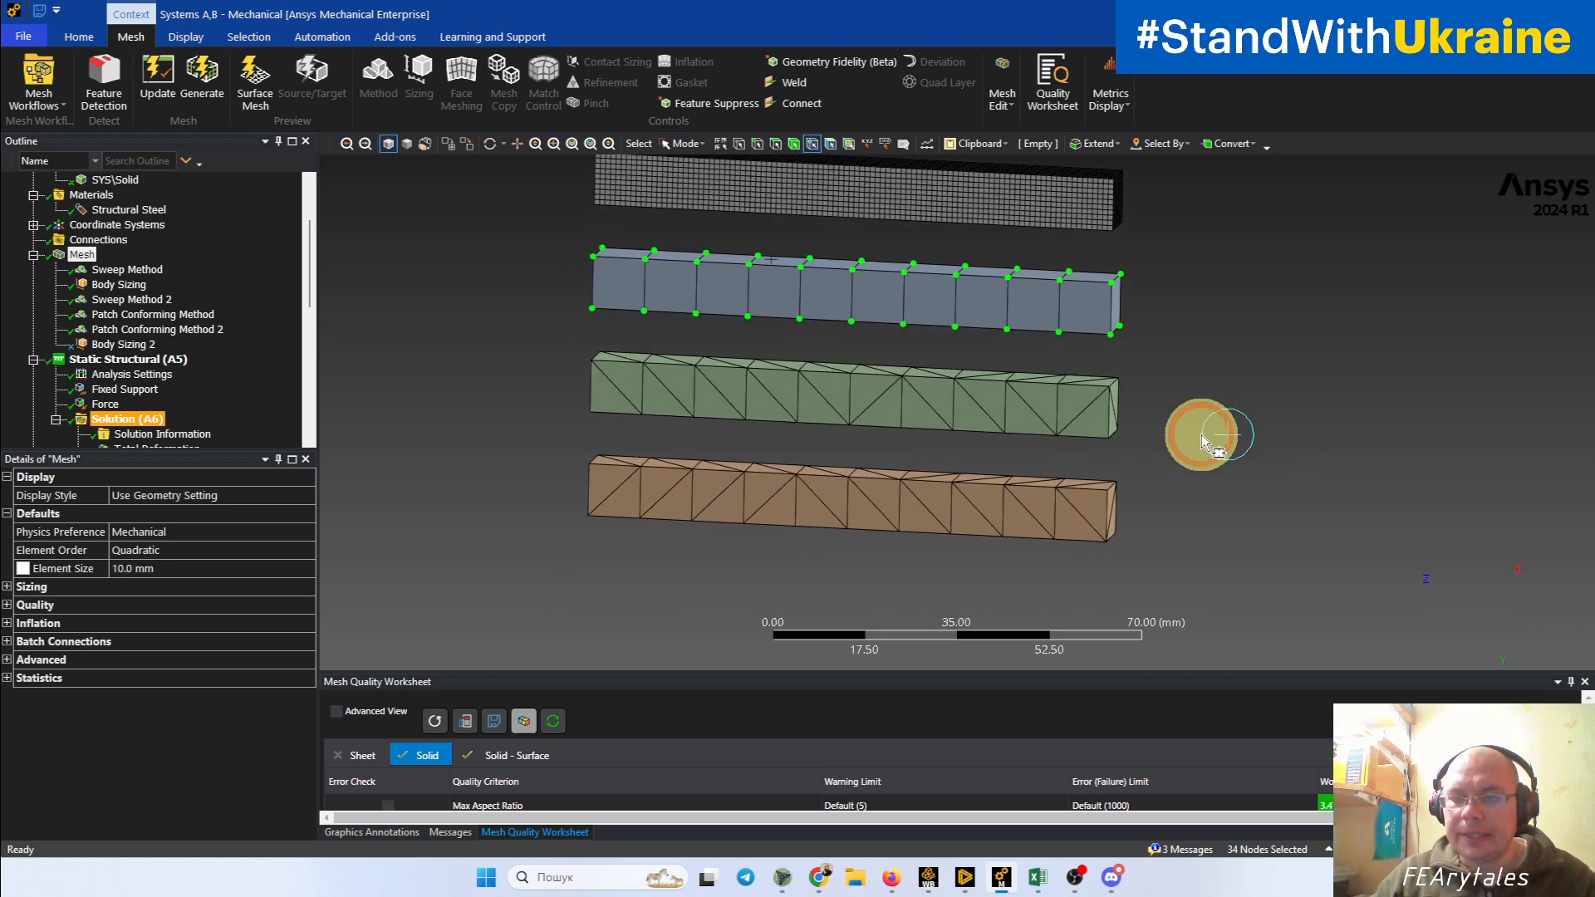
middle_drag(1105, 321, 1113, 360)
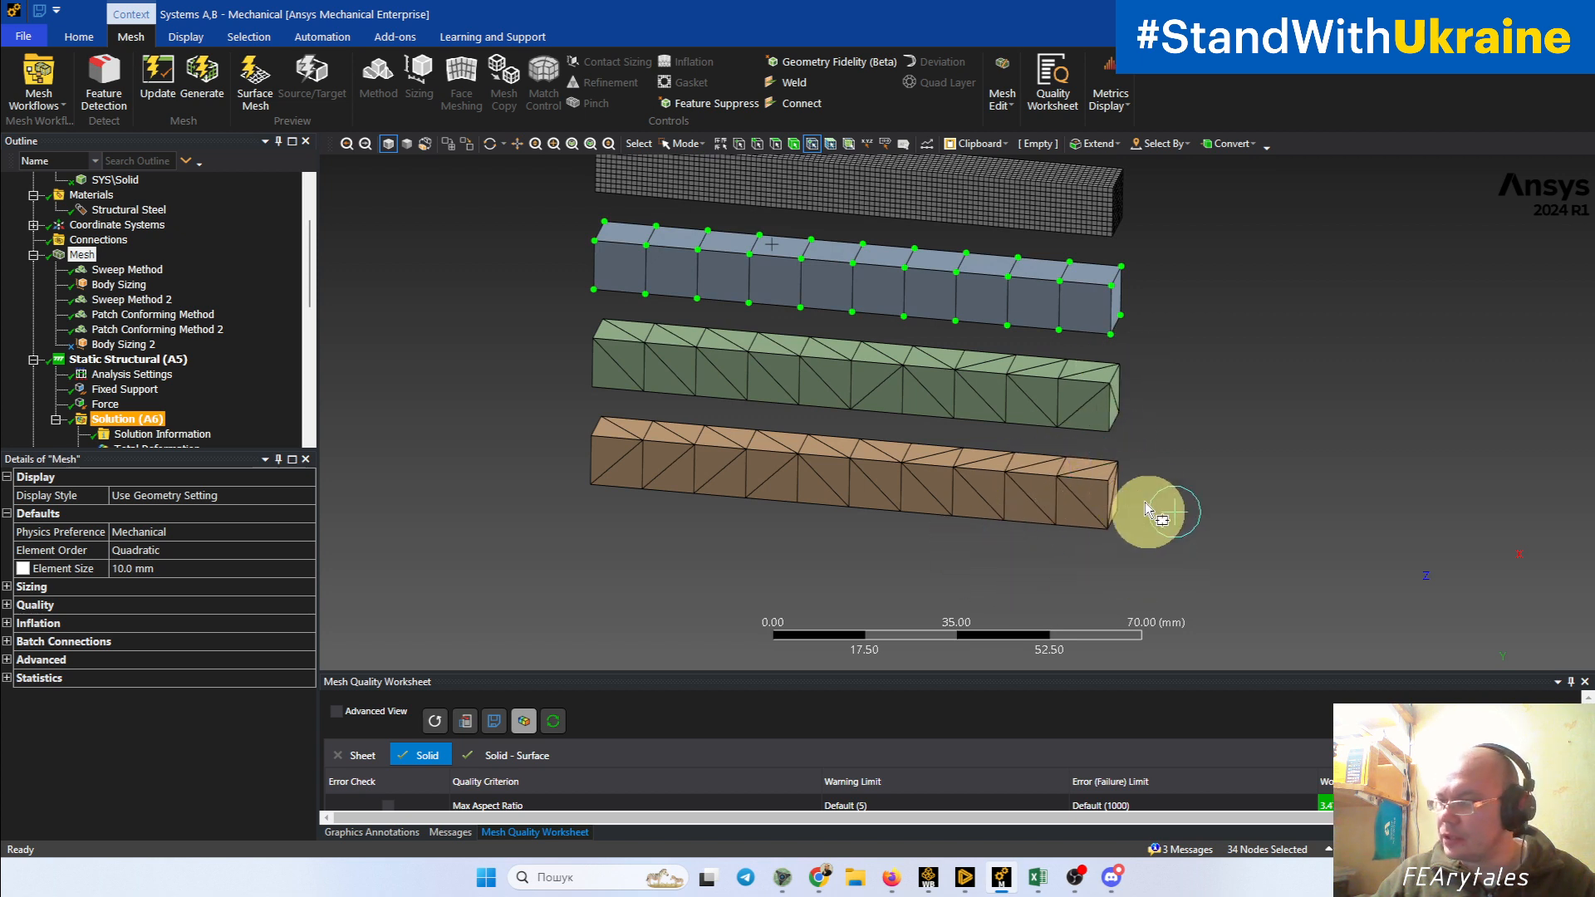
ctrl+middle_drag(1115, 492, 1055, 535)
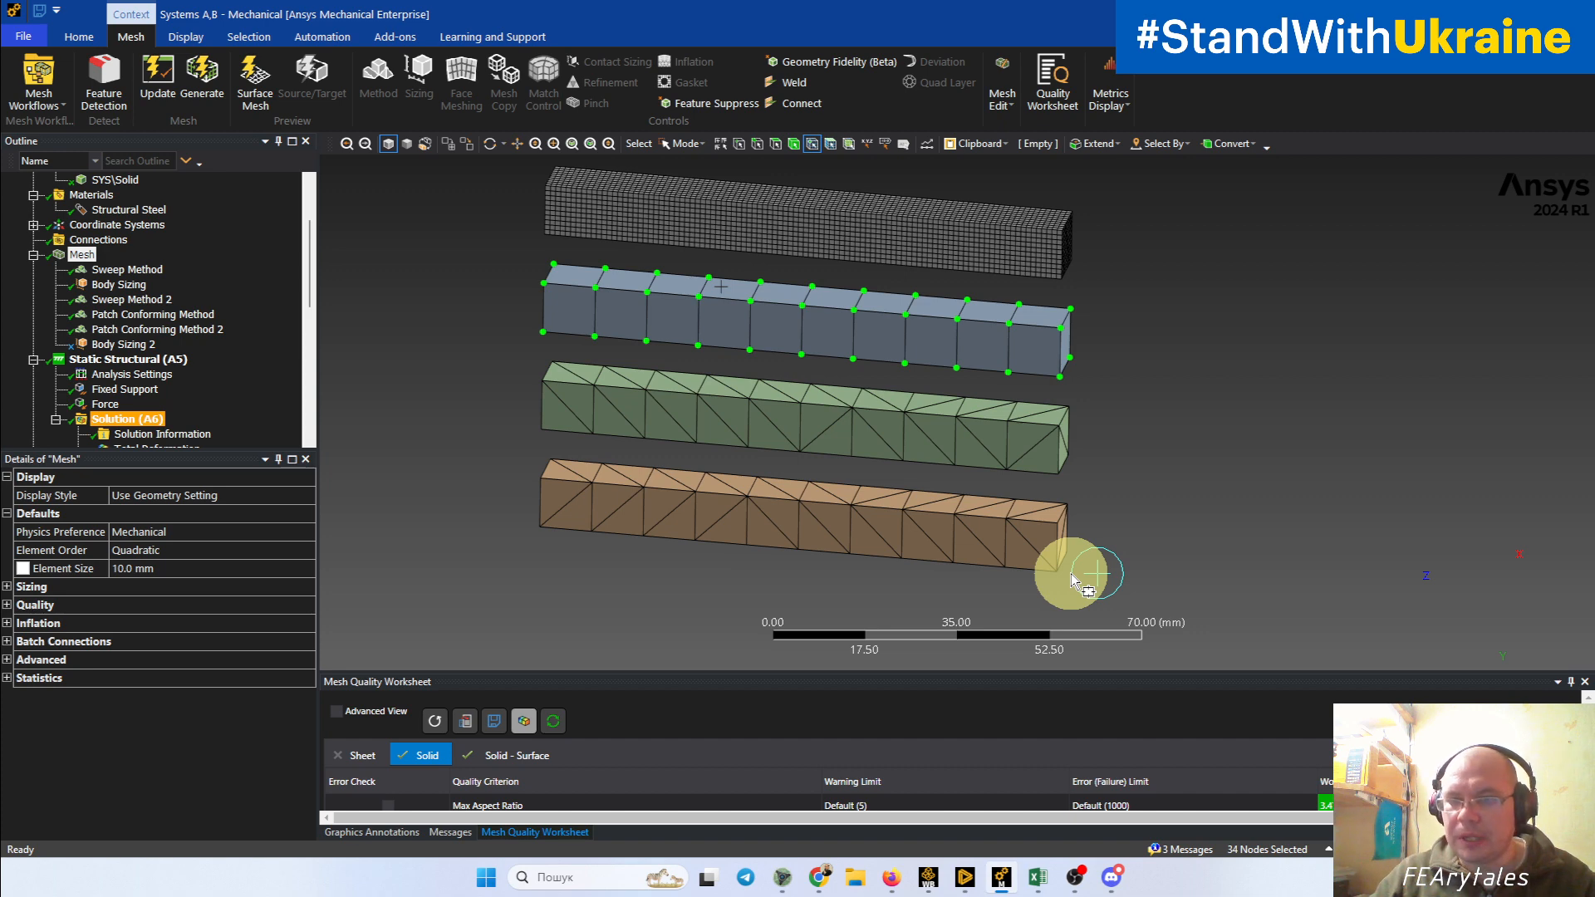
scroll(1133, 527, up, 5)
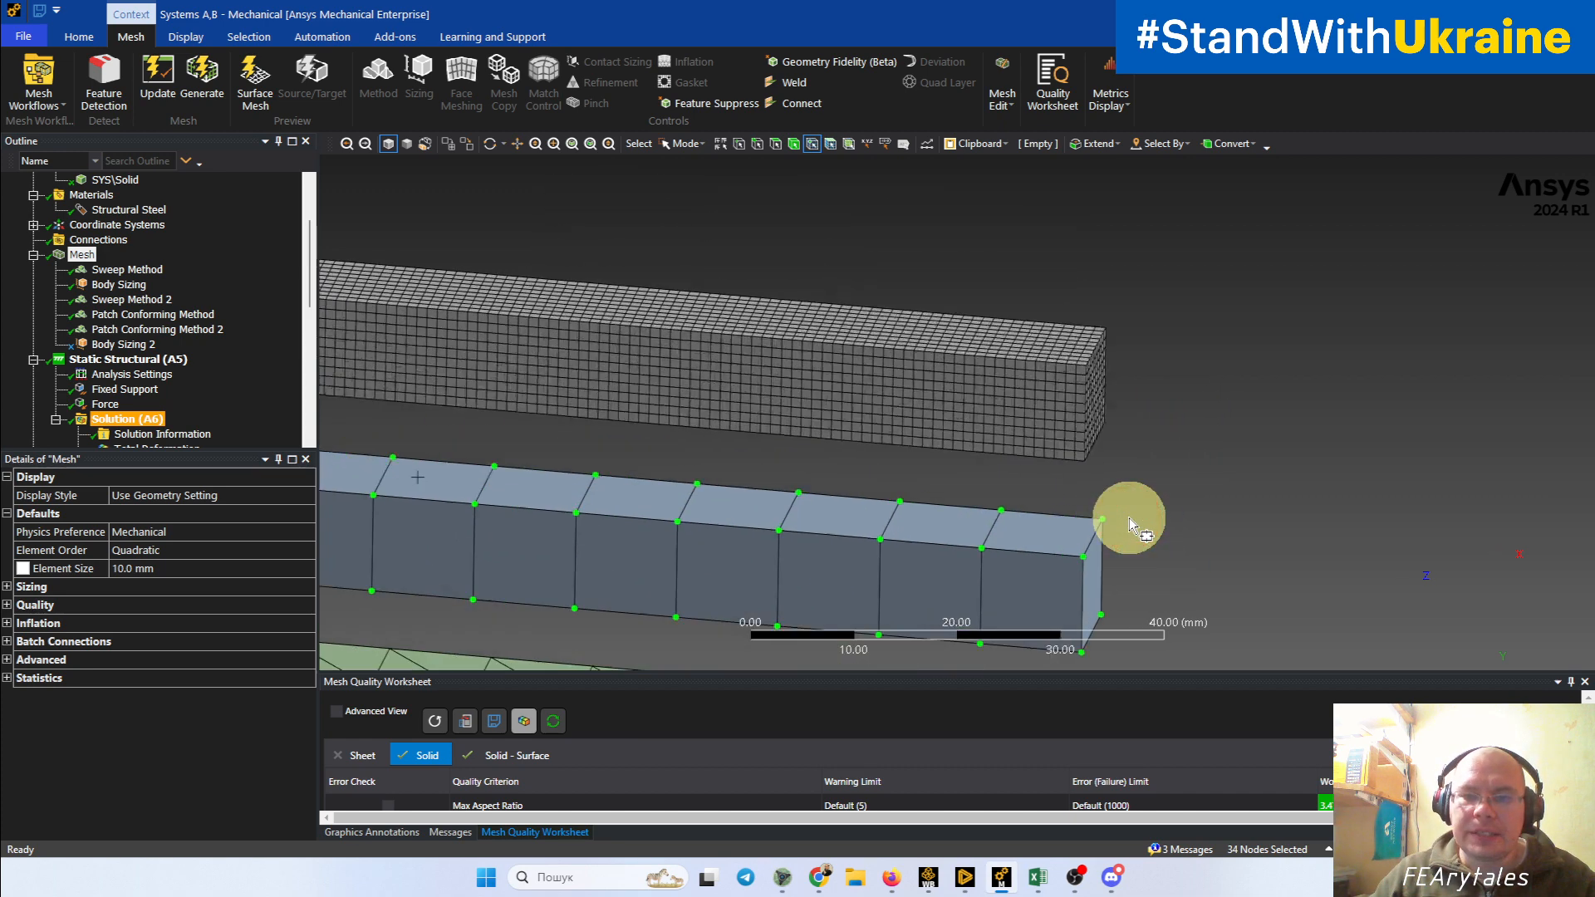
Step: Select the mesh nodes at the free end of the finely meshed grey beam, inspect them closely, and clear the selection
ctrl+middle_drag(1197, 526, 1065, 513)
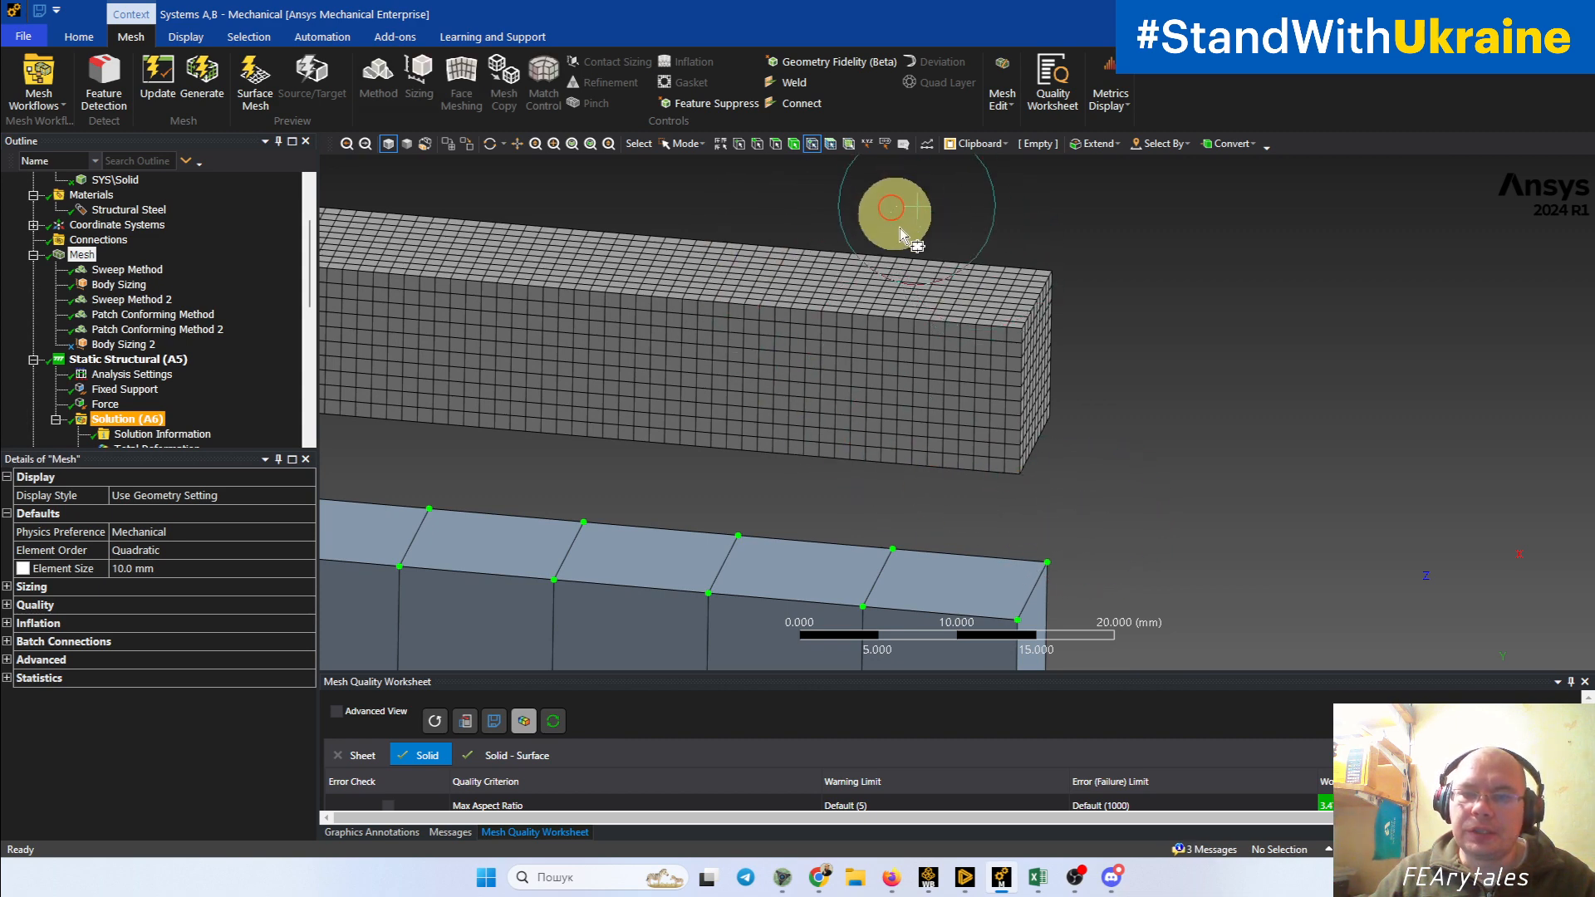
drag(890, 206, 1095, 515)
scroll(1164, 478, up, 5)
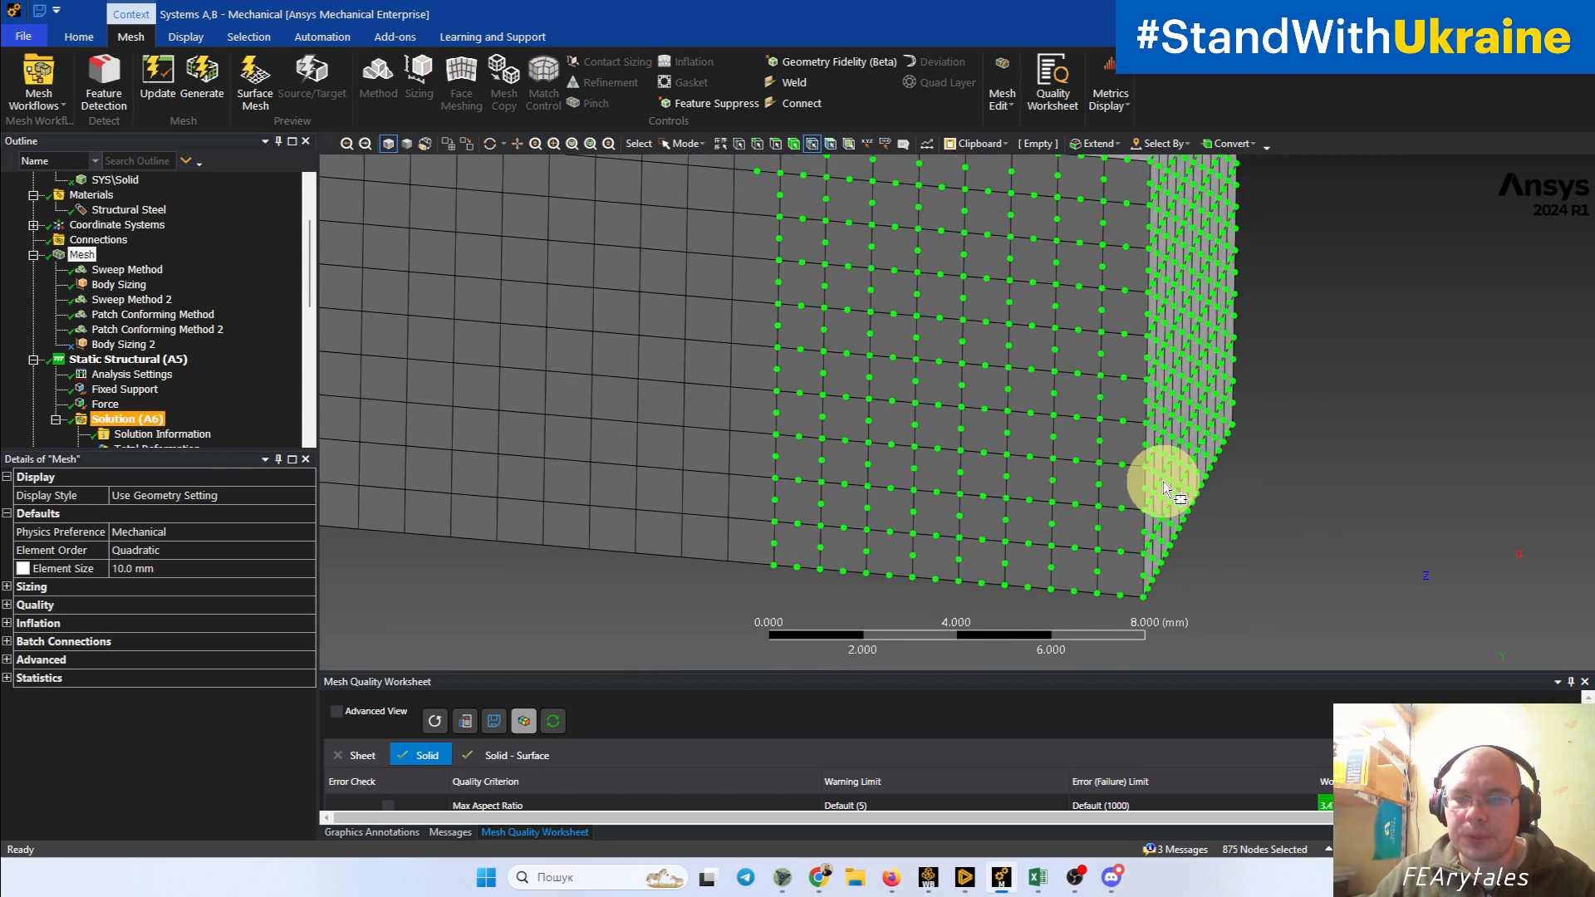
ctrl+middle_drag(1235, 497, 1044, 363)
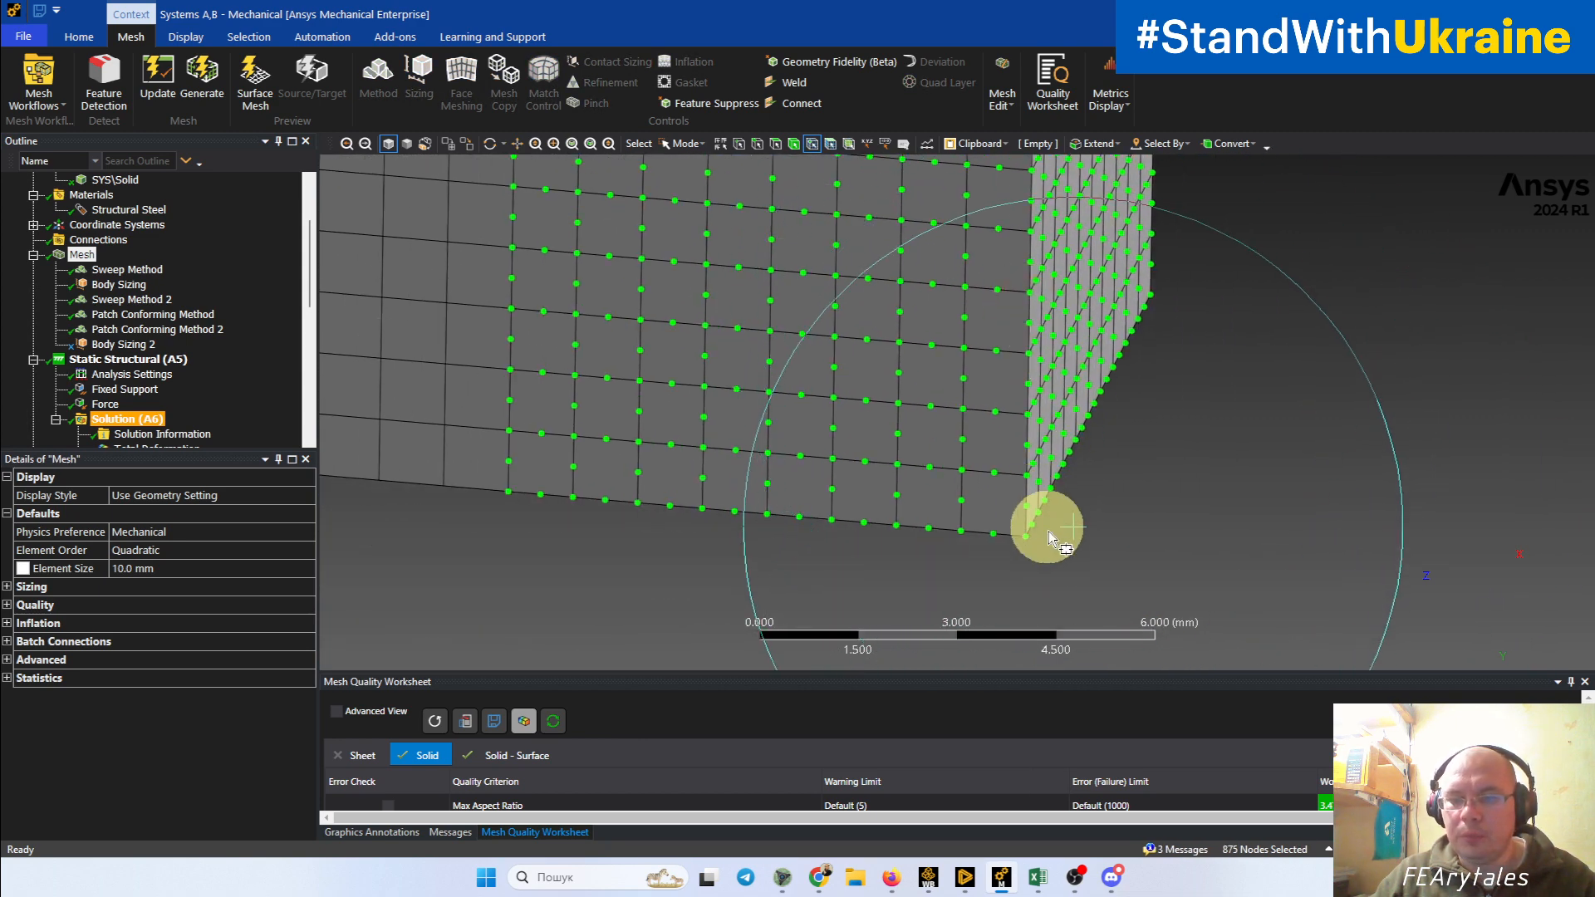
middle_drag(1153, 533, 1146, 534)
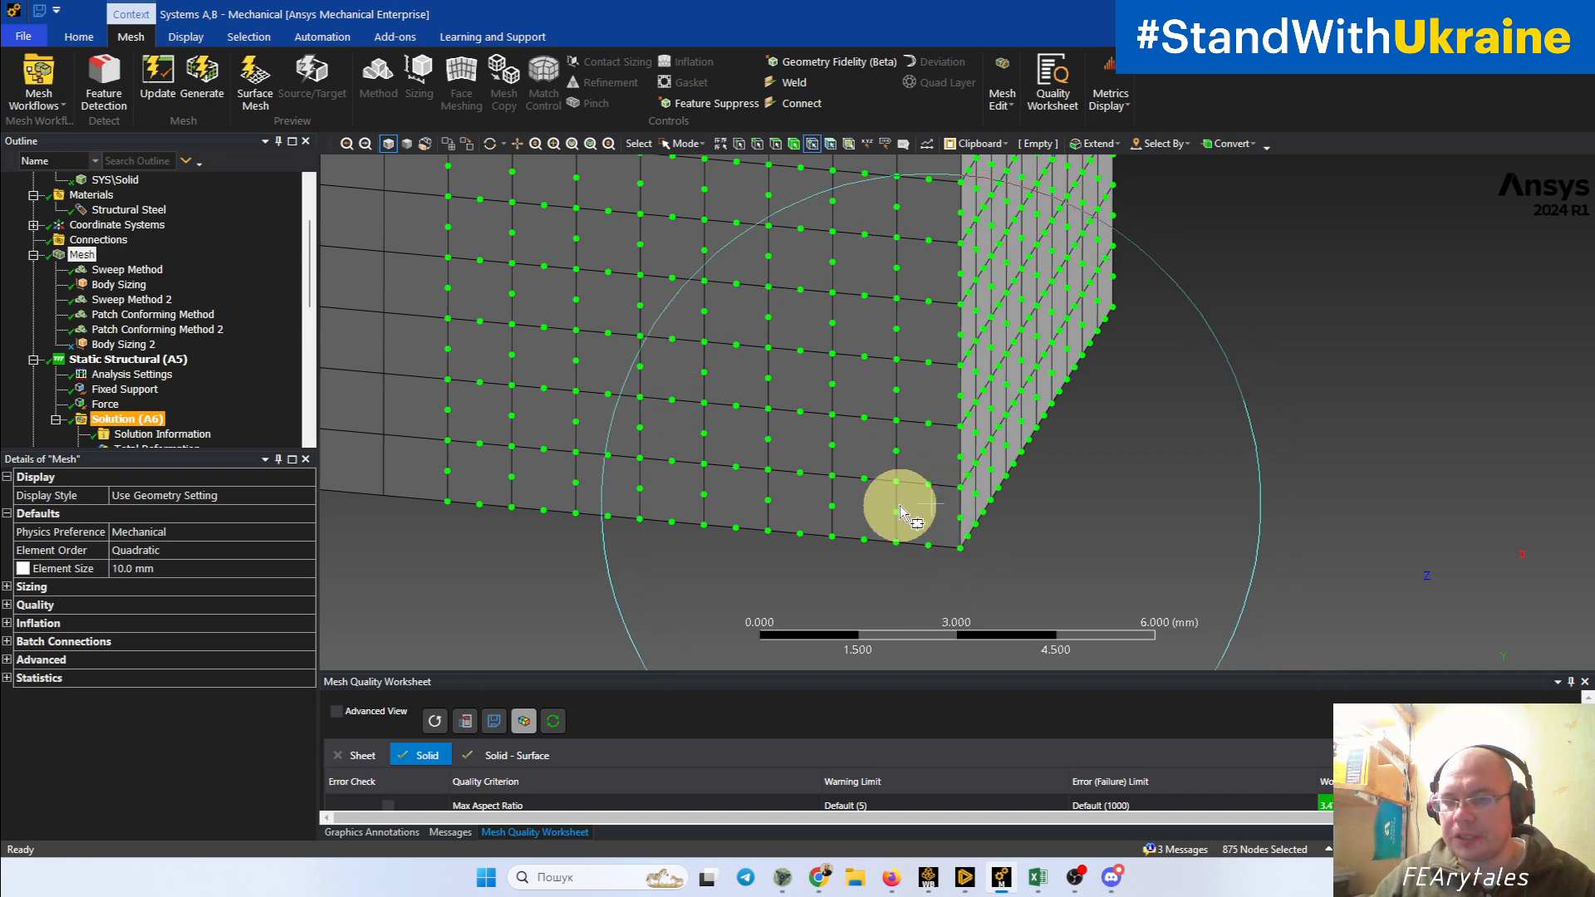
scroll(1010, 545, down, 5)
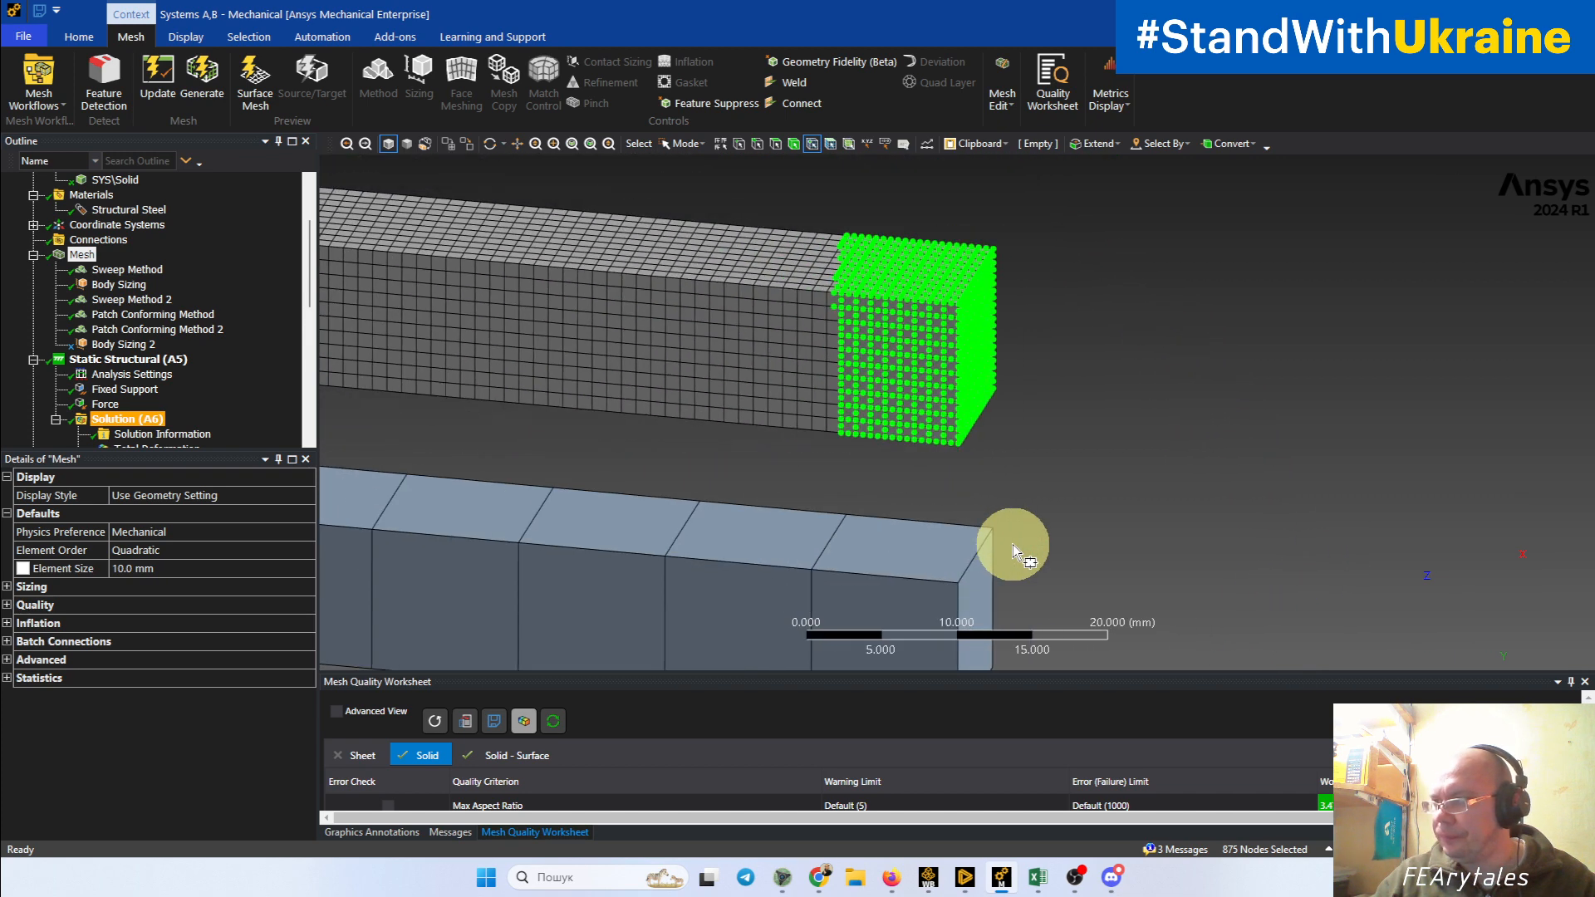
scroll(1014, 545, down, 3)
click(1253, 519)
ctrl+middle_drag(723, 463, 1188, 476)
shift+middle_drag(1047, 420, 1022, 453)
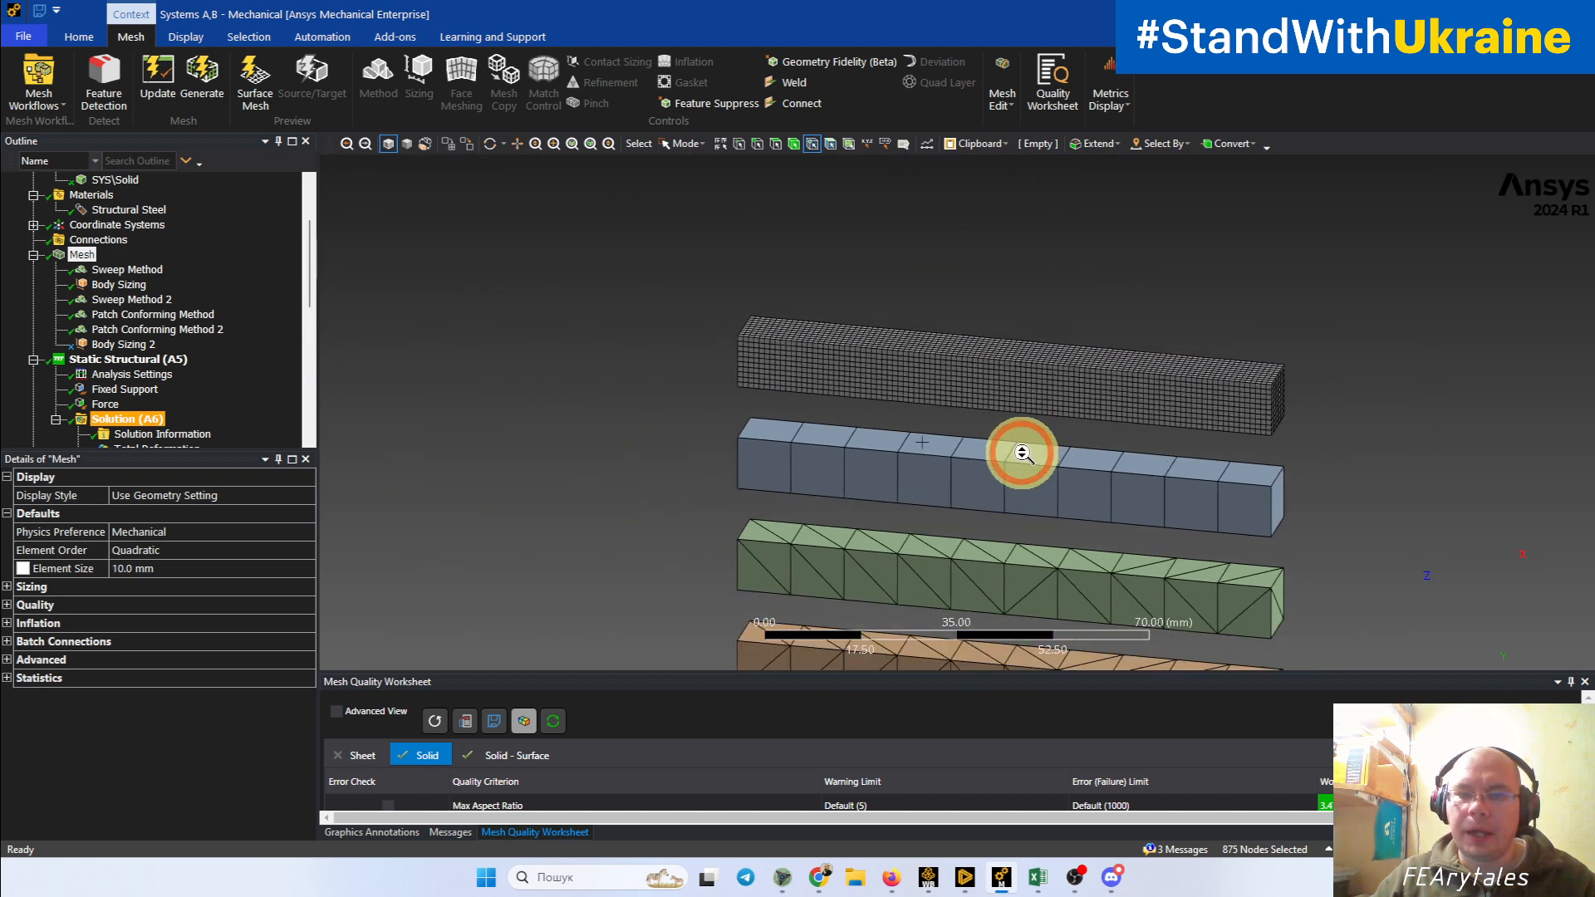
ctrl+middle_drag(1059, 512, 926, 452)
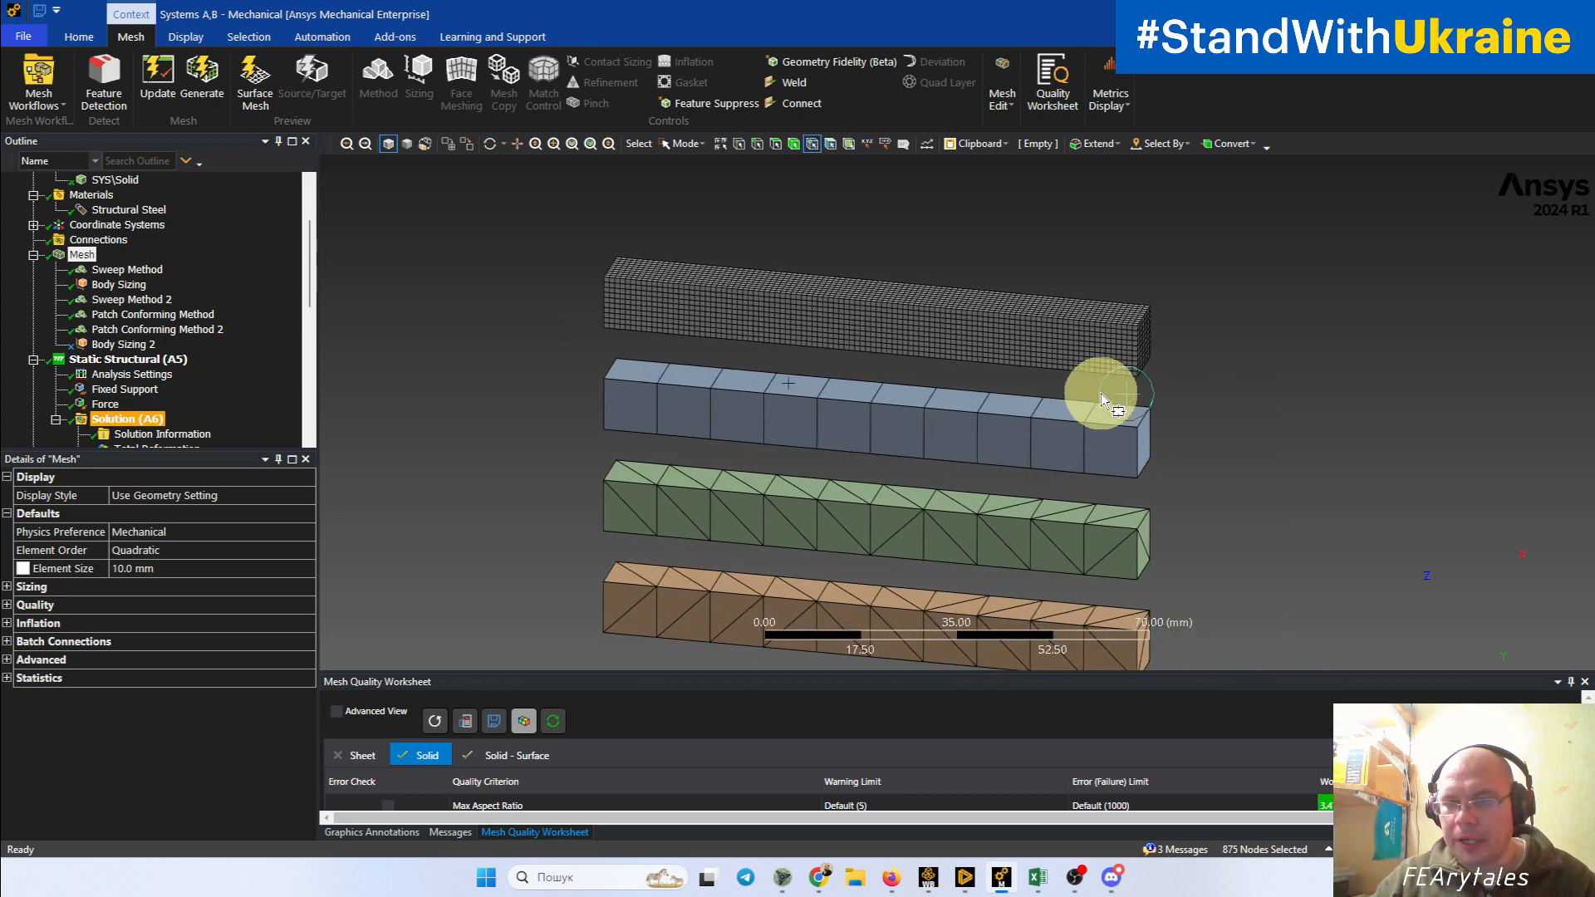
middle_drag(1108, 388, 1014, 377)
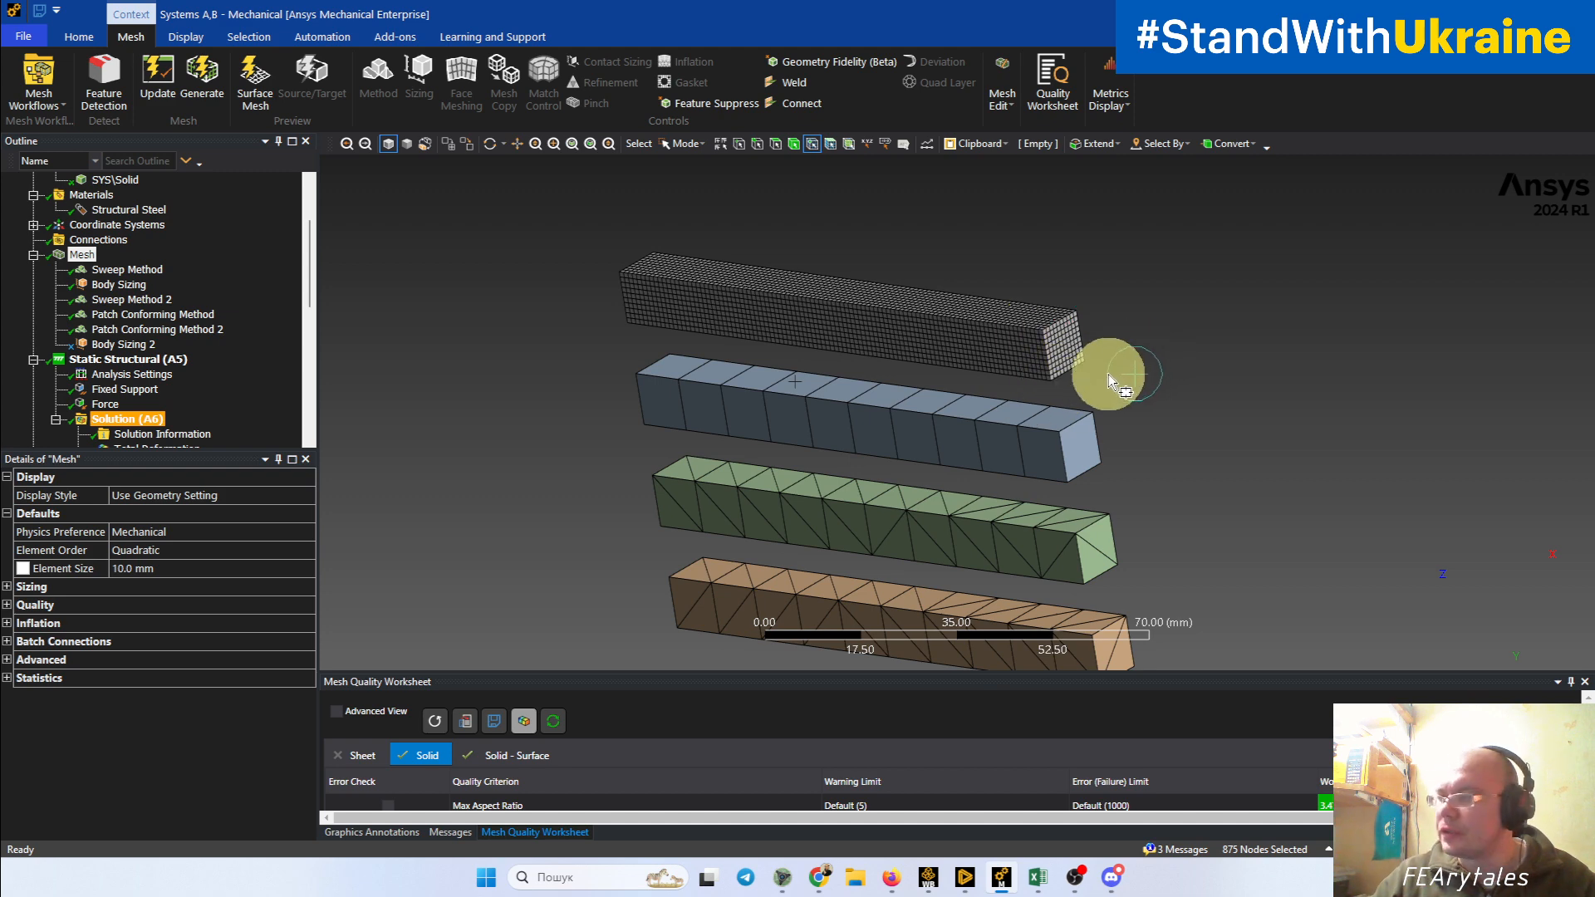
middle_drag(1103, 405, 1072, 356)
middle_drag(1076, 441, 1046, 456)
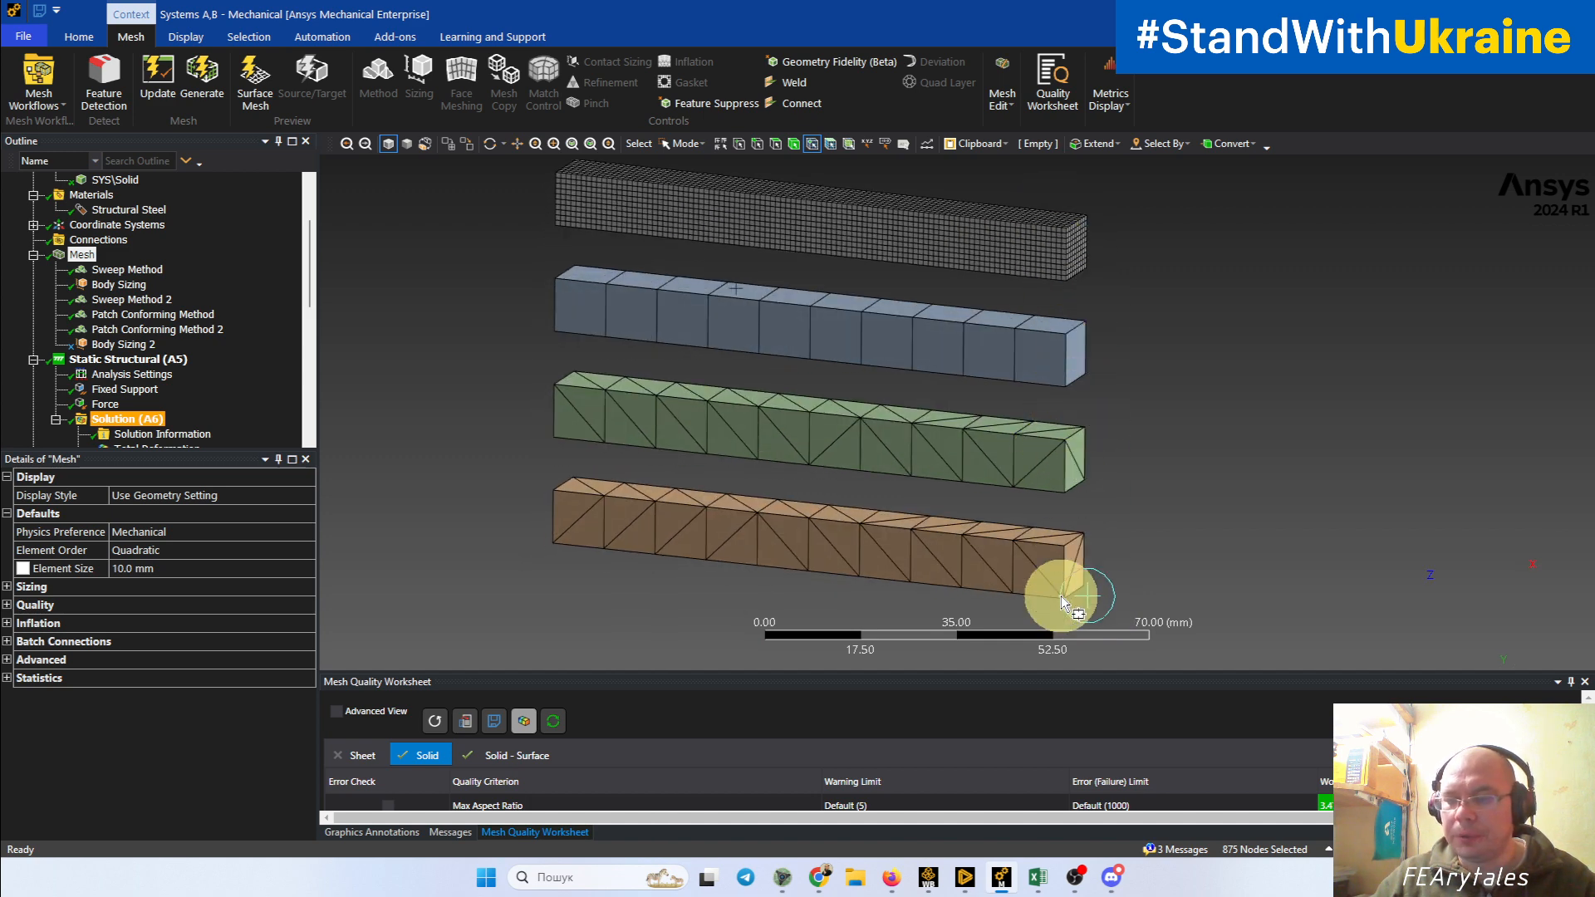
Step: Review the Structural Steel material properties and display the bodies assigned to that material
scroll(171, 345, up, 3)
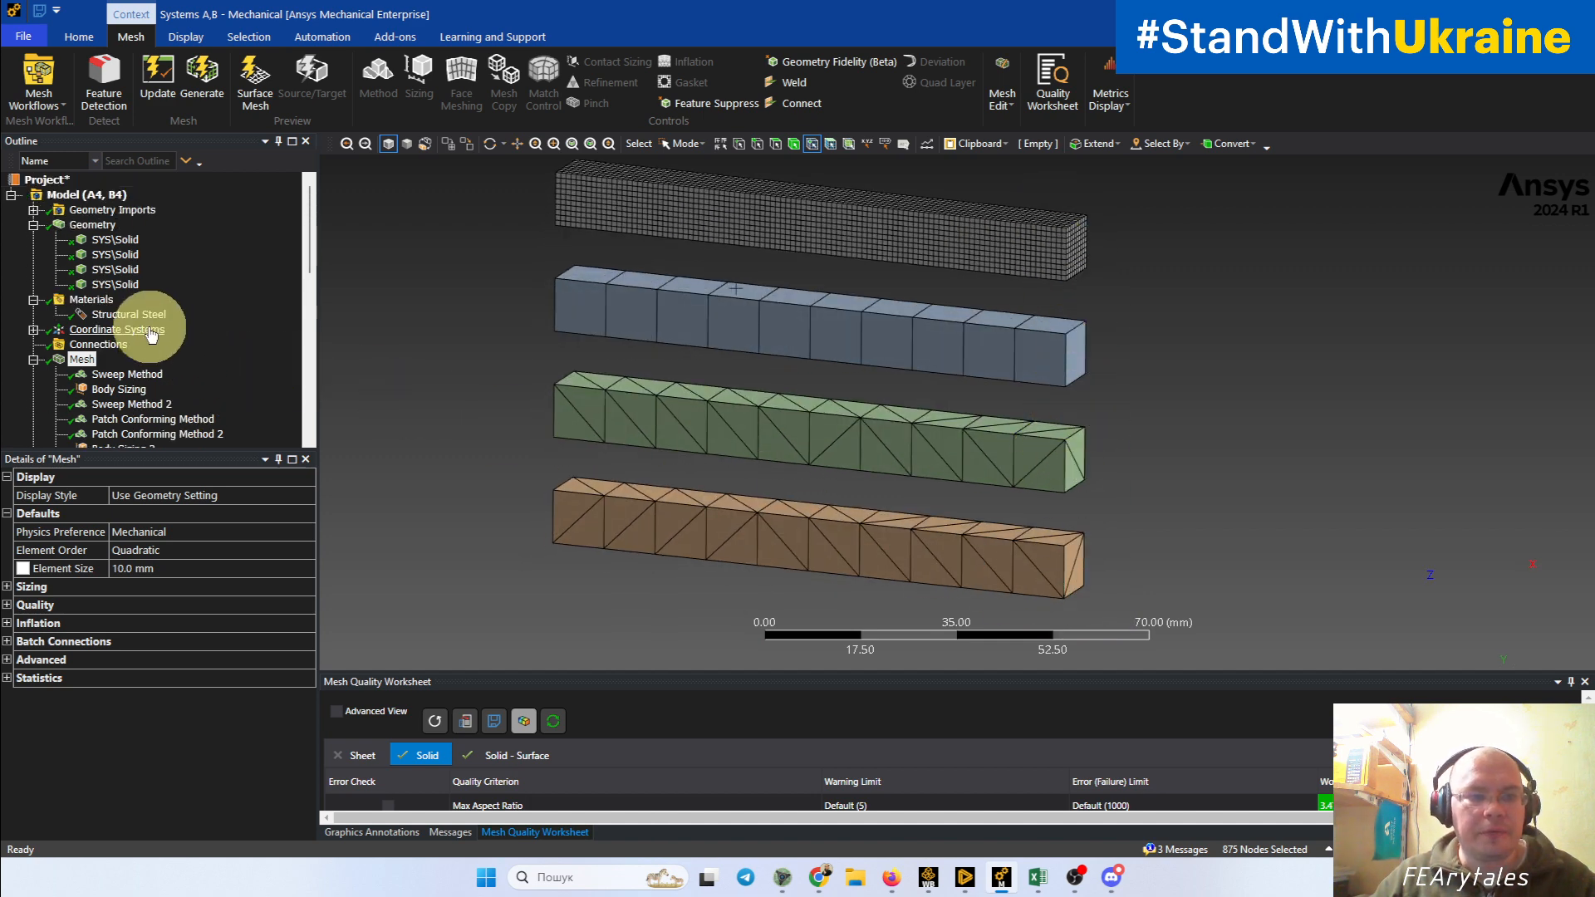
click(153, 320)
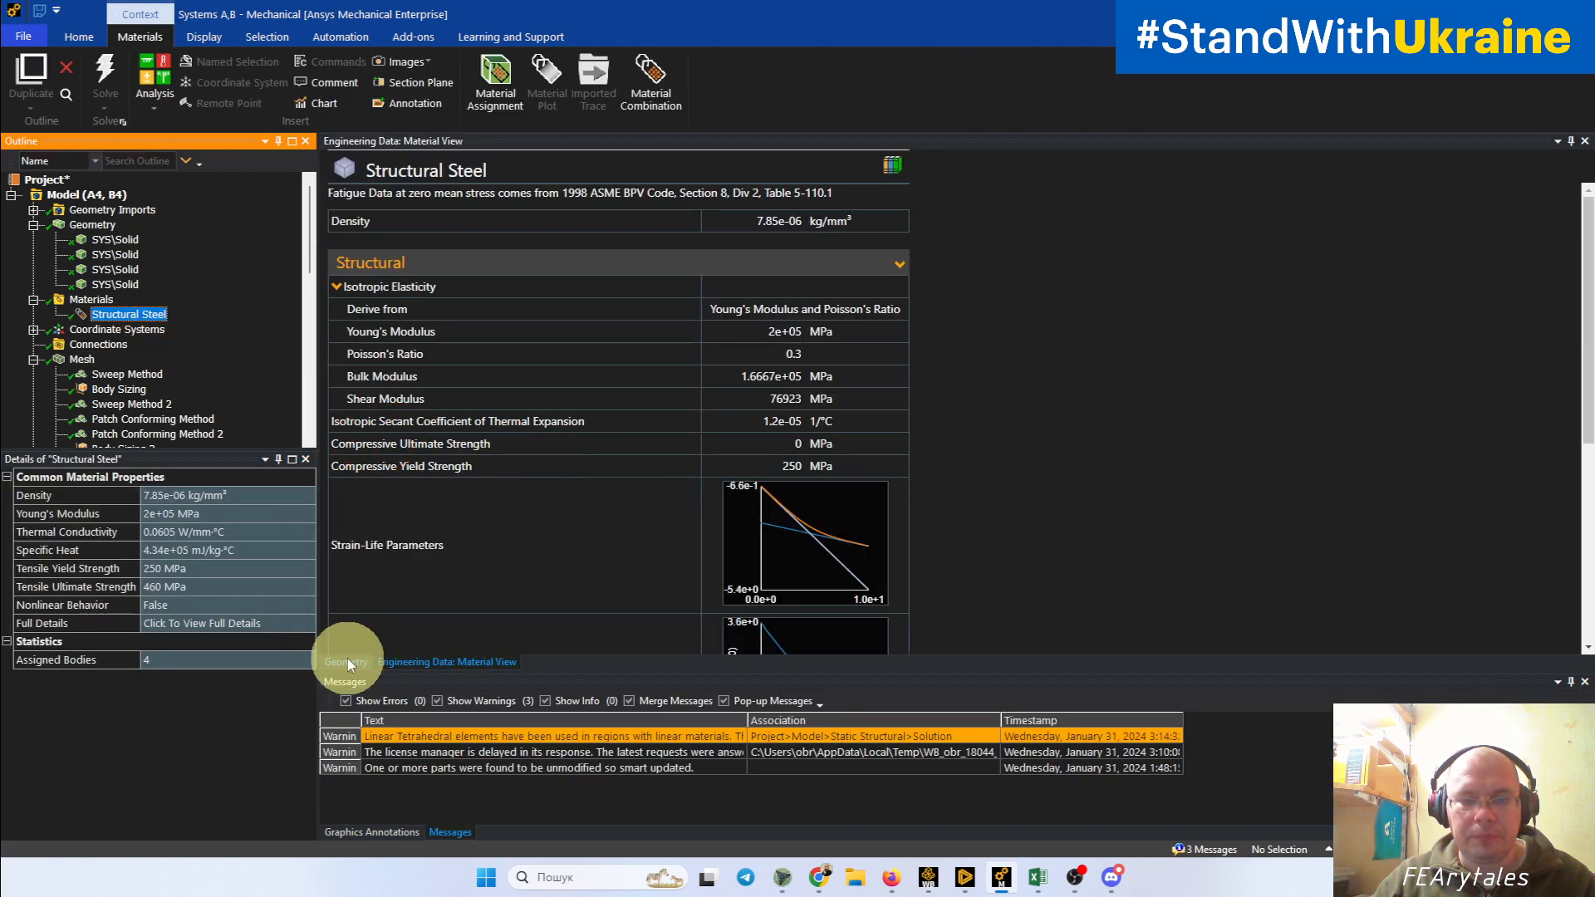
click(346, 662)
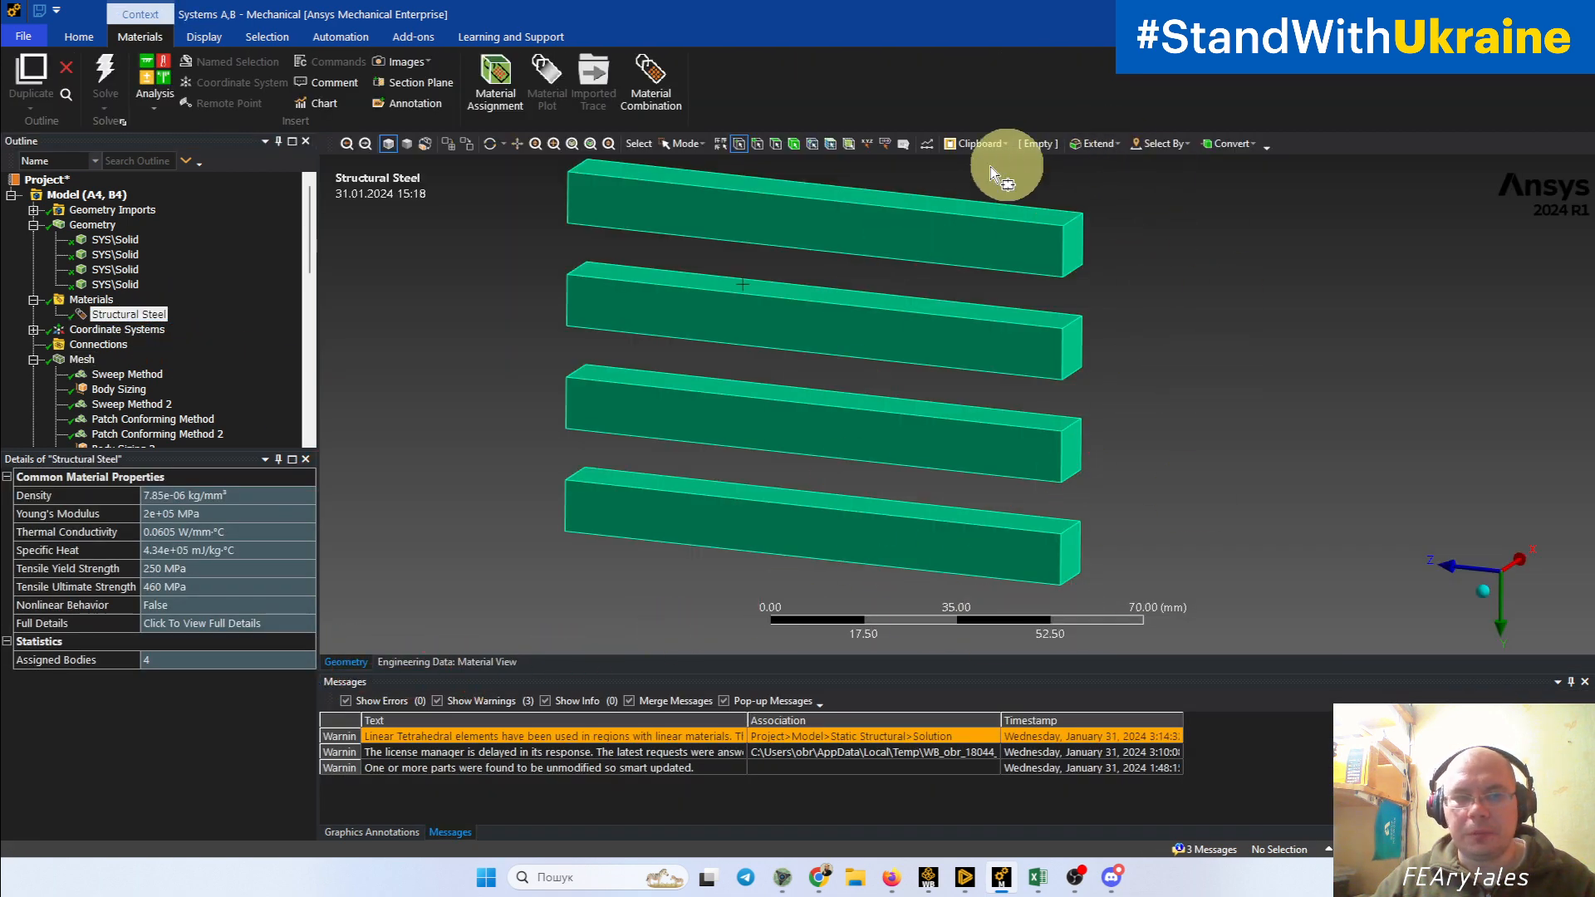
Step: Display the Static Structural environment to review the fixed support and force applied to the beams
scroll(171, 276, down, 1)
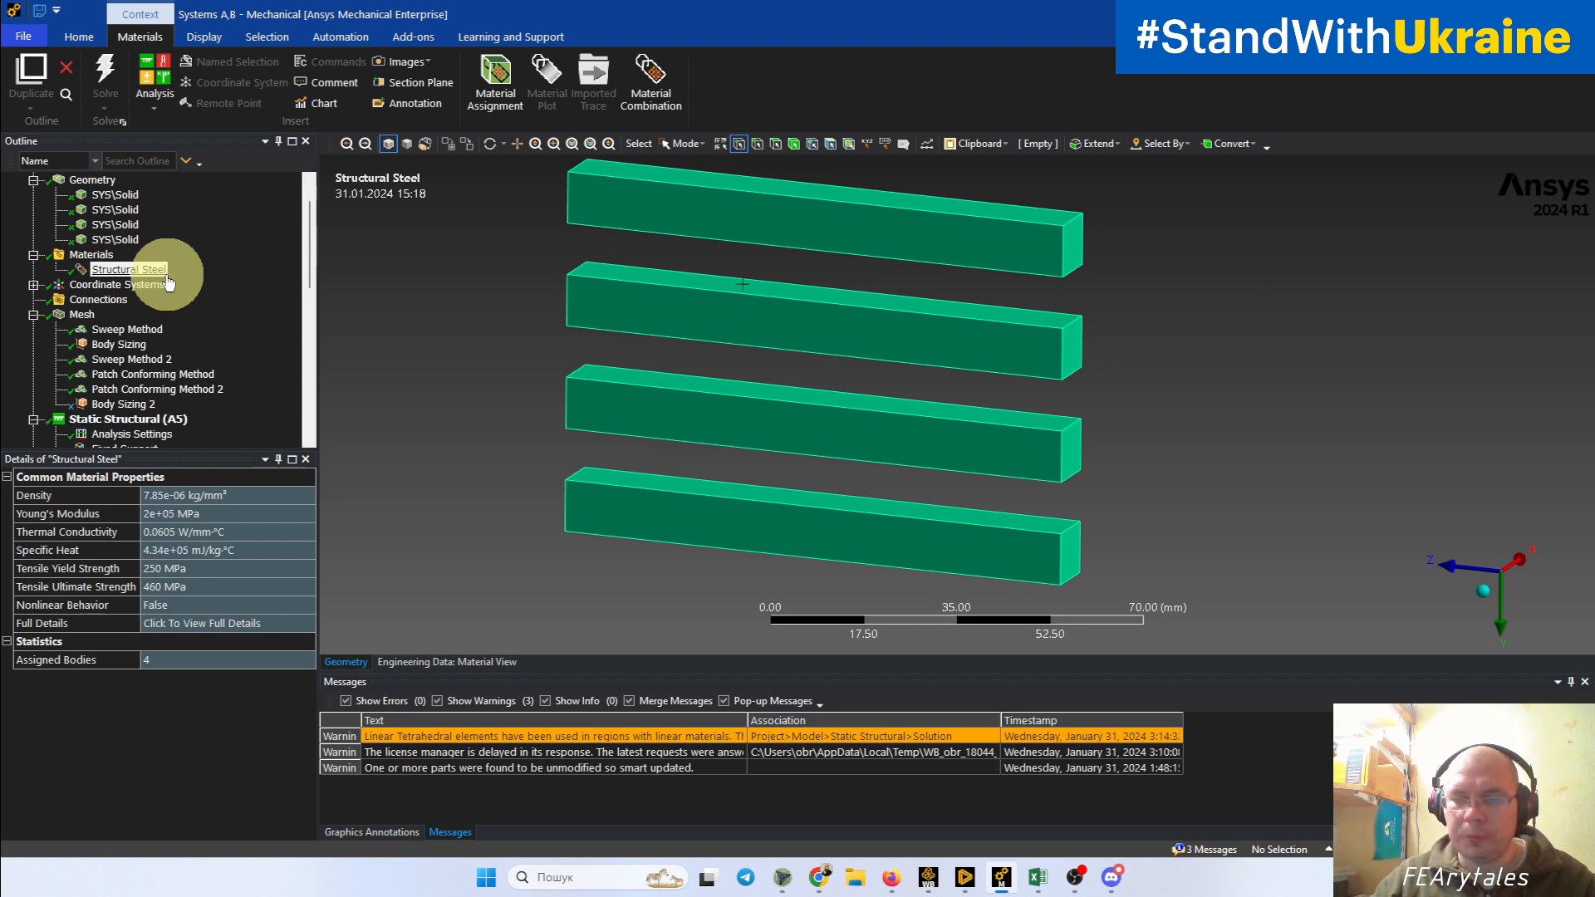
click(114, 424)
scroll(107, 409, down, 2)
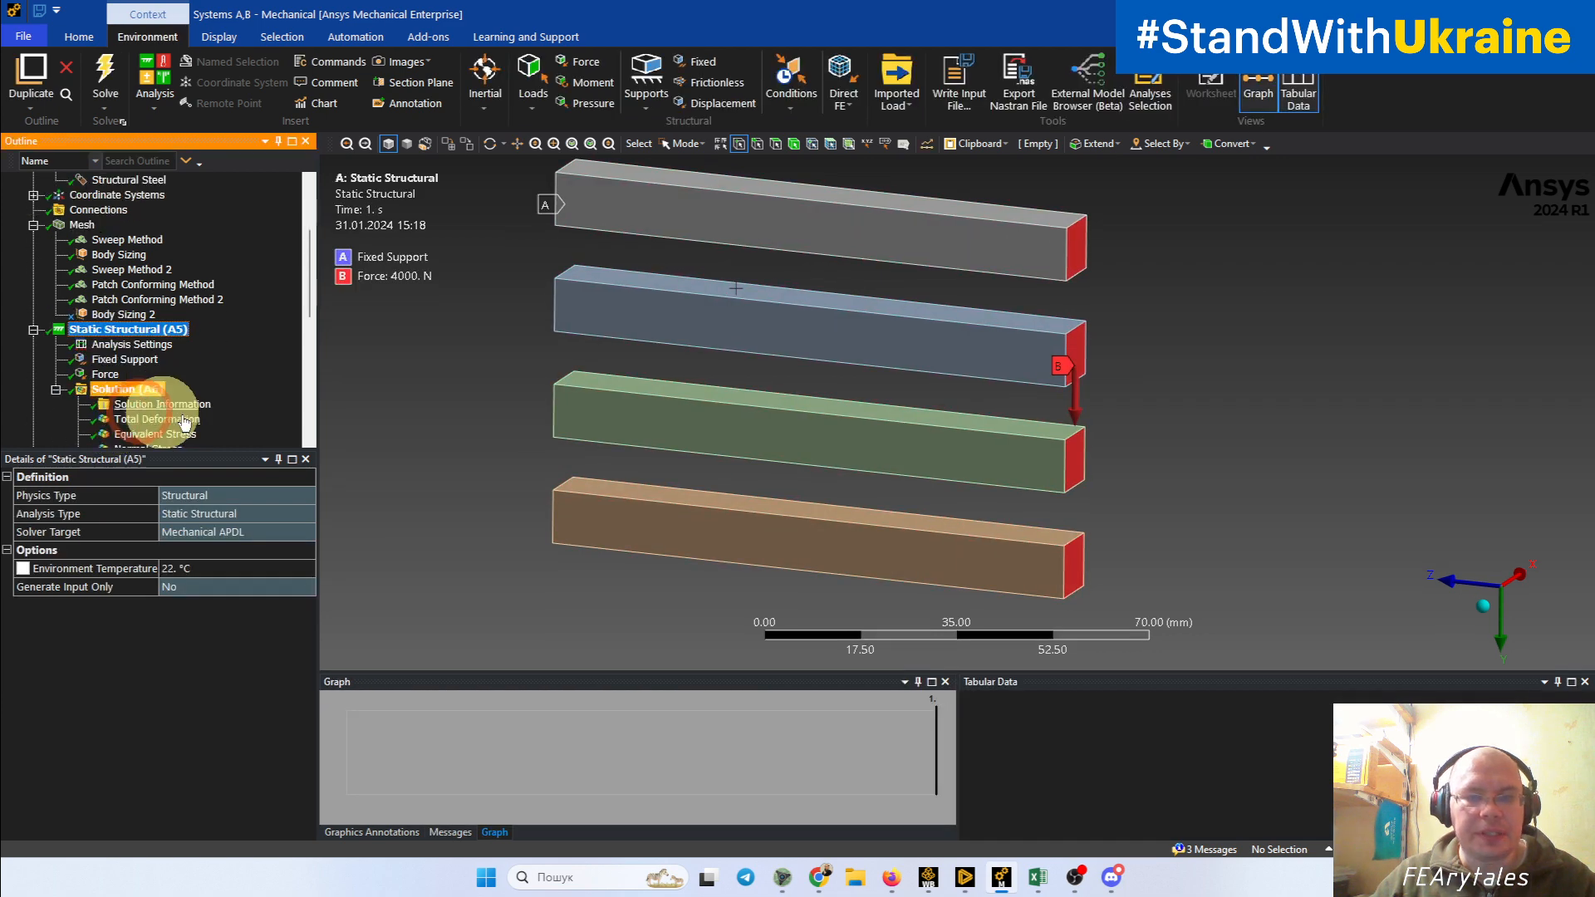
Step: Examine the fixed and loaded ends of the four beams and review the definition of the force applied to them
middle_drag(677, 417, 806, 230)
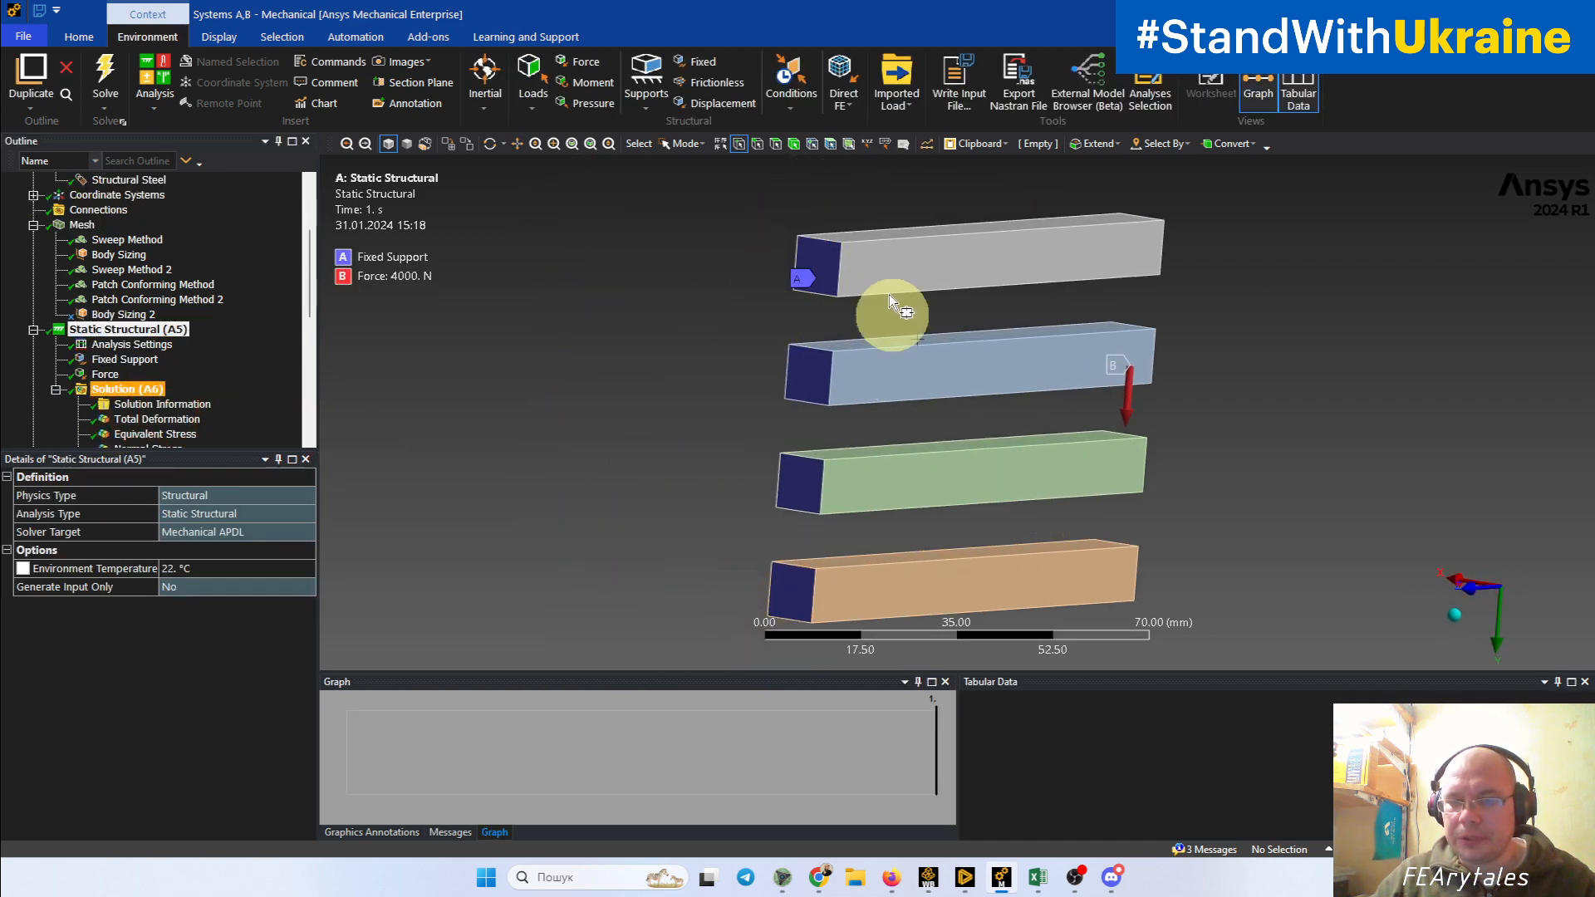
middle_drag(869, 399, 737, 313)
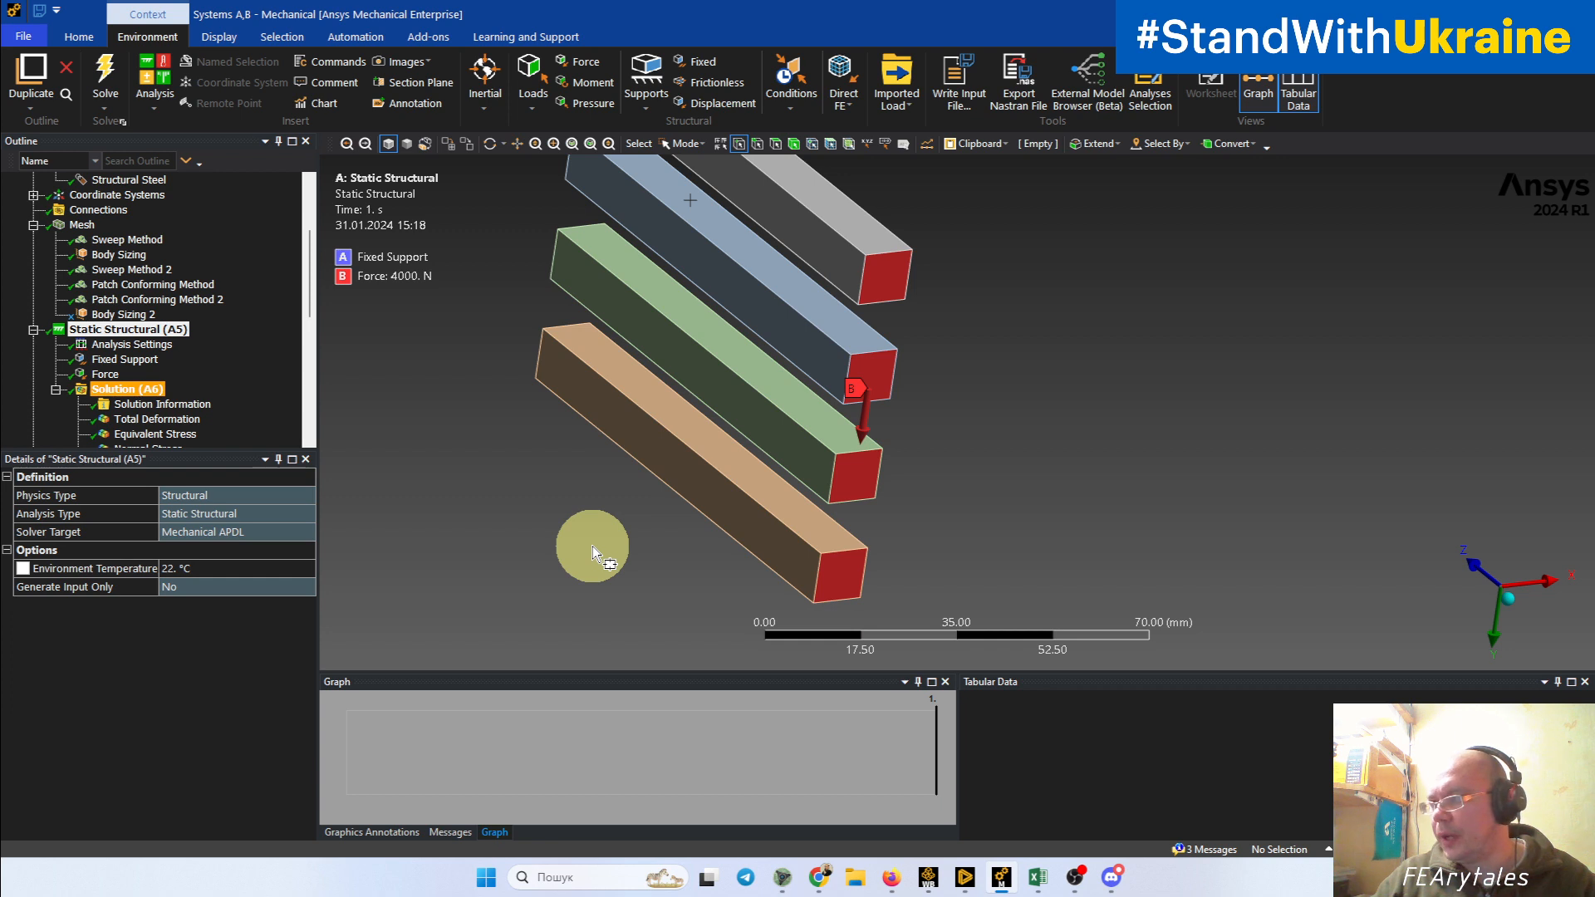
click(105, 374)
ctrl+middle_drag(622, 433, 677, 463)
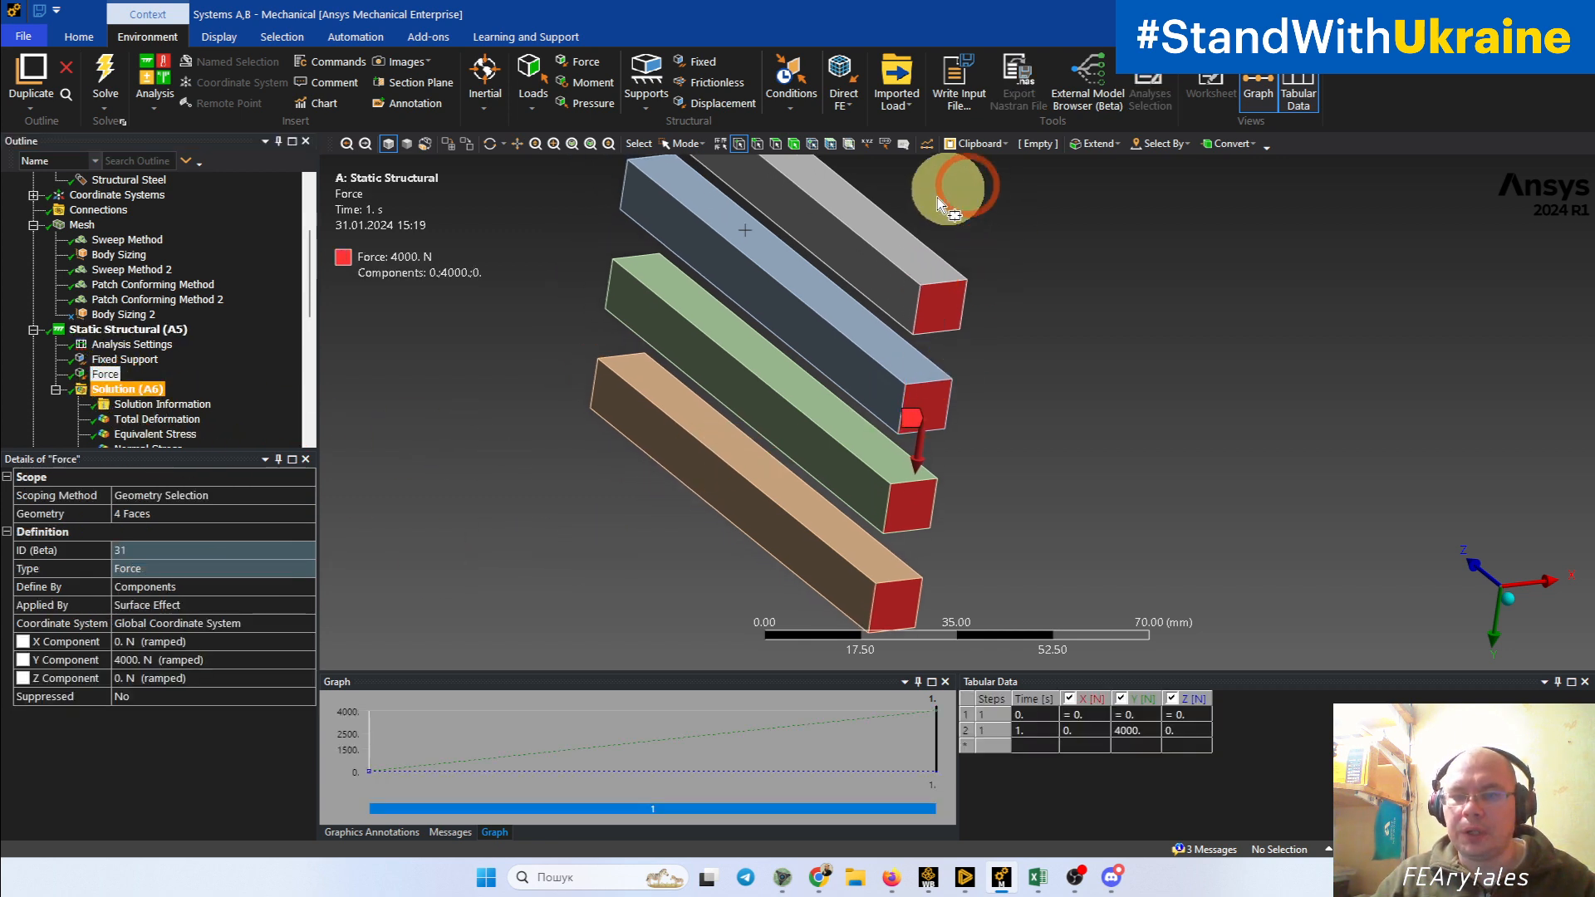
middle_drag(934, 364, 955, 221)
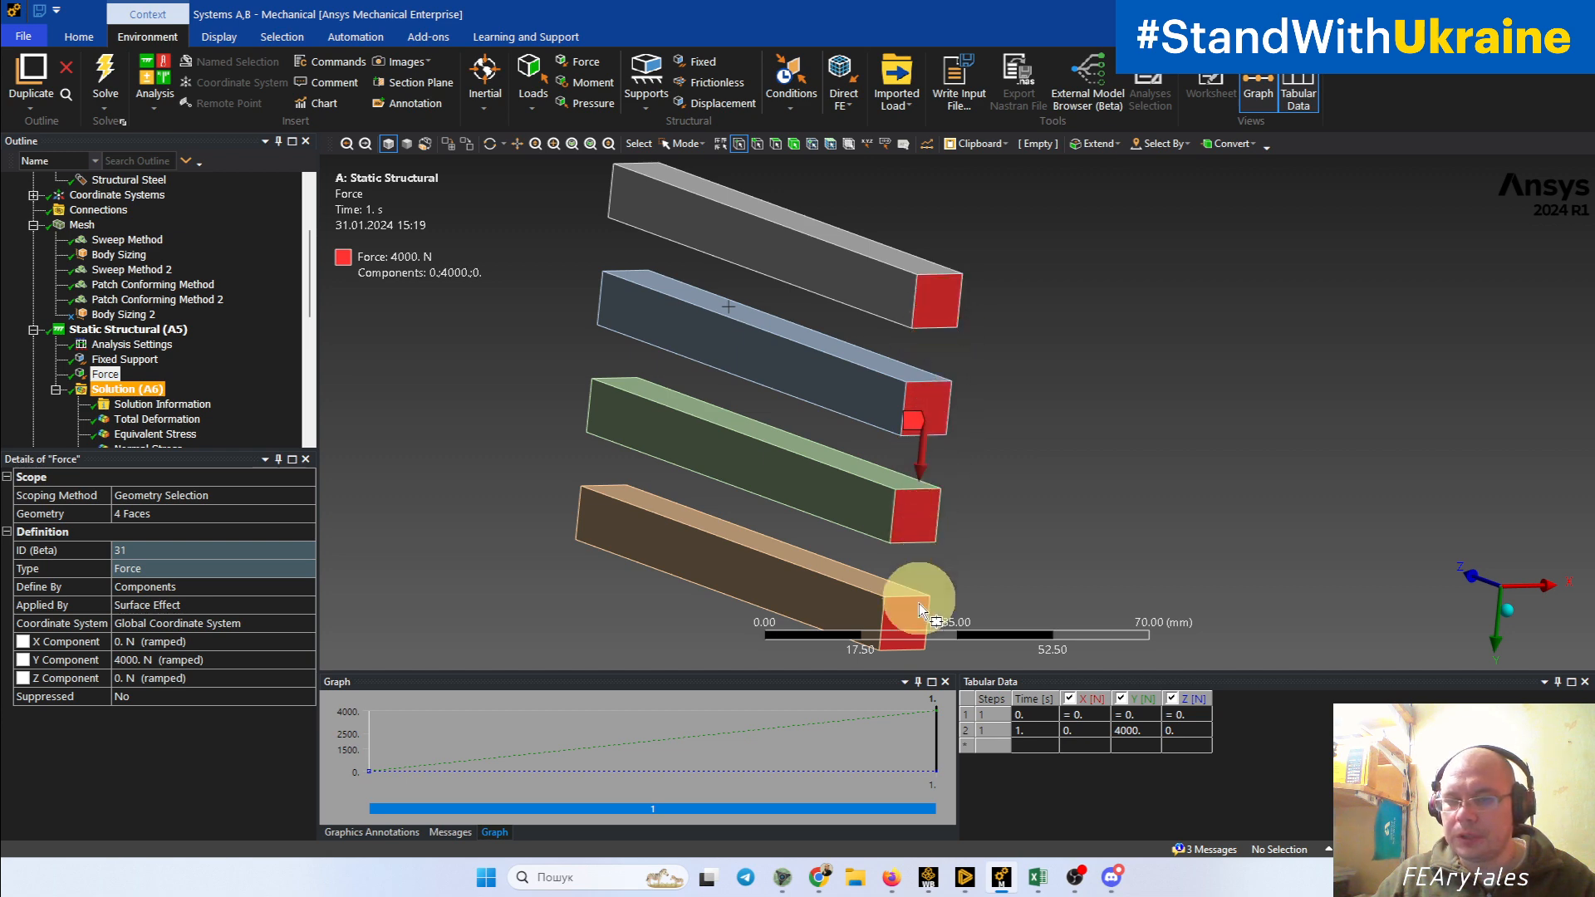
middle_drag(915, 653, 1120, 573)
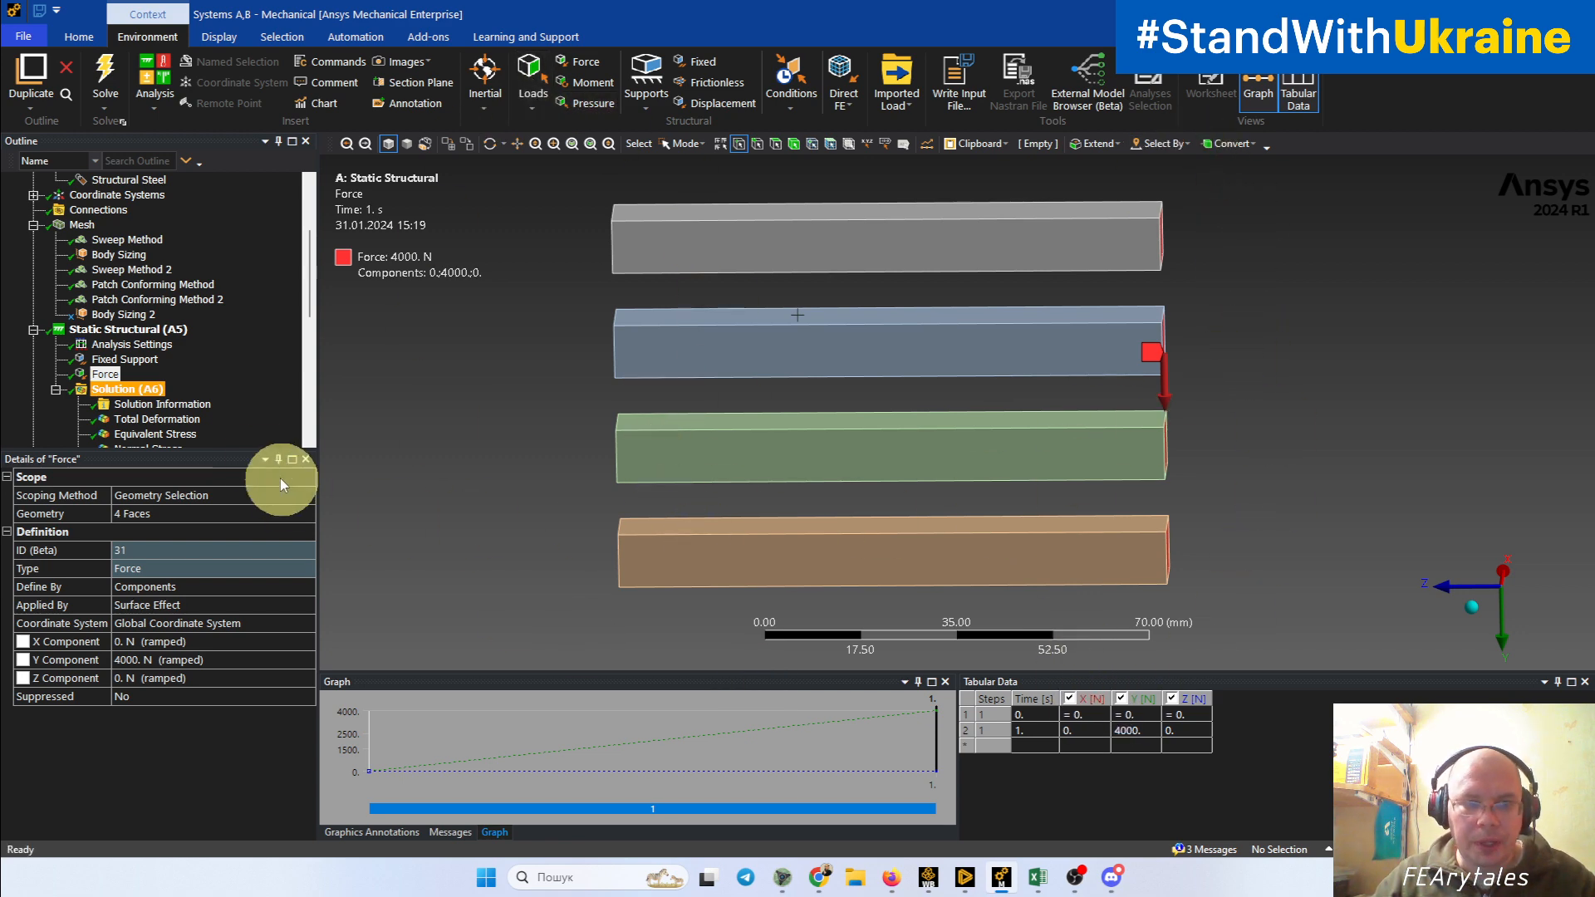
Step: Display the Total Deformation result and probe a free-end corner node on the finely meshed, coarse hexahedral and upper tetrahedral beams
click(157, 419)
middle_drag(864, 486, 1022, 511)
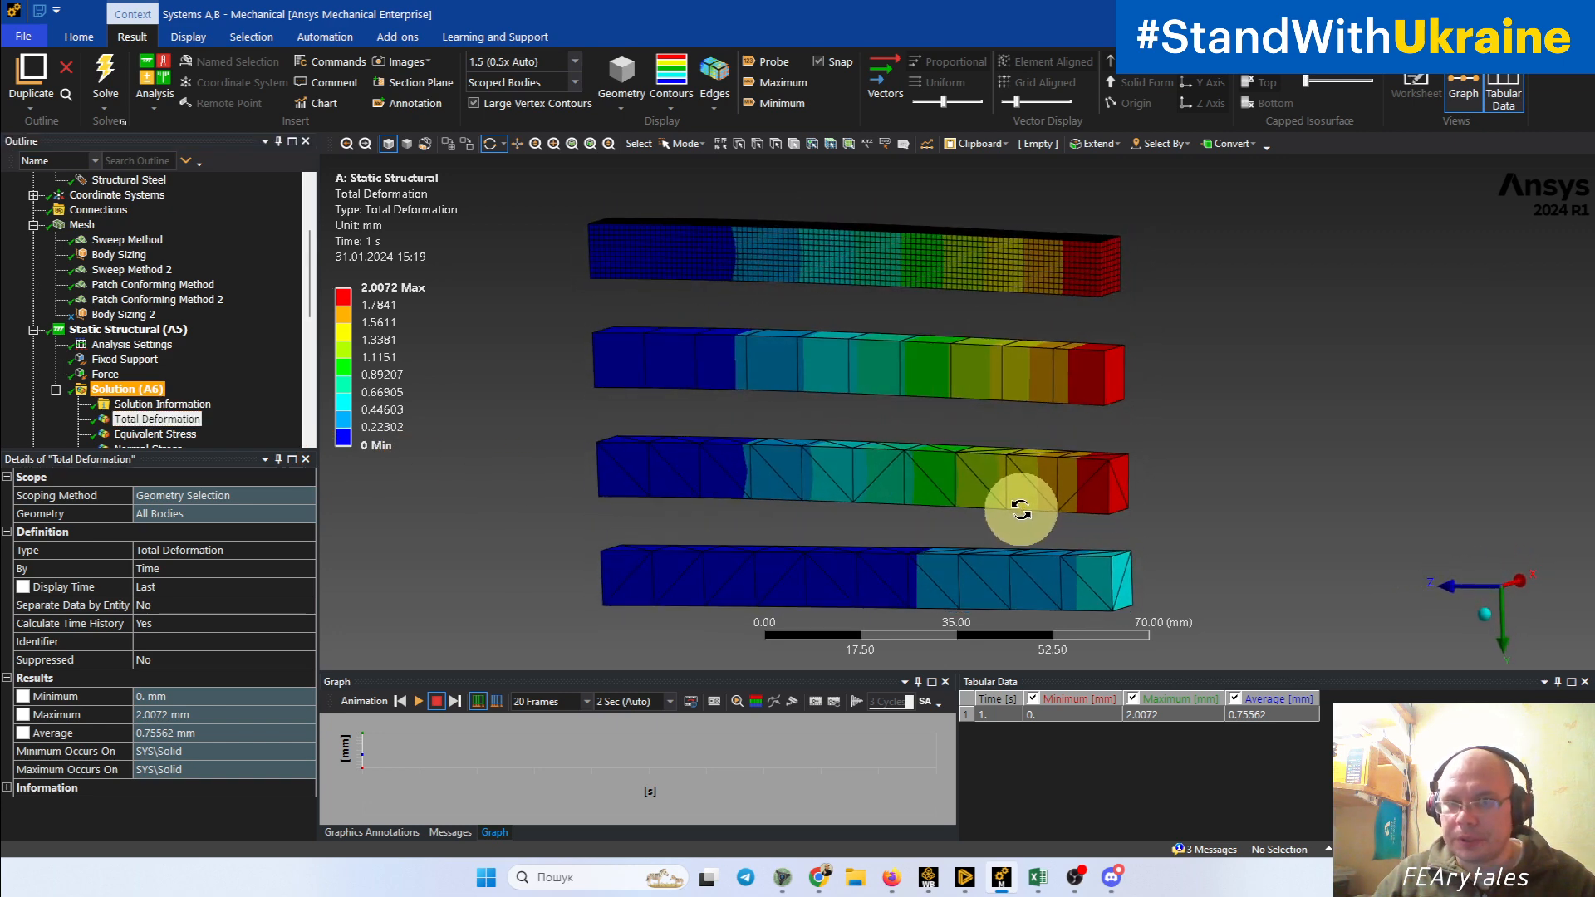
click(766, 62)
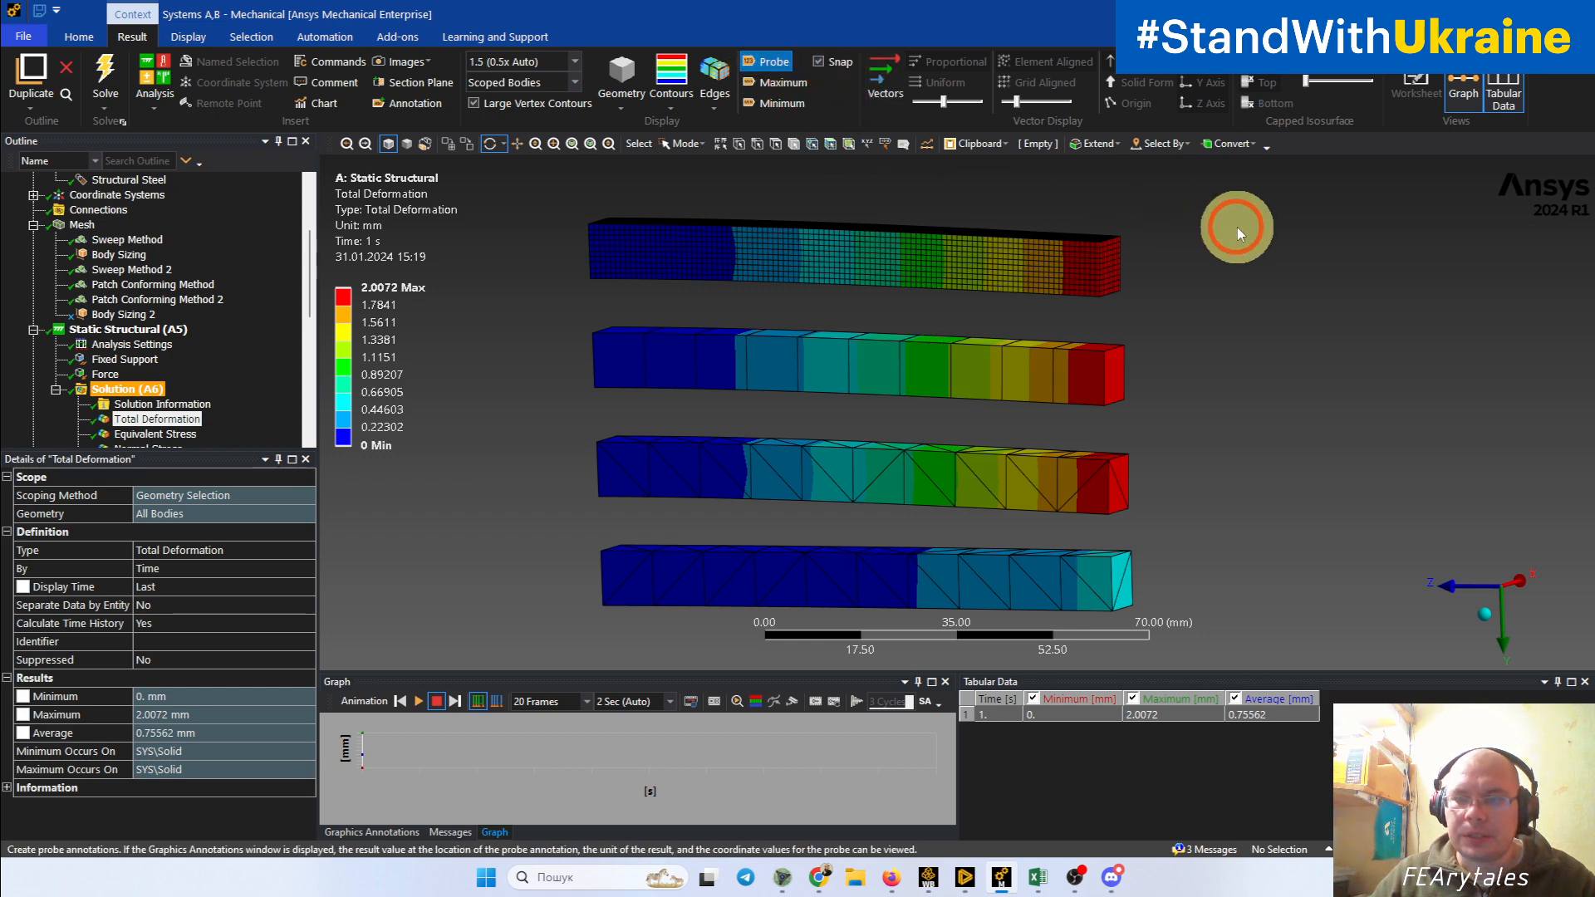
middle_drag(1100, 241, 1083, 290)
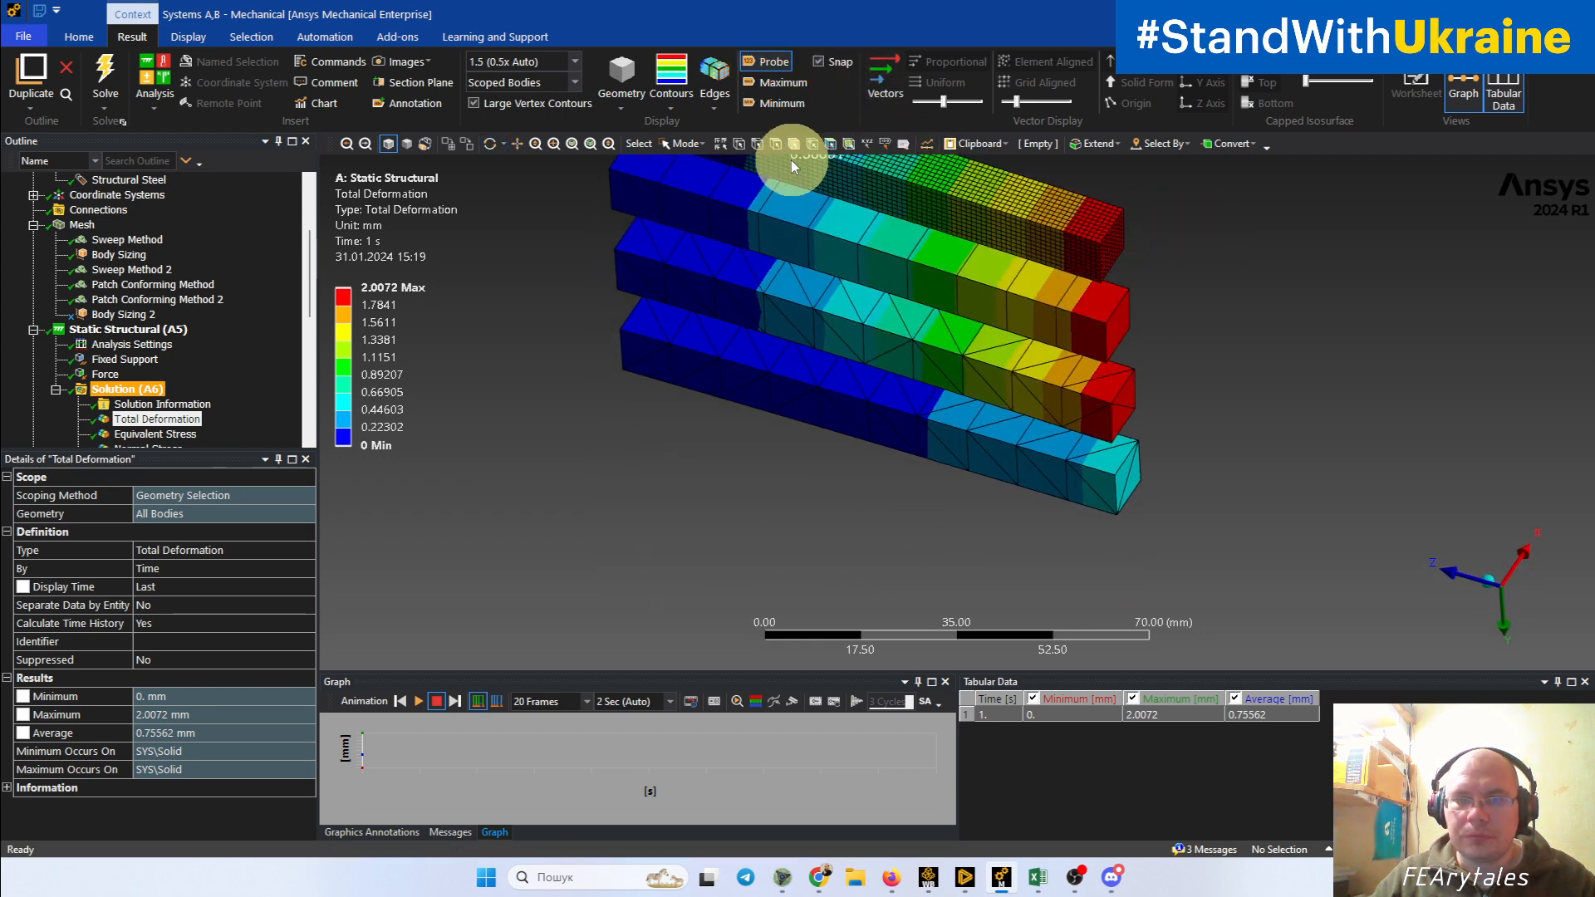
scroll(1163, 256, up, 10)
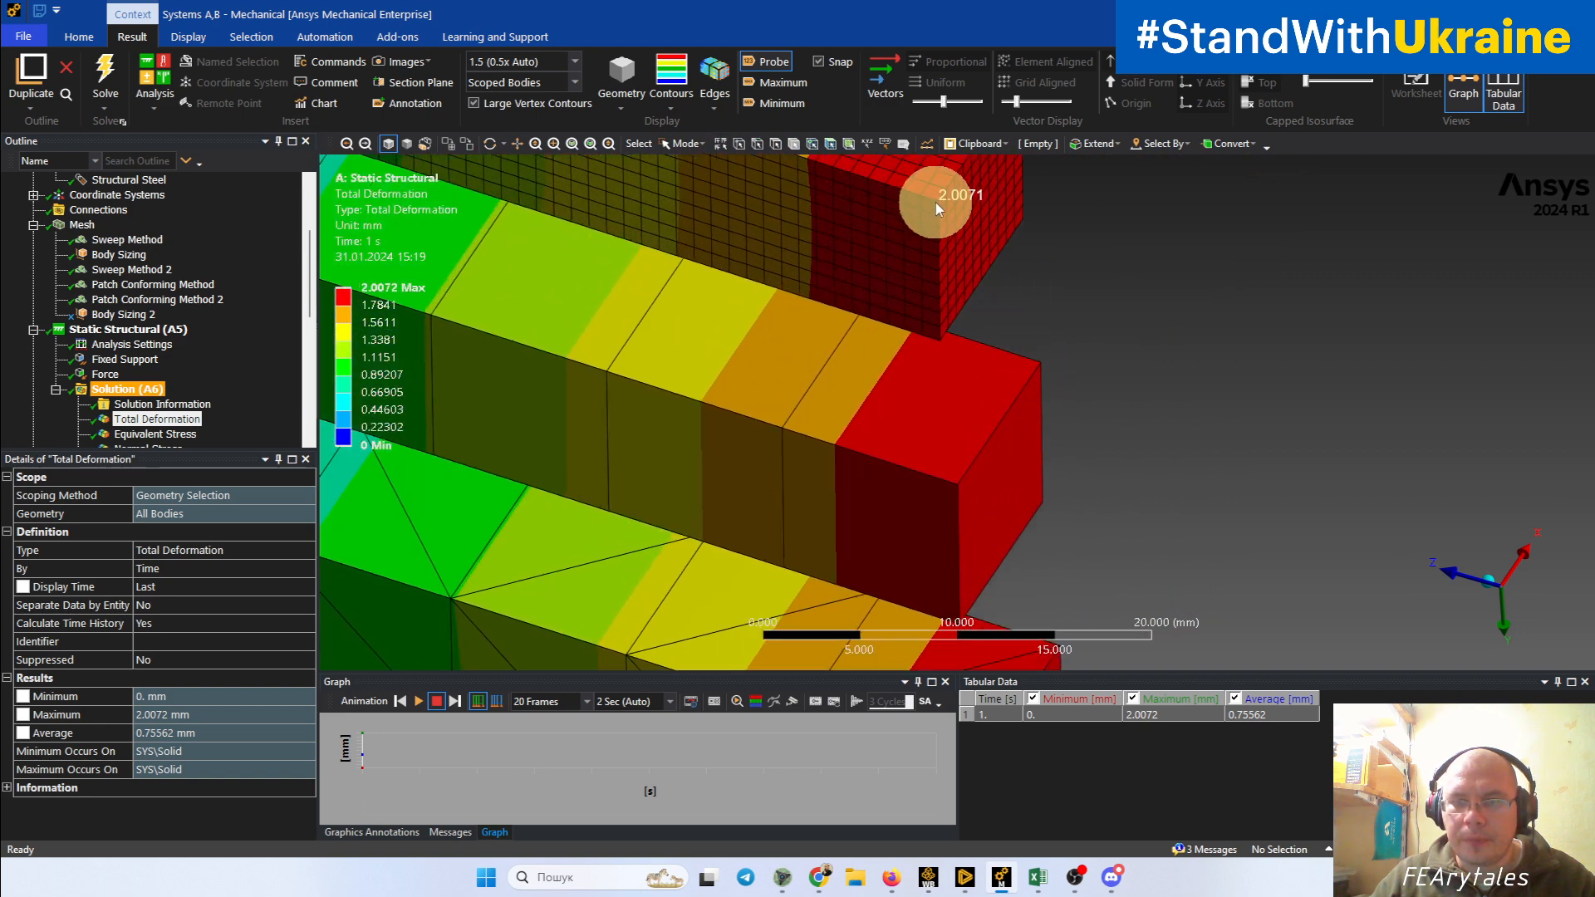
click(936, 202)
click(955, 486)
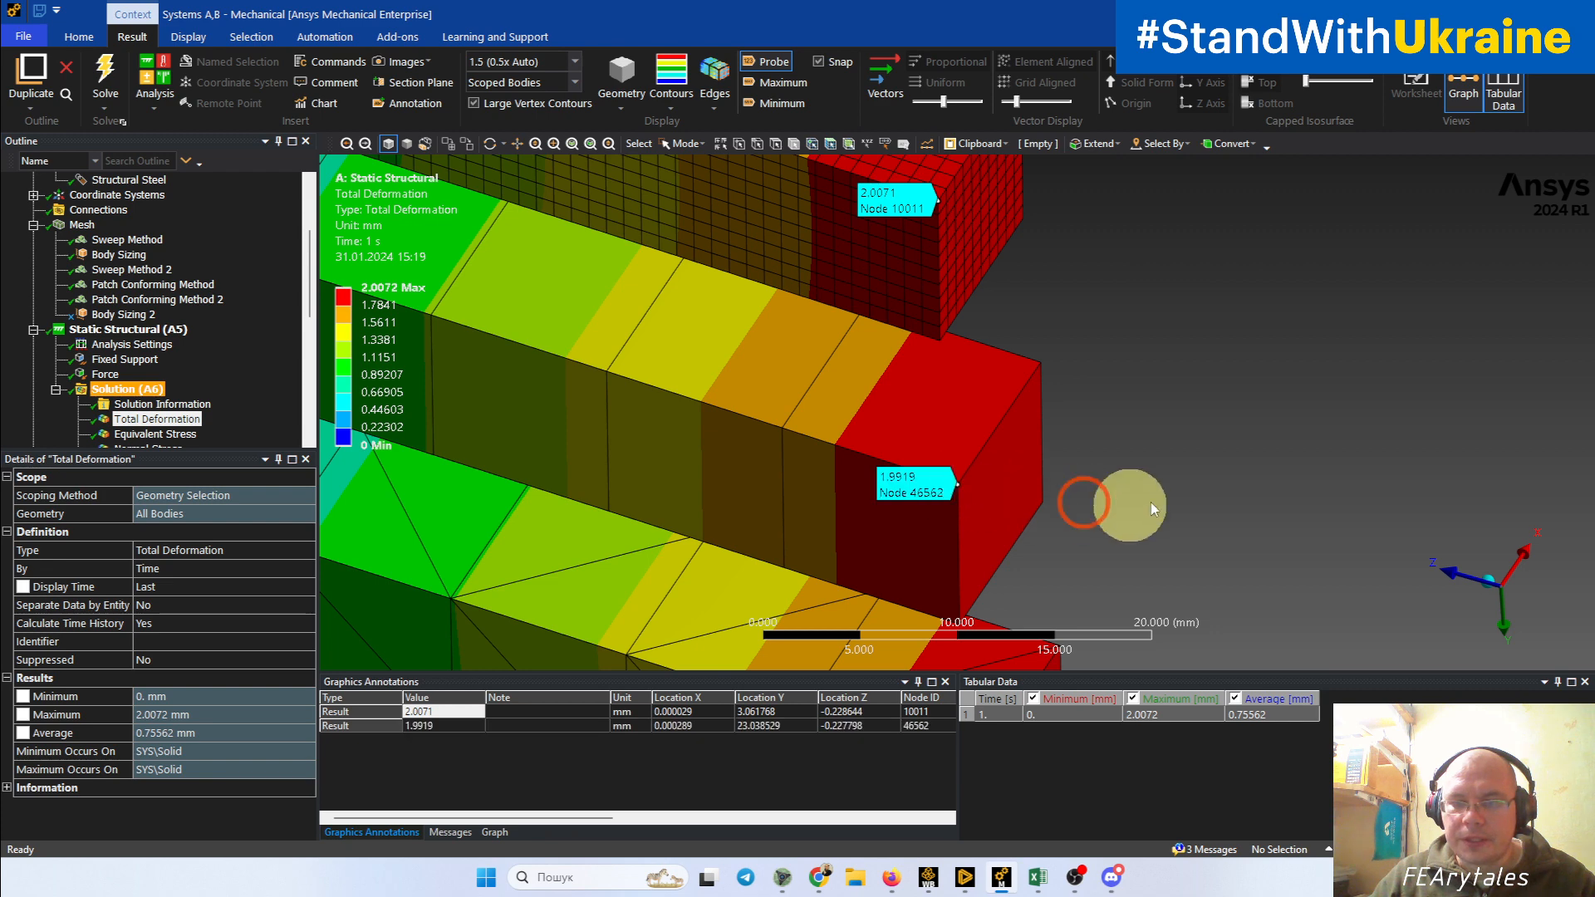
ctrl+middle_drag(1235, 485, 1233, 283)
click(977, 566)
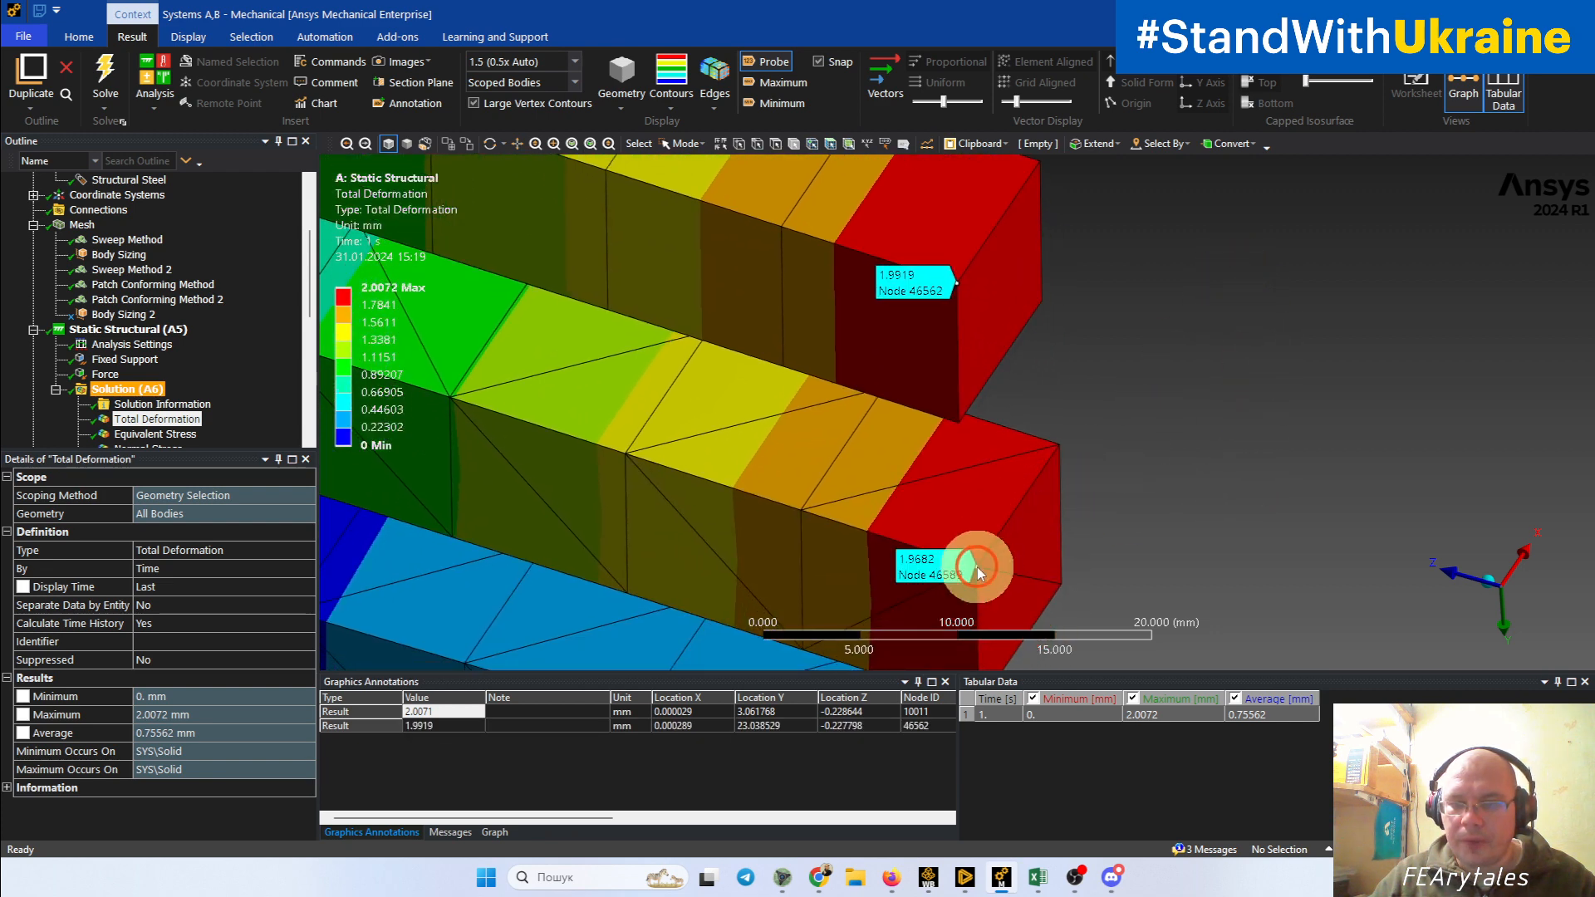
Step: Compare the probed free-end deformations of the two hexahedral beams and the upper tetrahedral beam
scroll(1226, 373, down, 4)
ctrl+middle_drag(1224, 341, 1208, 391)
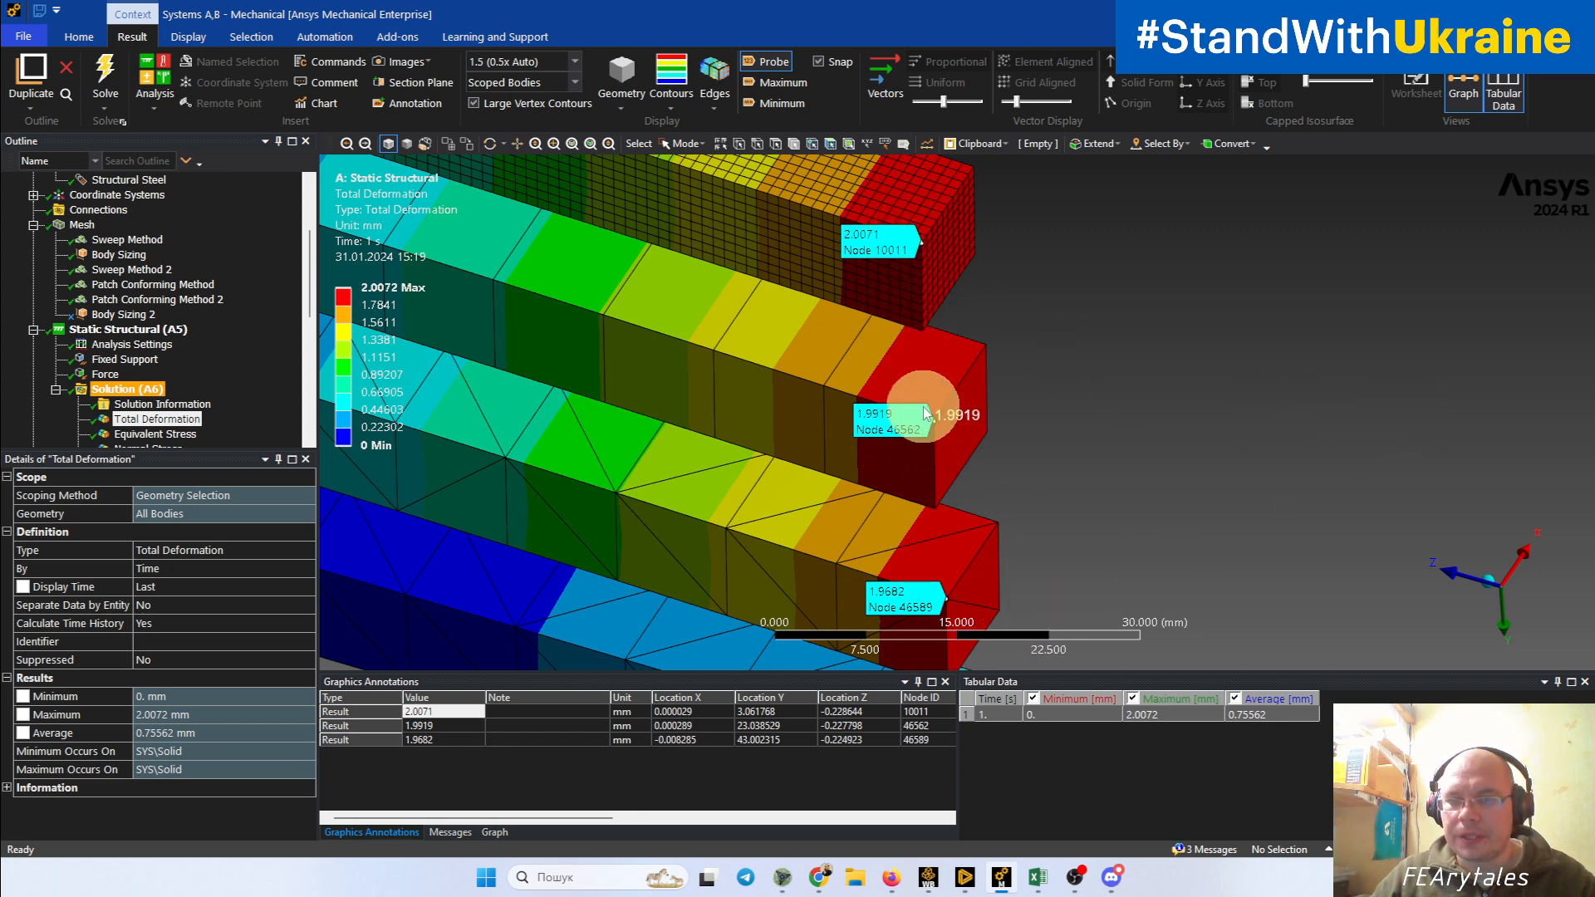
middle_drag(1063, 459, 1073, 408)
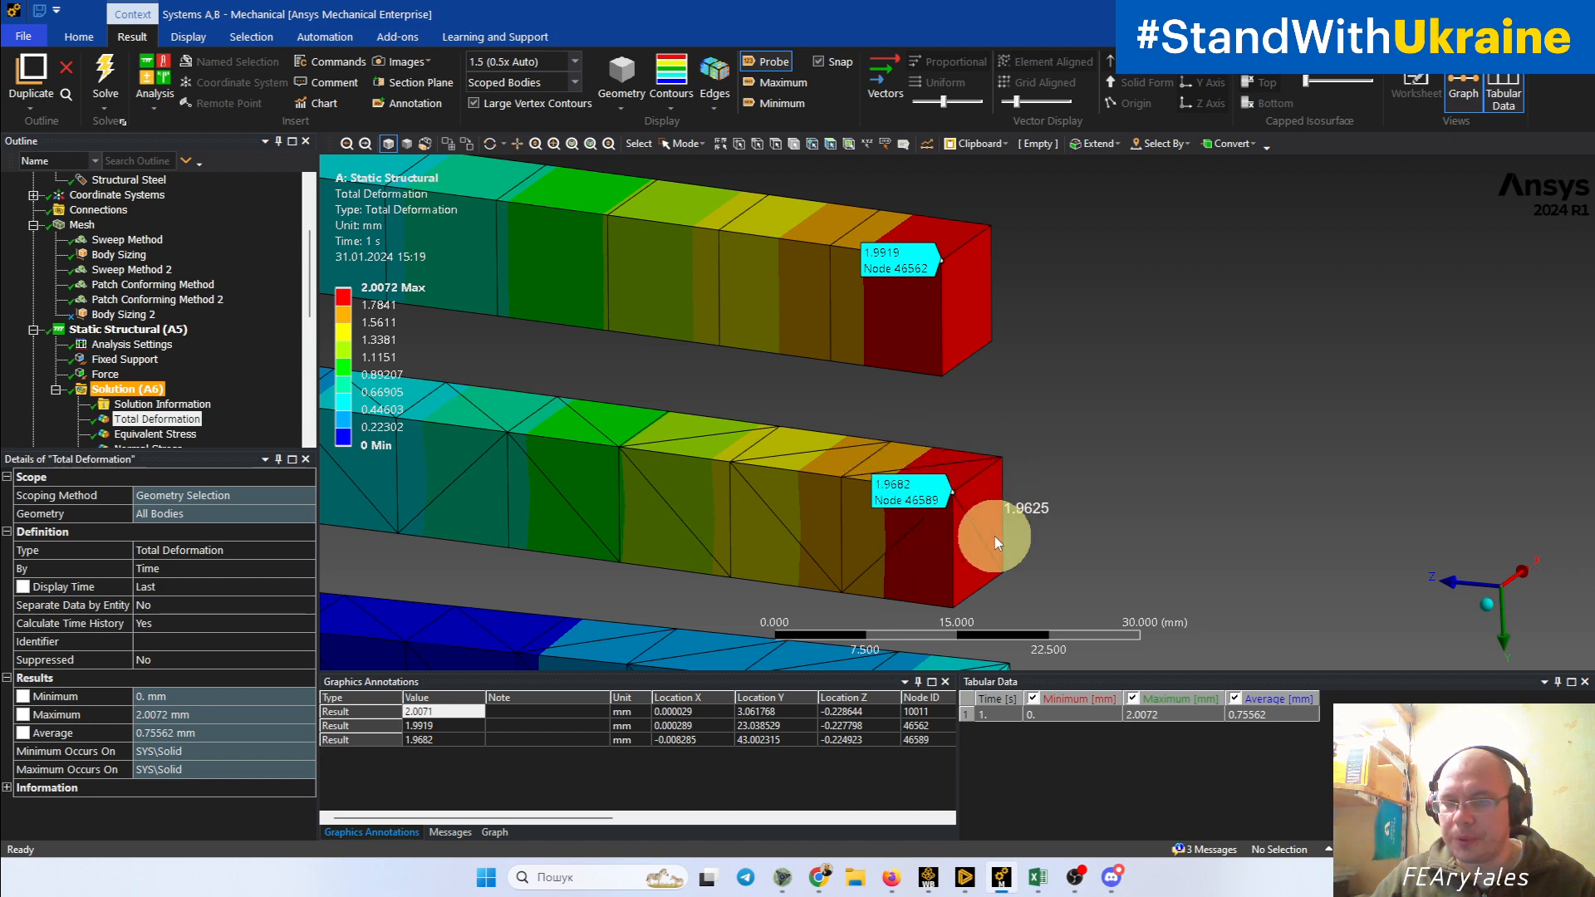
scroll(959, 462, down, 3)
ctrl+middle_drag(980, 405, 949, 514)
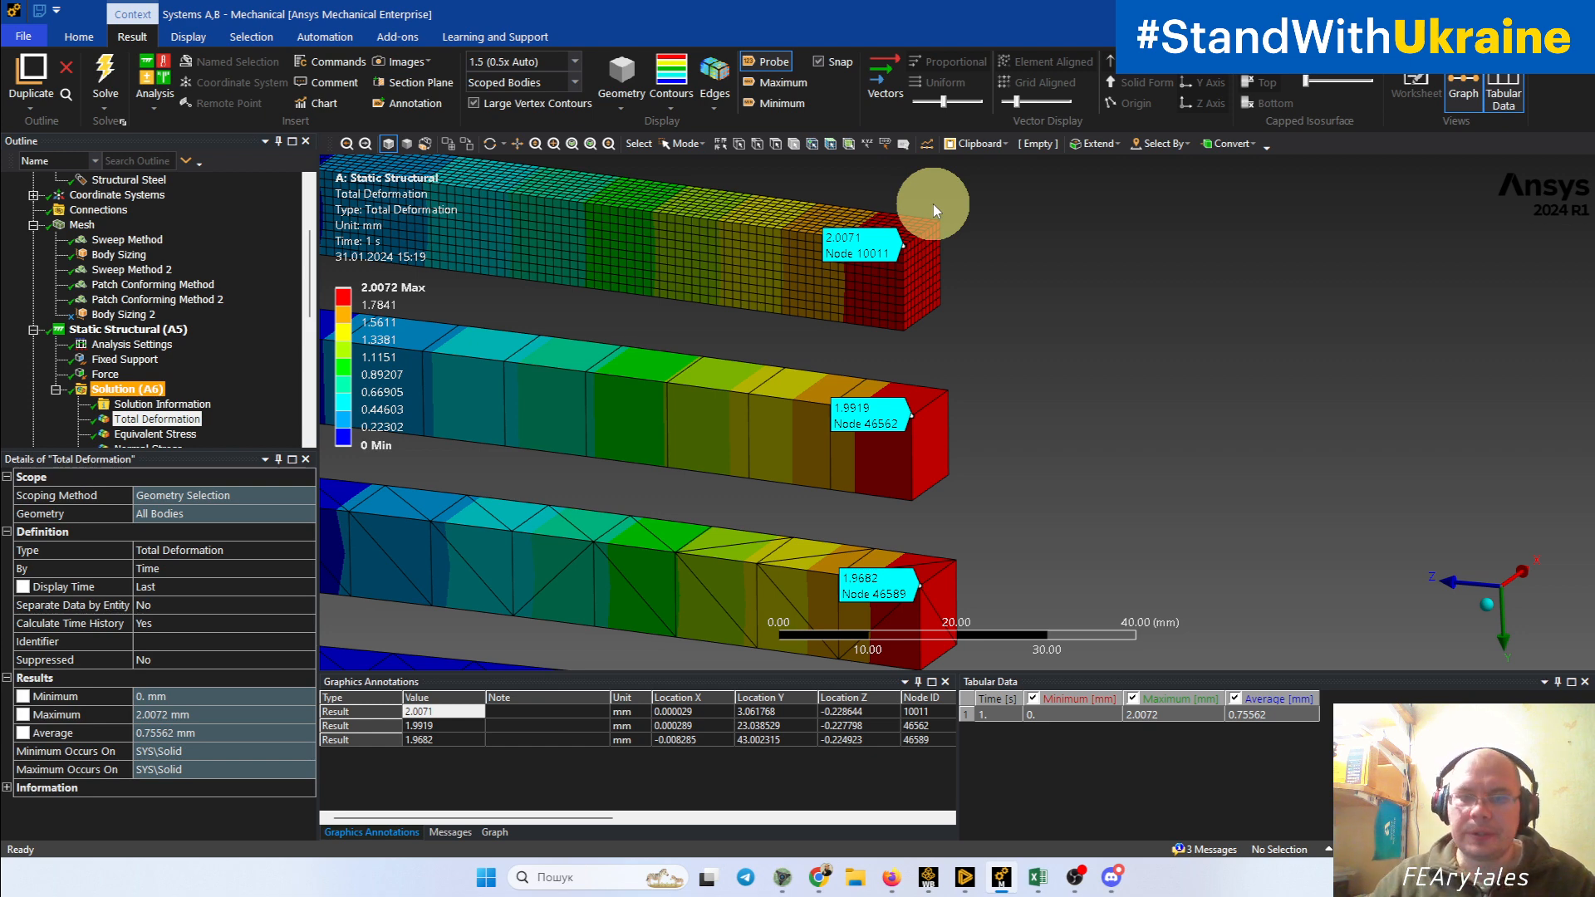
scroll(934, 202, down, 1)
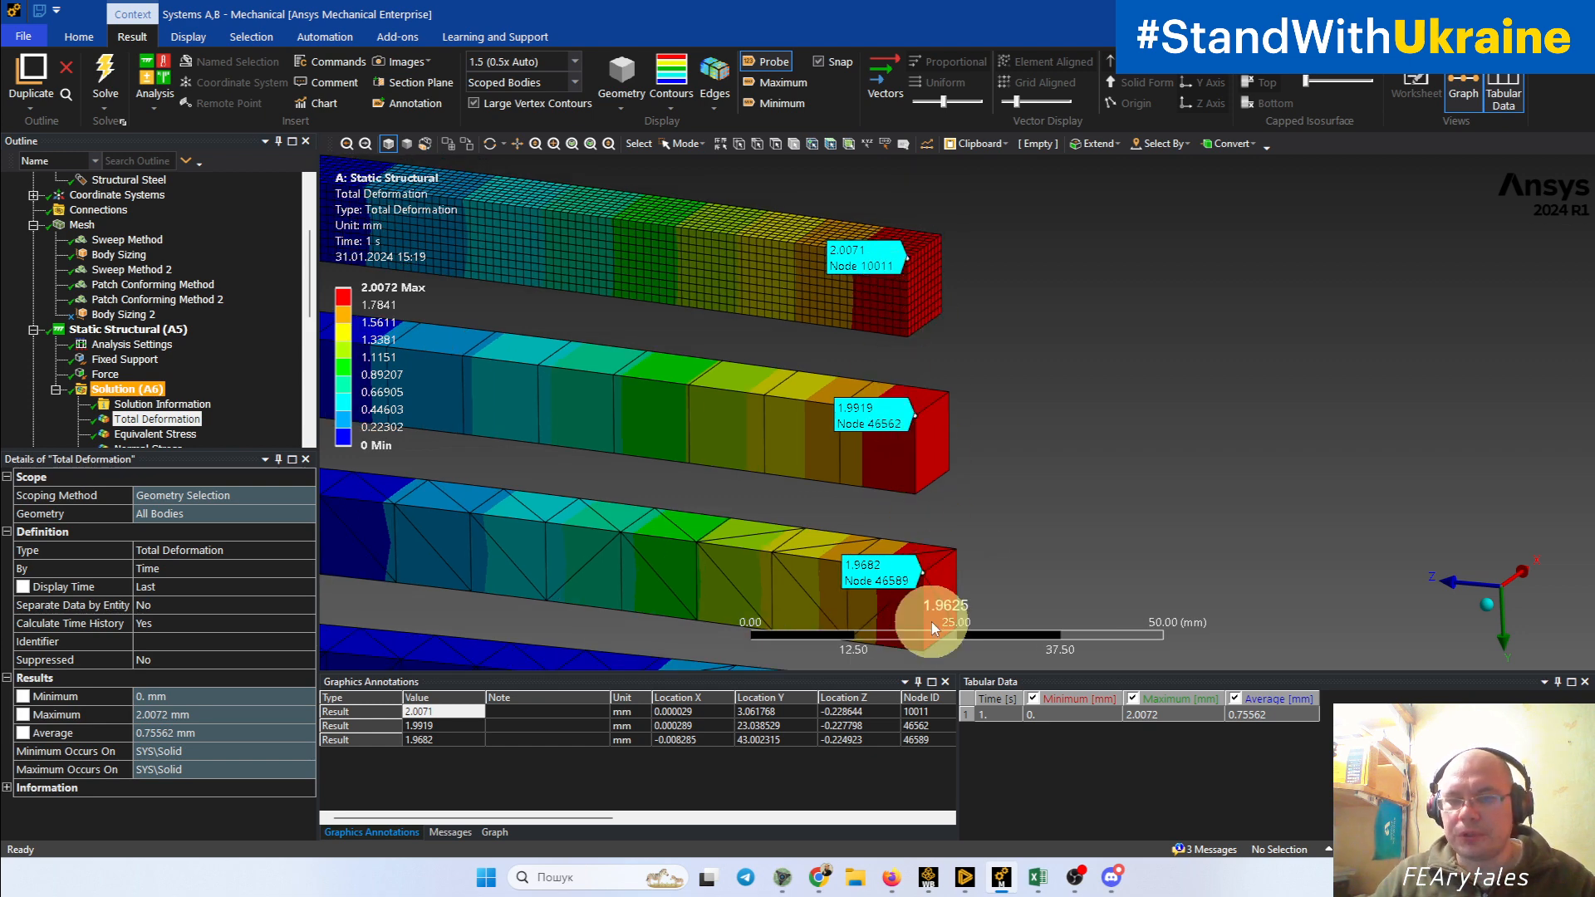
ctrl+middle_drag(974, 566, 1200, 470)
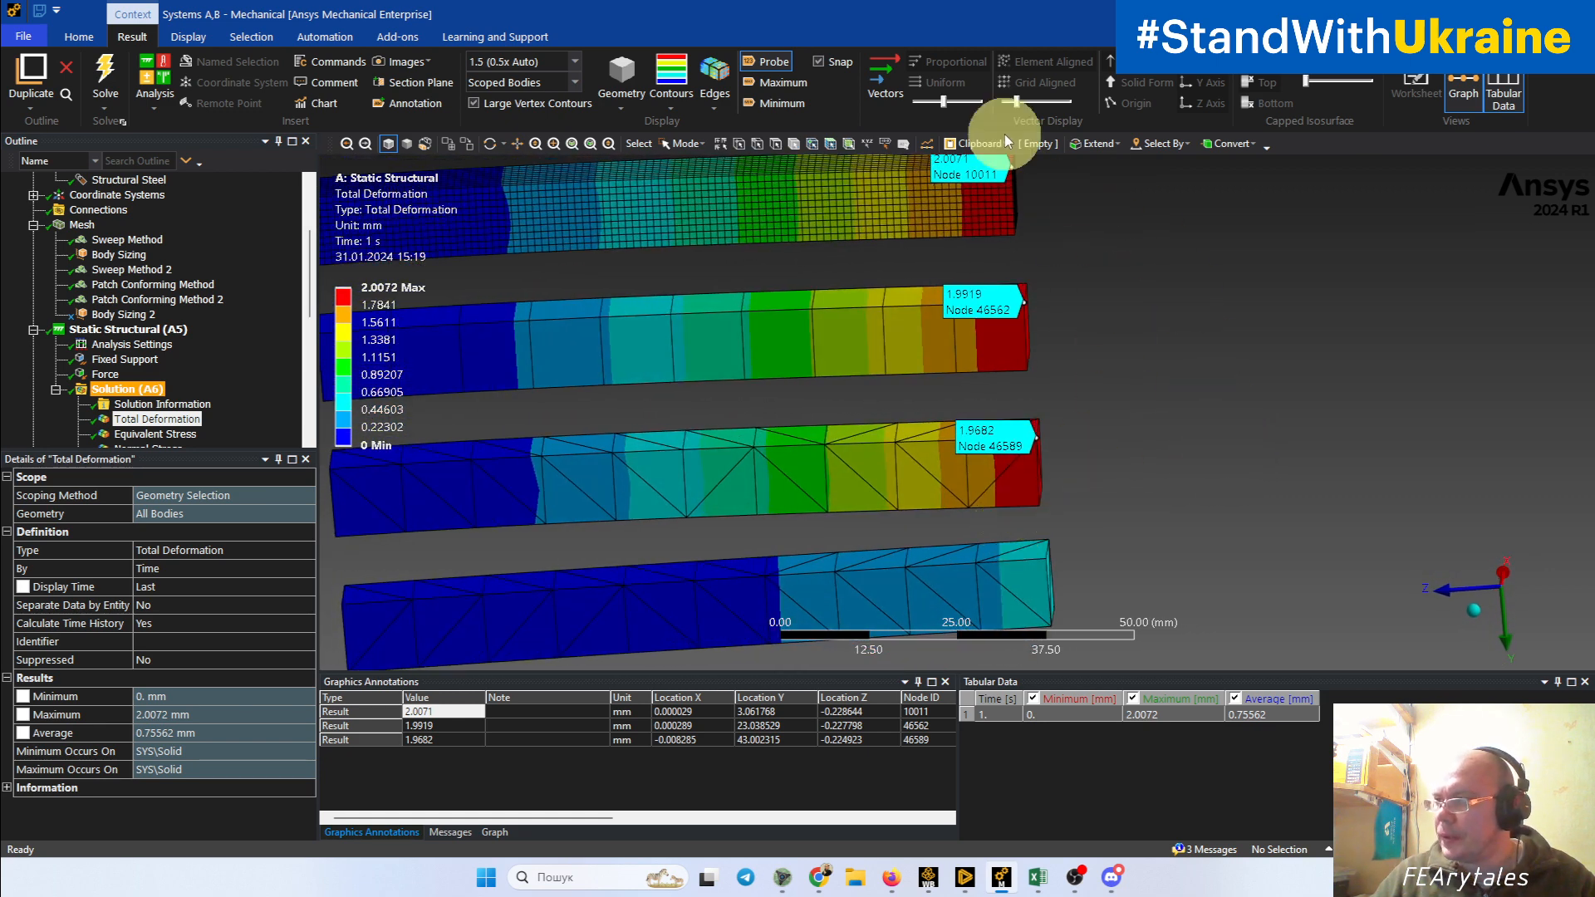
Step: Probe the total deformation at the free-end corner node of the lowest tetrahedral beam
scroll(1102, 466, down, 2)
middle_drag(1101, 465, 1049, 487)
scroll(1050, 487, up, 3)
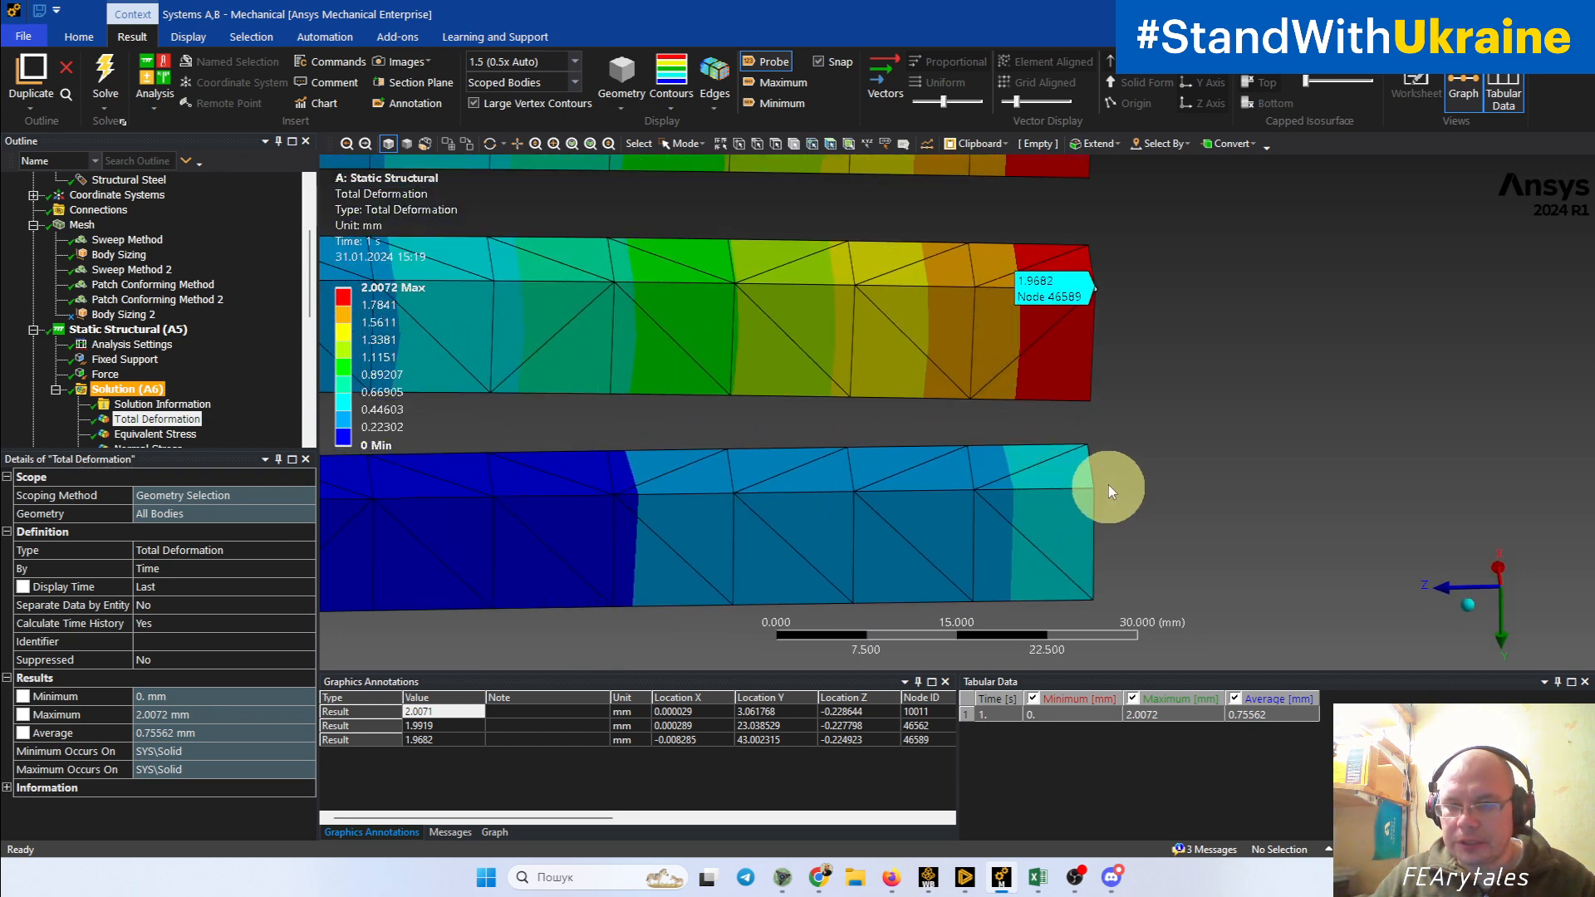
click(1093, 490)
scroll(1279, 469, down, 2)
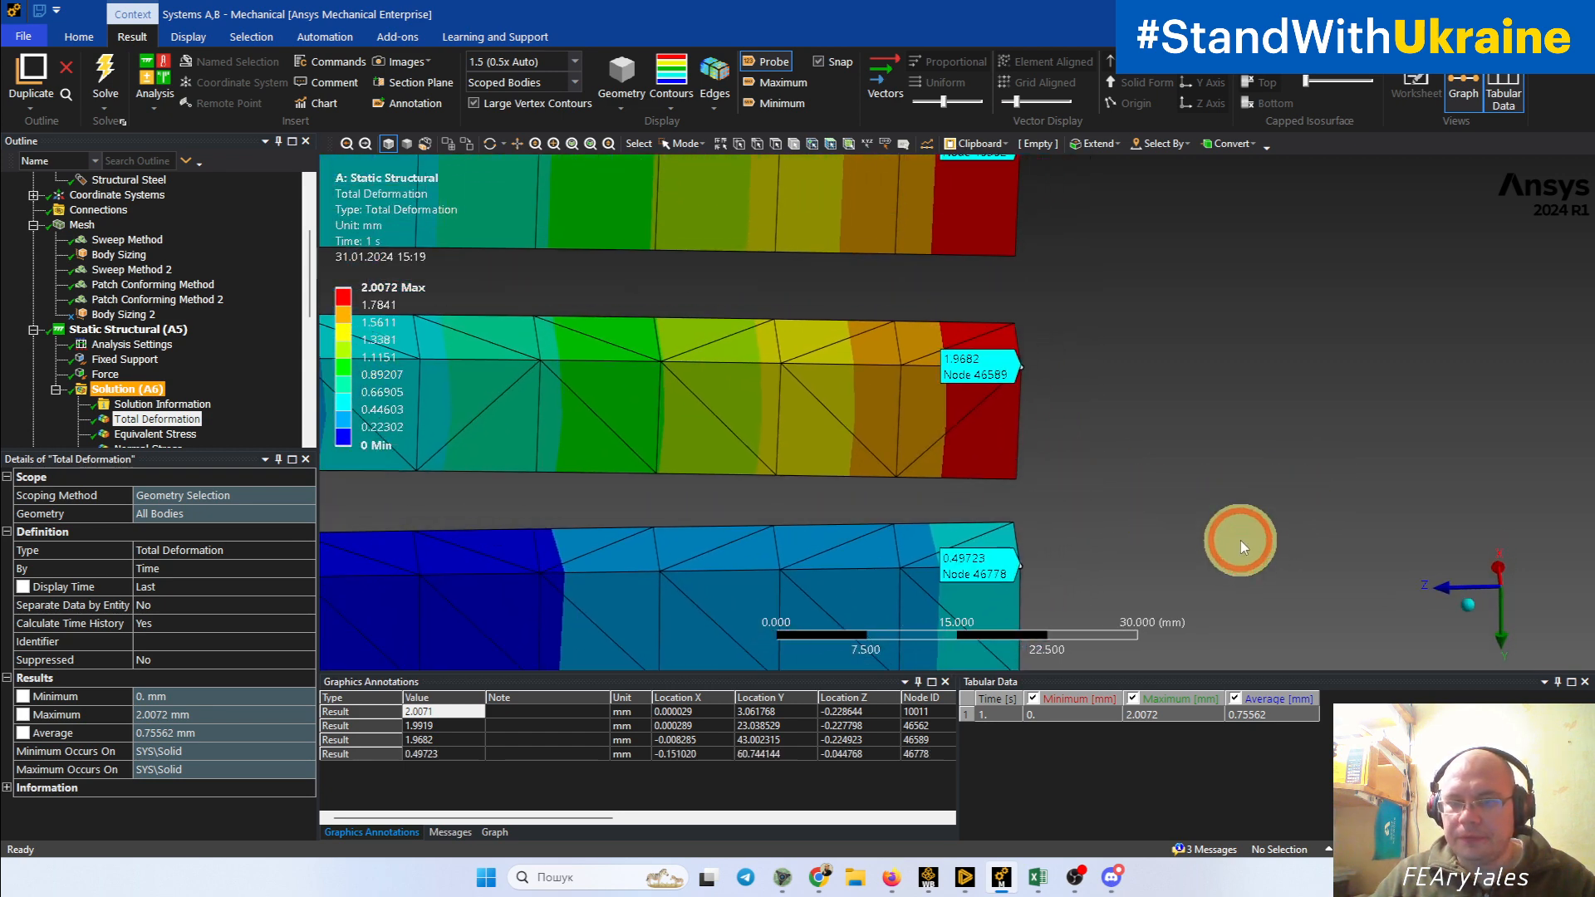
Step: Compare the deformation contours and probed free-end values across all four beams
ctrl+middle_drag(1199, 446, 1150, 524)
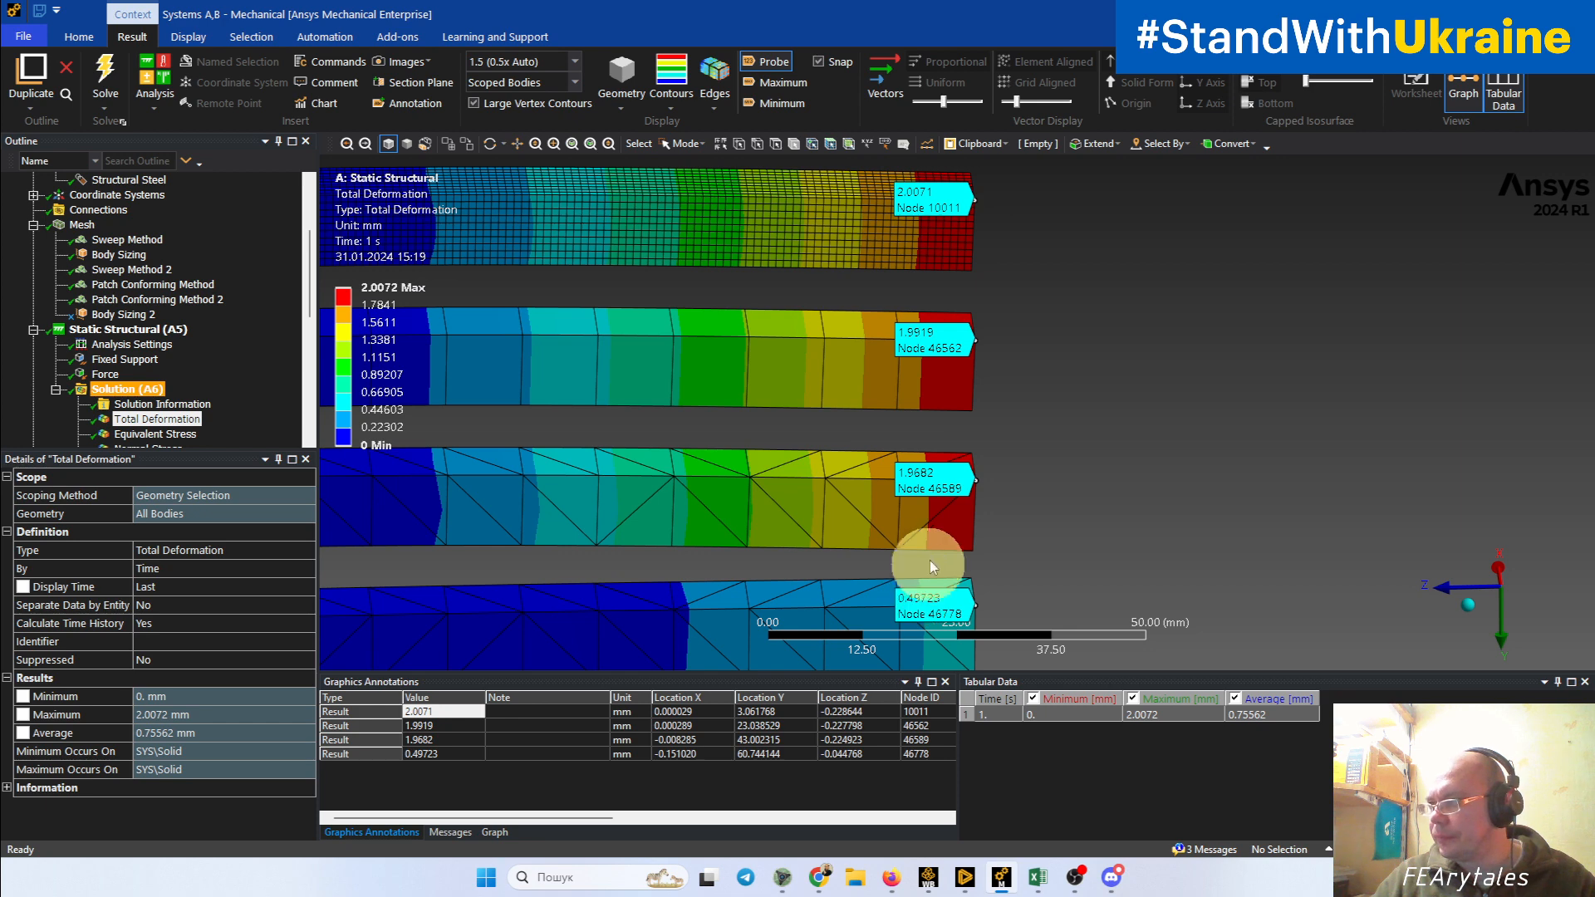
scroll(943, 536, down, 3)
ctrl+middle_drag(942, 549, 1067, 521)
click(1114, 631)
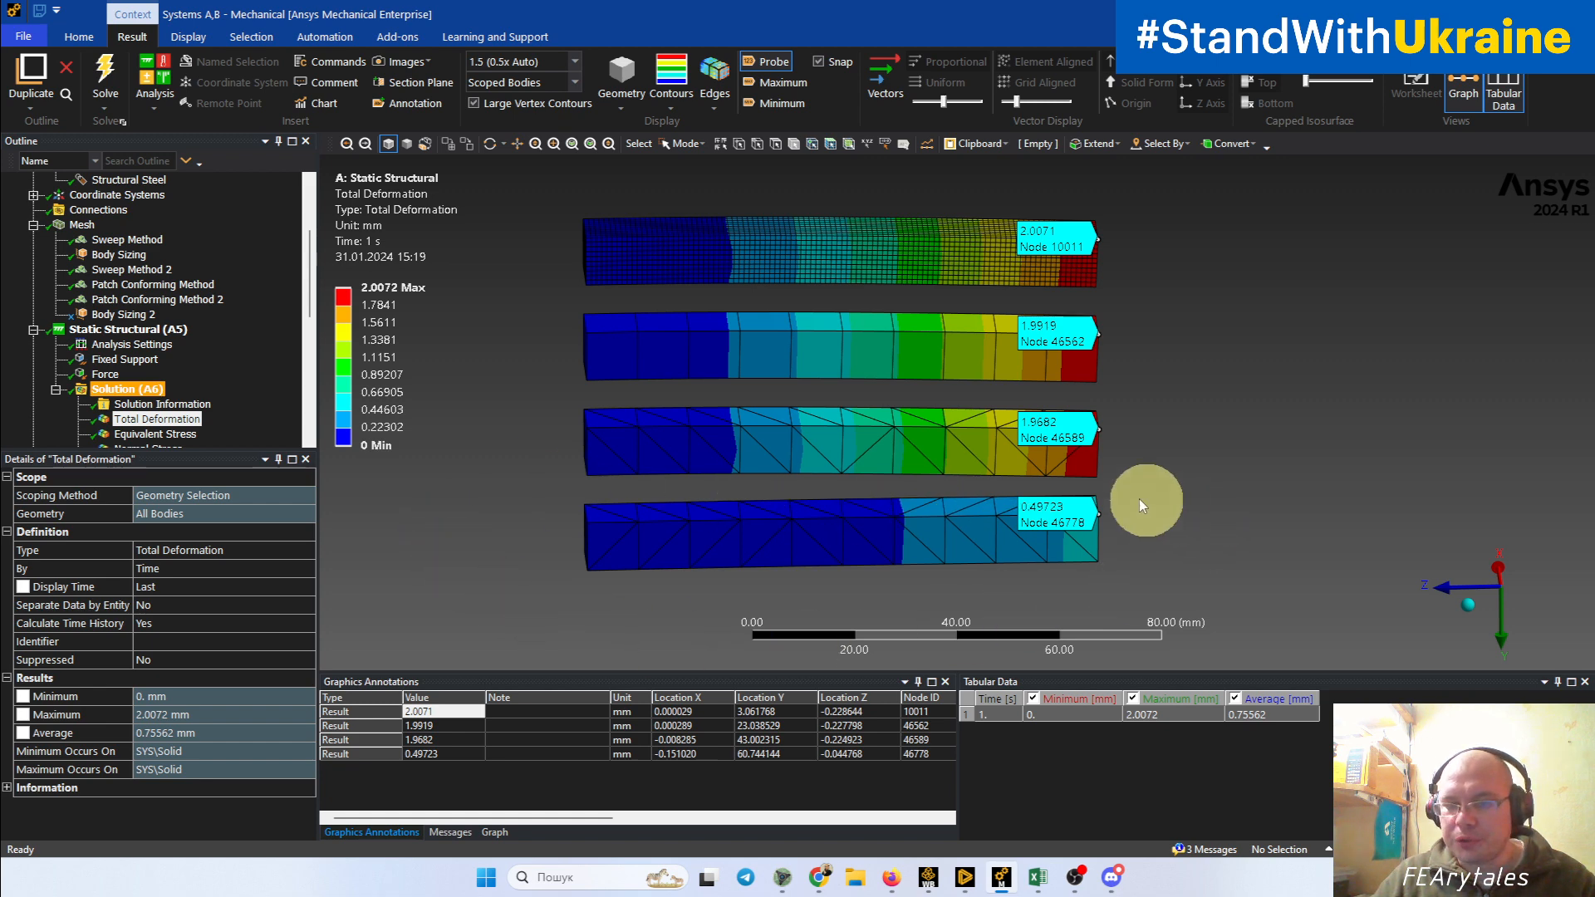
middle_drag(1135, 570, 1102, 532)
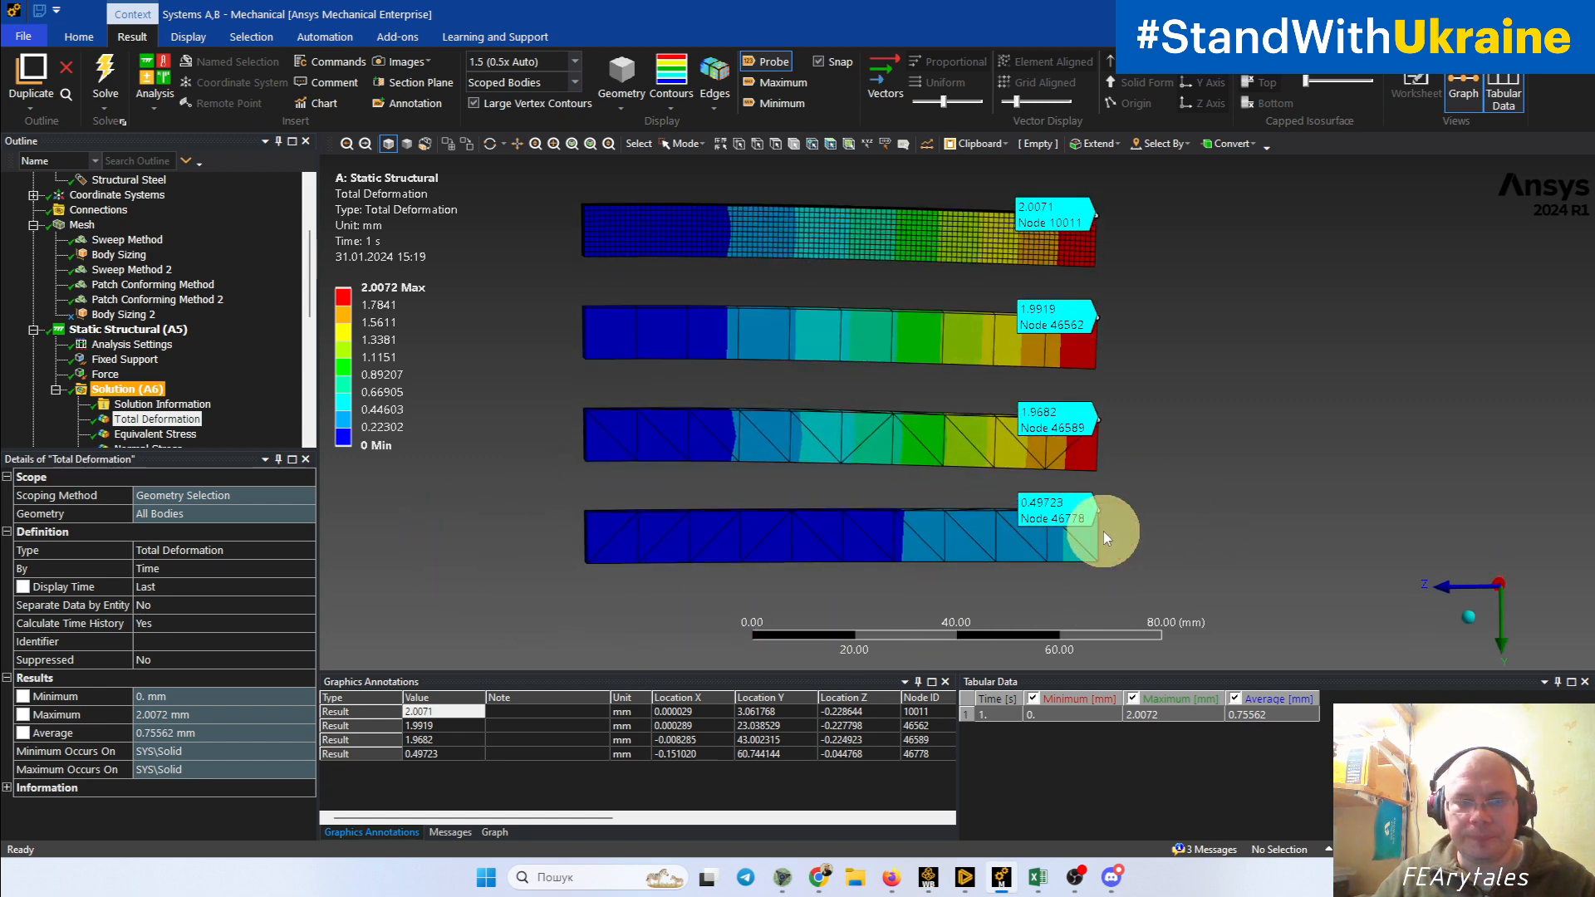
middle_drag(823, 570, 865, 589)
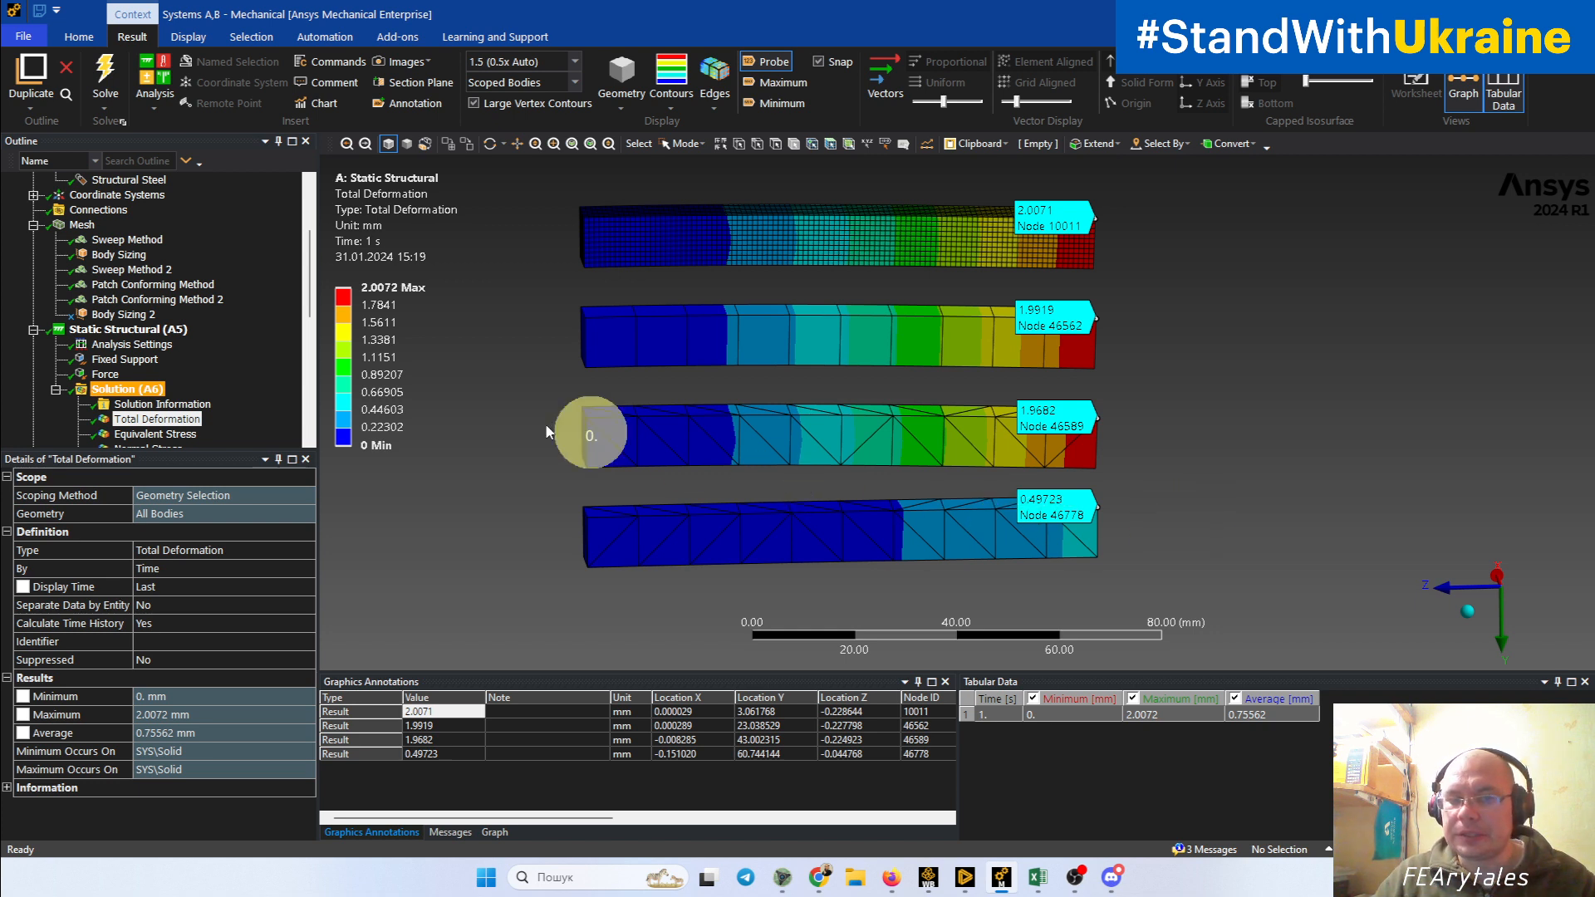
Step: Display the Equivalent (von-Mises) Stress result and examine the contours near the fixed ends of the four beams
click(166, 433)
ctrl+middle_drag(992, 482, 954, 516)
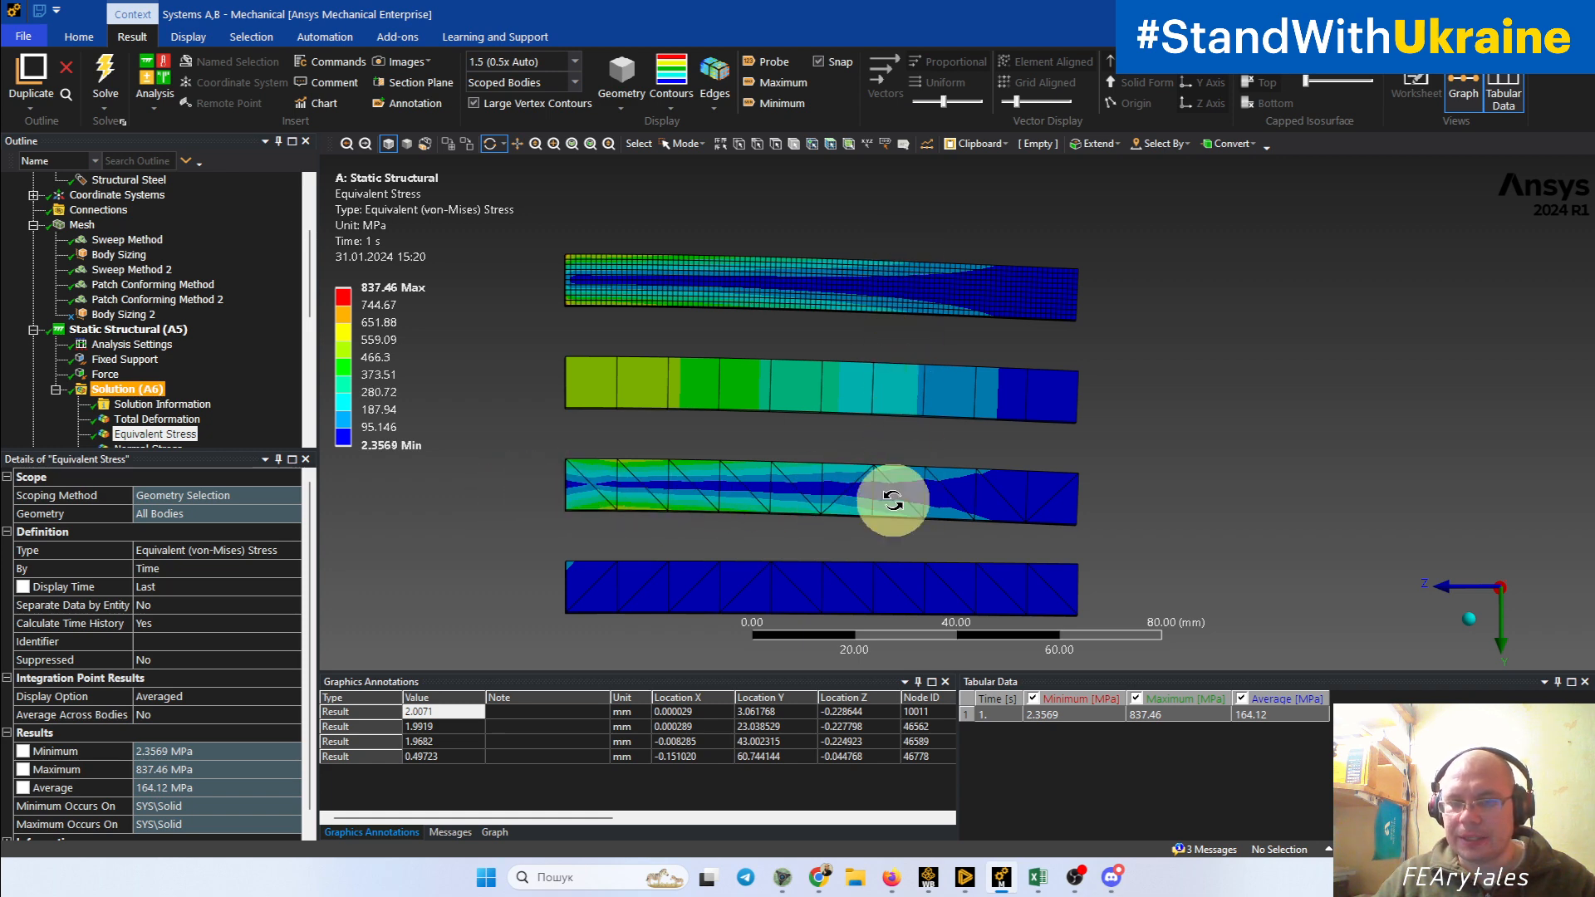
drag(899, 458, 921, 518)
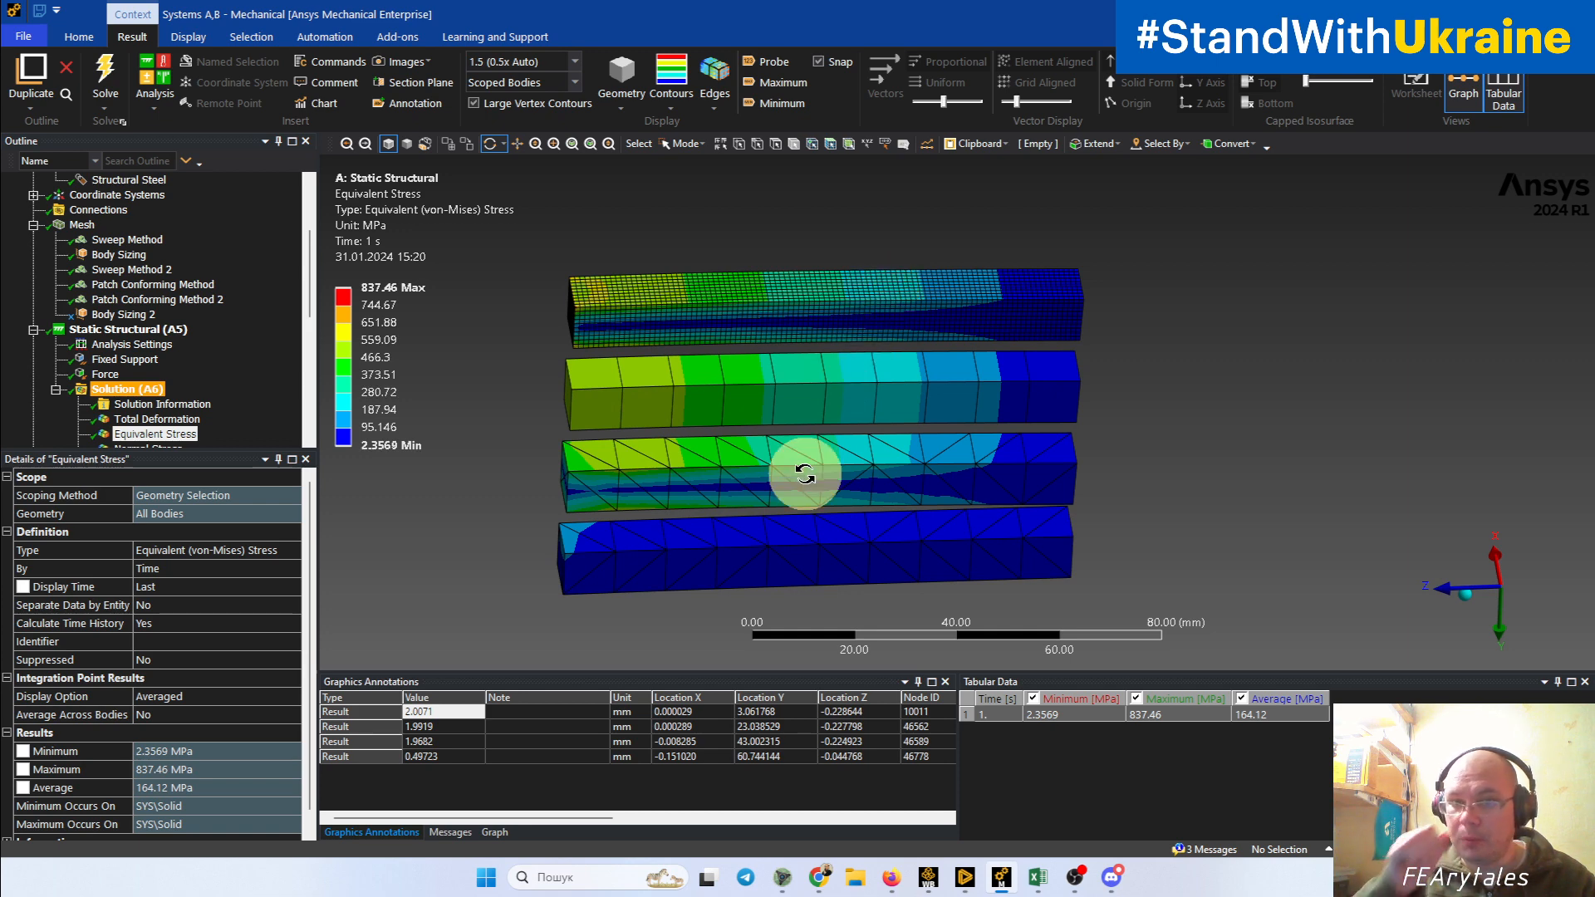
scroll(805, 475, up, 3)
ctrl+middle_drag(625, 483, 1176, 532)
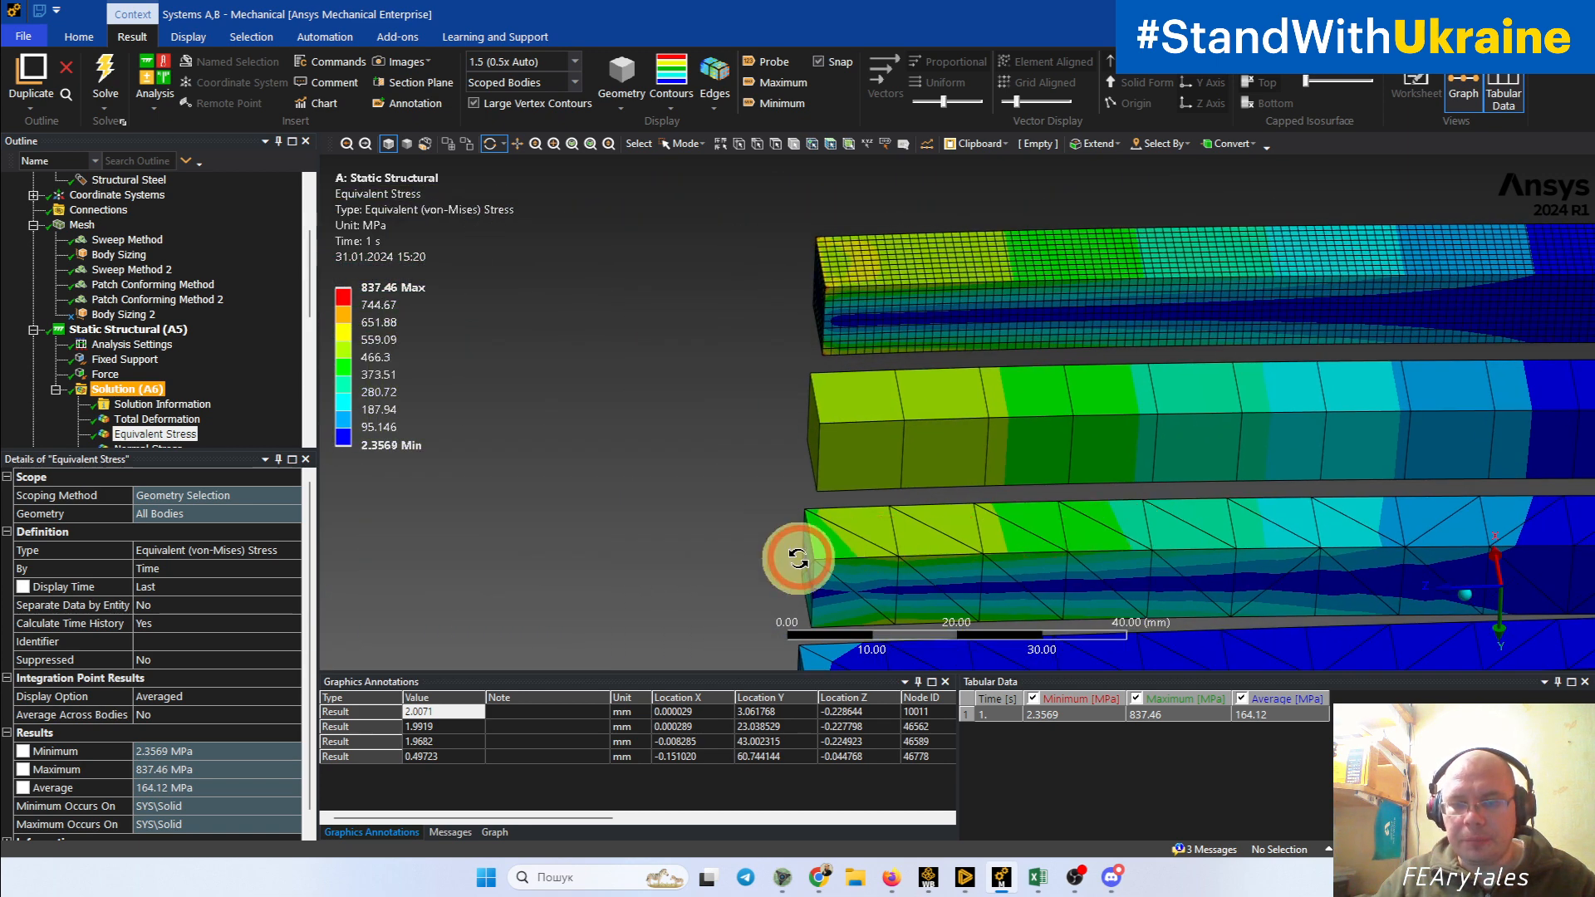
drag(798, 557, 806, 573)
click(820, 247)
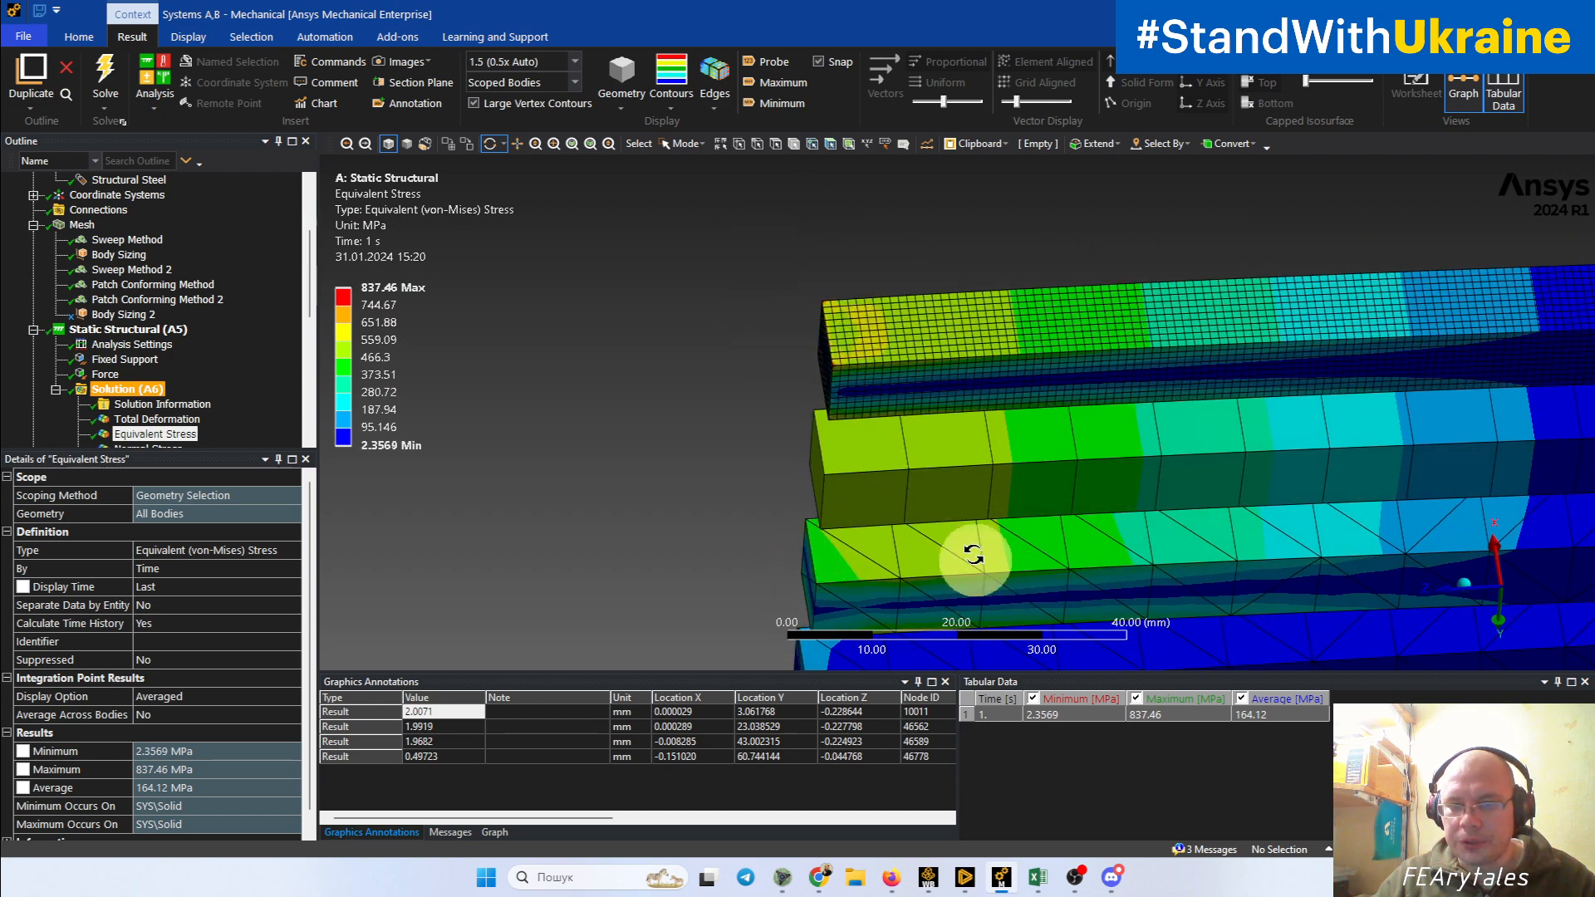
ctrl+middle_drag(973, 557, 917, 398)
drag(800, 396, 981, 597)
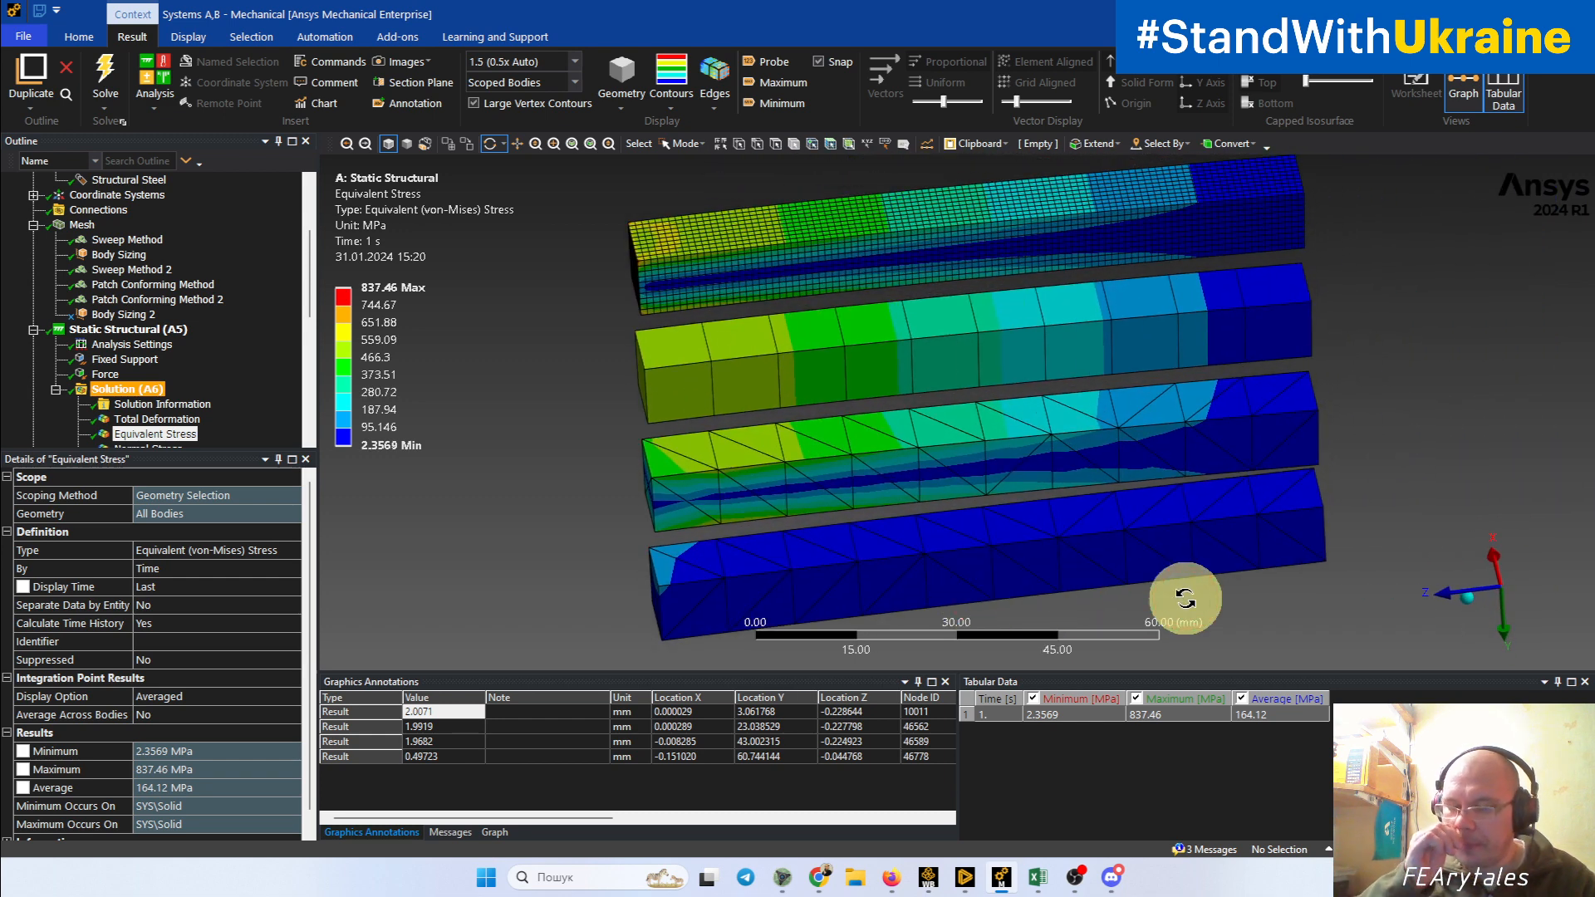
Step: Compare how the equivalent stress varies along the length and through the height of the differently meshed beams
drag(1185, 598, 1264, 269)
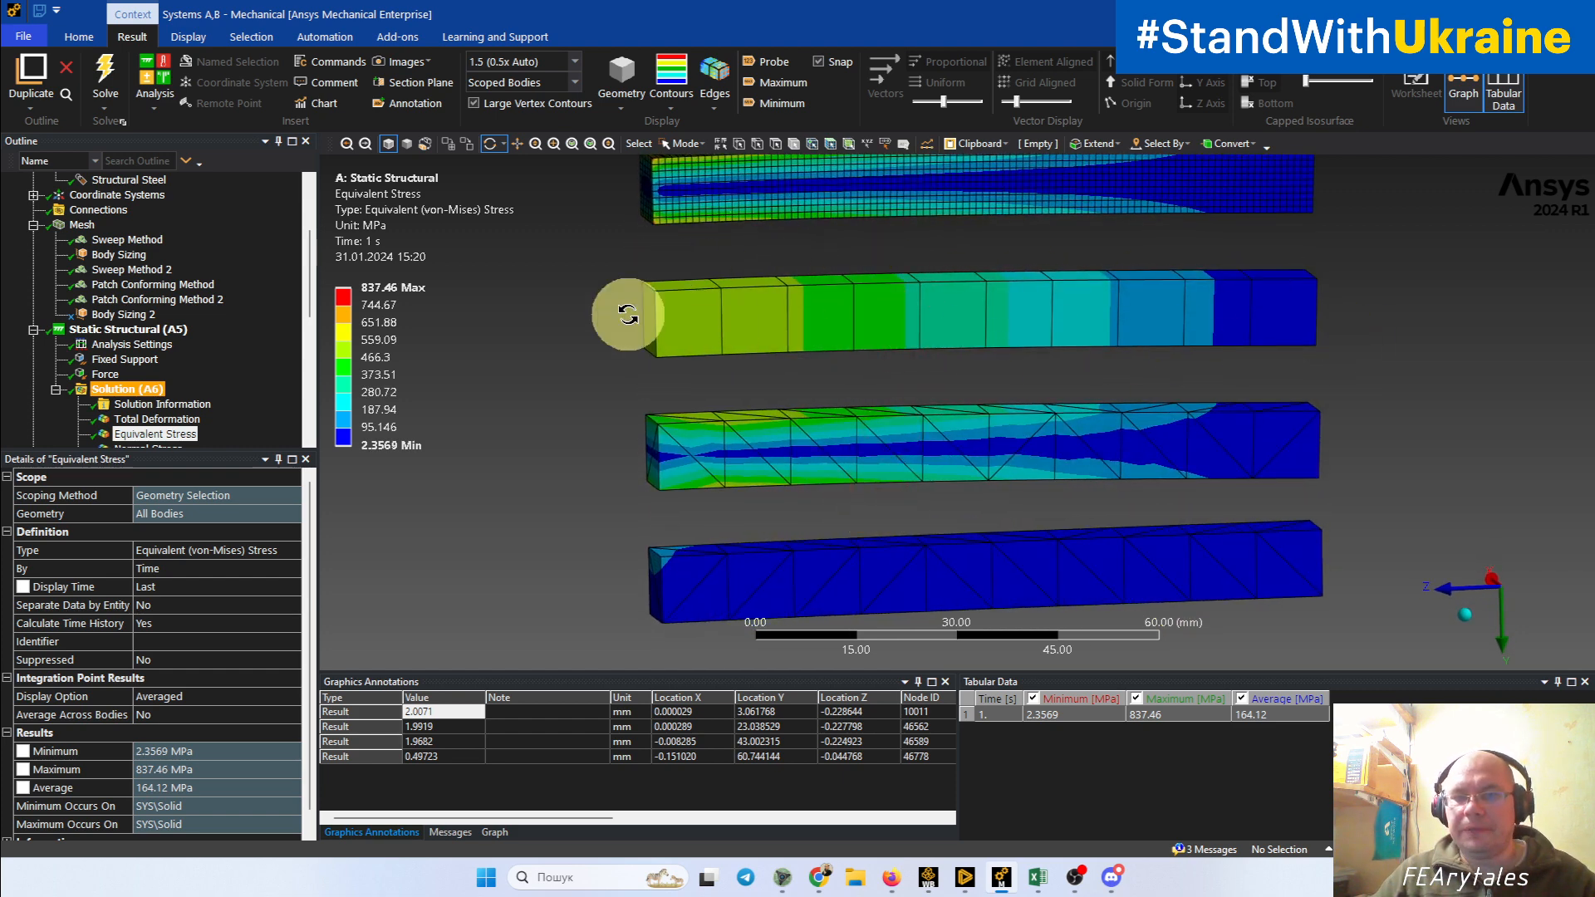
drag(677, 332, 663, 327)
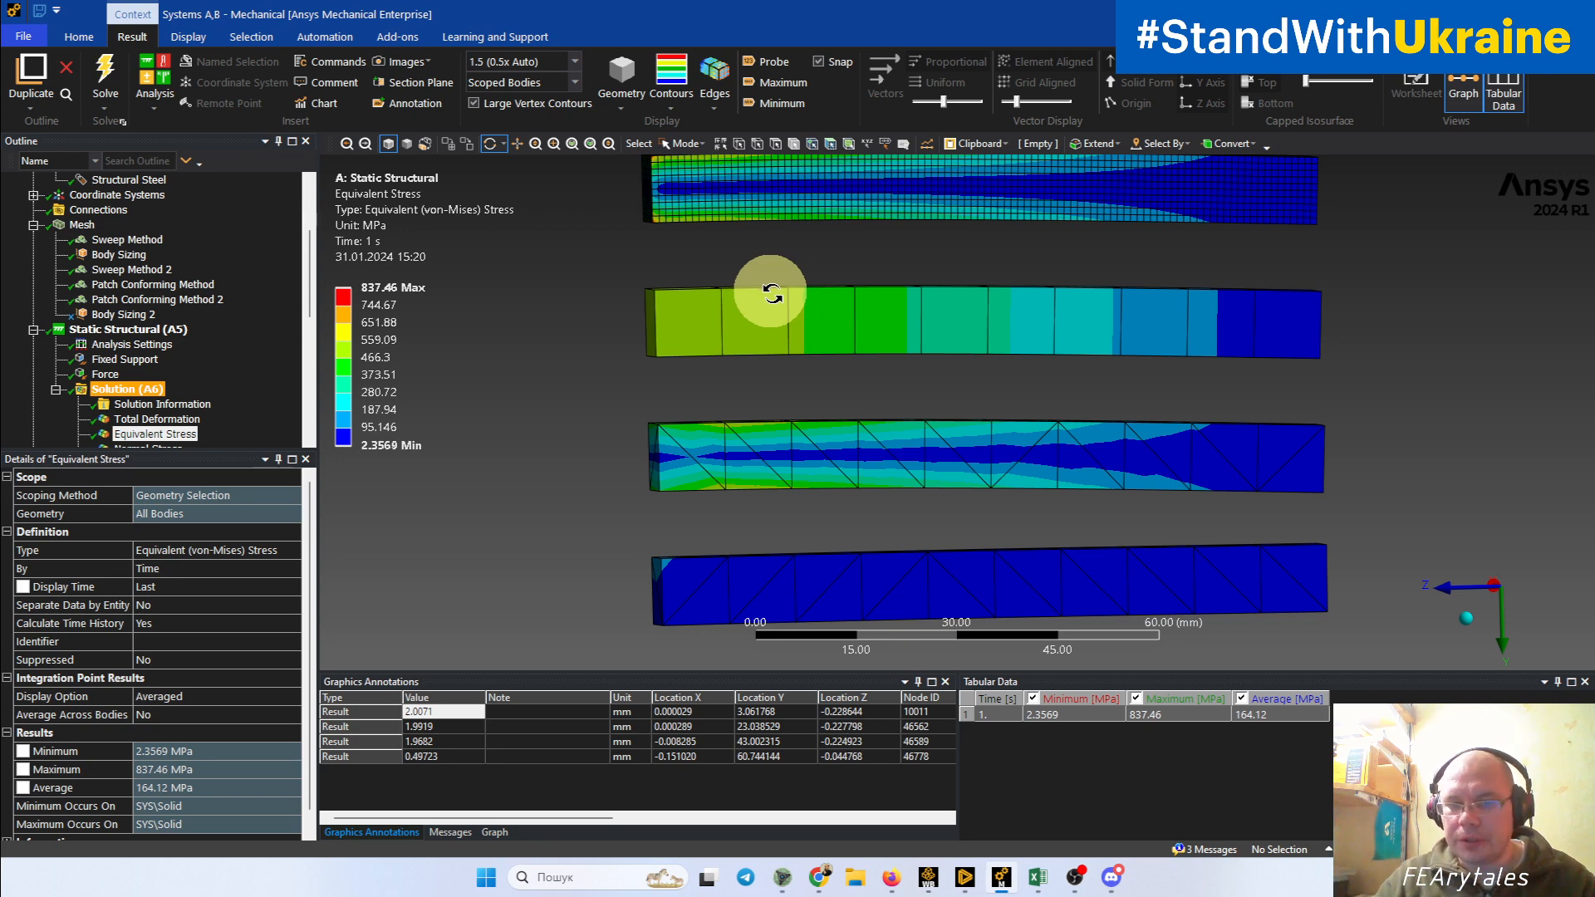
ctrl+middle_drag(905, 393, 871, 274)
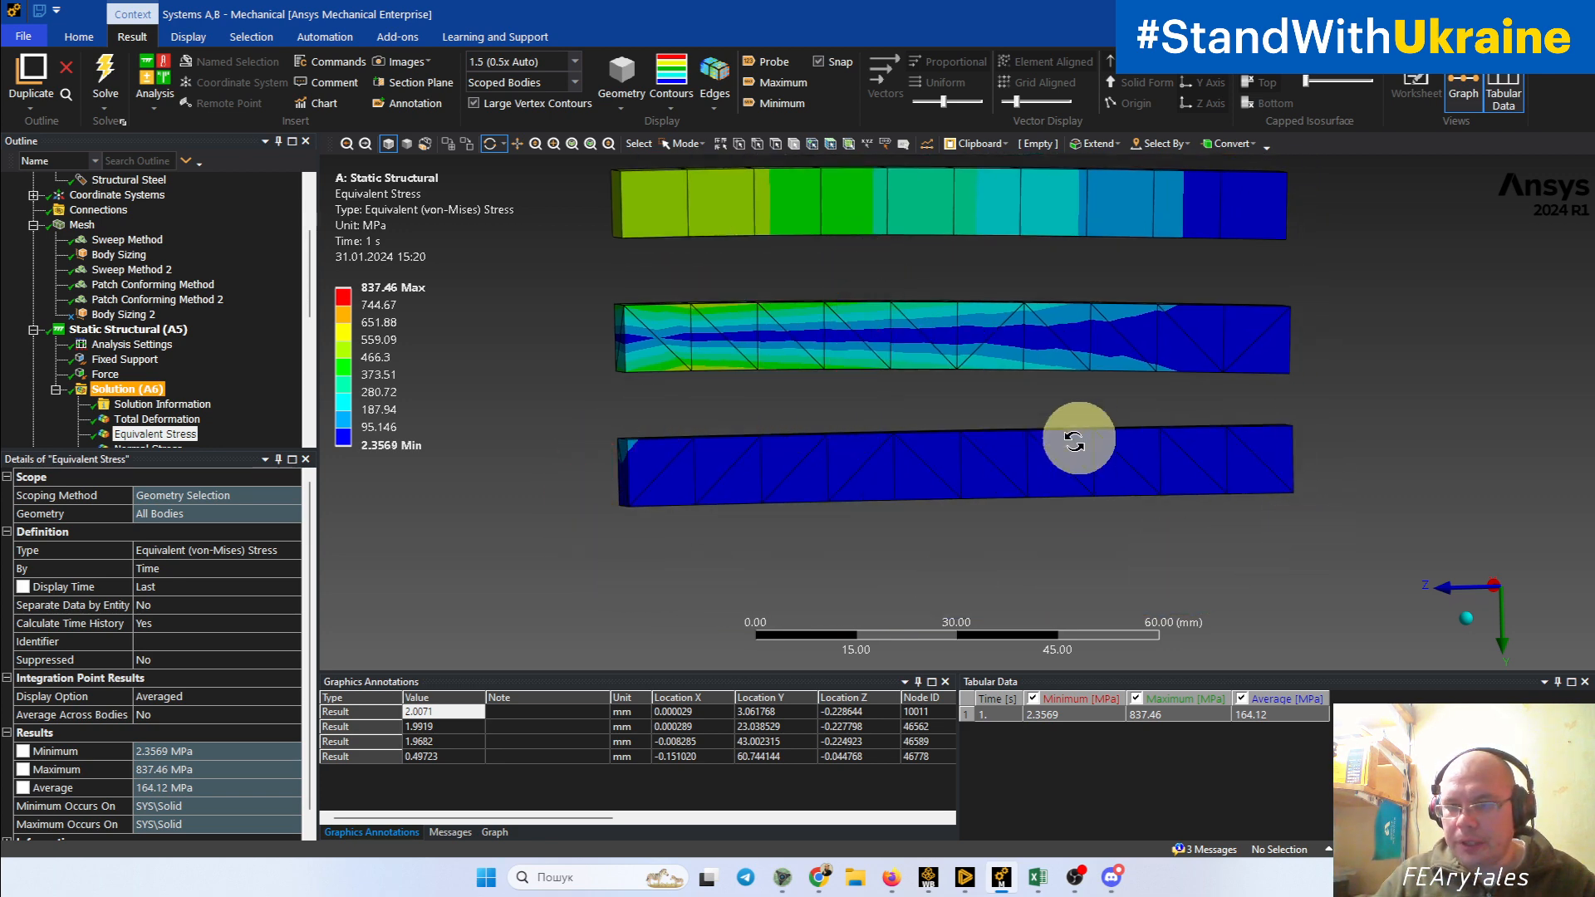
middle_drag(1074, 442, 1164, 466)
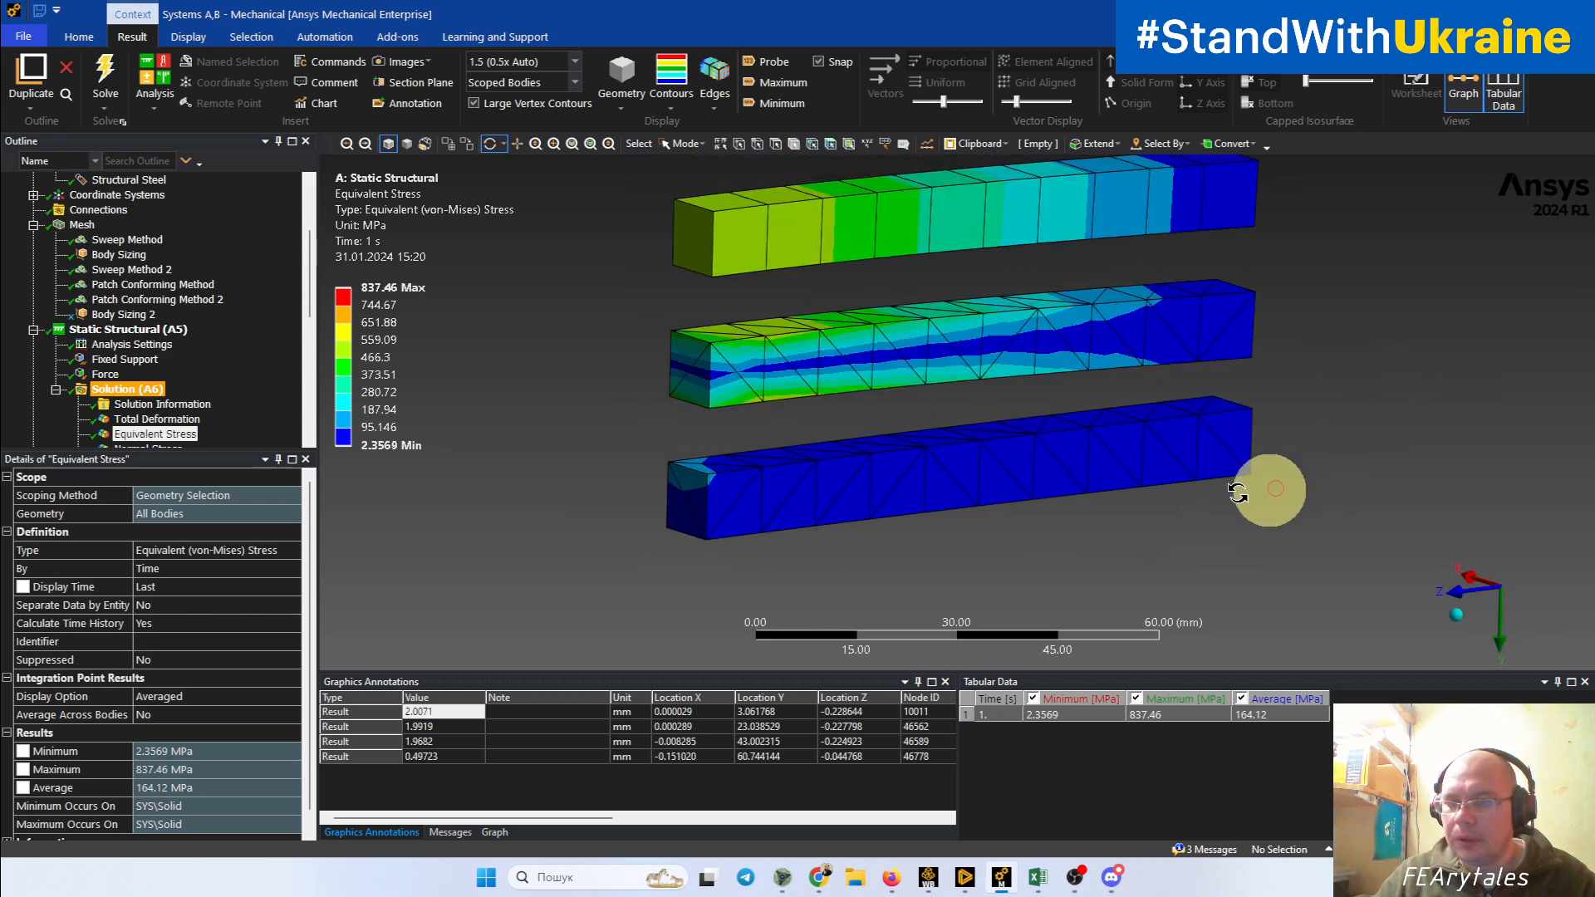
middle_drag(1238, 492, 1094, 504)
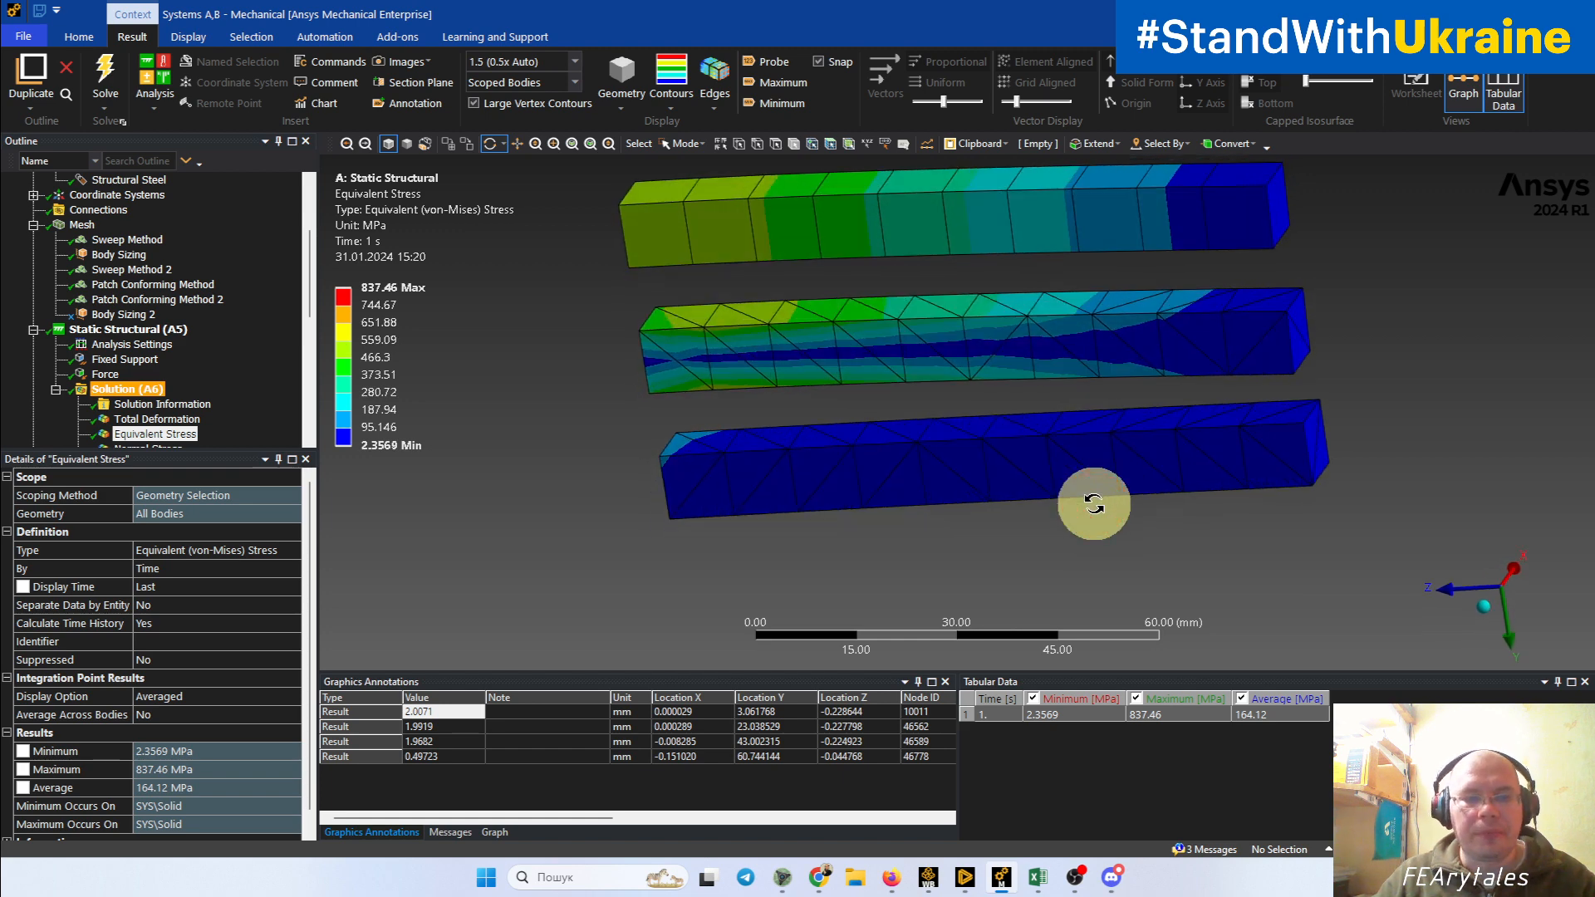
middle_drag(845, 452, 934, 448)
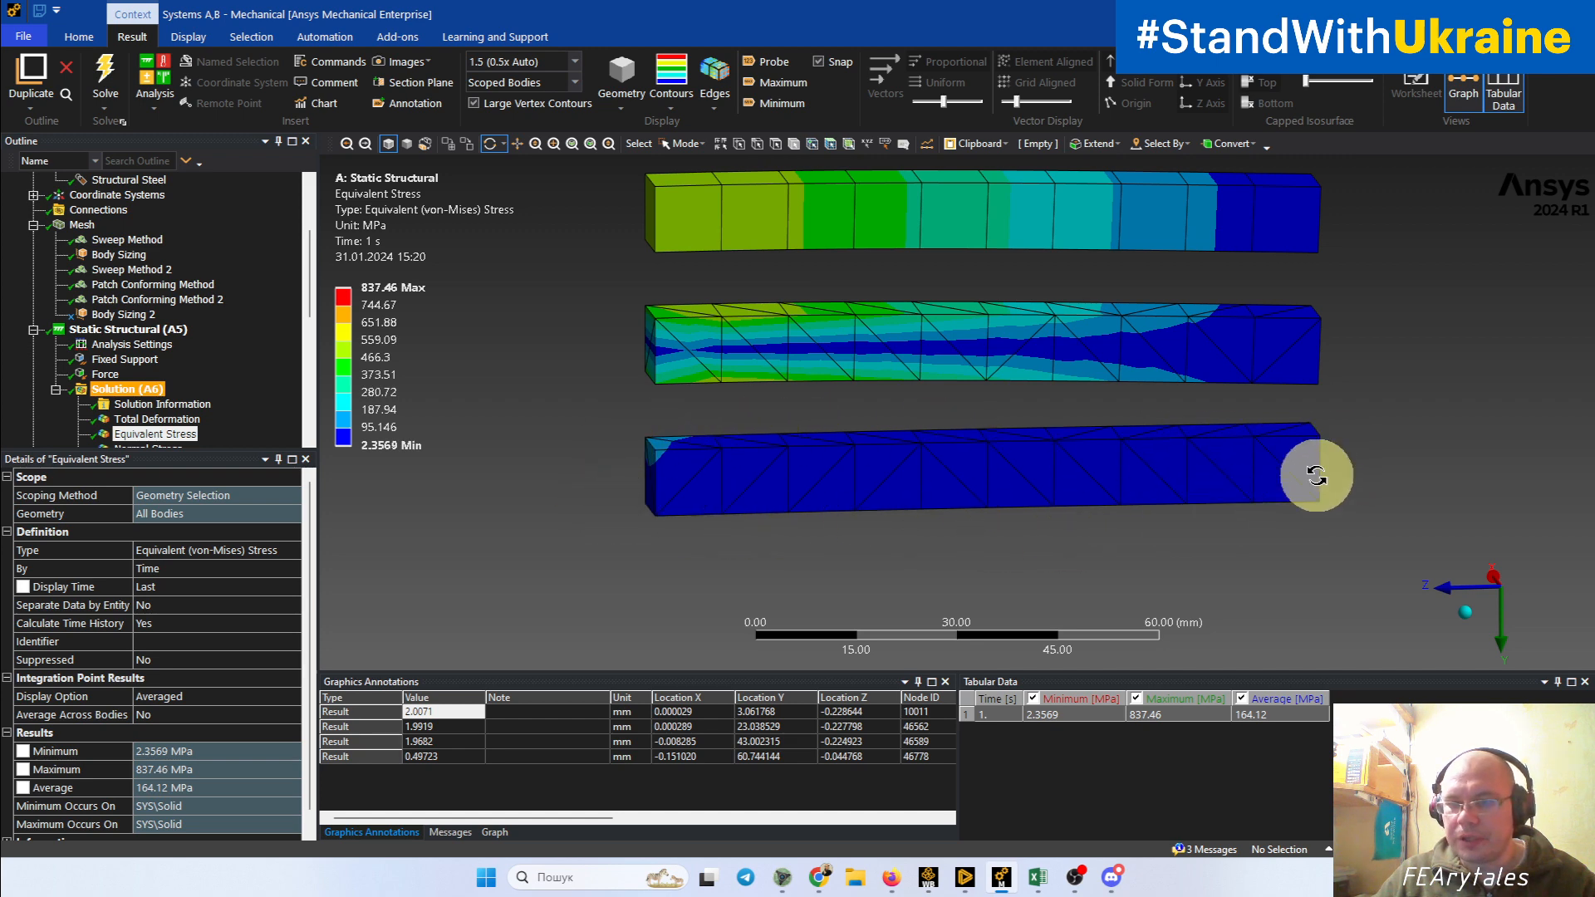
ctrl+middle_drag(1183, 506, 1086, 583)
scroll(1093, 580, down, 5)
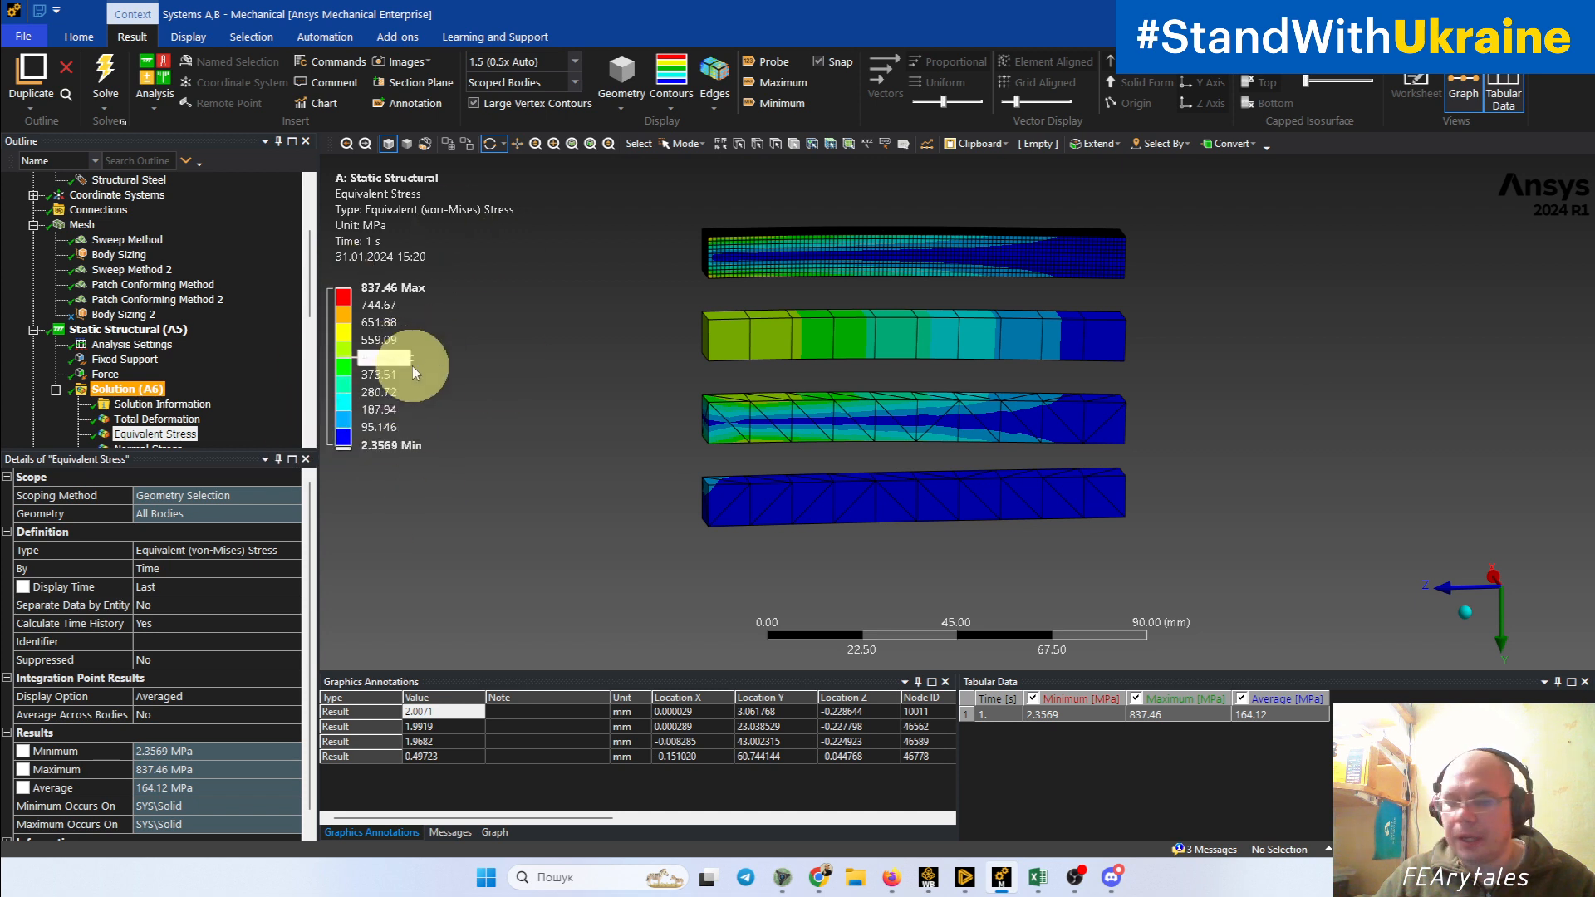
scroll(145, 326, down, 2)
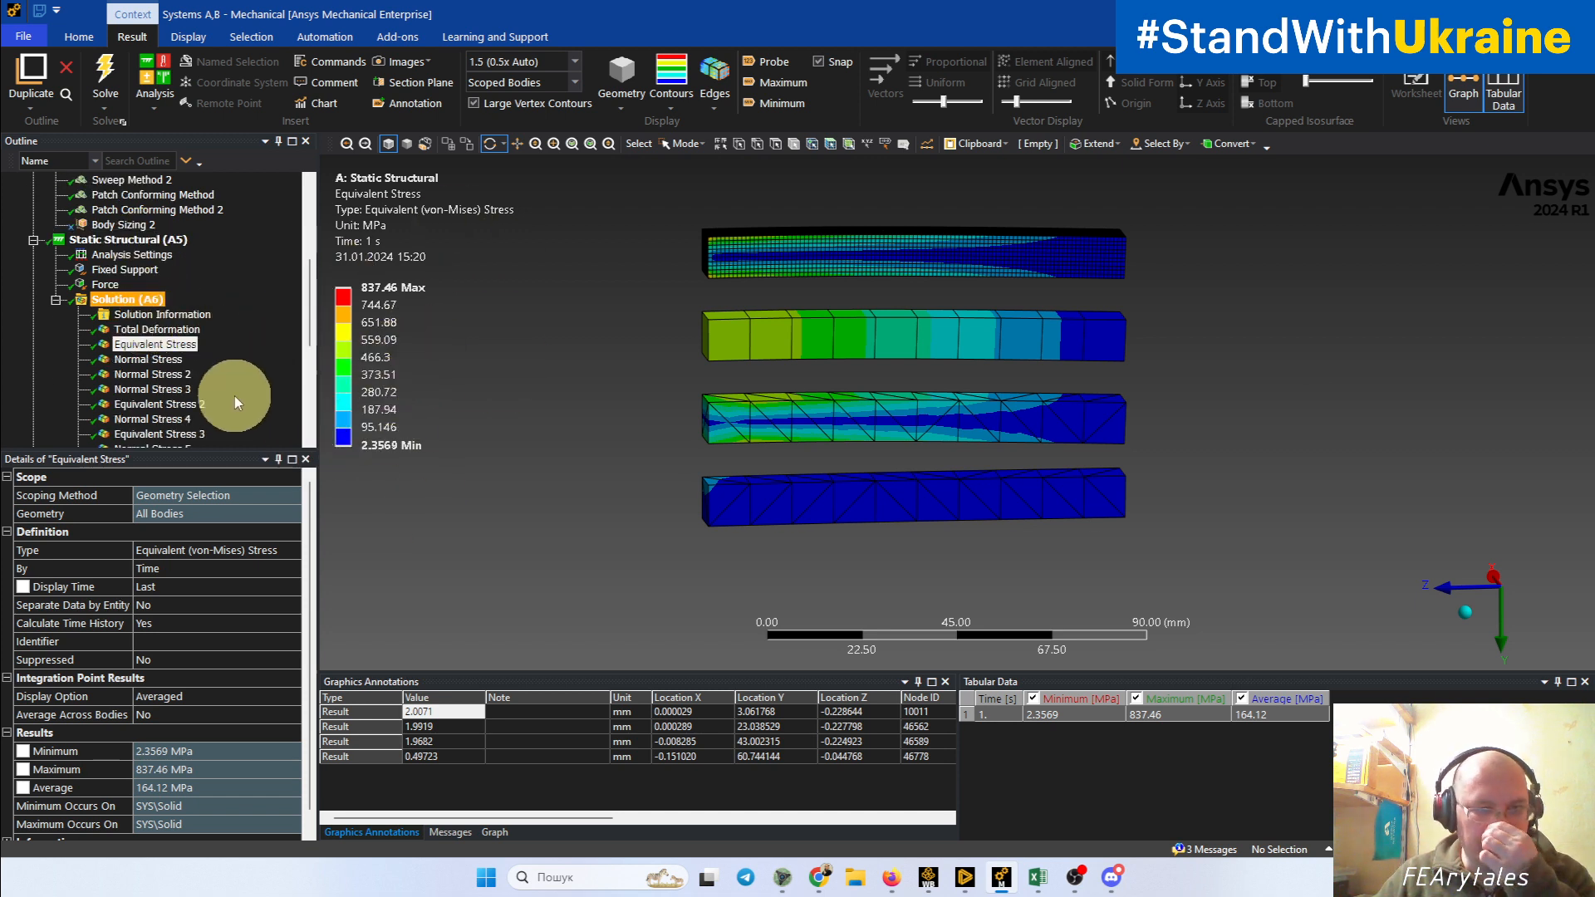
Step: Display the Equivalent Stress 3 result and examine the averaged contours over the faces of the lowest tetrahedral beam
click(192, 438)
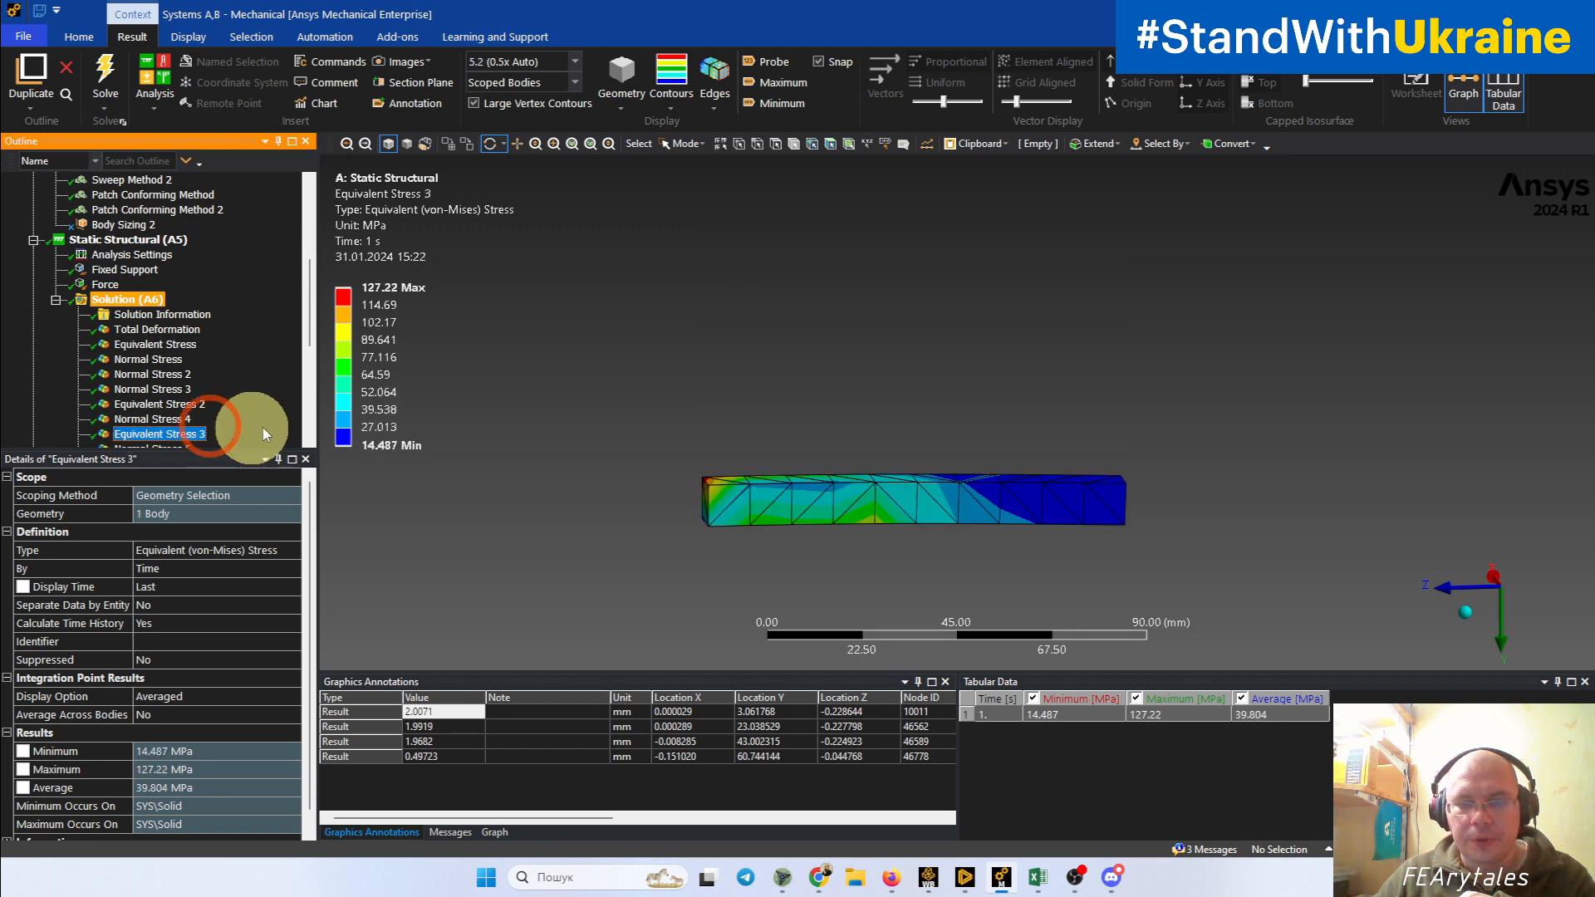
drag(748, 419, 770, 436)
scroll(770, 435, up, 4)
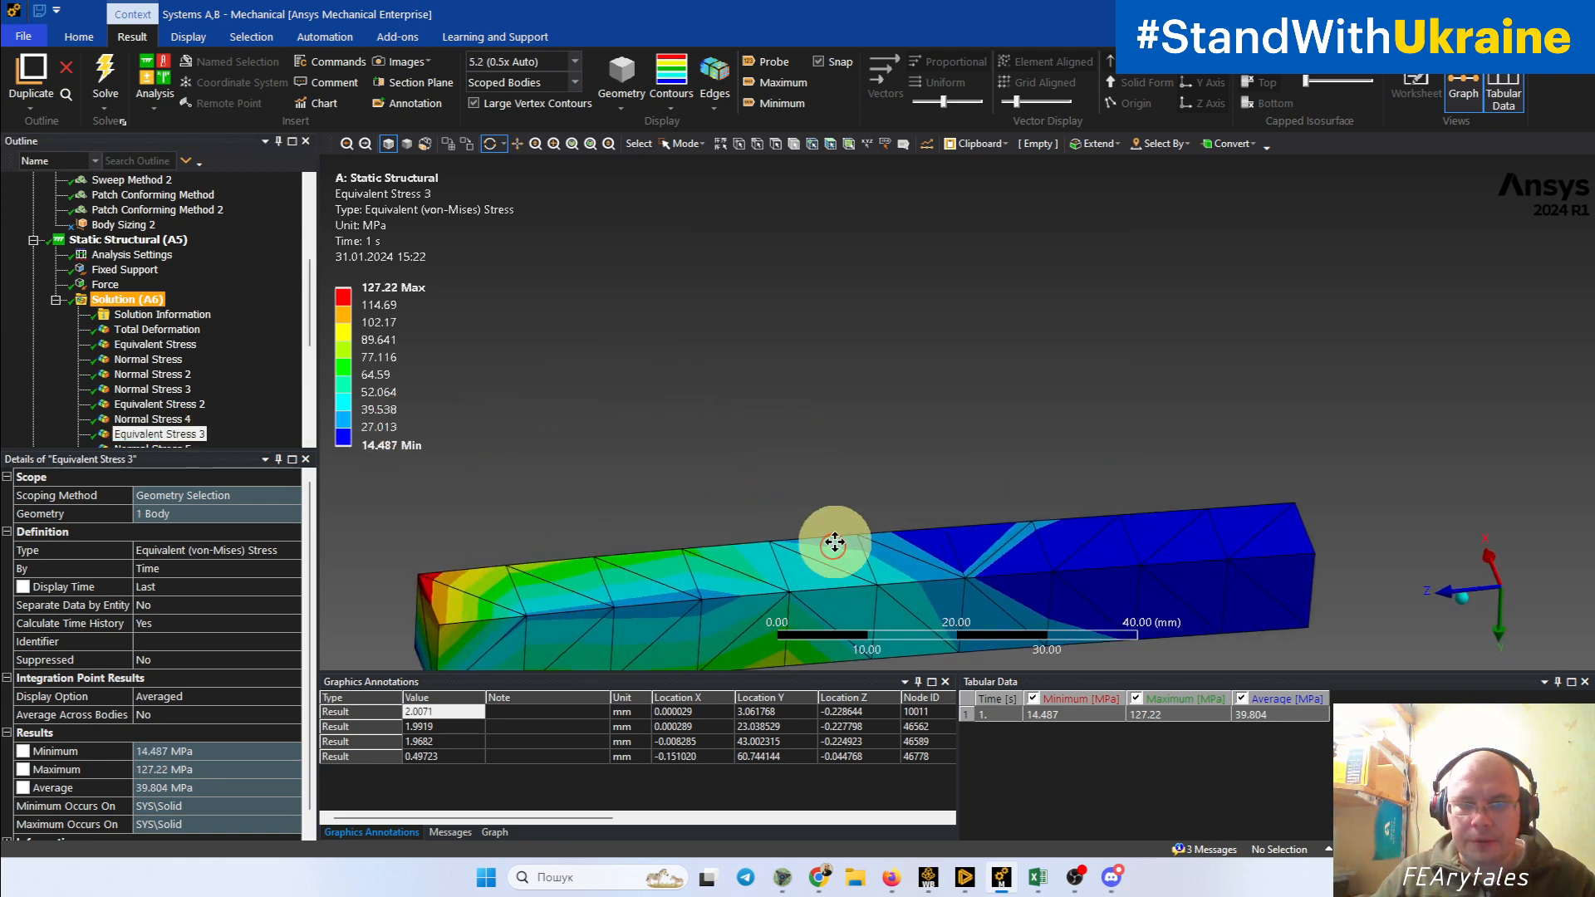
ctrl+middle_drag(833, 543, 944, 401)
scroll(932, 482, up, 2)
scroll(973, 485, down, 2)
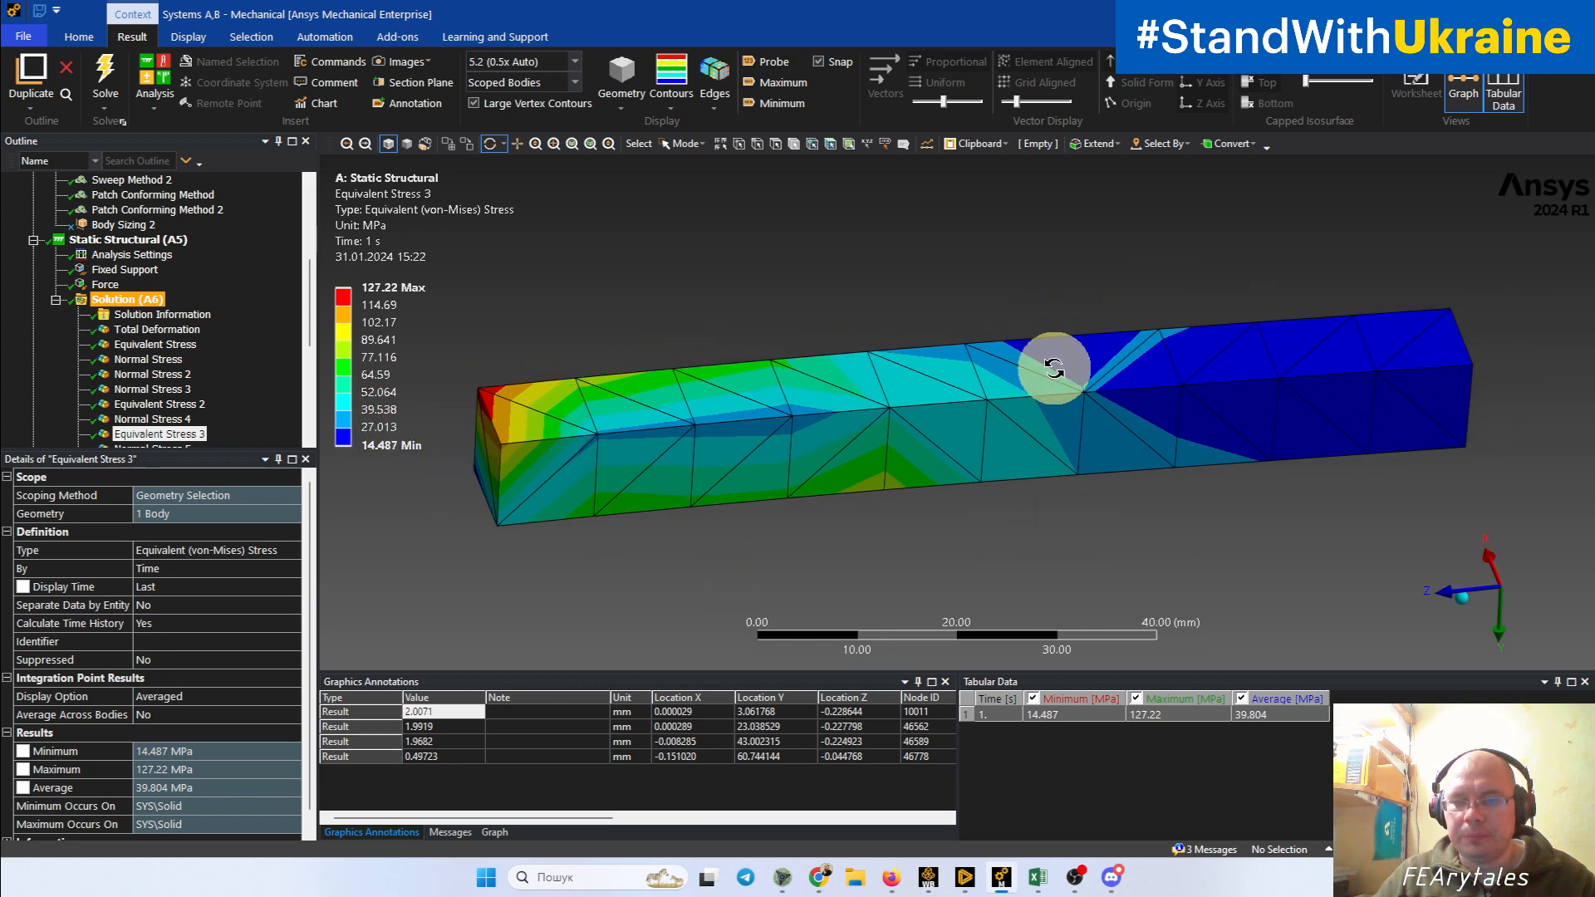
drag(1054, 368, 1076, 450)
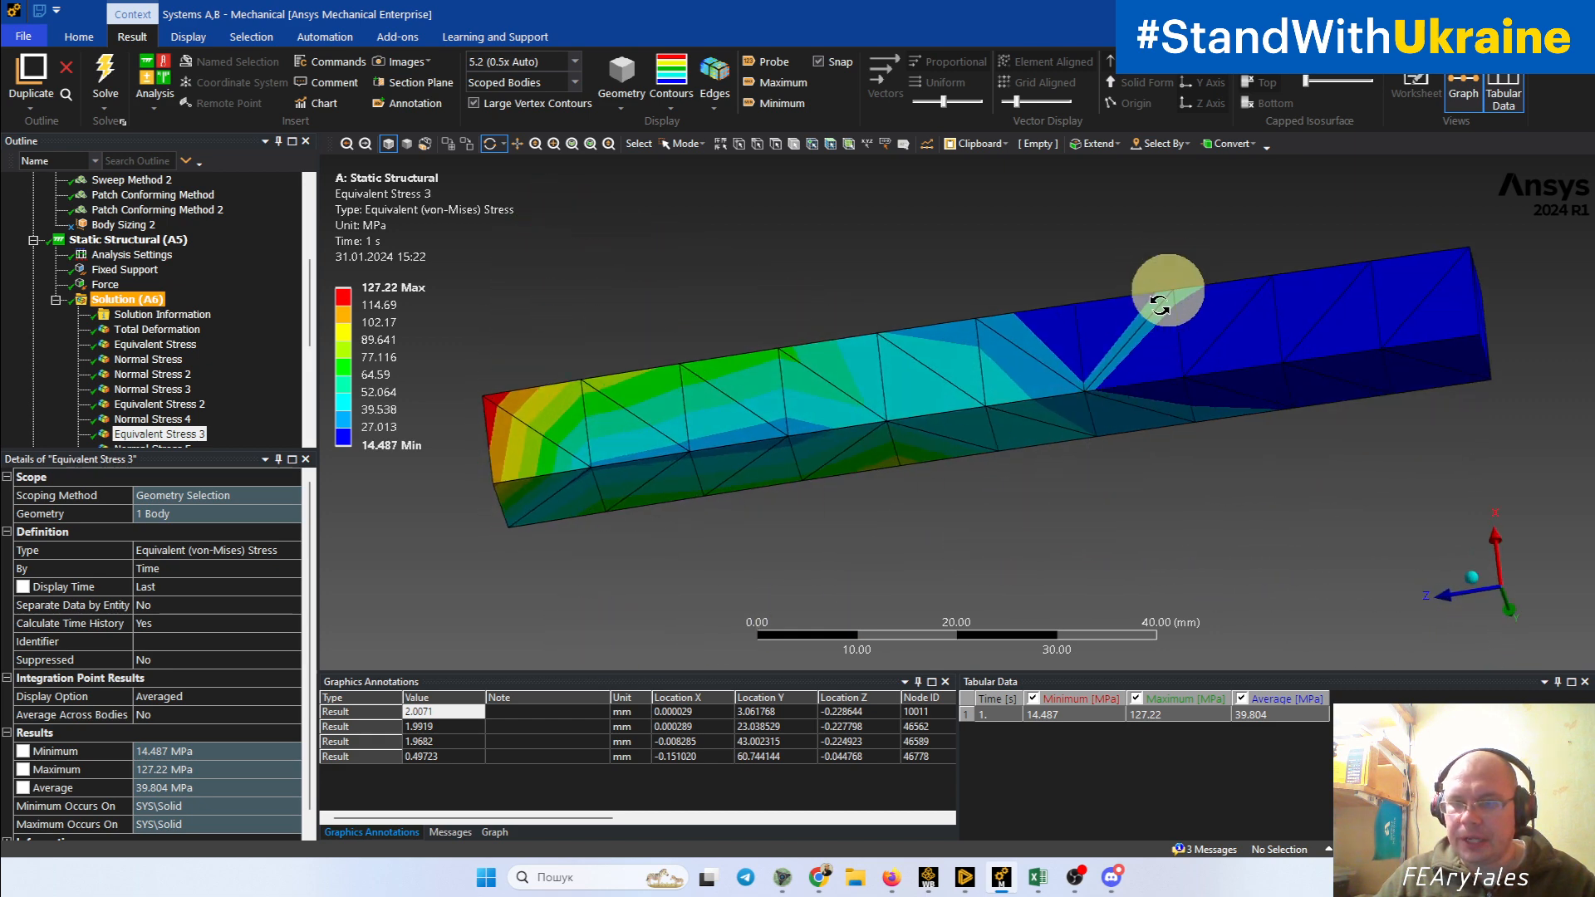
drag(620, 549, 621, 397)
drag(524, 256, 579, 438)
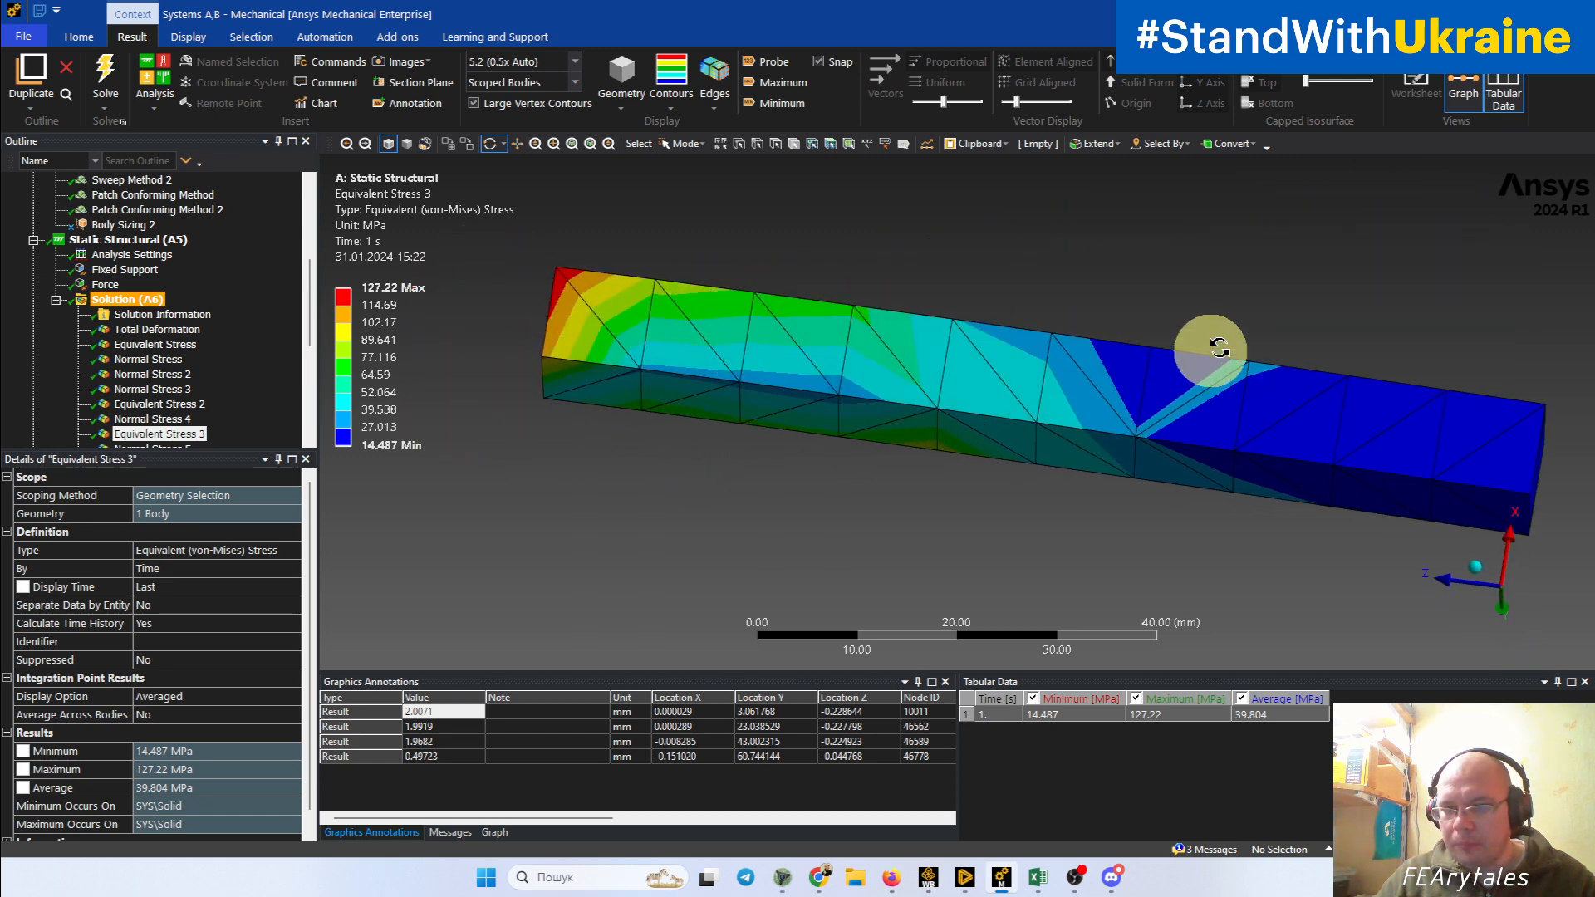
drag(1196, 515, 1184, 410)
Step: Compare the unaveraged Equivalent Stress 2 contours with the averaged Equivalent Stress contours for all the beams
scroll(291, 345, down, 2)
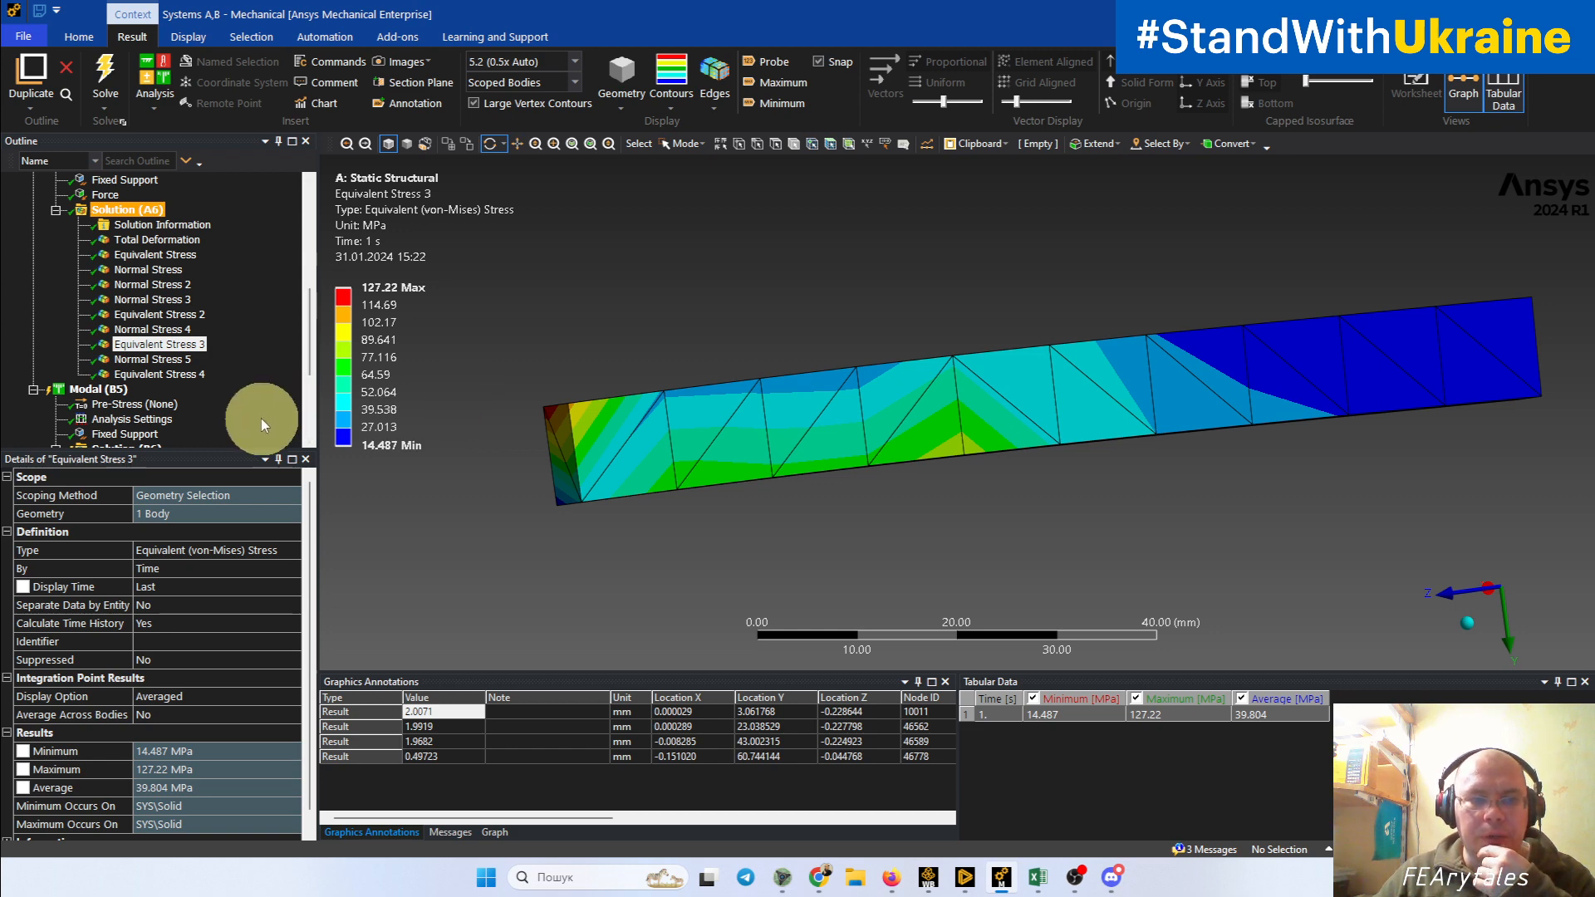
click(155, 318)
mouse_move(701, 366)
mouse_down()
mouse_move(648, 392)
mouse_move(705, 418)
mouse_move(717, 366)
mouse_up()
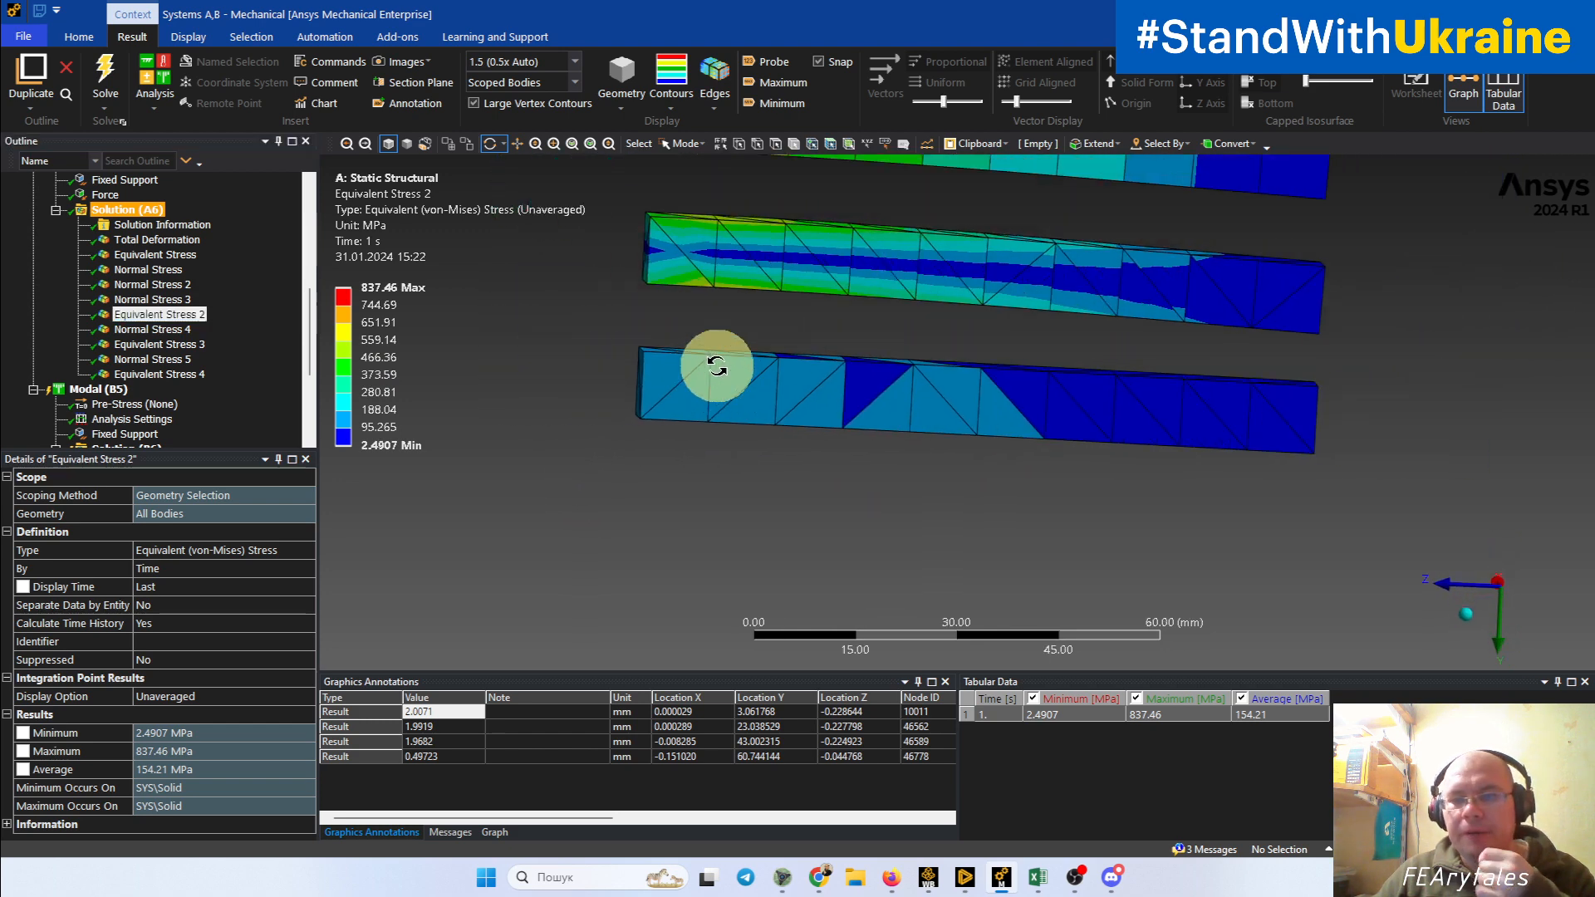
click(153, 259)
ctrl+middle_drag(759, 353, 788, 461)
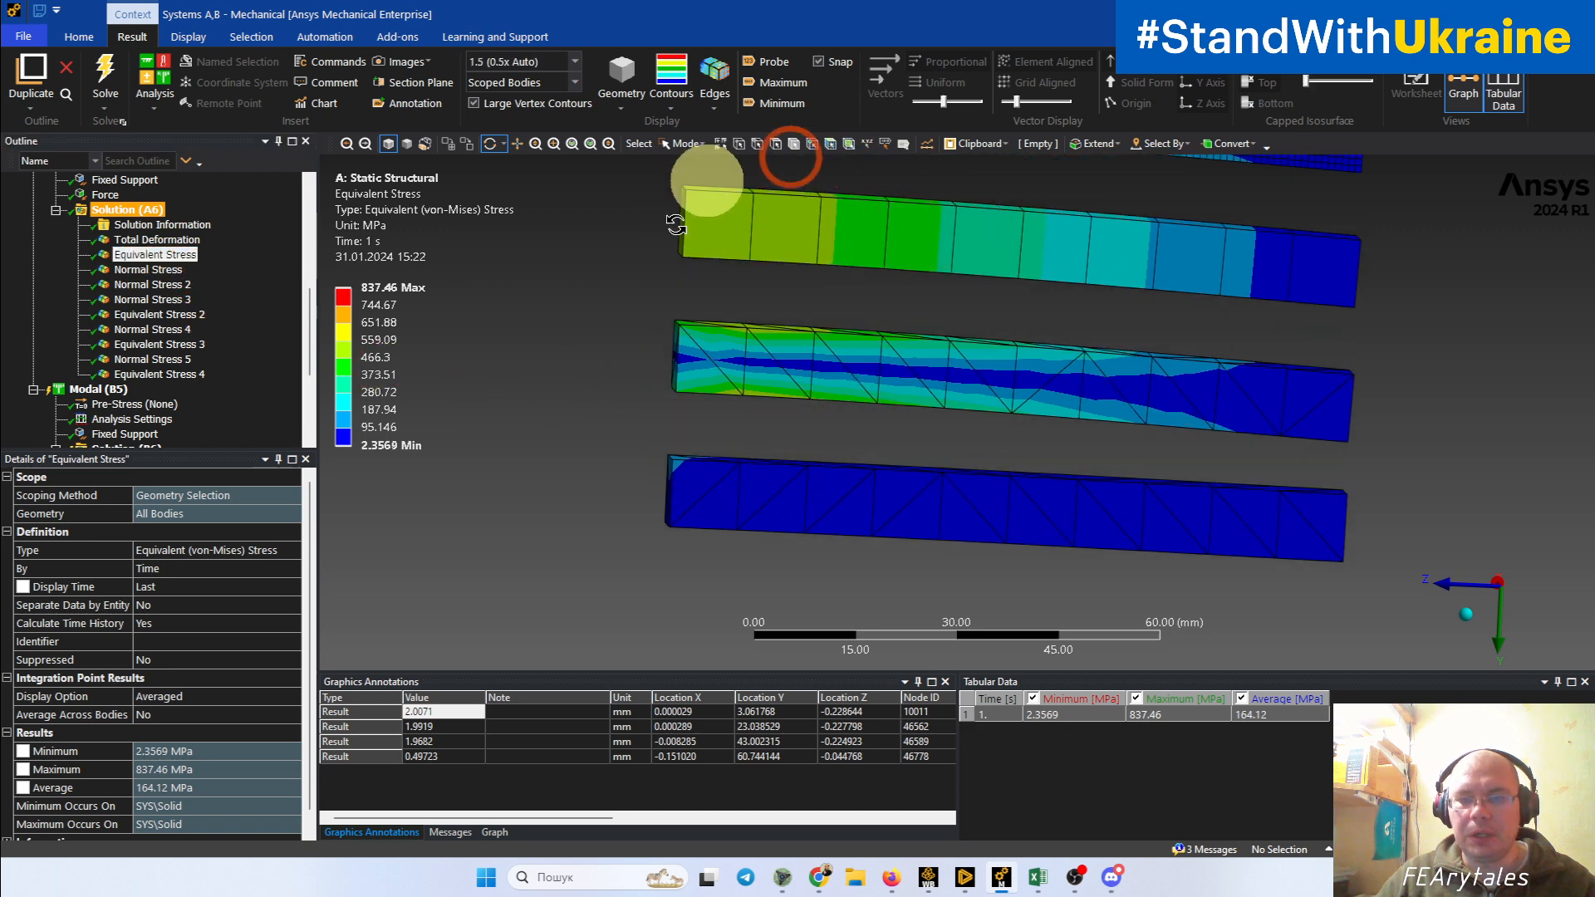
Step: Return to the Equivalent Stress 3 result and inspect the averaged contours at the lowest beam's fixed-end corner
click(160, 344)
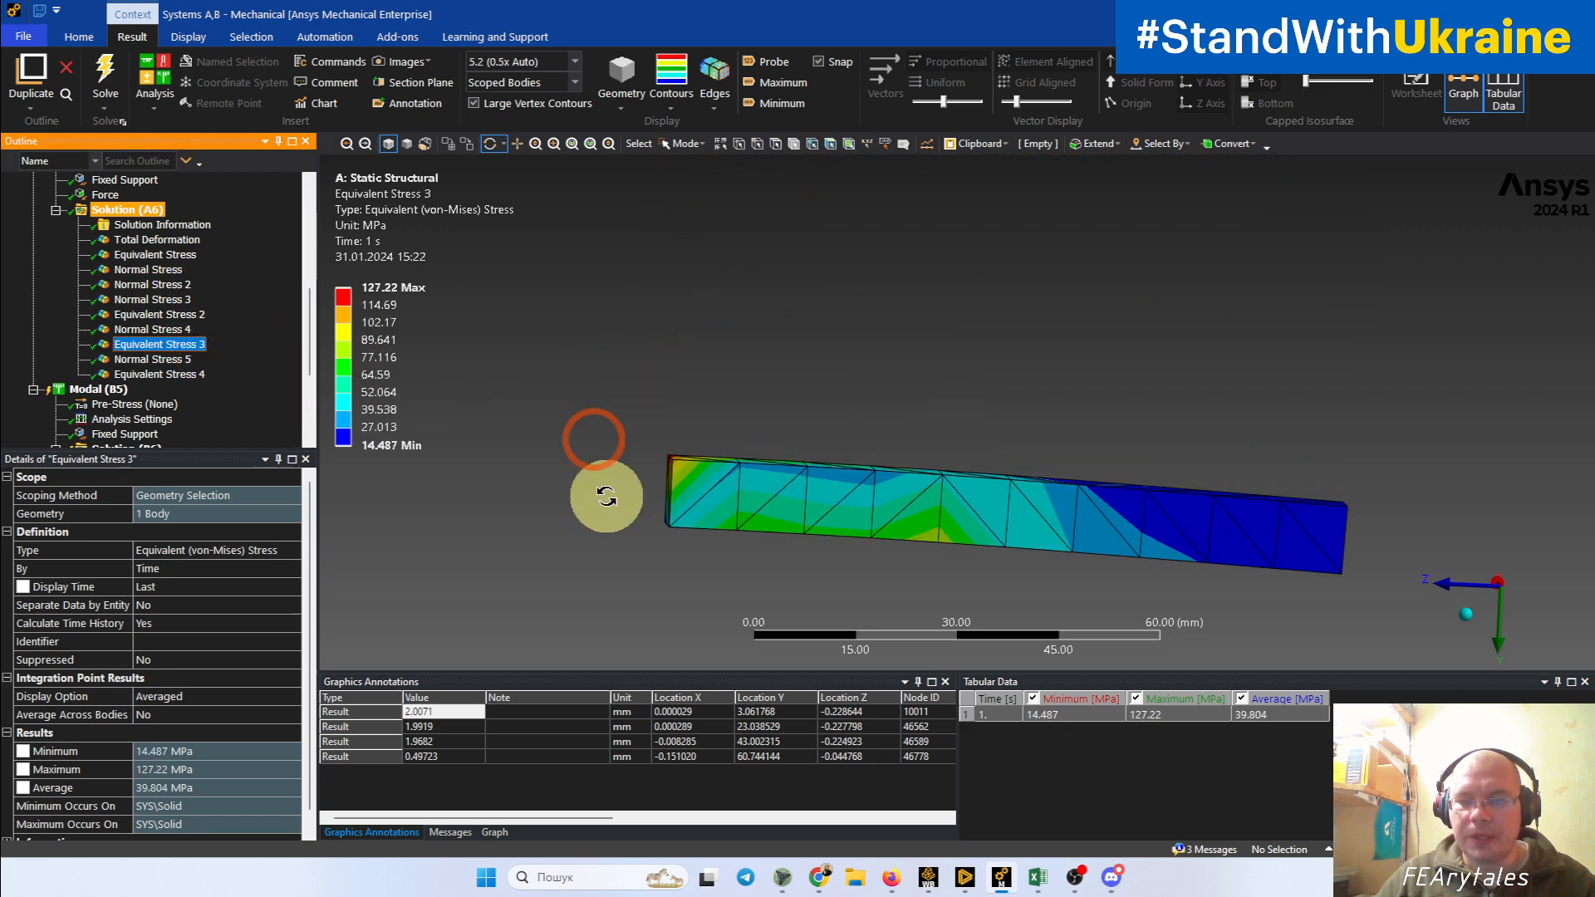
drag(880, 451, 883, 475)
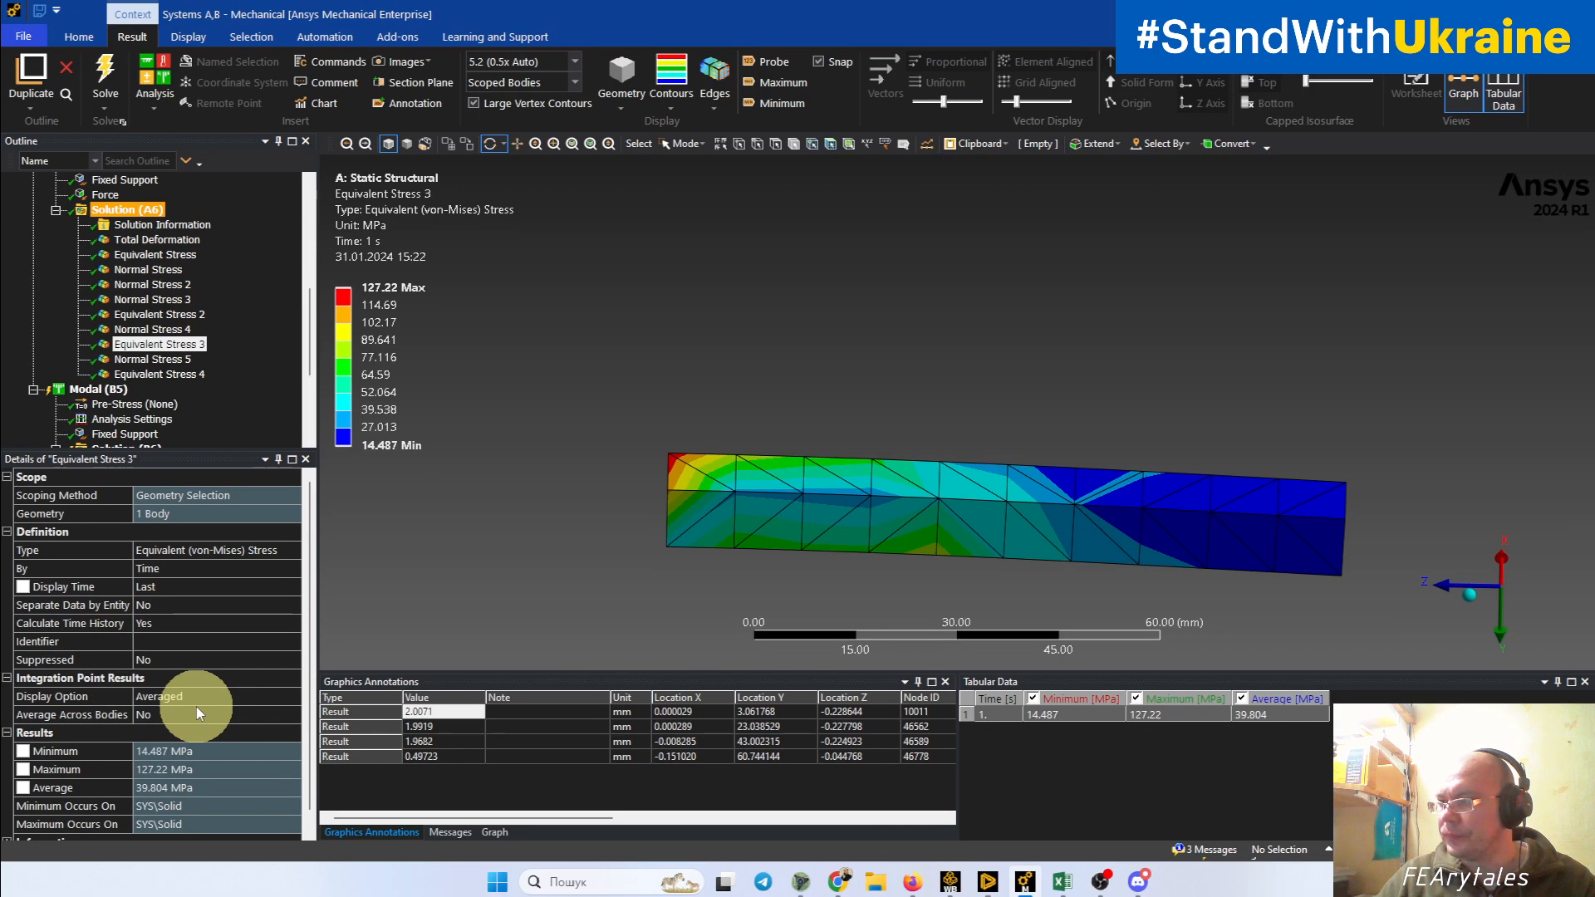
drag(911, 185, 888, 167)
drag(540, 436, 588, 428)
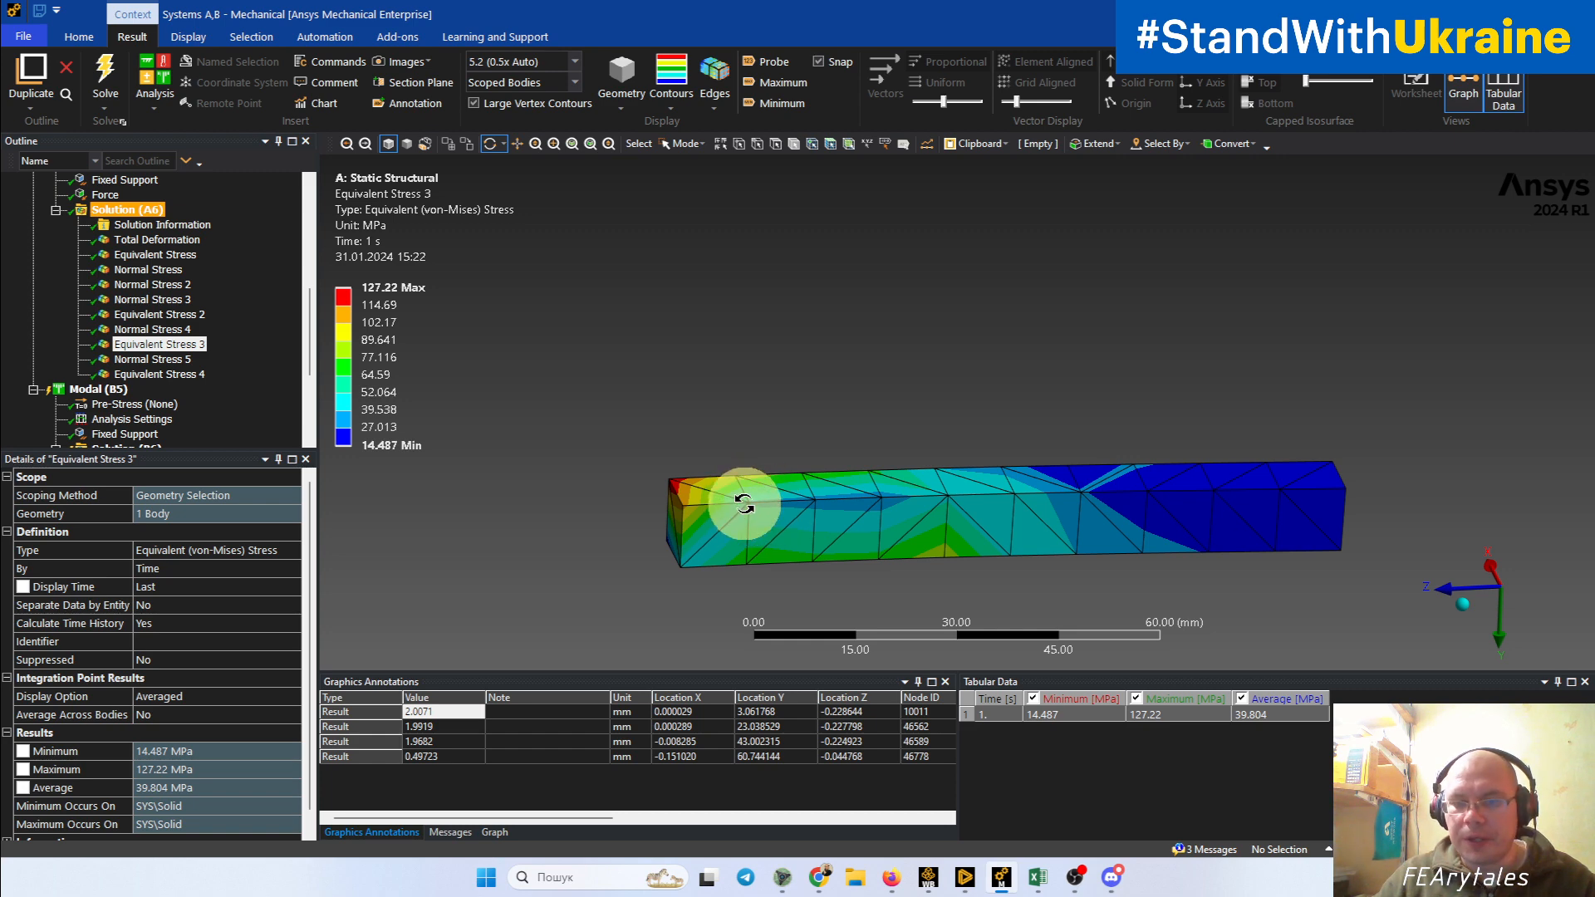
scroll(713, 556, up, 3)
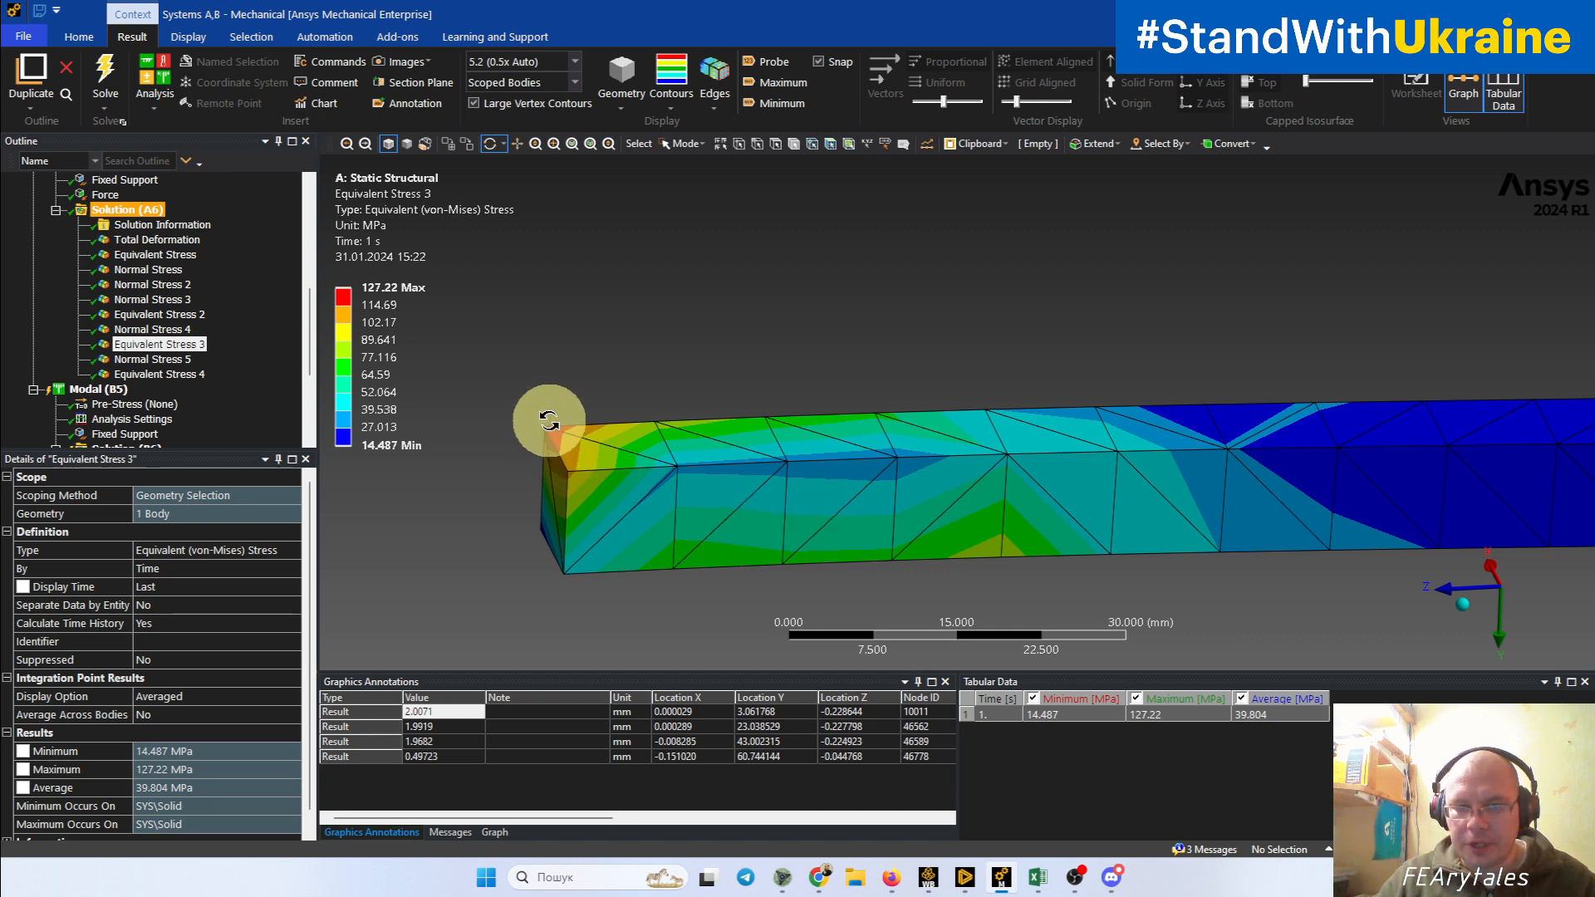
drag(549, 421, 667, 450)
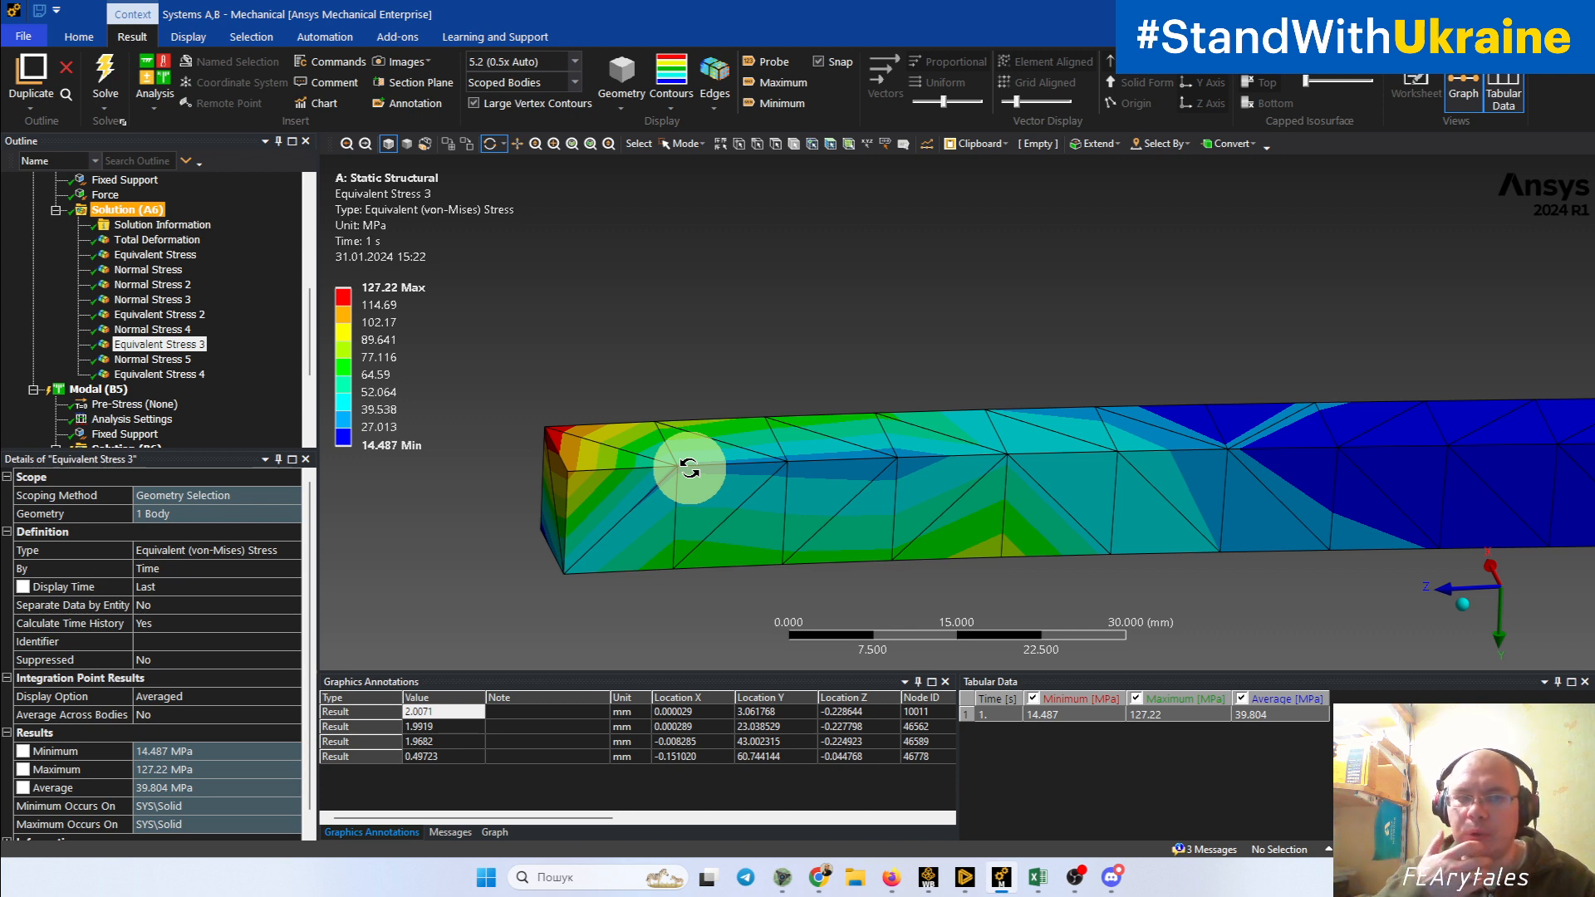
Step: Display Equivalent Stress 2 and inspect the unaveraged stress jumps across element borders on the upper tetrahedral beam
click(201, 316)
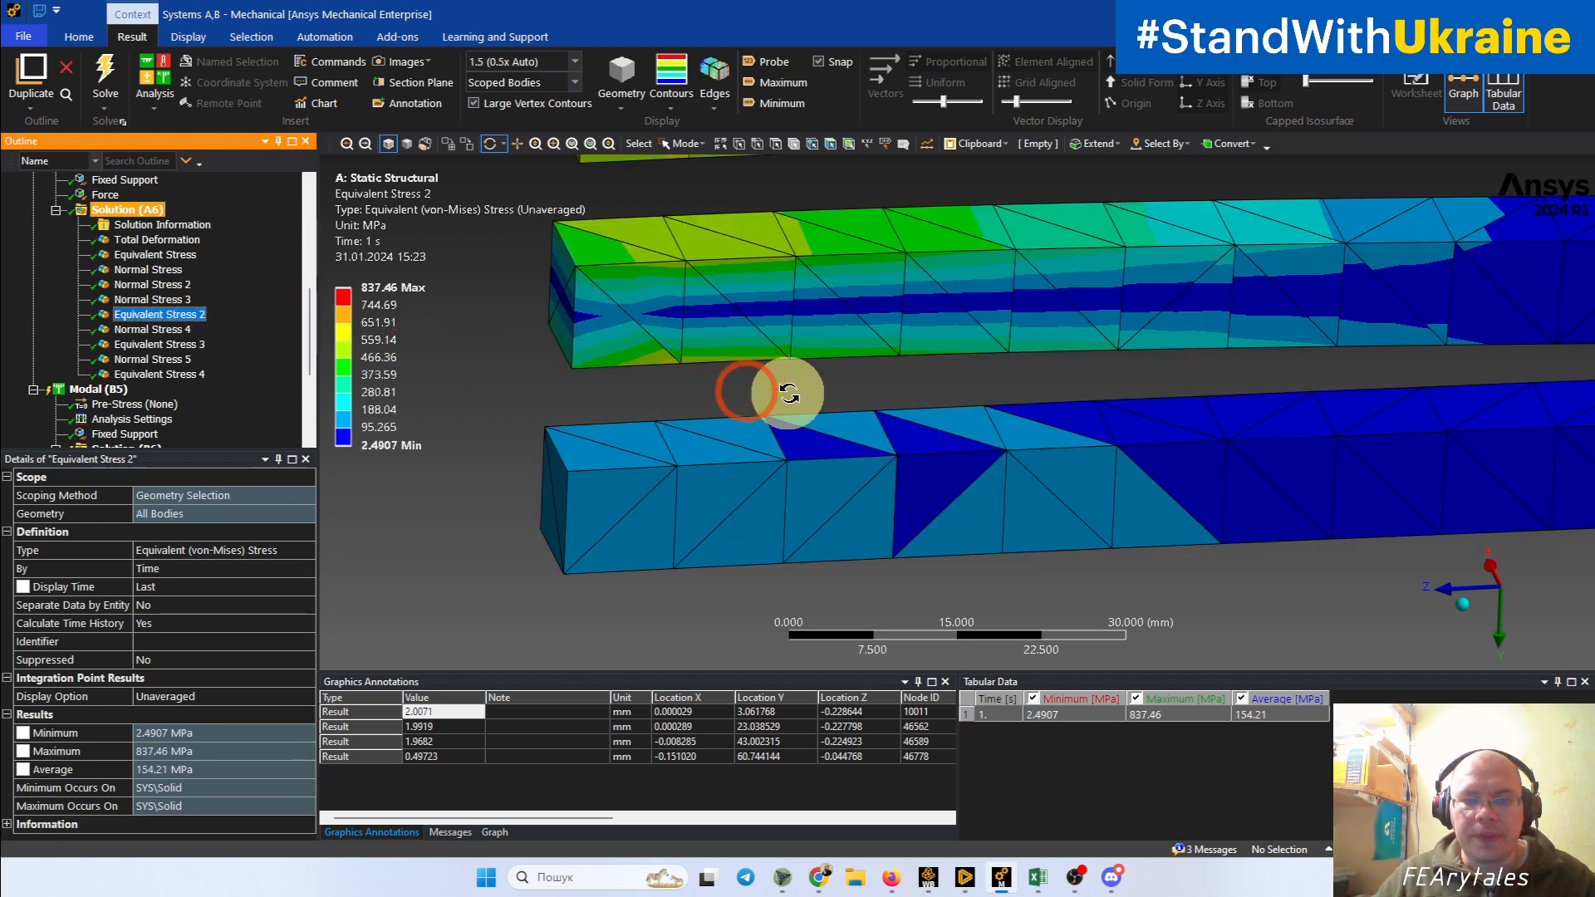
drag(764, 392, 713, 432)
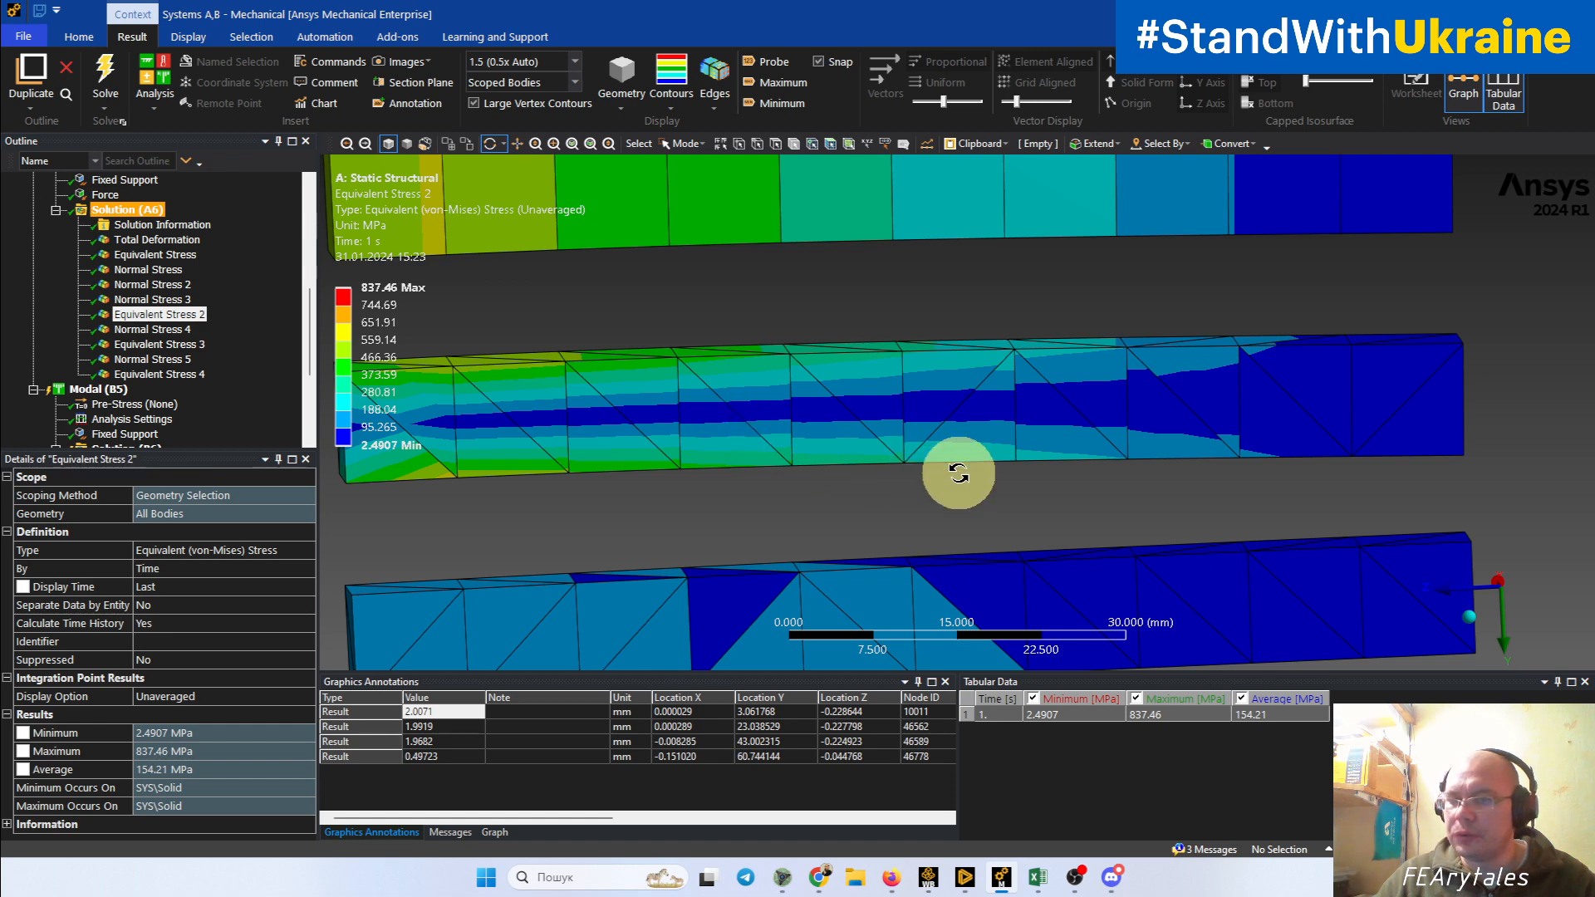
ctrl+middle_drag(960, 473, 905, 391)
scroll(905, 392, up, 6)
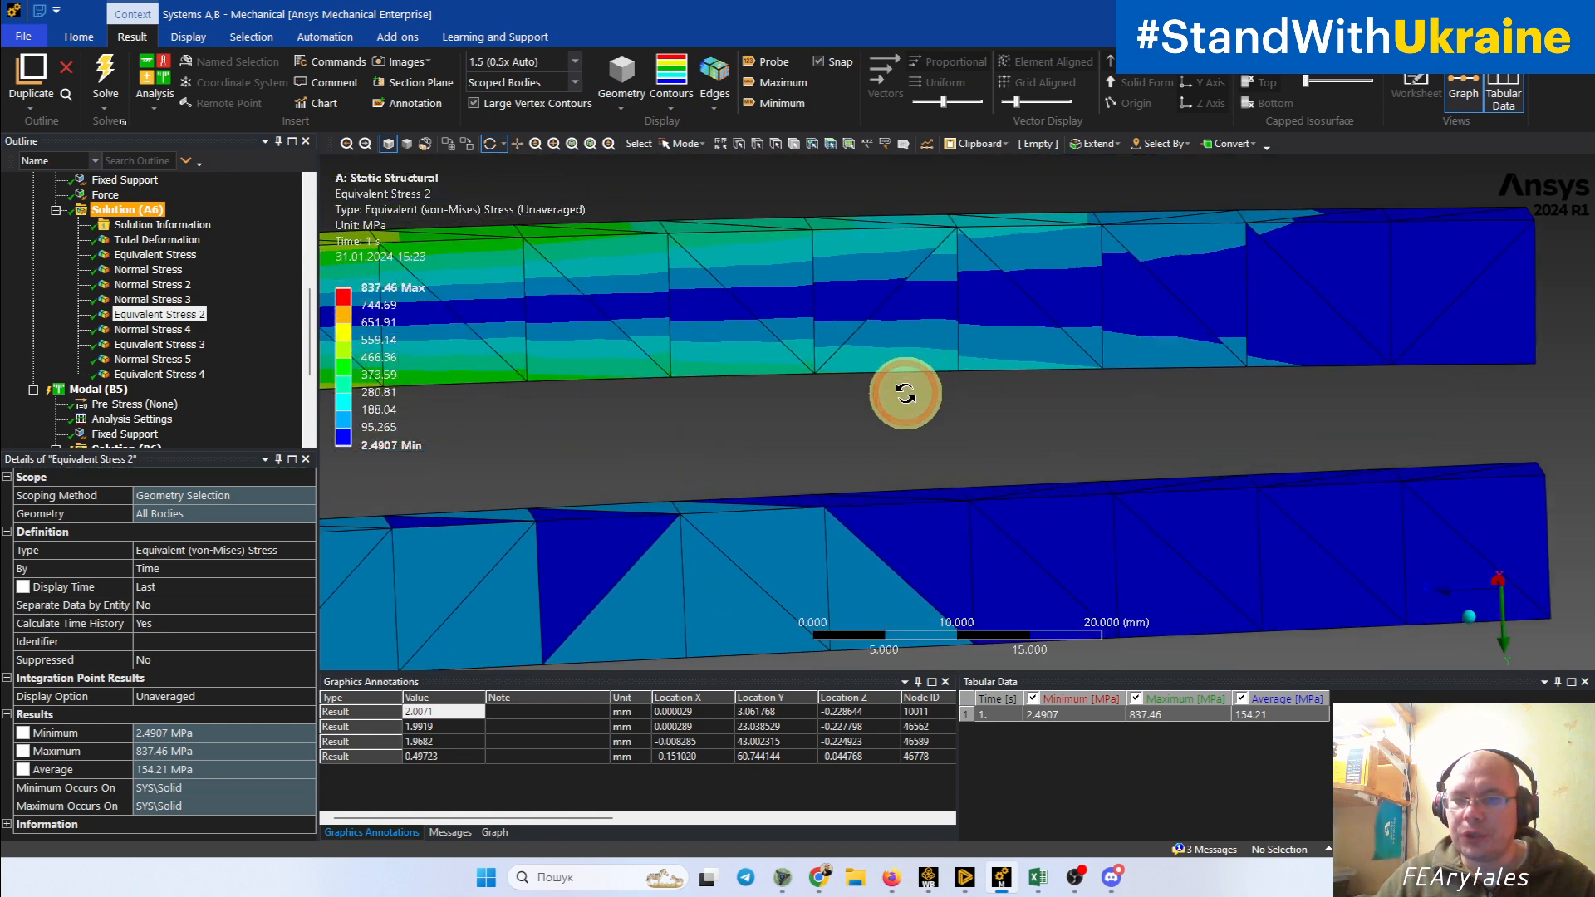
drag(939, 361, 1015, 443)
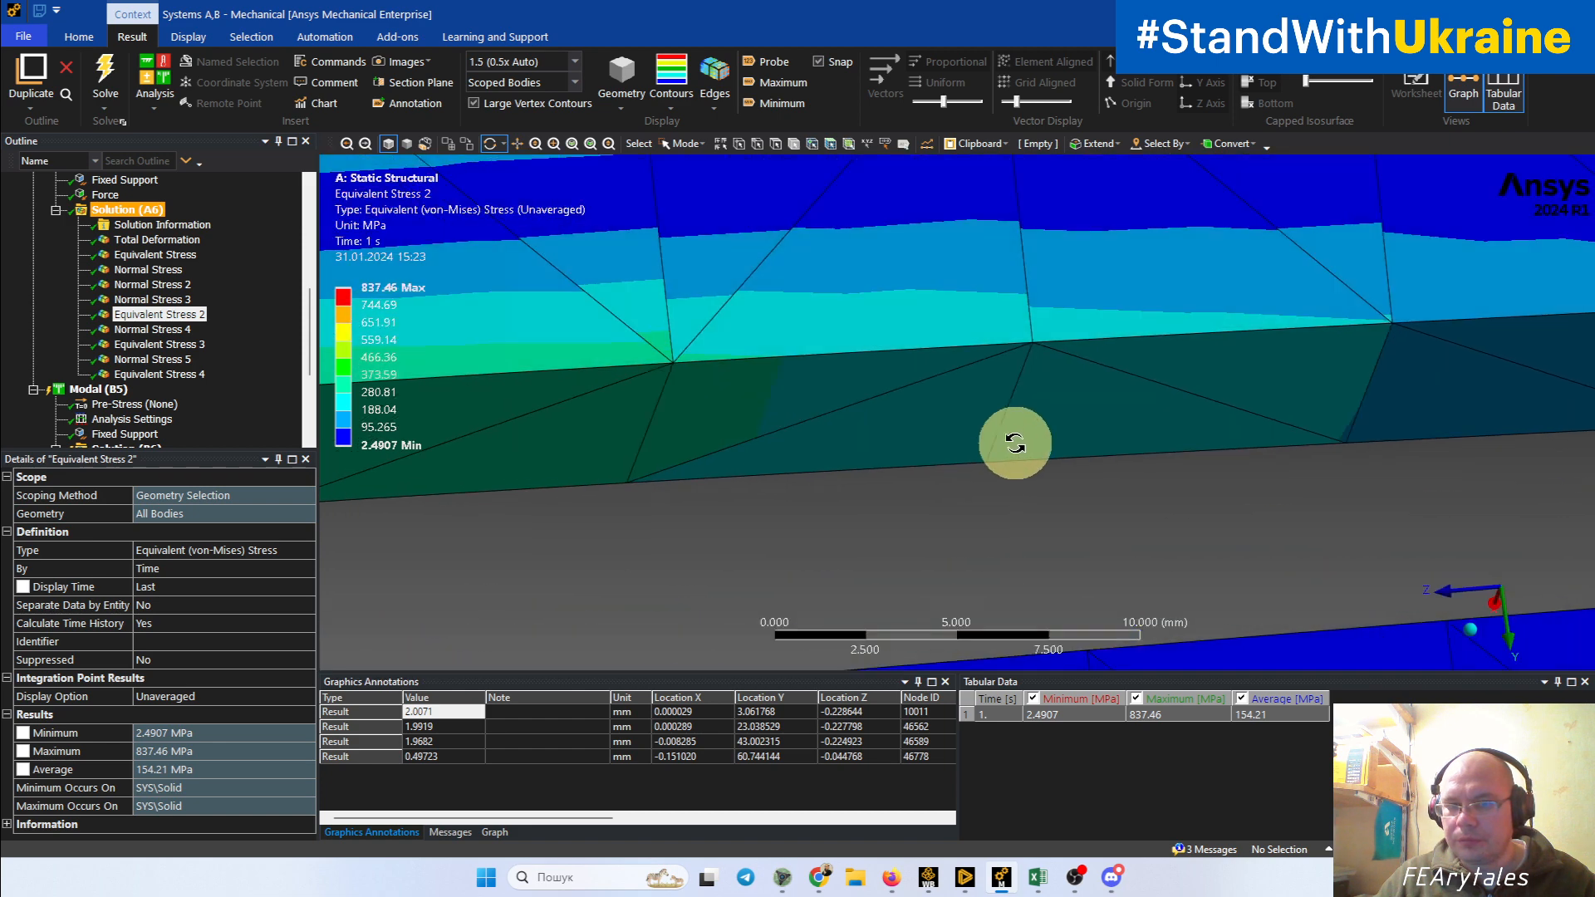
drag(776, 320, 968, 478)
scroll(959, 418, down, 8)
Step: Inspect the unaveraged equivalent stress concentration at the fixed-end corner of the finely meshed hexahedral beam
ctrl+middle_drag(922, 341, 1162, 637)
scroll(664, 426, up, 5)
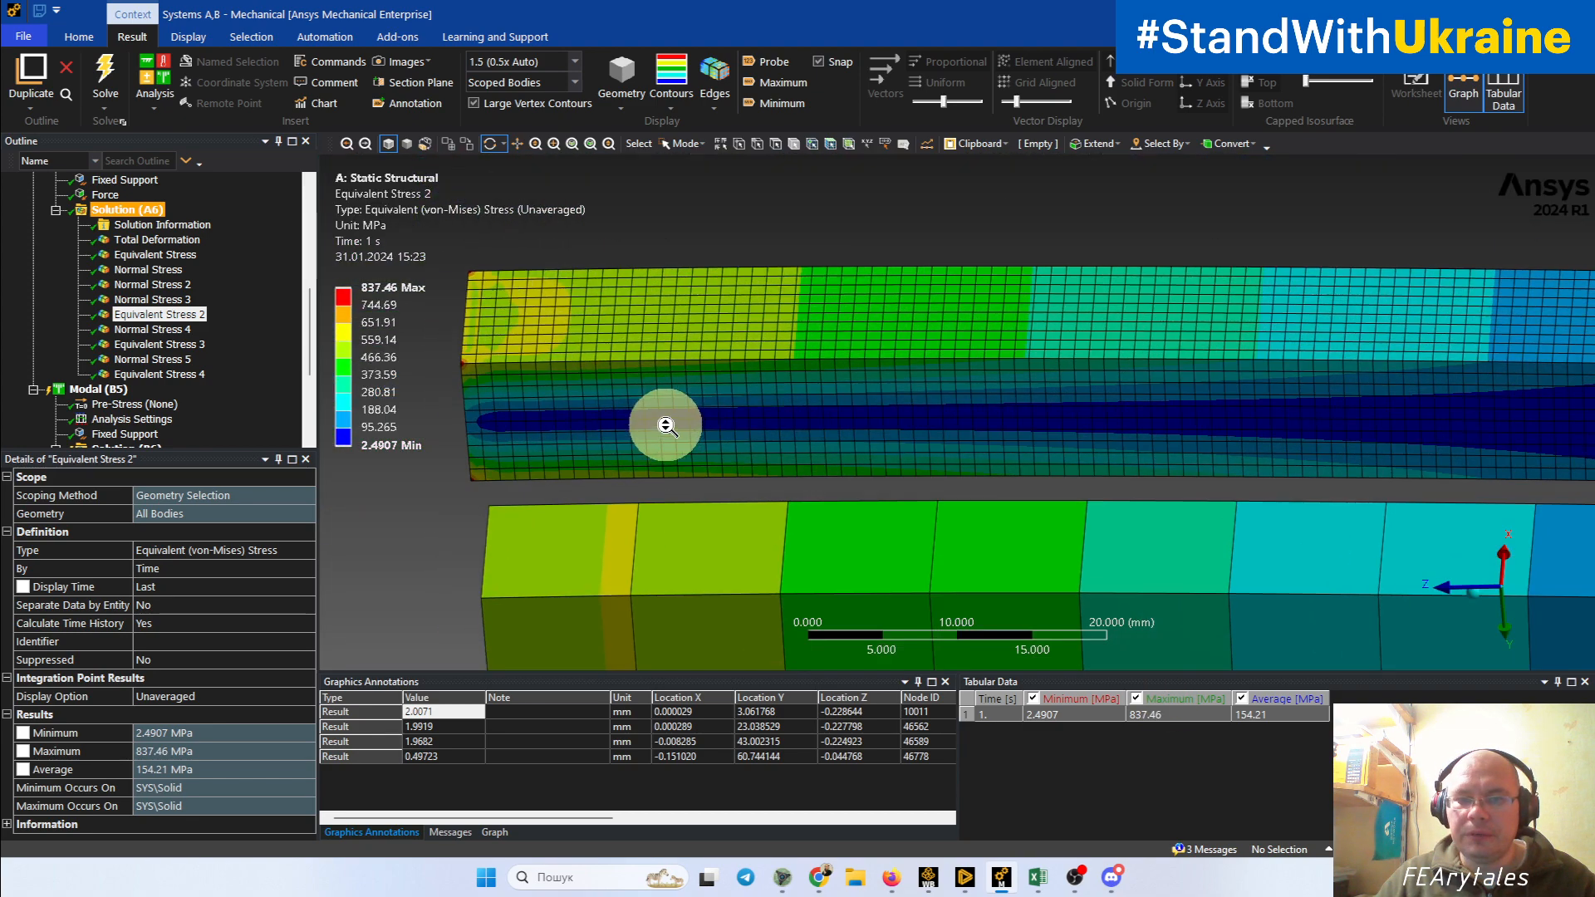
ctrl+middle_drag(577, 463, 1110, 516)
scroll(812, 452, up, 5)
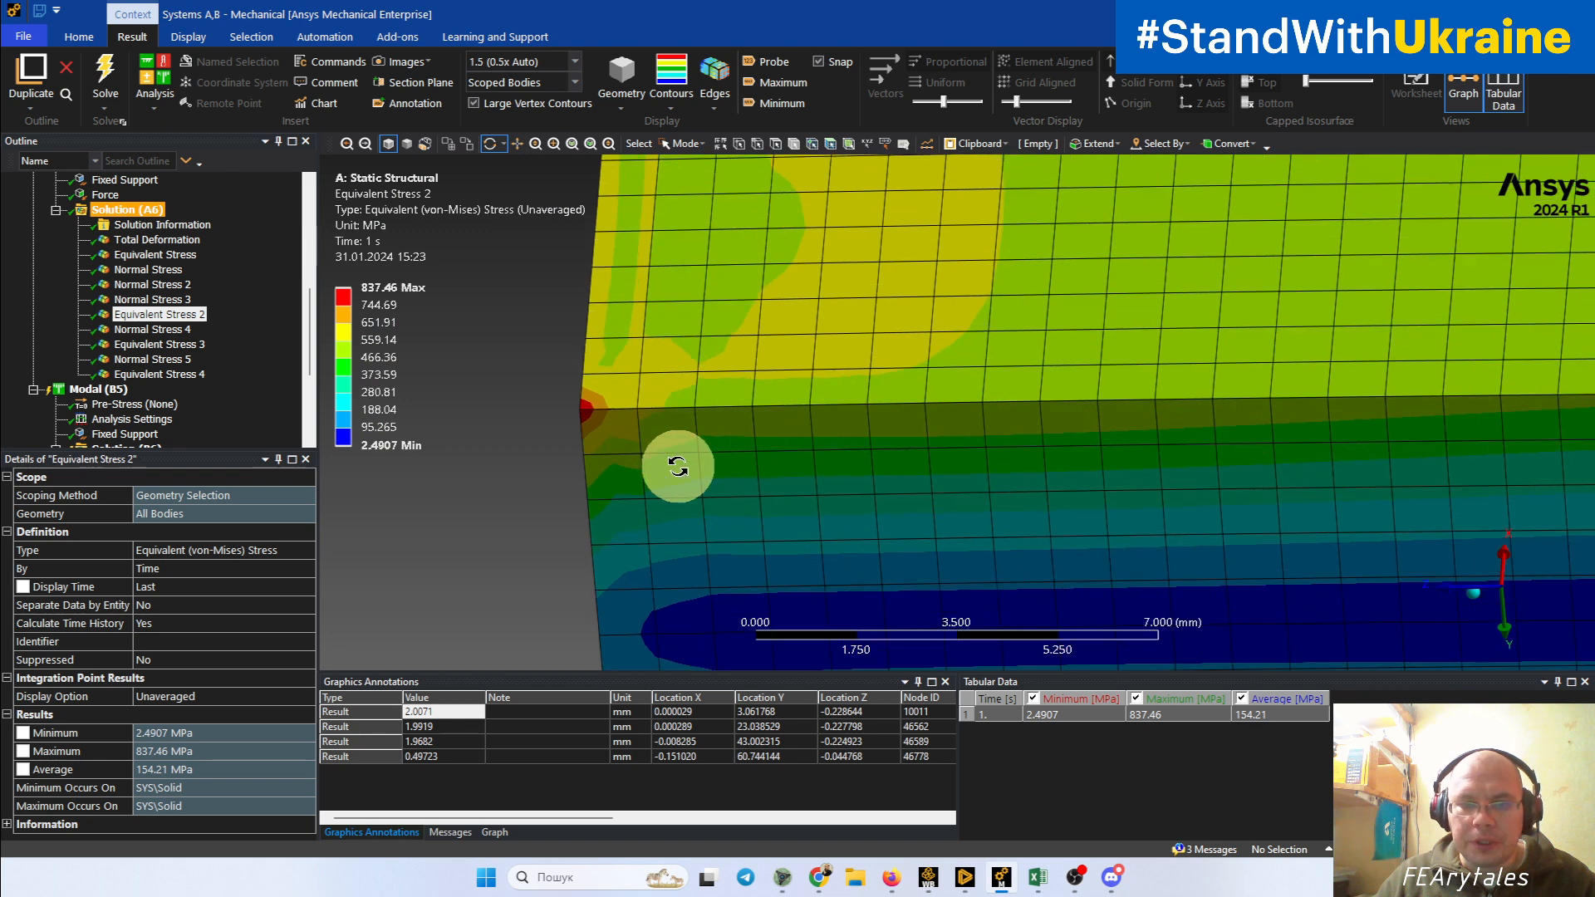
ctrl+middle_drag(676, 467, 860, 459)
drag(861, 459, 887, 394)
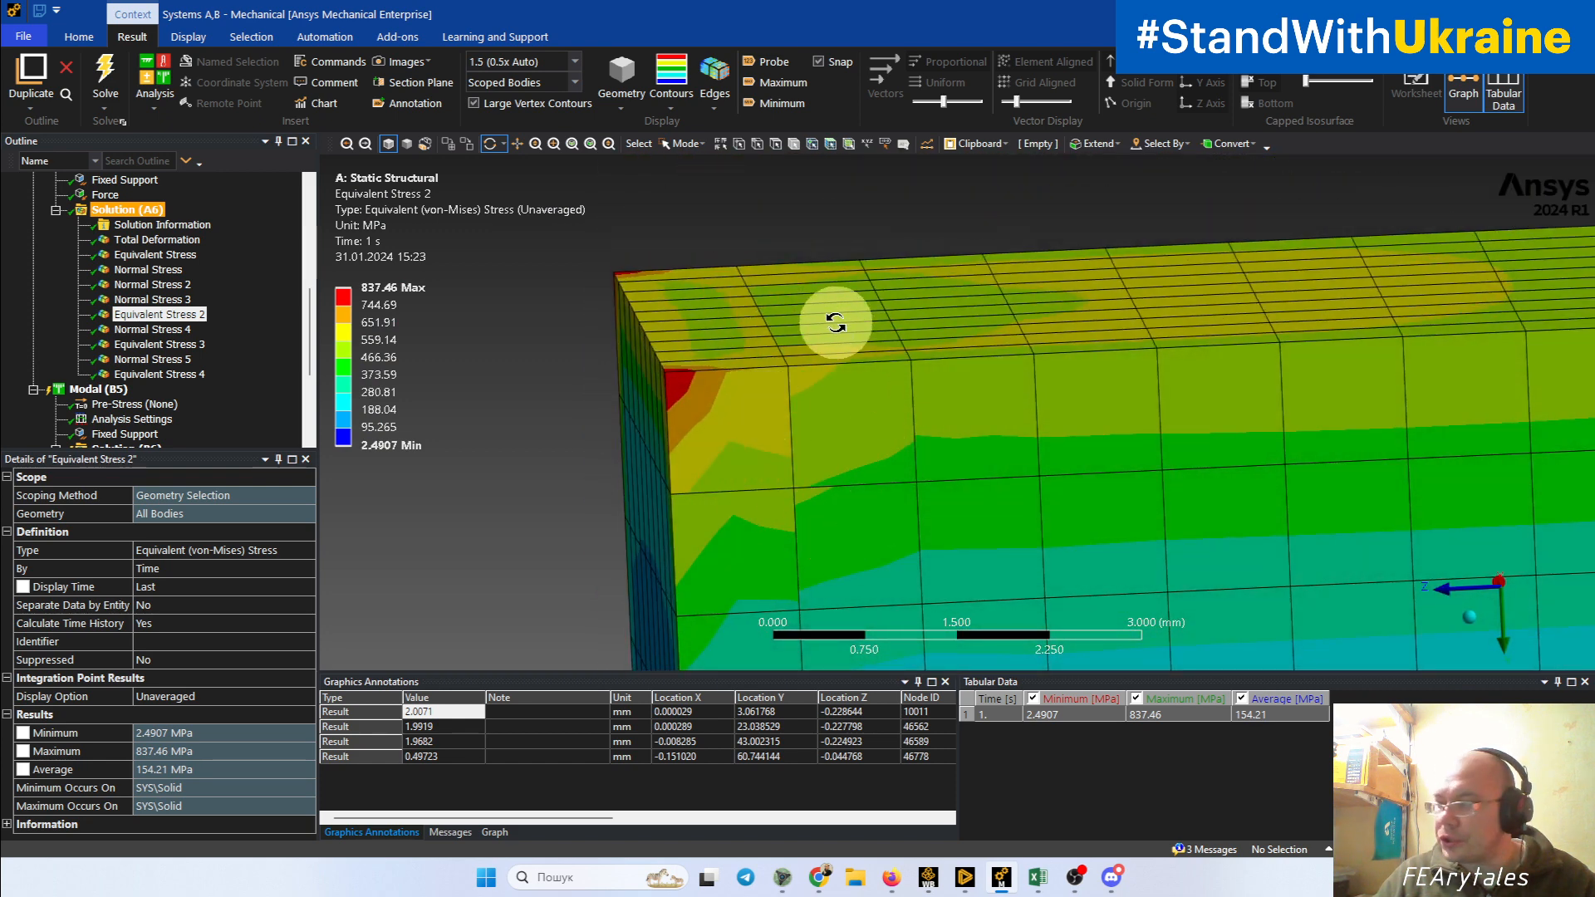
scroll(837, 321, down, 10)
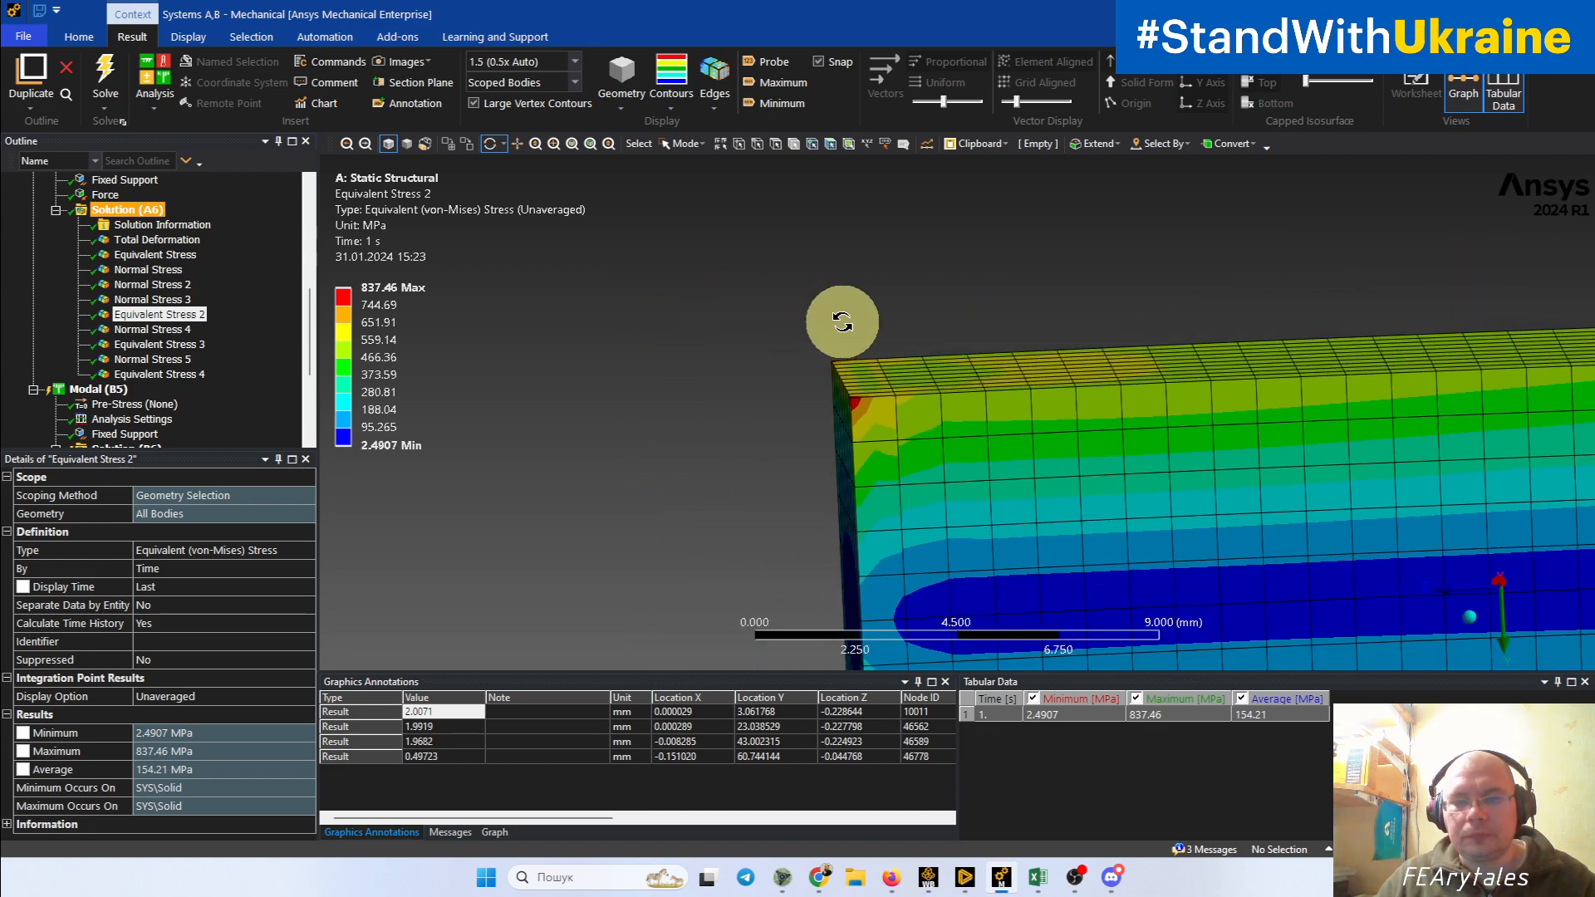
Step: Examine the unaveraged equivalent stress across element borders along the coarse hexahedral beam, from its fixed end to its free end
drag(1073, 499, 835, 374)
scroll(833, 366, down, 3)
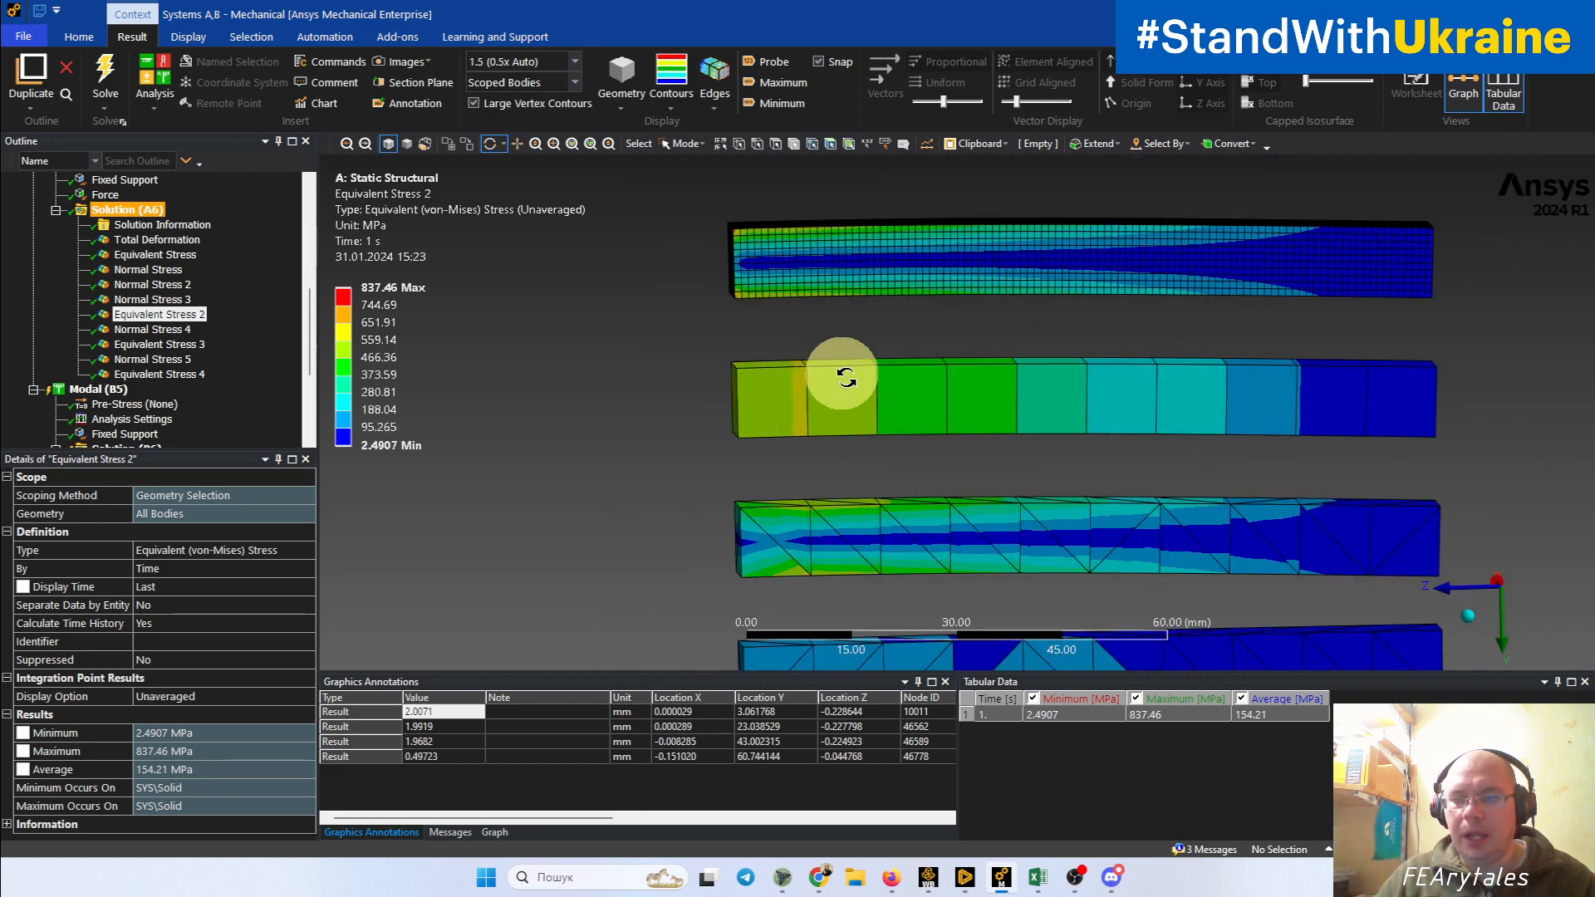
scroll(855, 416, up, 5)
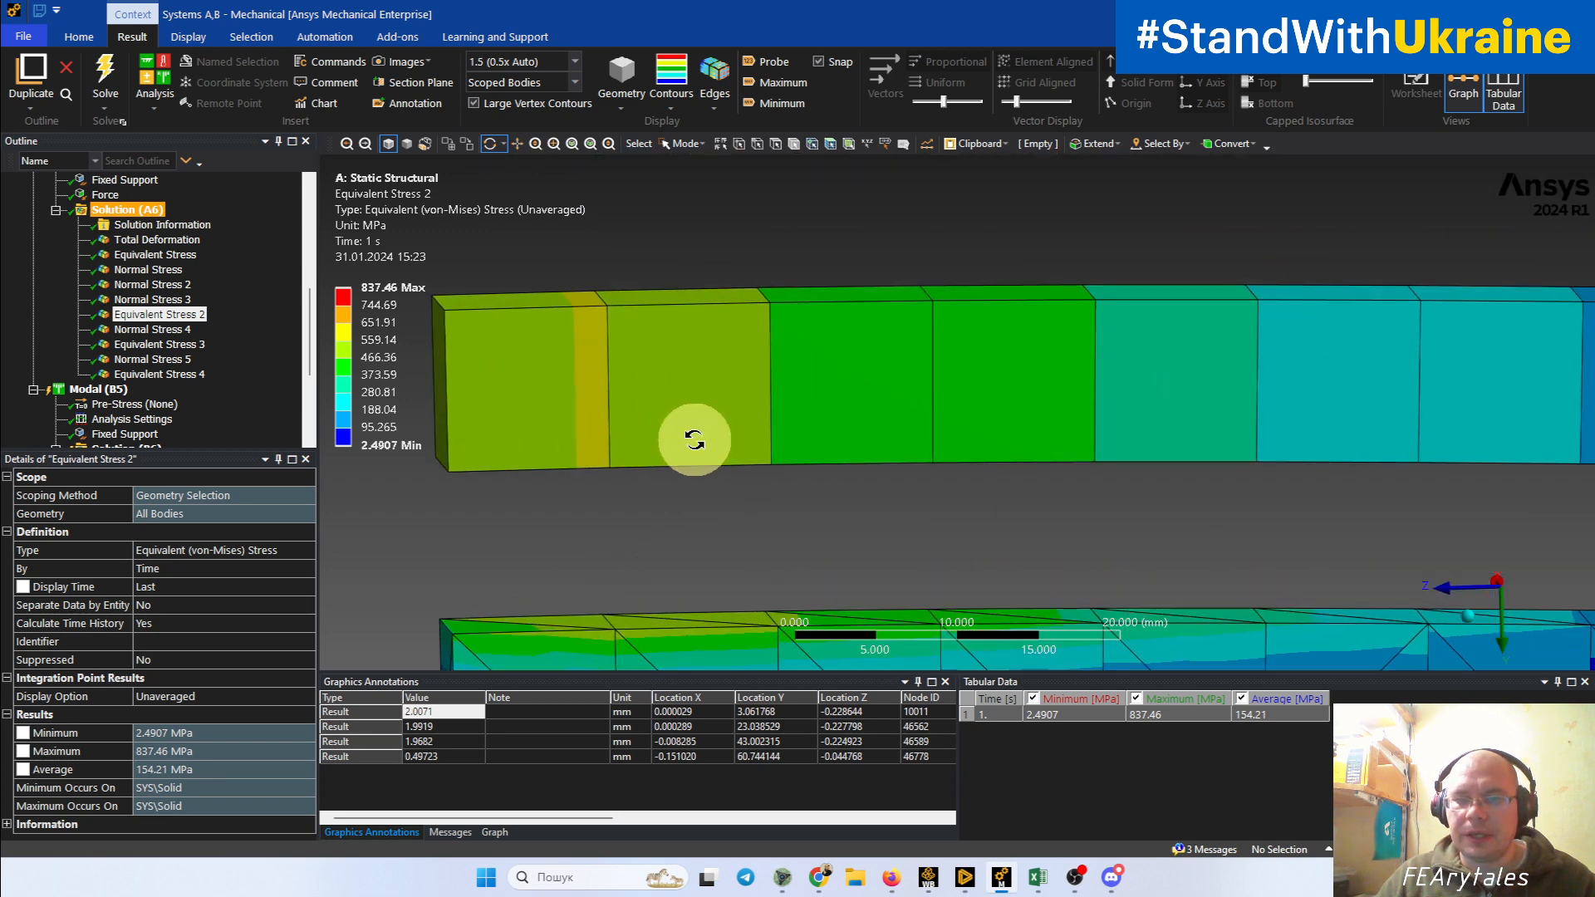
ctrl+middle_drag(580, 416, 819, 441)
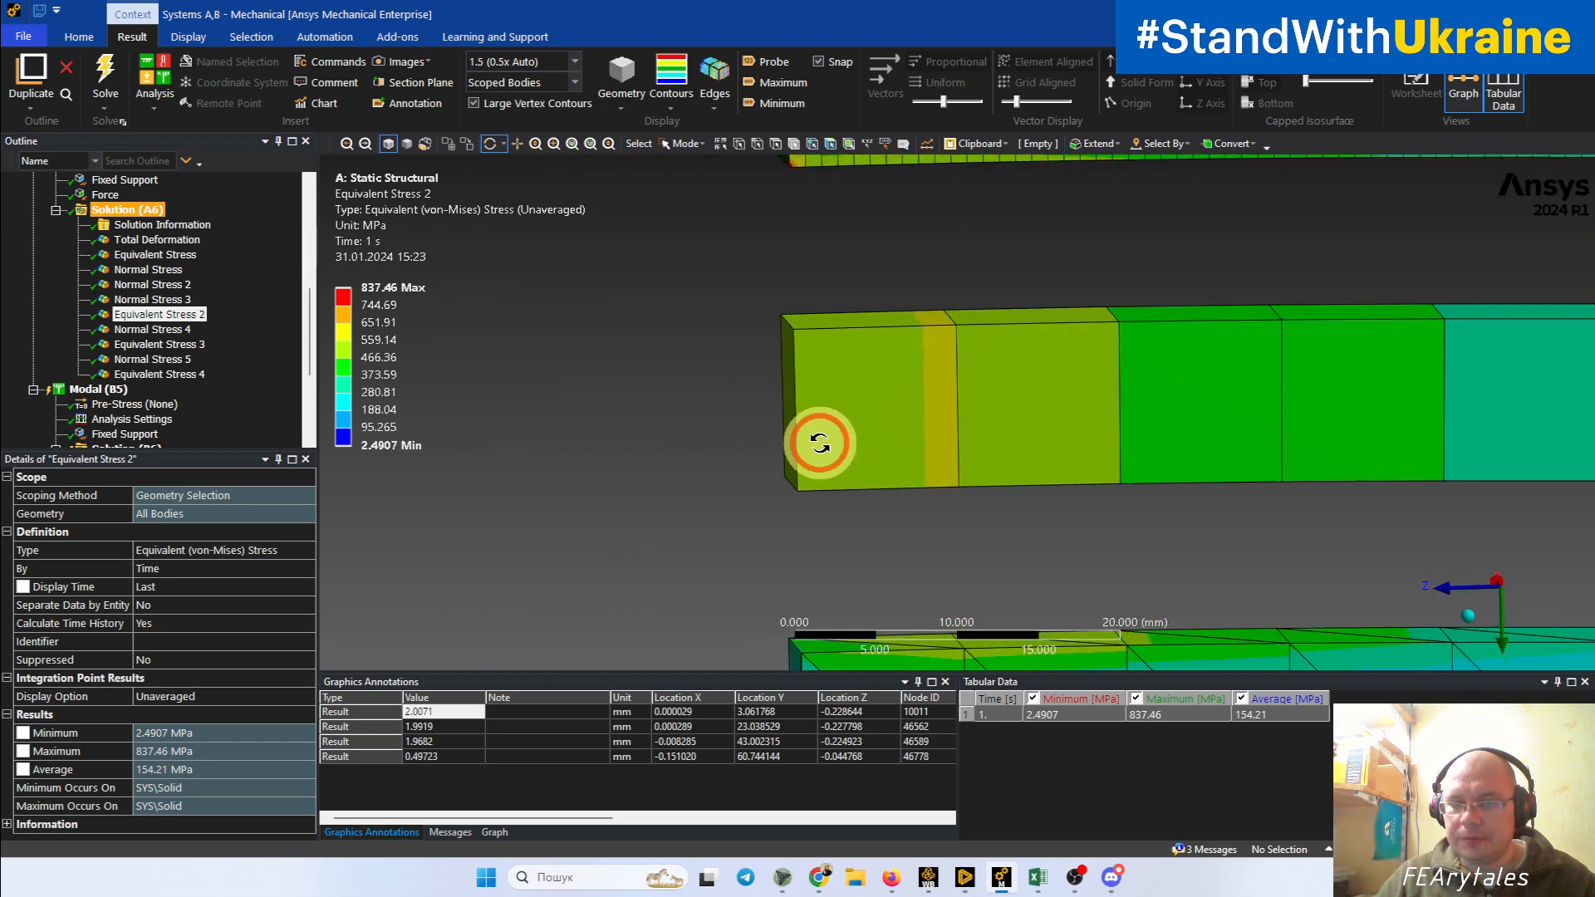
scroll(841, 438, up, 3)
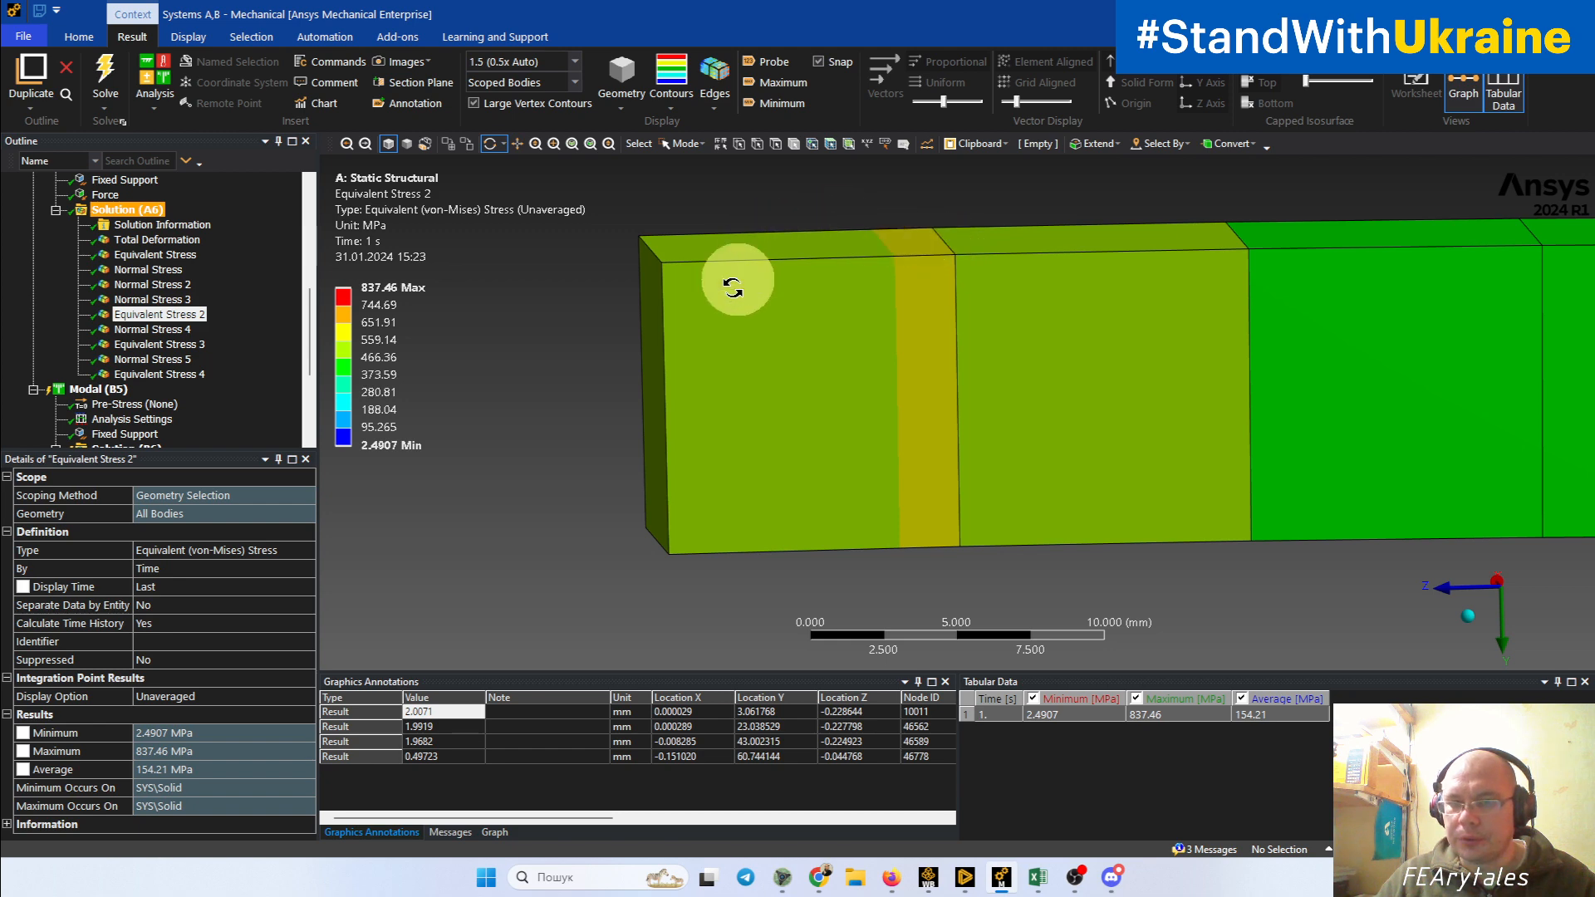
scroll(864, 377, down, 3)
scroll(863, 377, down, 2)
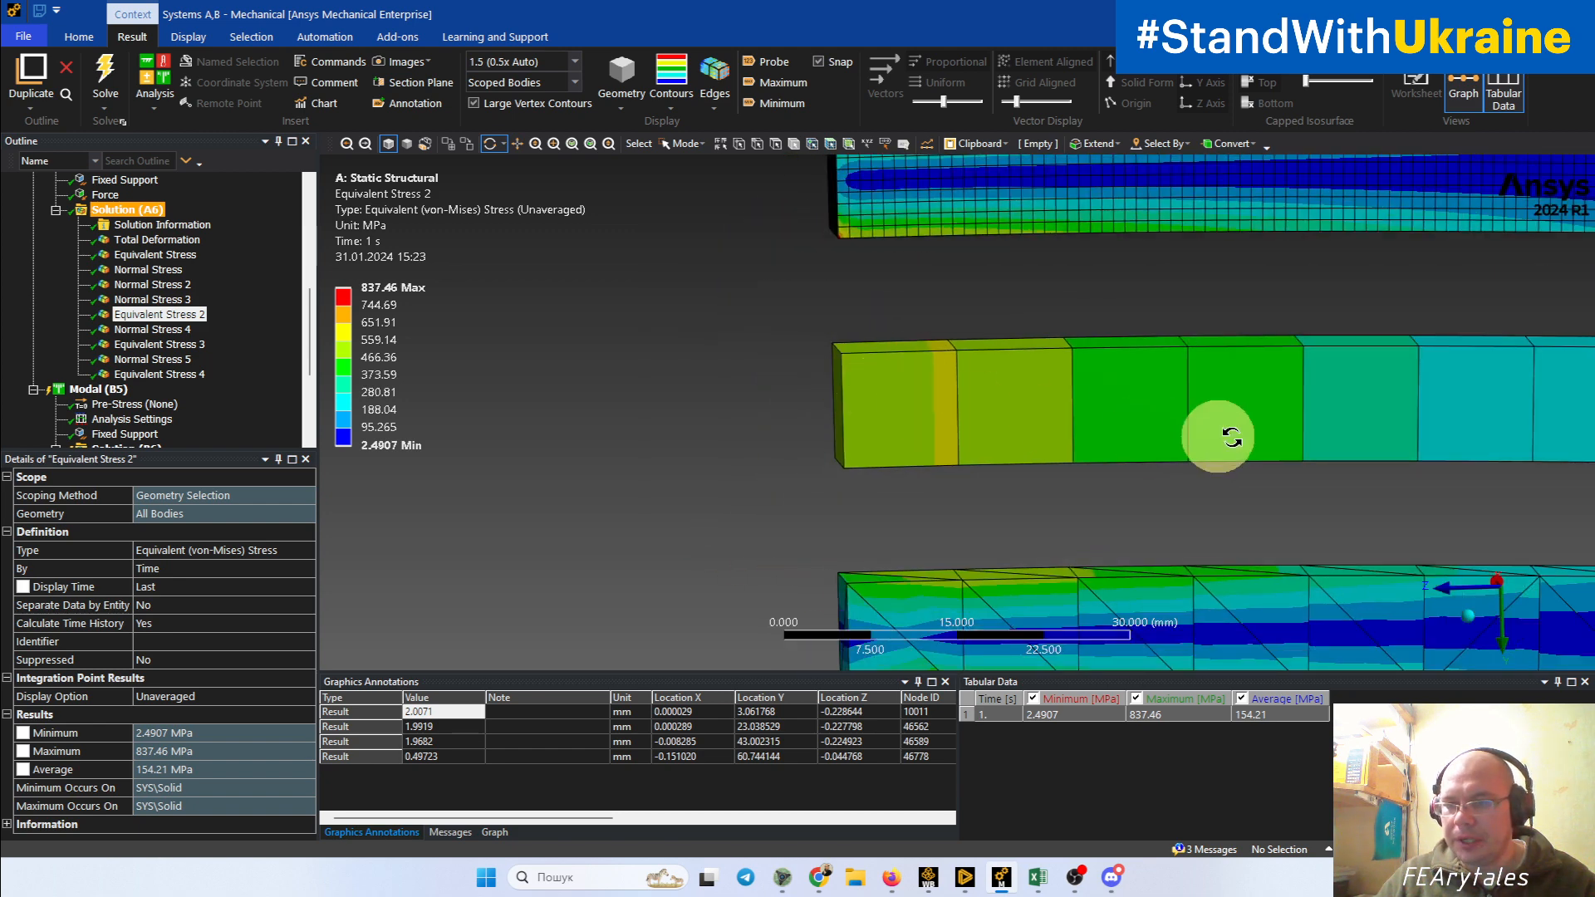
ctrl+middle_drag(1264, 440, 501, 433)
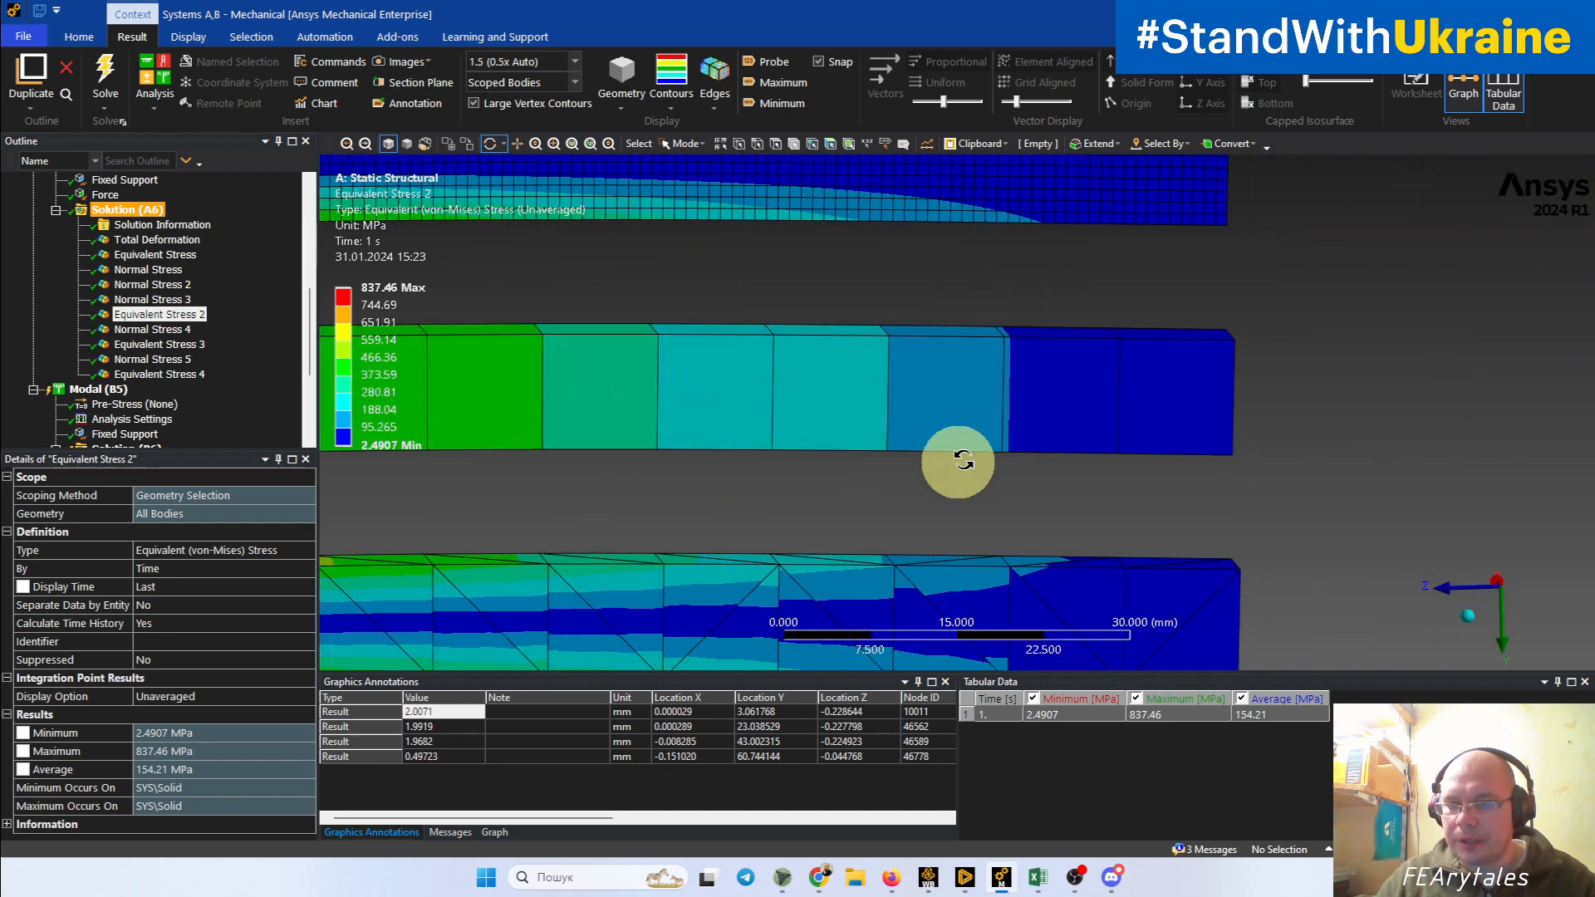
middle_drag(1007, 397, 975, 429)
mouse_move(756, 427)
ctrl+middle_down()
mouse_move(673, 416)
mouse_move(1376, 365)
ctrl+middle_up()
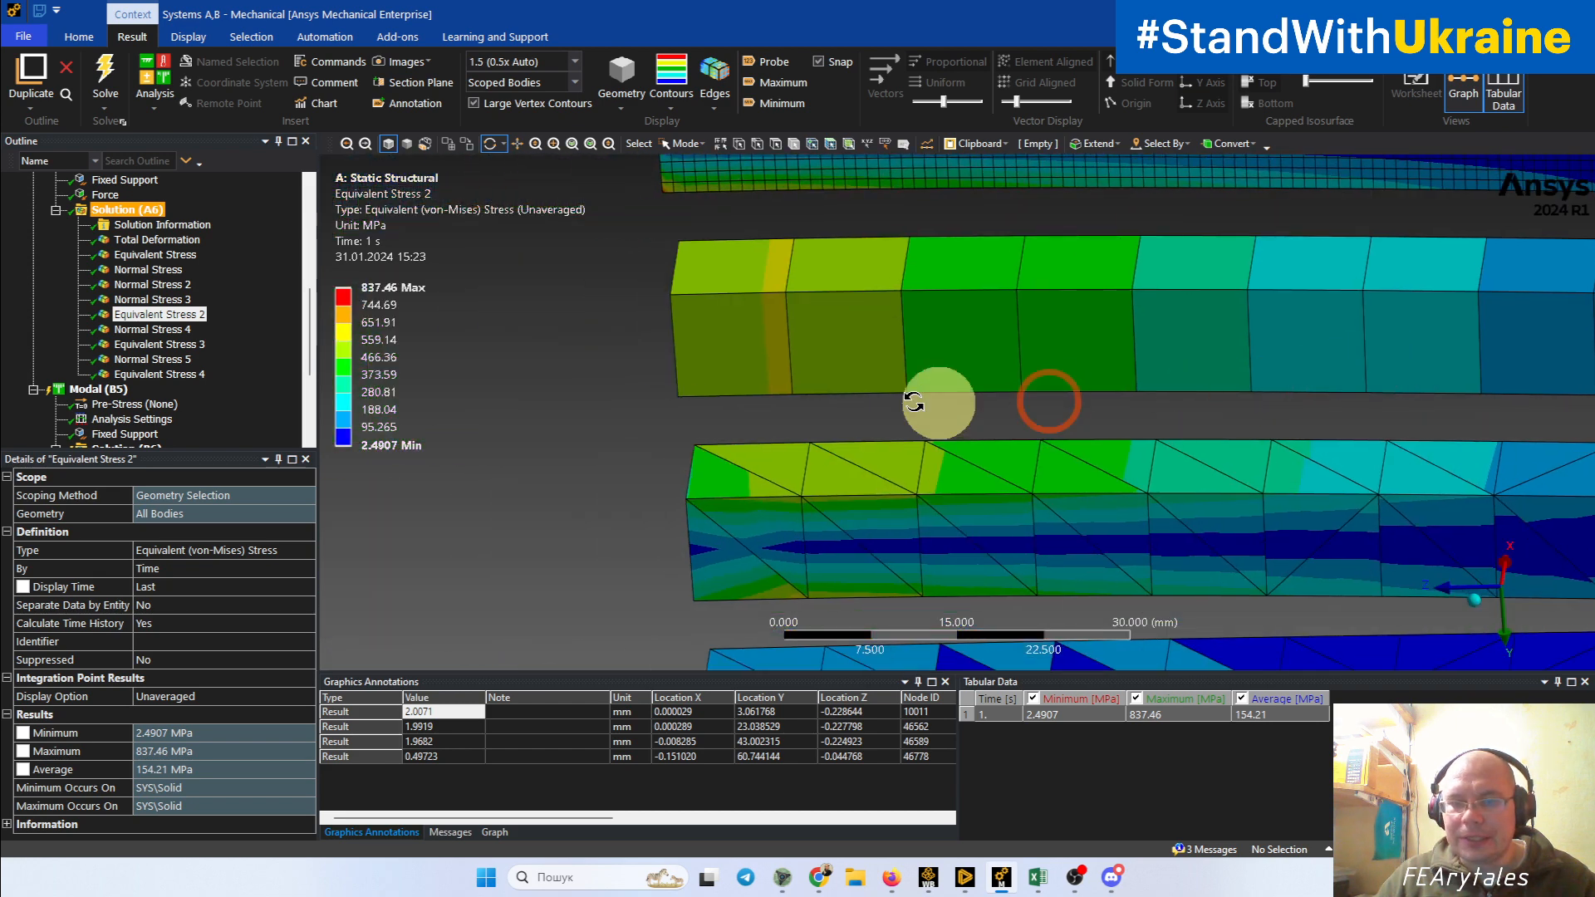
ctrl+middle_drag(837, 388, 905, 372)
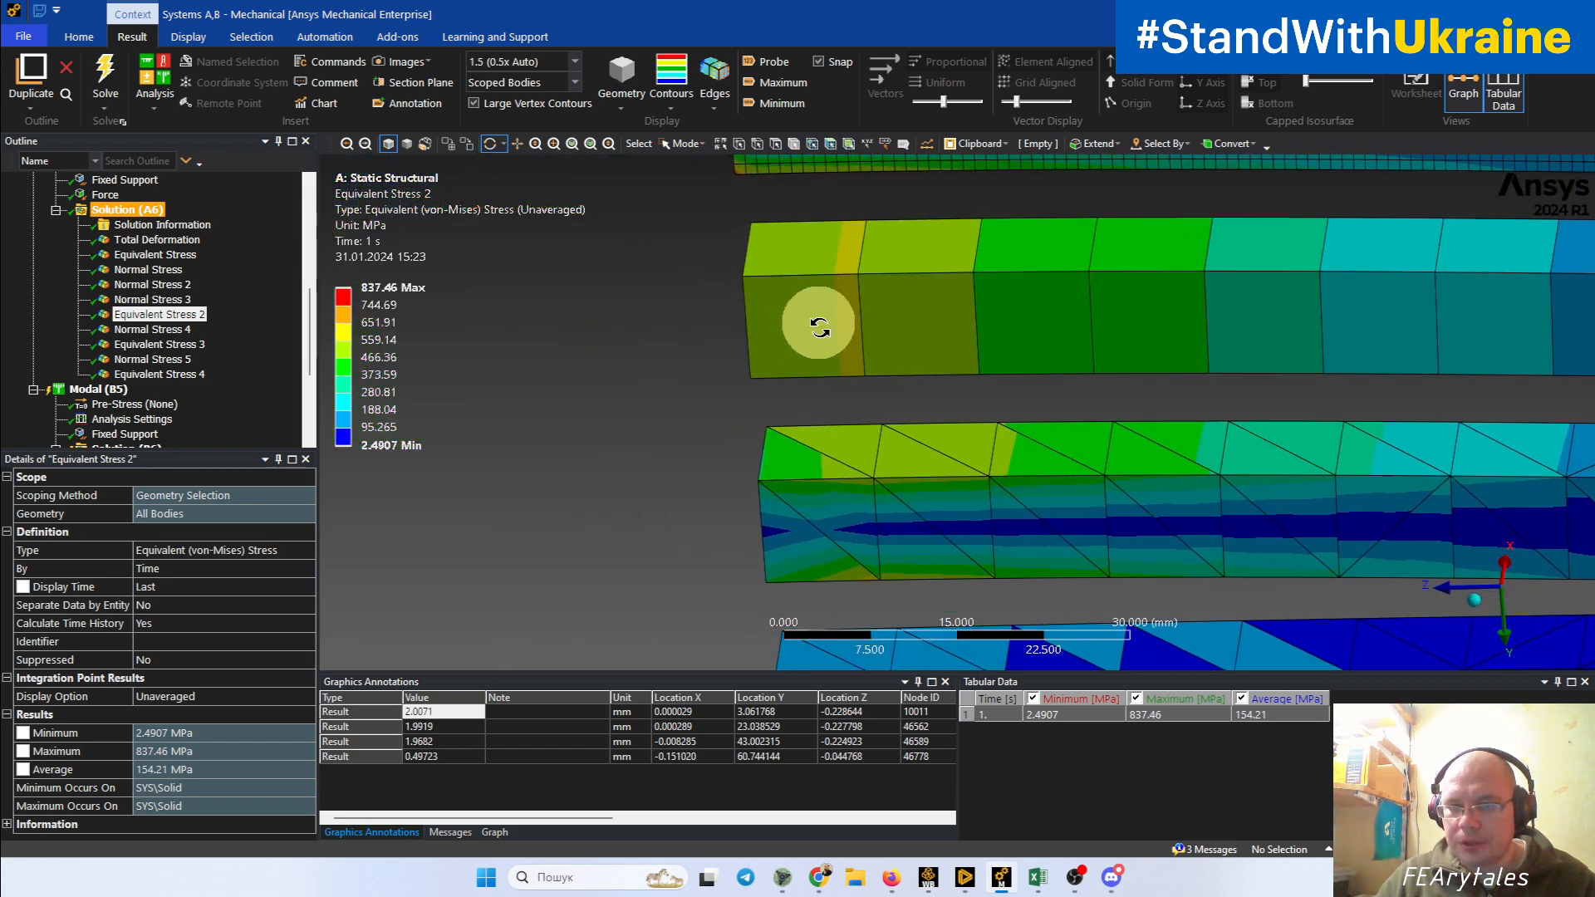
mouse_move(813, 326)
middle_down()
mouse_move(835, 316)
mouse_move(850, 338)
middle_up()
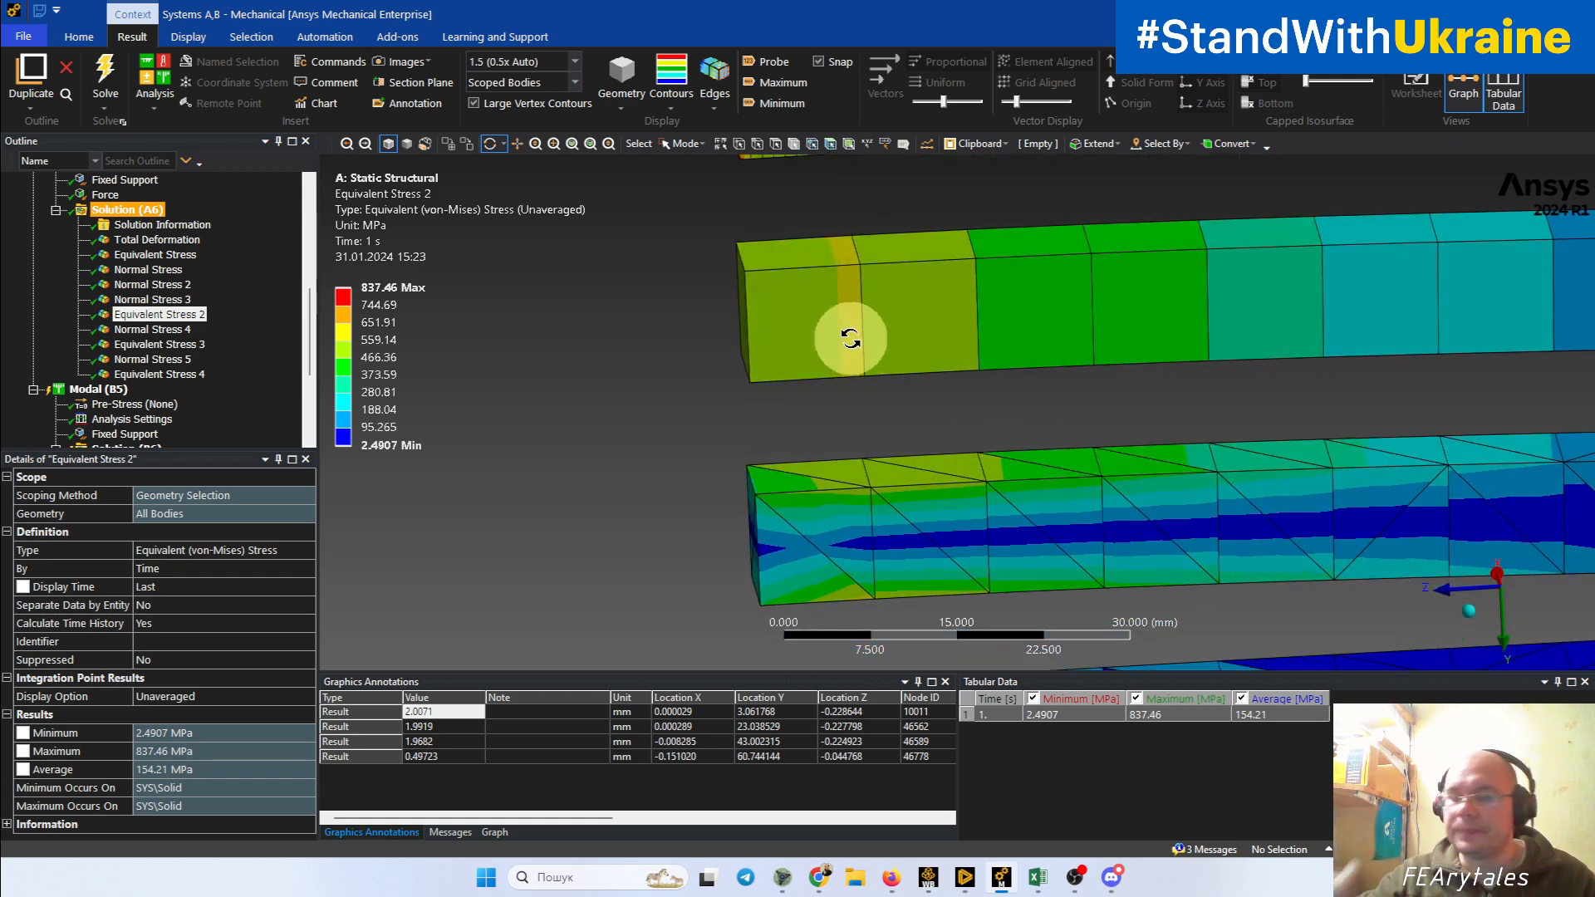
ctrl+middle_drag(850, 338, 691, 356)
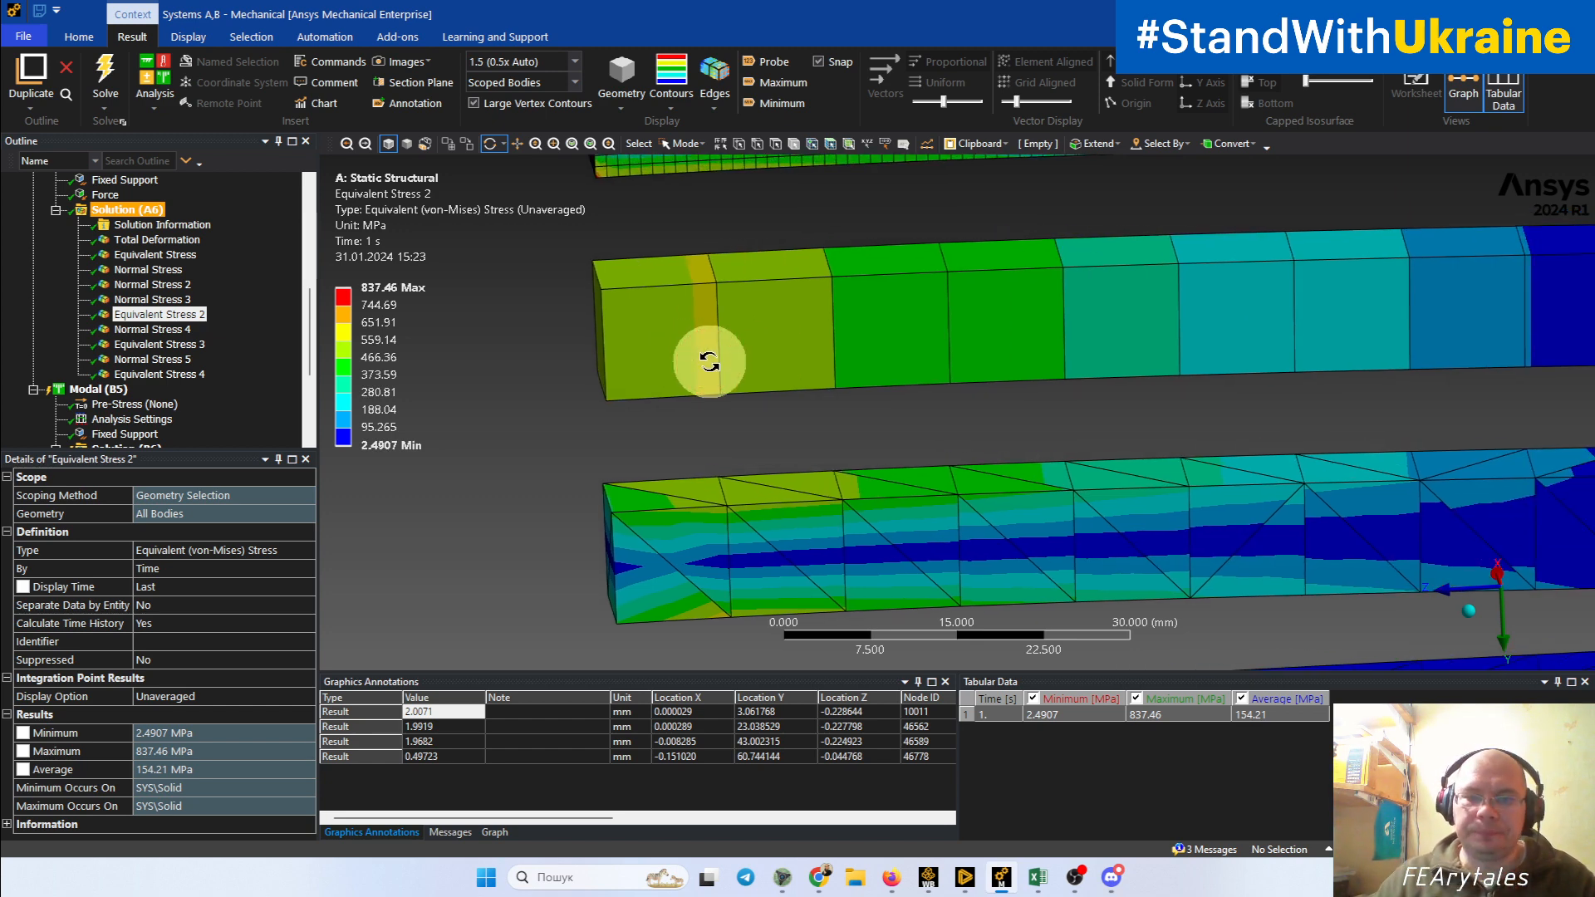
Step: Compare the unaveraged equivalent stress contours of the coarse hexahedral beam and the two tetrahedral beams
scroll(712, 367, down, 5)
ctrl+middle_drag(873, 481, 756, 398)
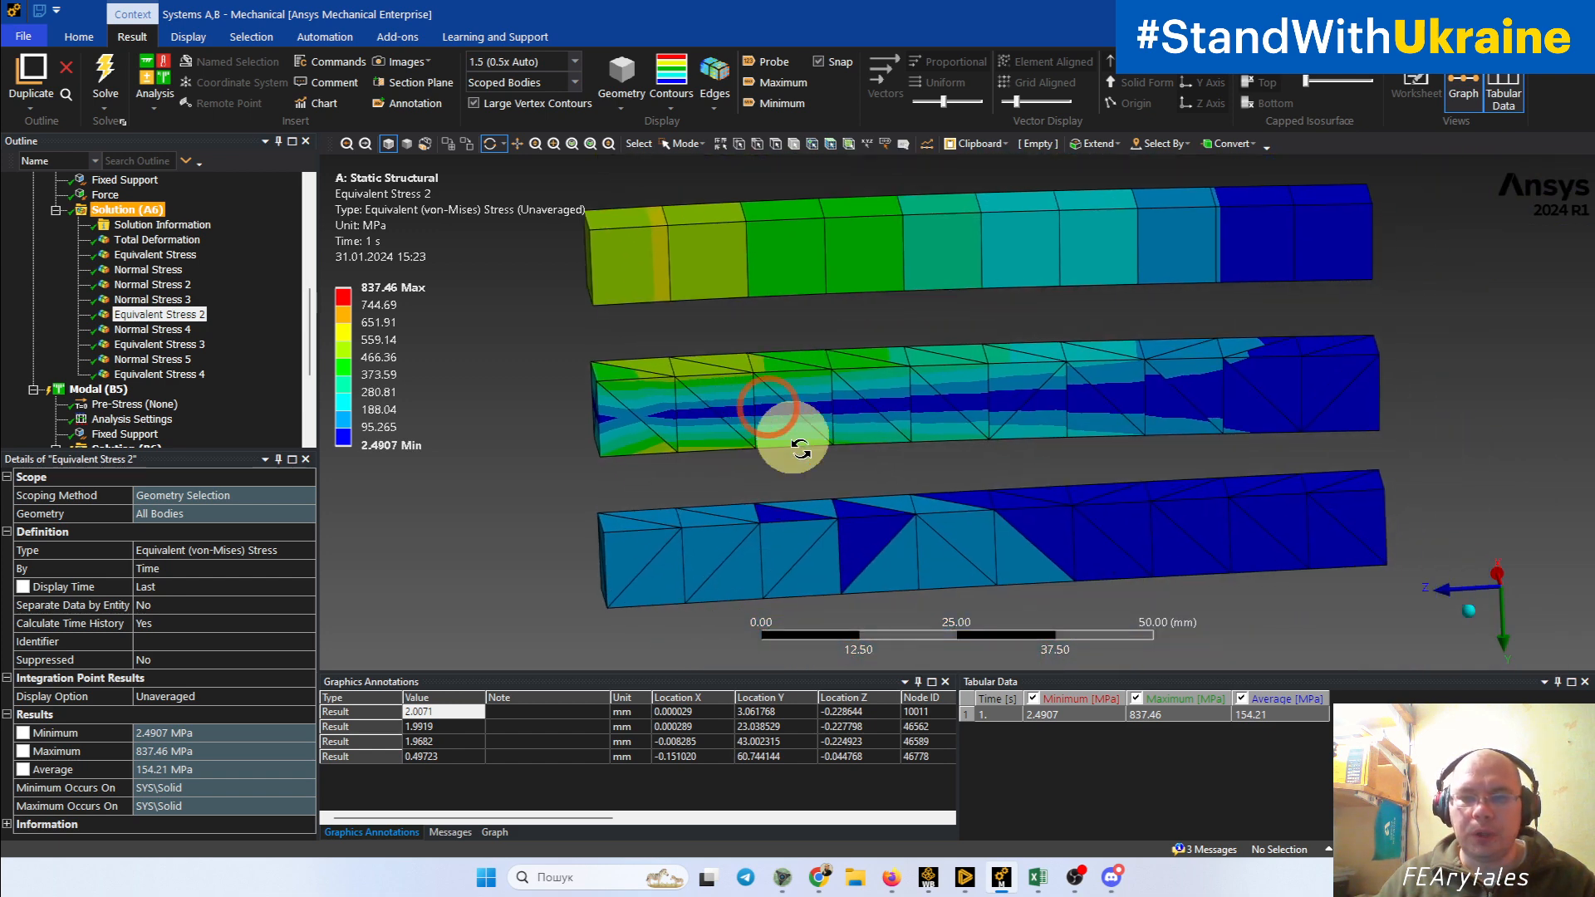
drag(801, 449, 844, 456)
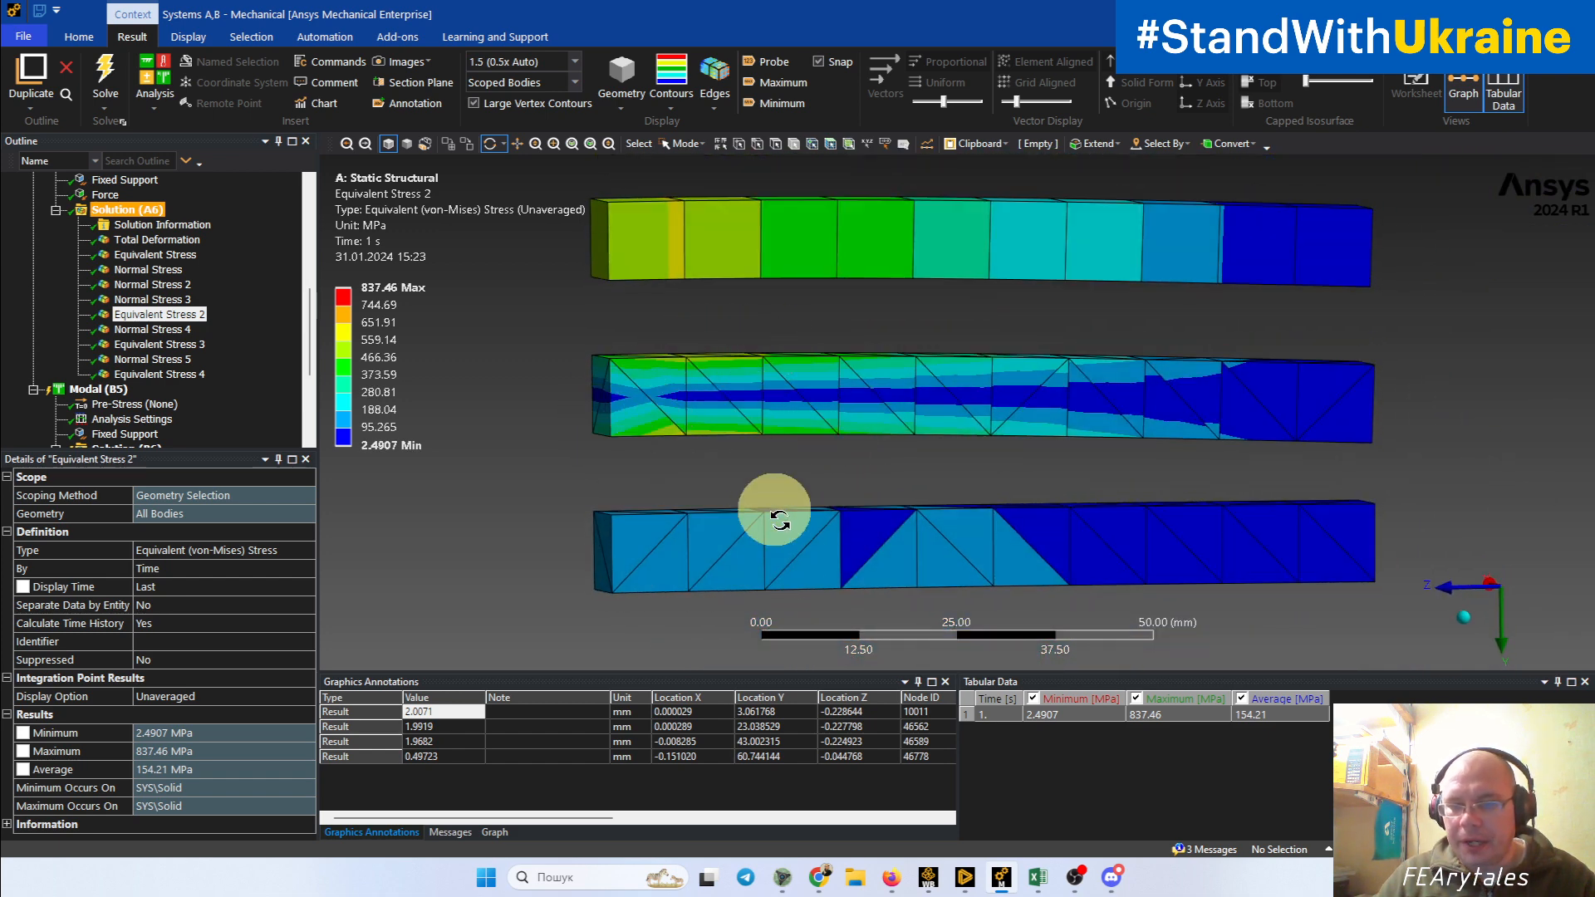
drag(779, 520, 780, 463)
drag(918, 586, 883, 547)
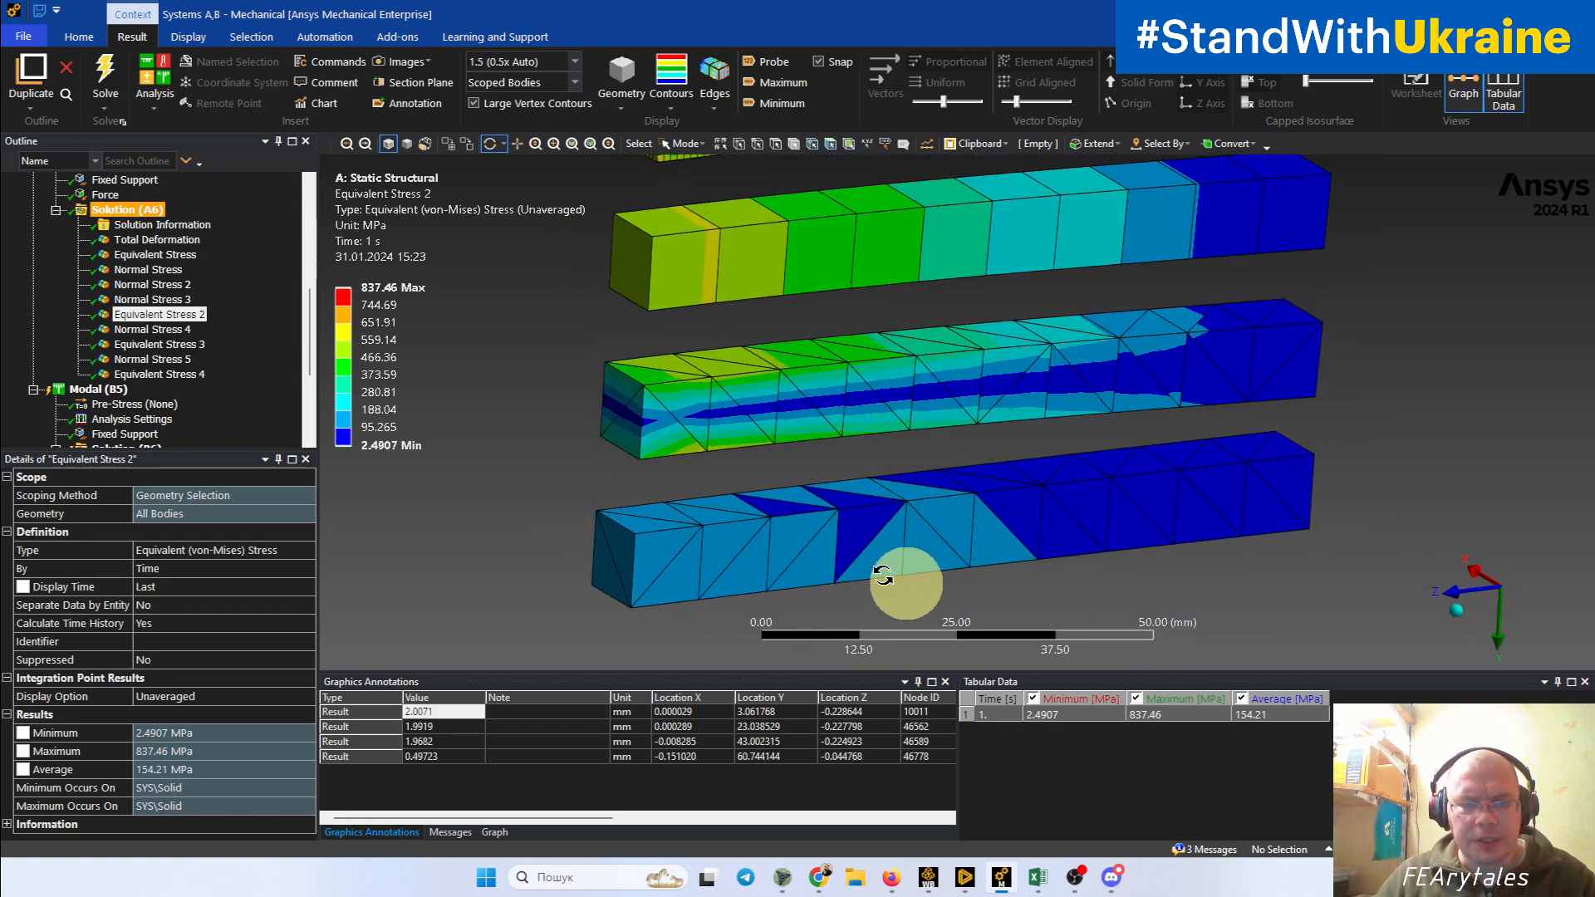
Step: Display Equivalent Stress 4 and inspect the unaveraged stress of the lower tetrahedral beam on its upper, front and lower faces
click(185, 375)
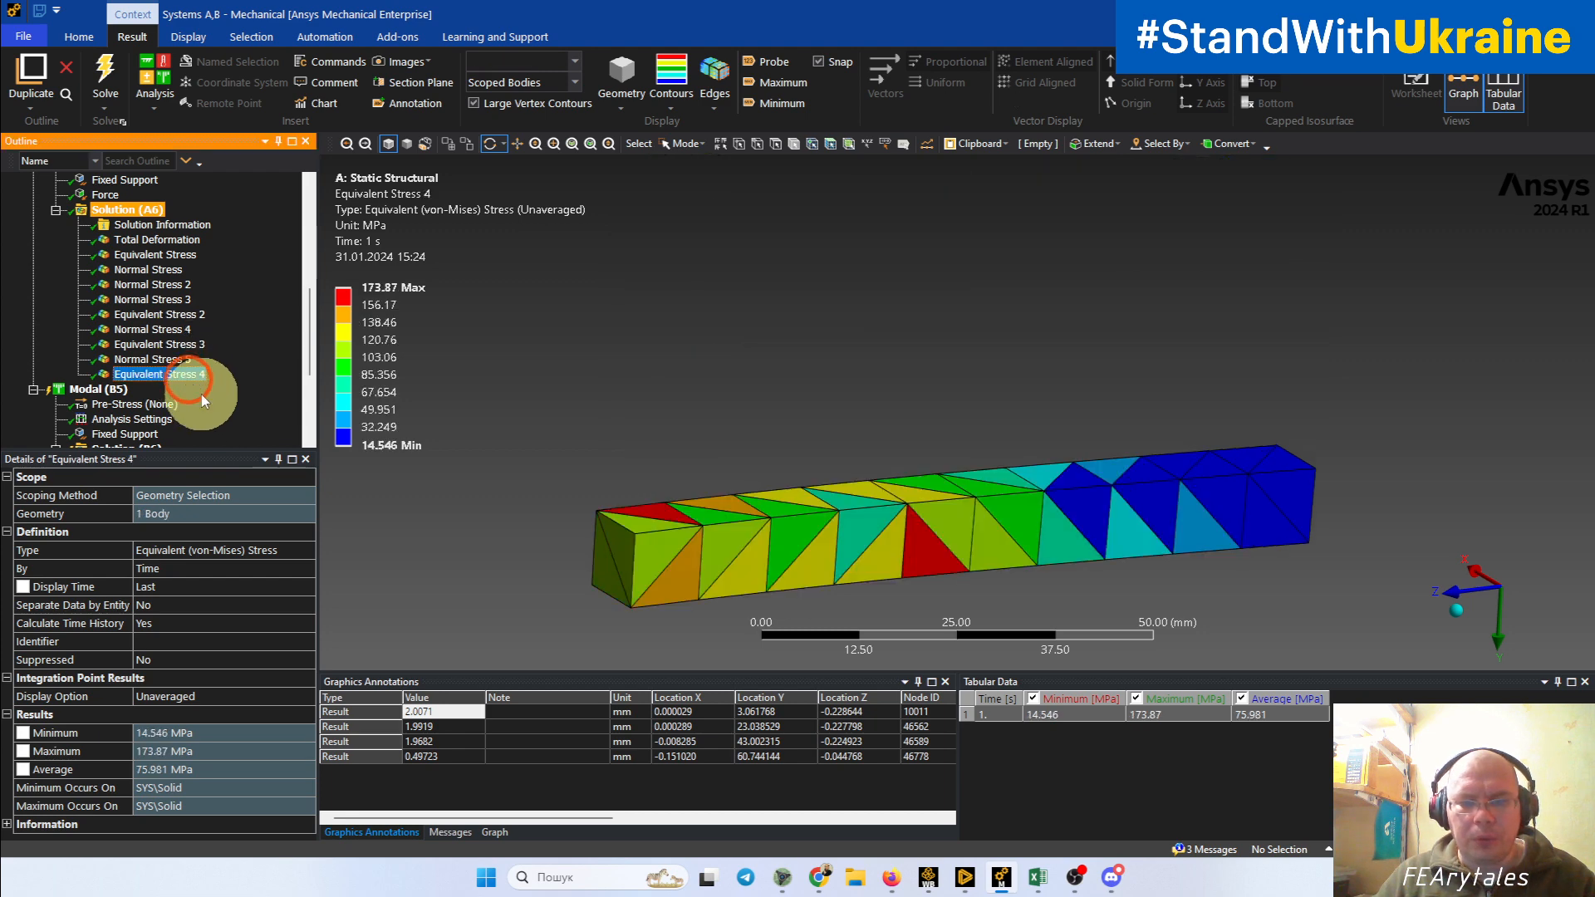
drag(901, 535, 919, 488)
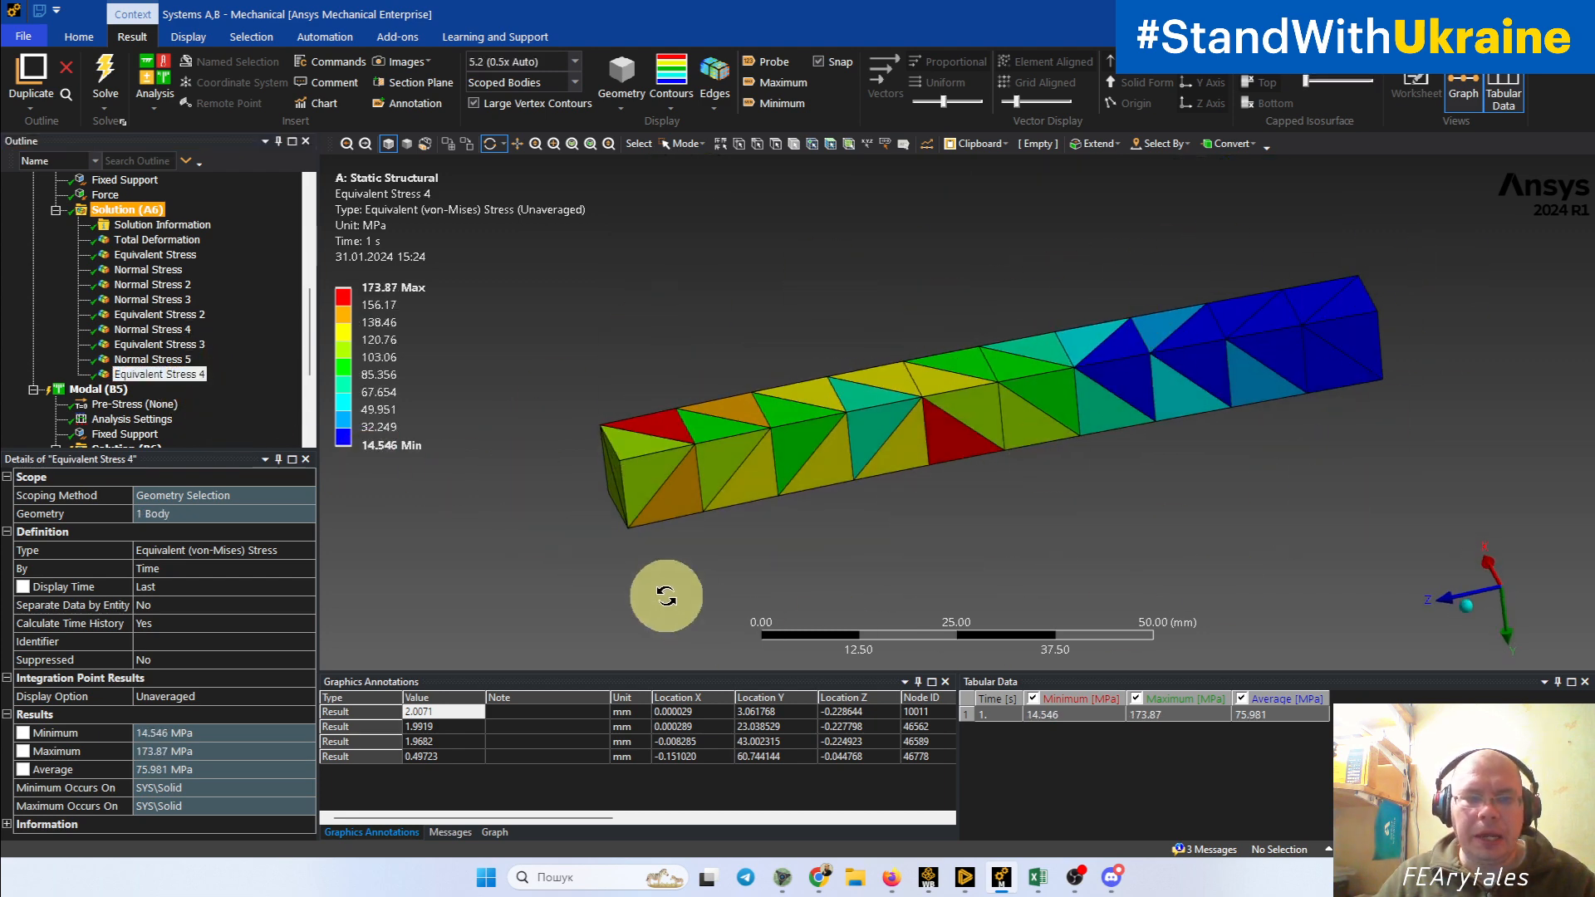
drag(1236, 363, 937, 333)
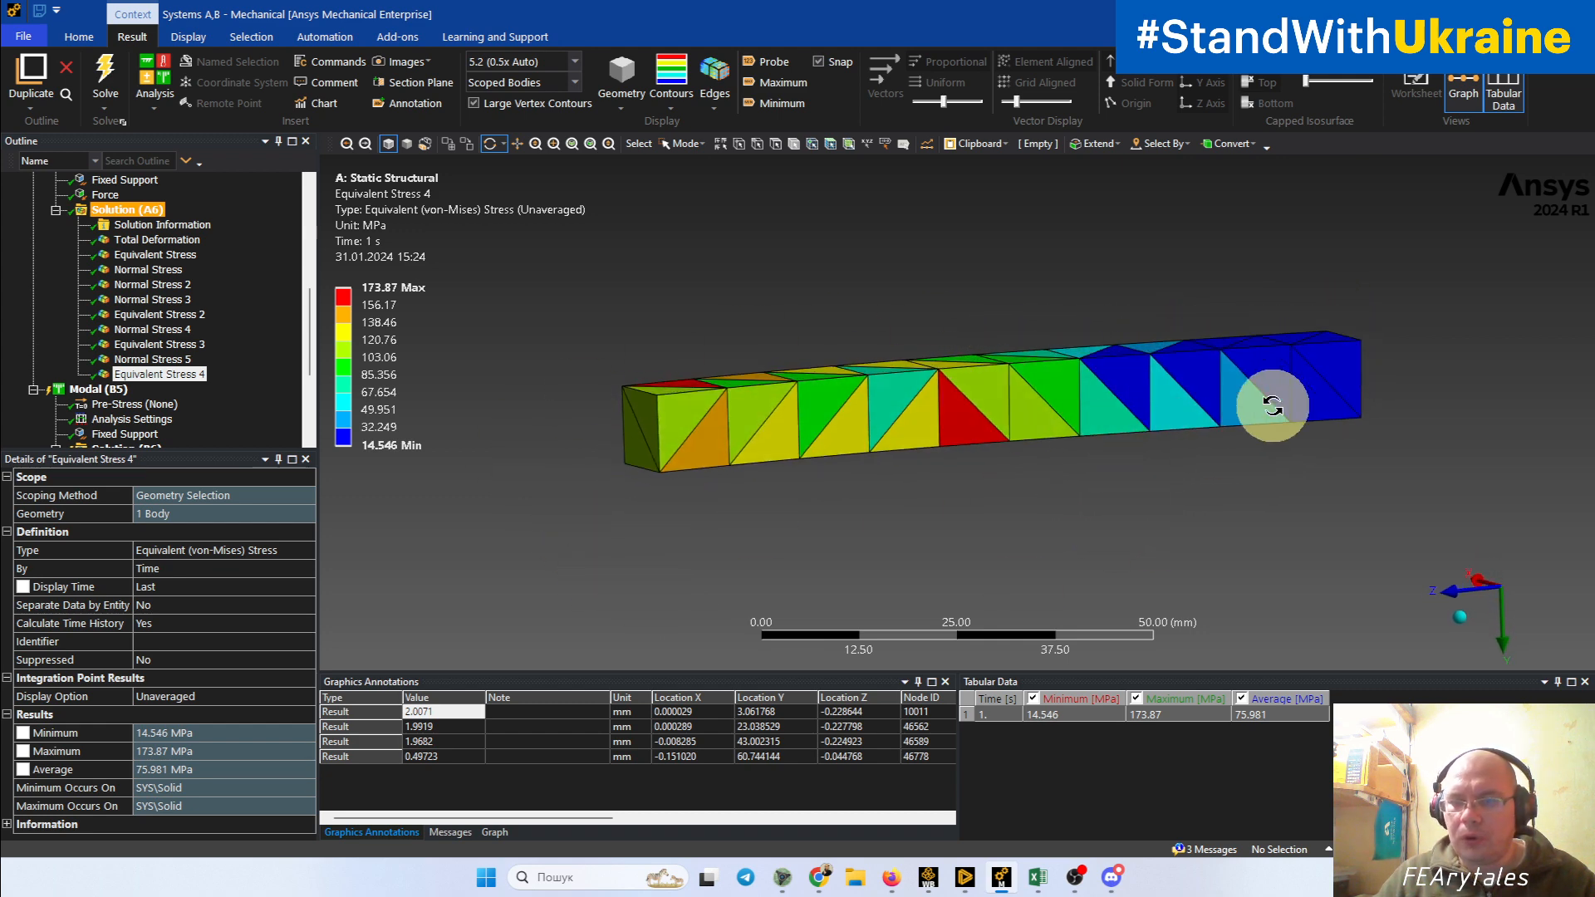
drag(1271, 416, 1305, 440)
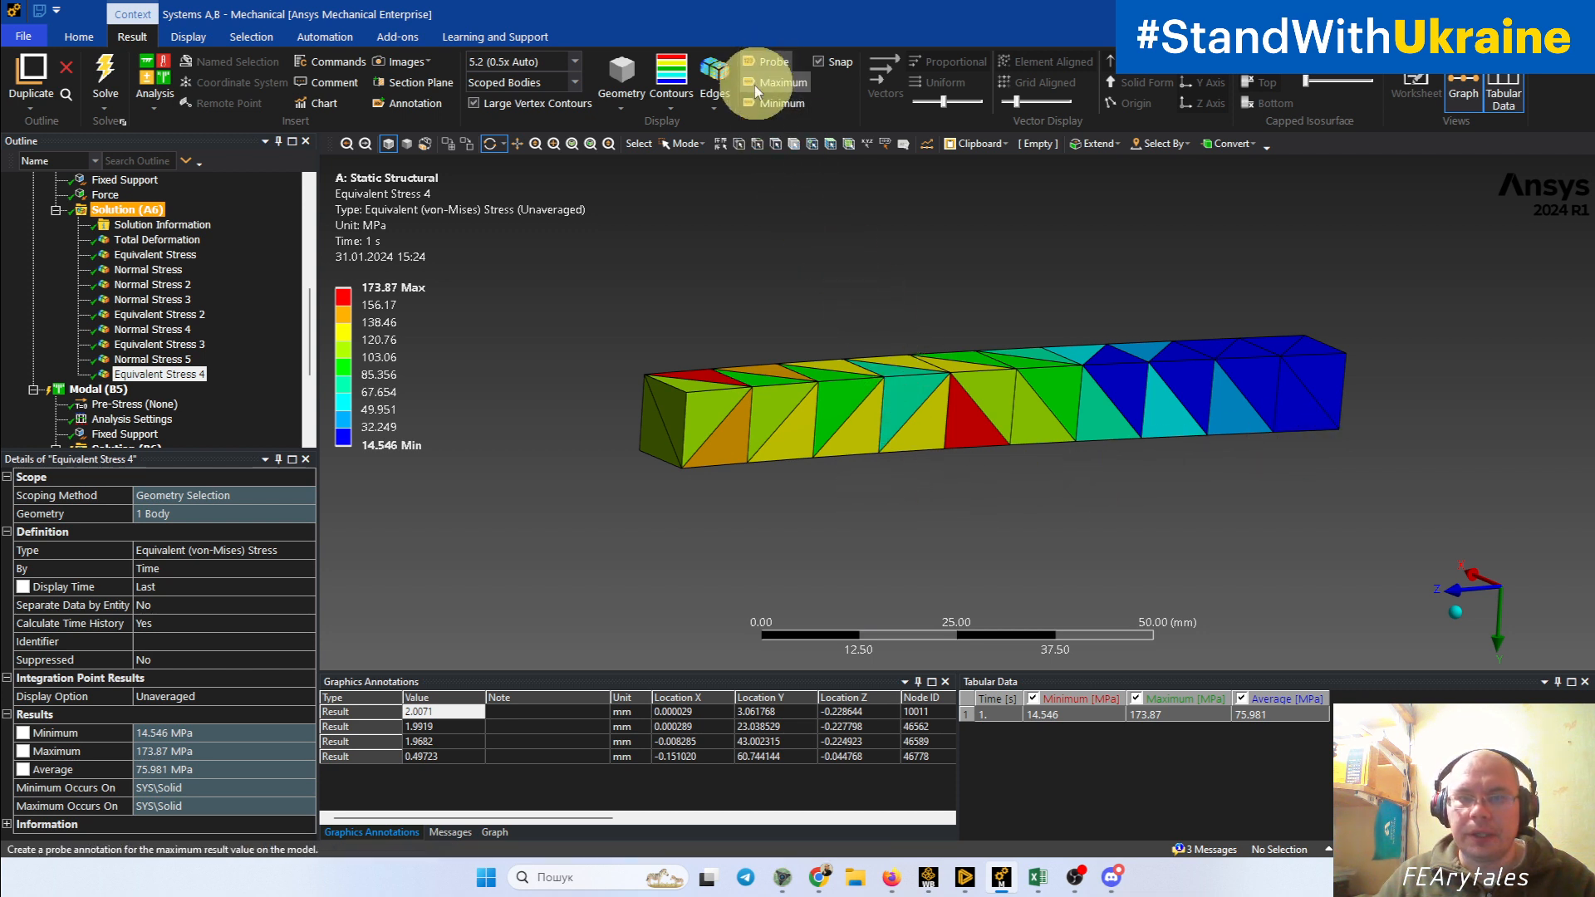
drag(850, 397, 714, 538)
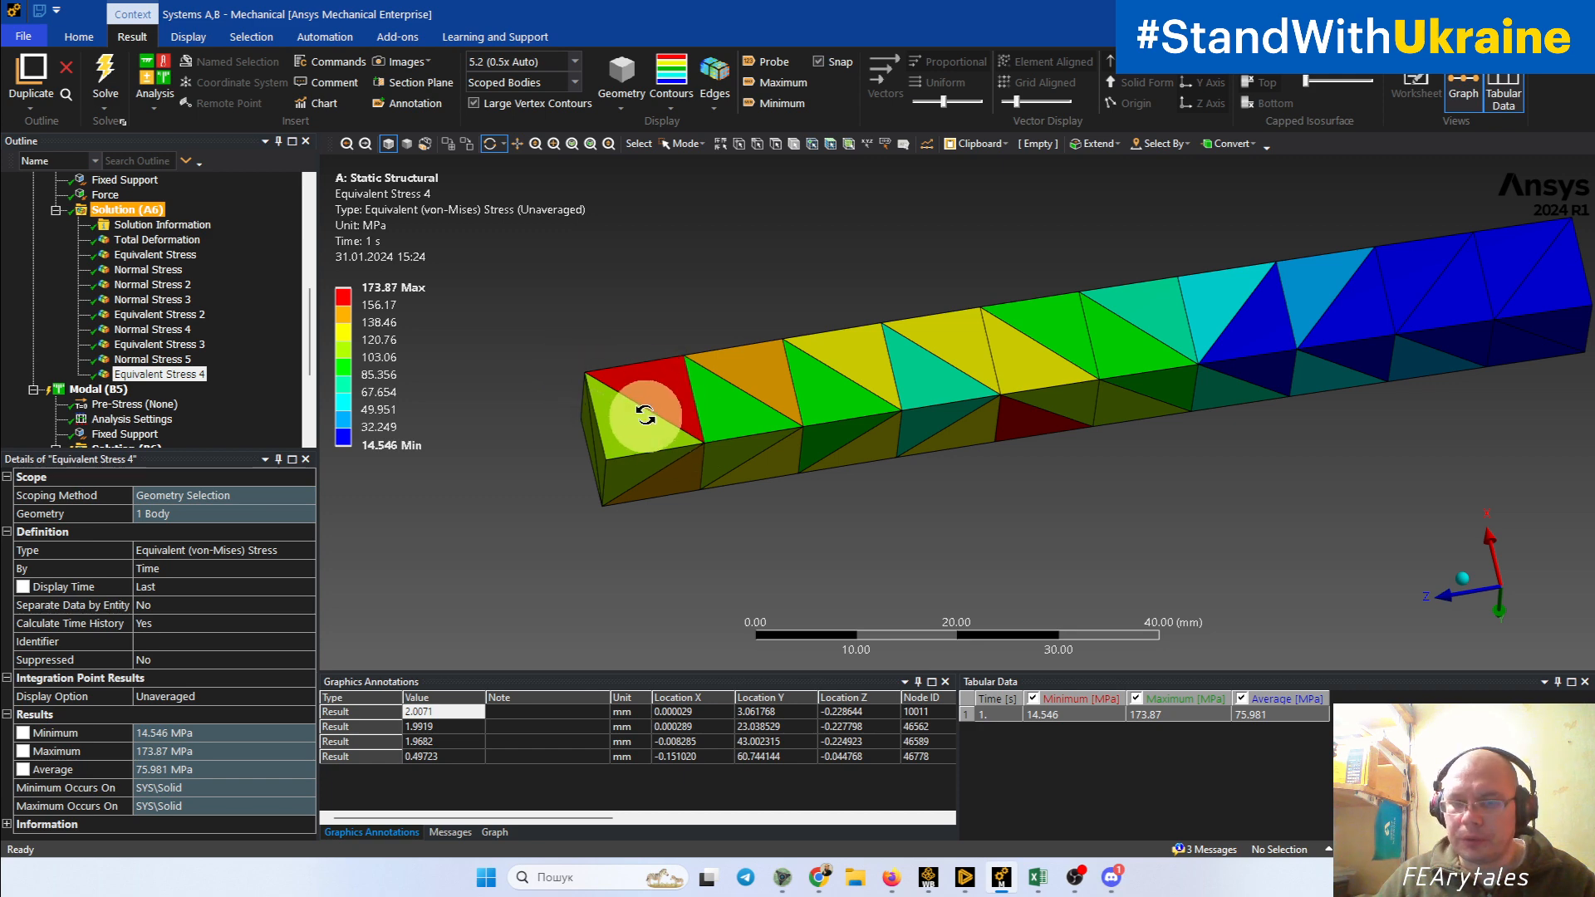
drag(645, 415, 606, 149)
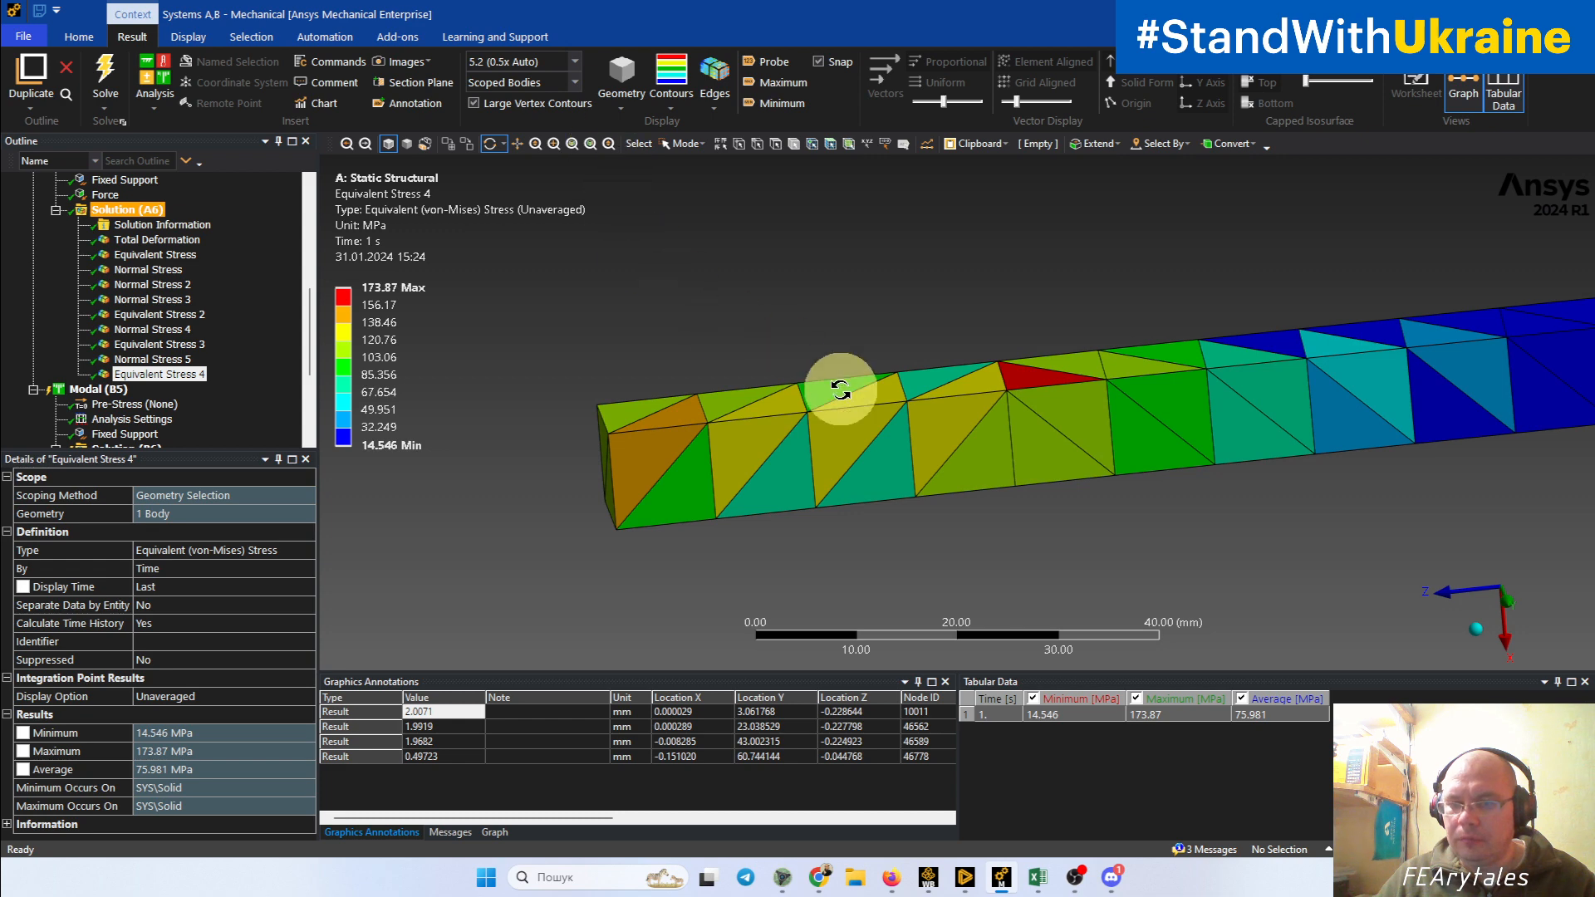
drag(964, 470, 898, 523)
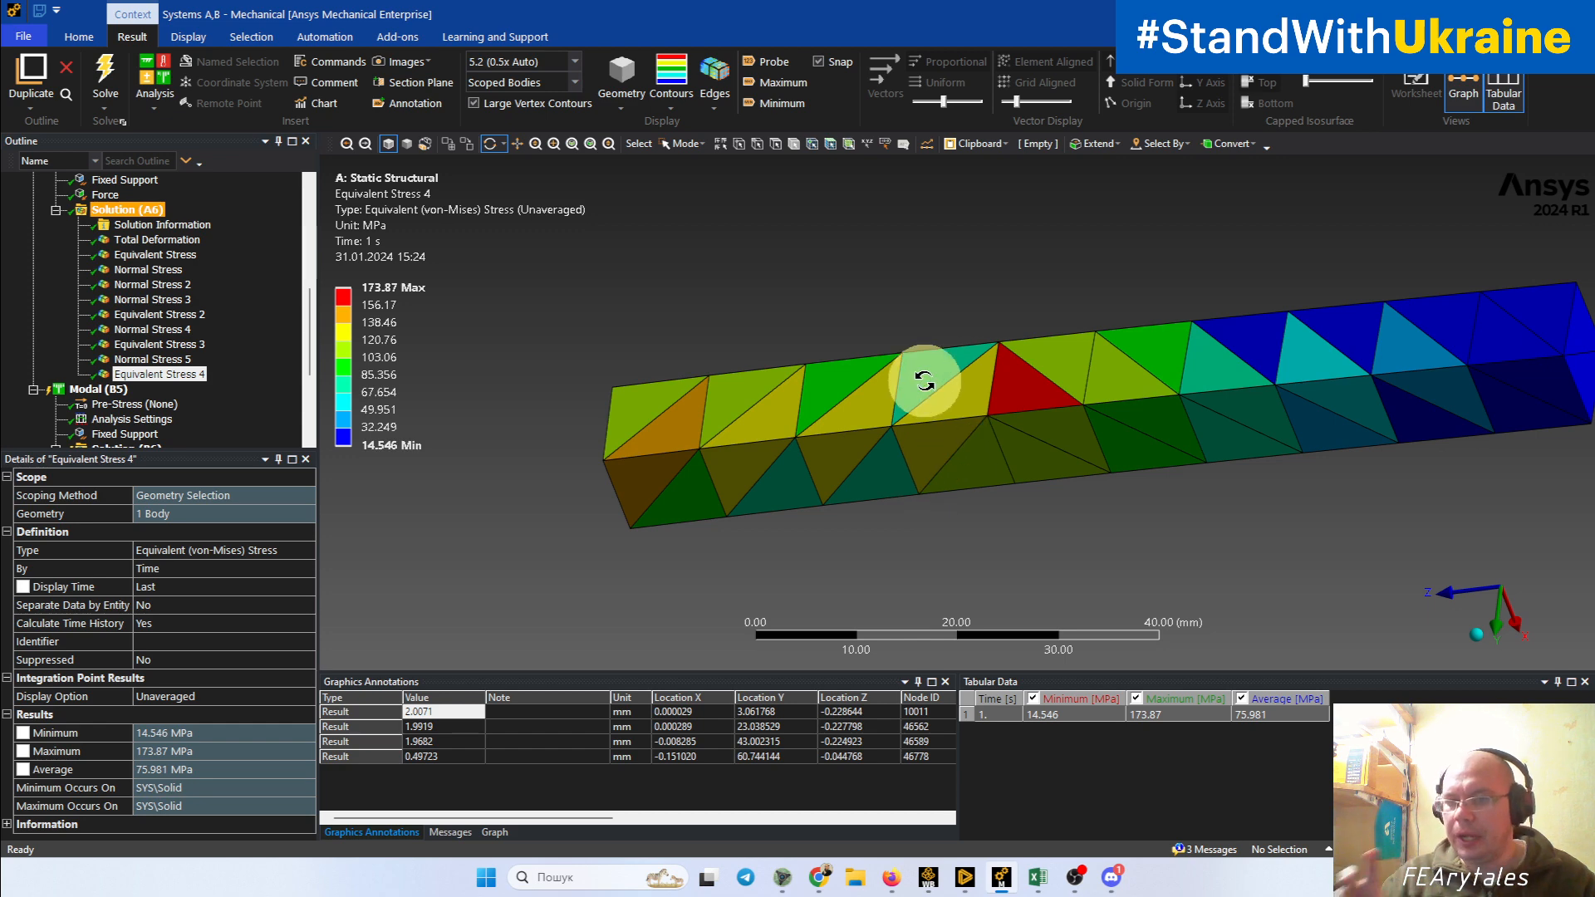
Step: Examine the highest-stress element at mid-length of the lower tetrahedral beam against its neighbouring elements
scroll(883, 389, down, 2)
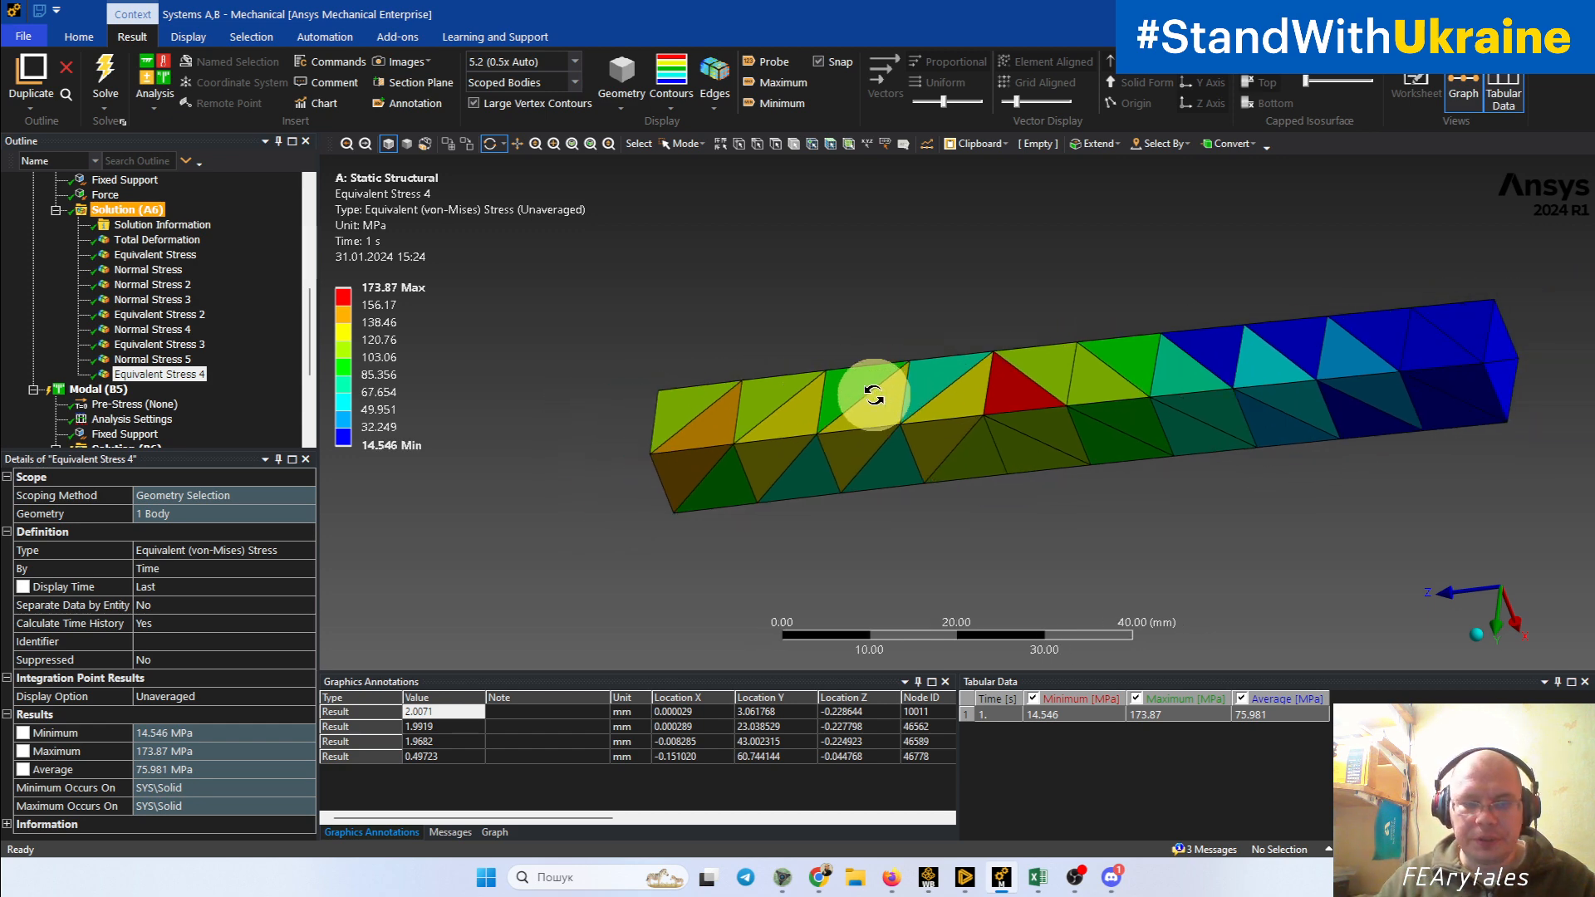
mouse_move(946, 393)
mouse_down()
mouse_move(872, 430)
mouse_move(944, 467)
mouse_move(1111, 463)
mouse_move(1122, 570)
mouse_move(1086, 402)
mouse_move(1025, 381)
mouse_up()
scroll(1025, 381, up, 8)
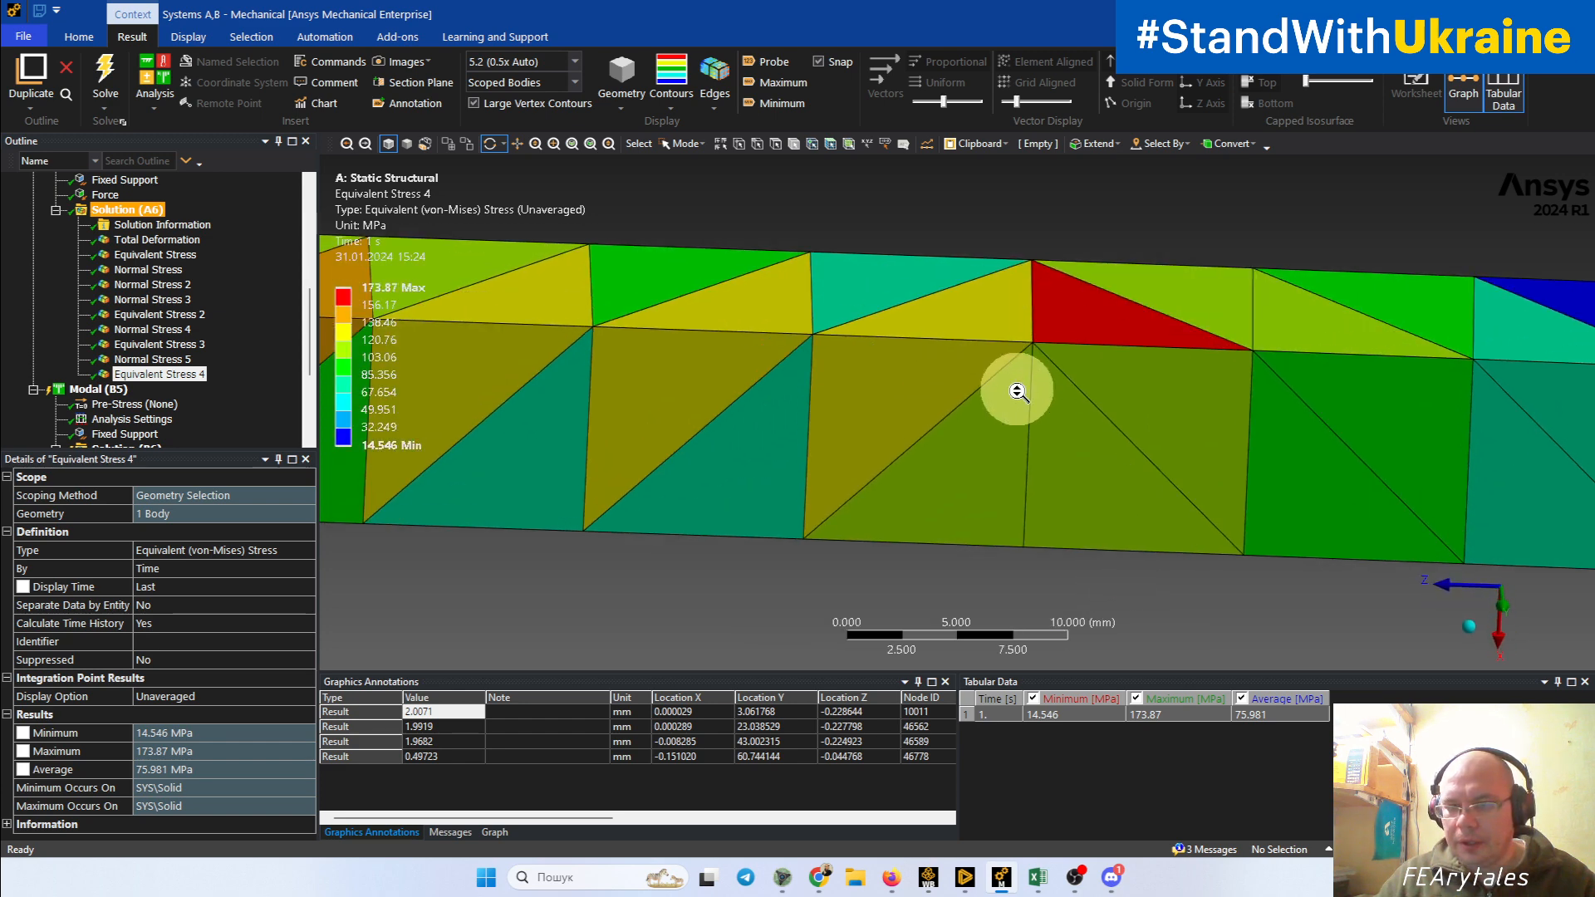
drag(1091, 423, 1125, 526)
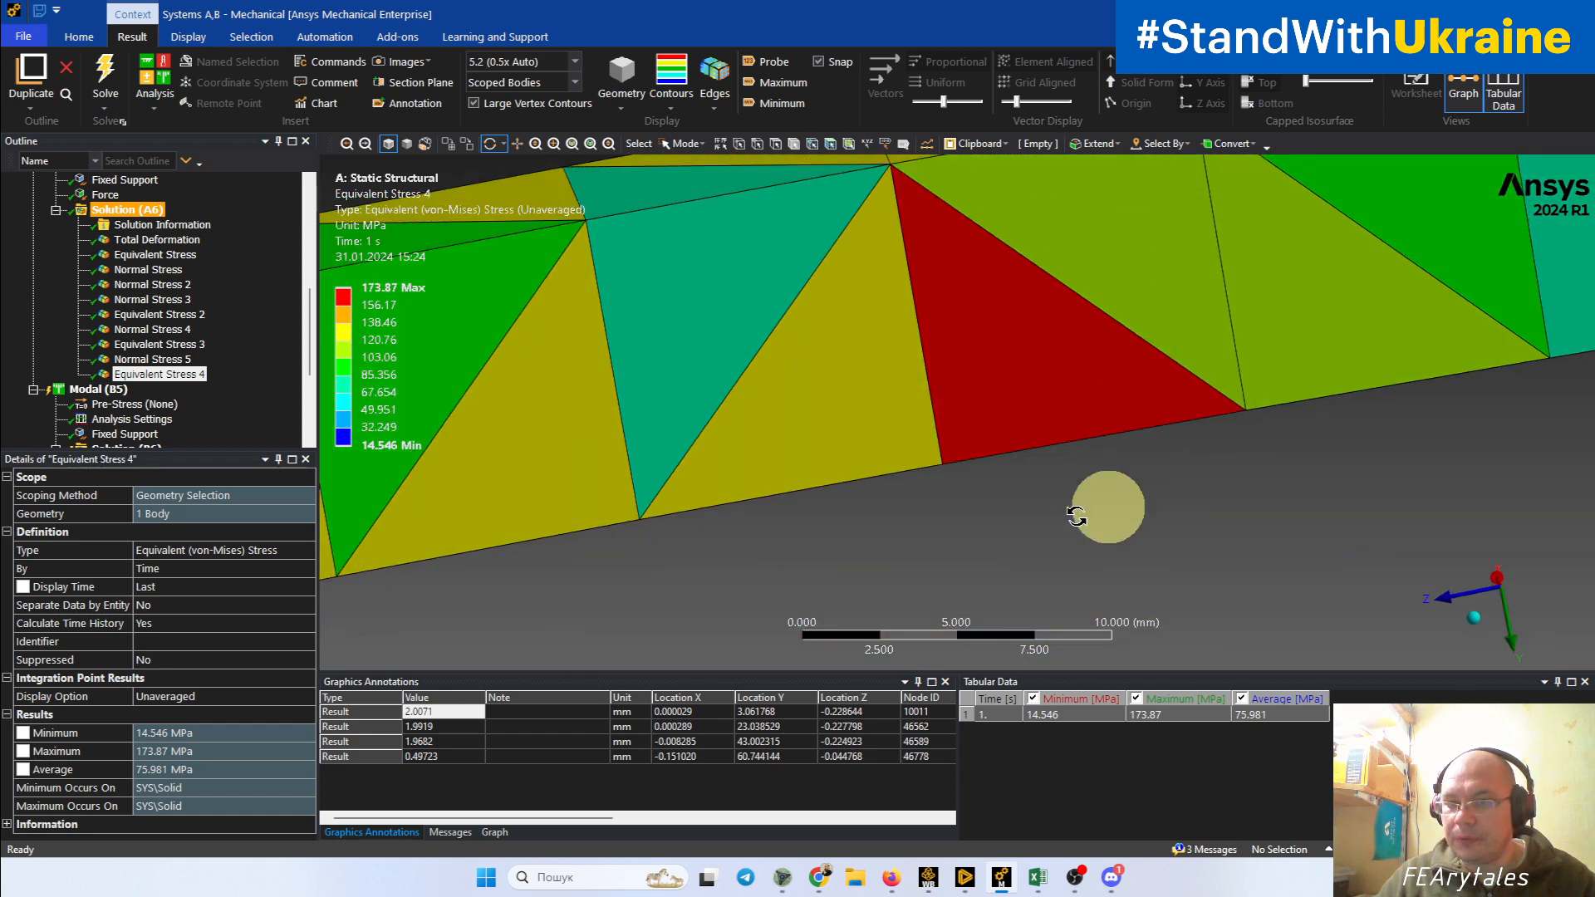
drag(1008, 224, 1006, 230)
scroll(1005, 230, down, 3)
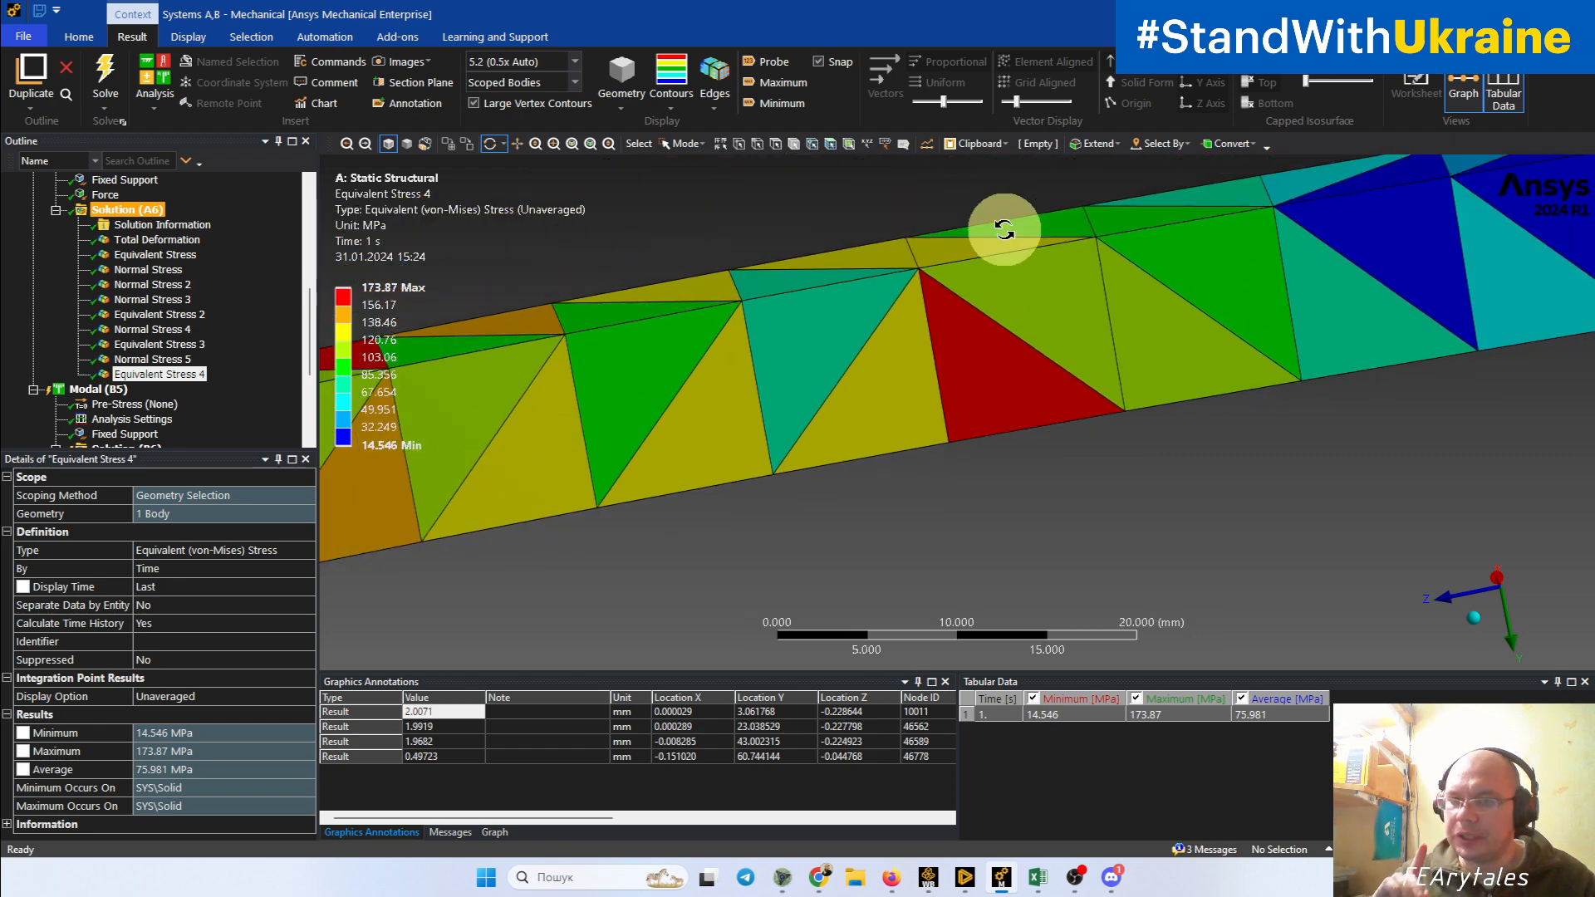
scroll(1005, 230, down, 2)
Step: Review the element-by-element unaveraged stress distribution along the whole lower tetrahedral beam
drag(1014, 274, 887, 438)
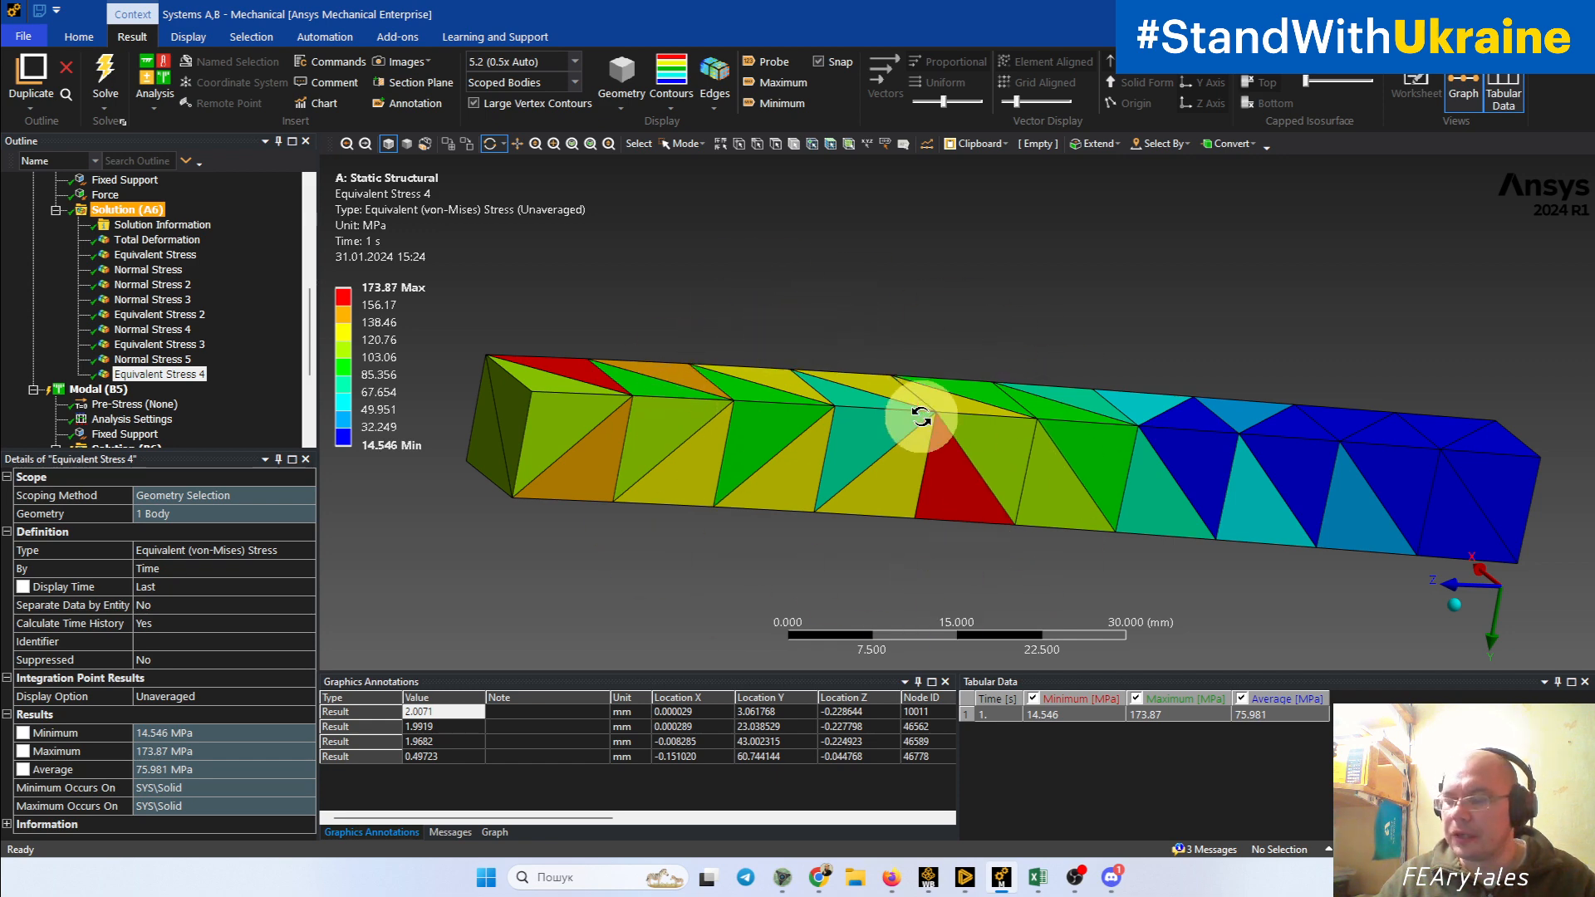
drag(945, 416, 933, 470)
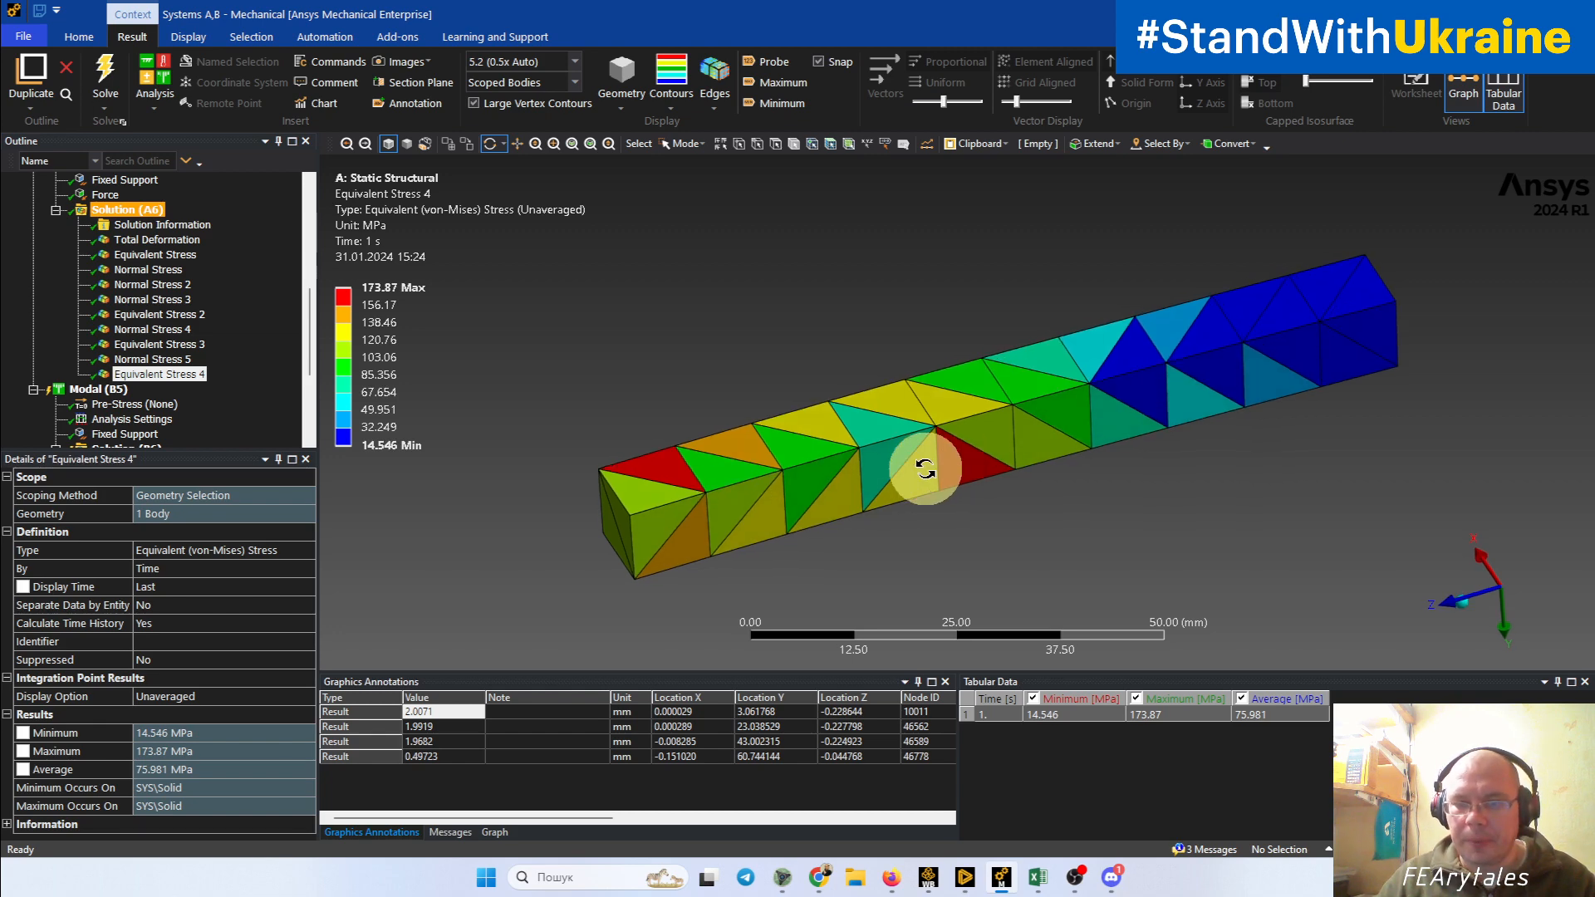
drag(925, 470, 897, 461)
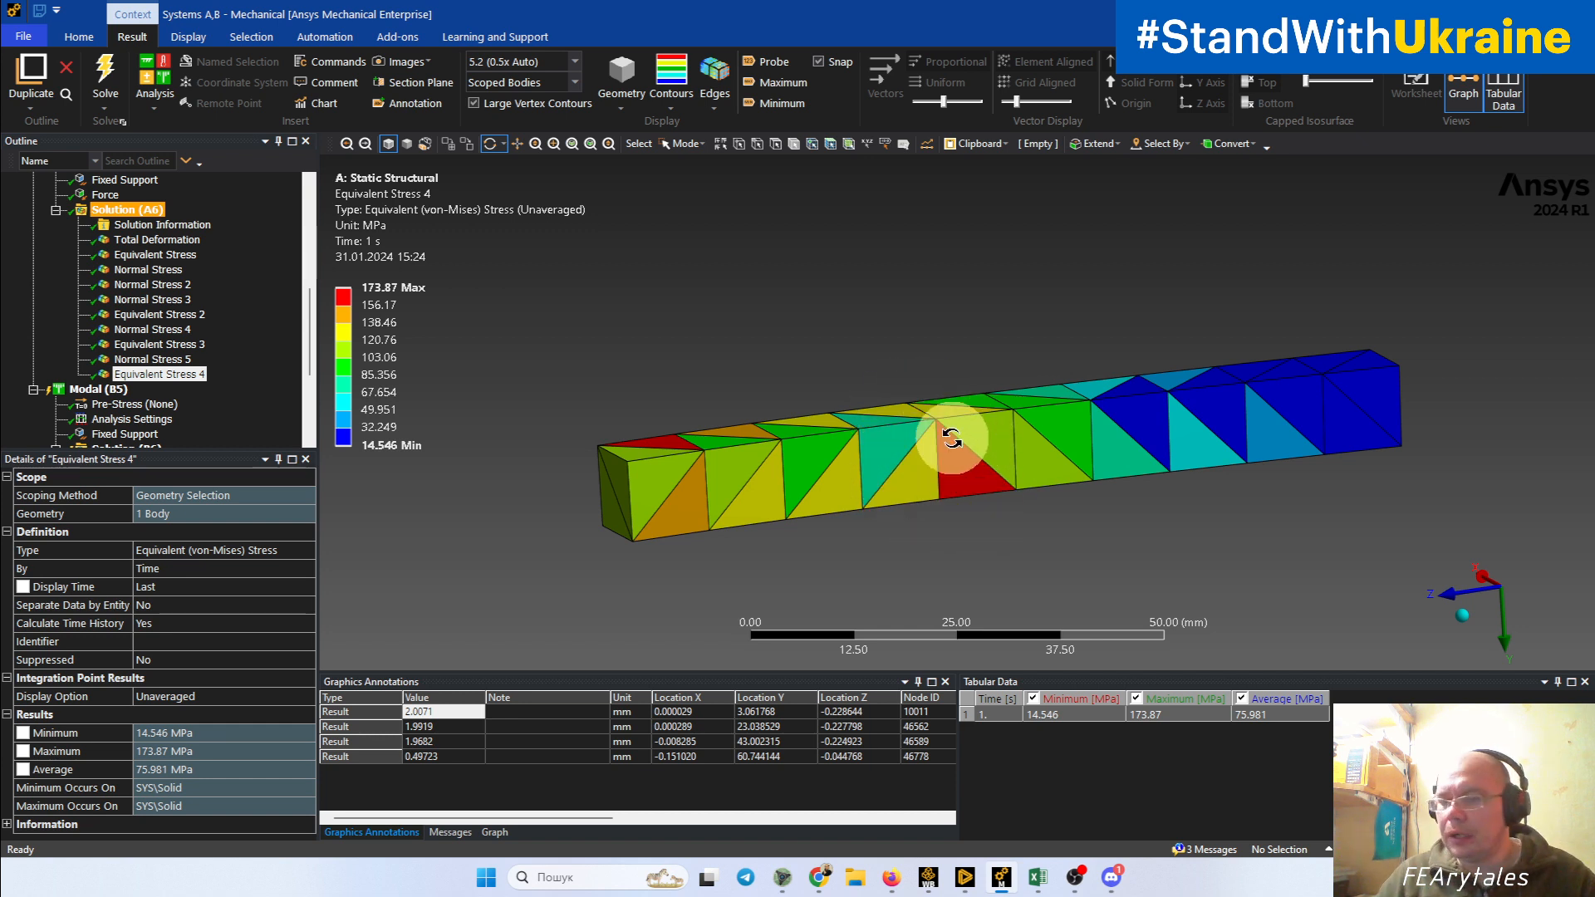
drag(937, 449, 1079, 456)
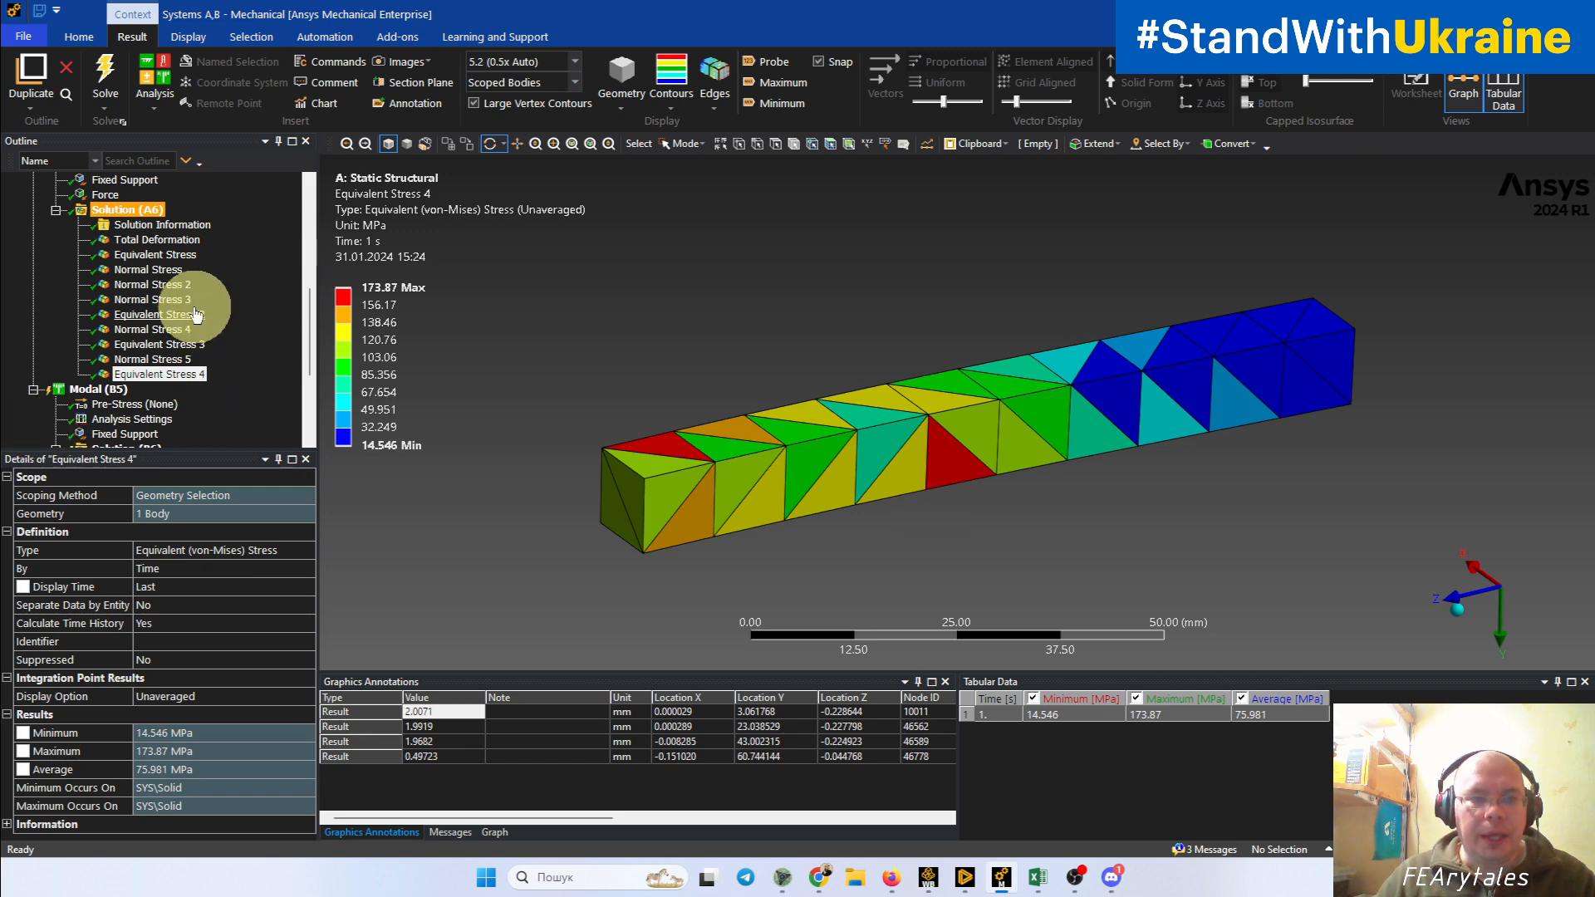
Step: Display the averaged Equivalent Stress and the X-axis Normal Stress results and compare them on all four beams
click(182, 255)
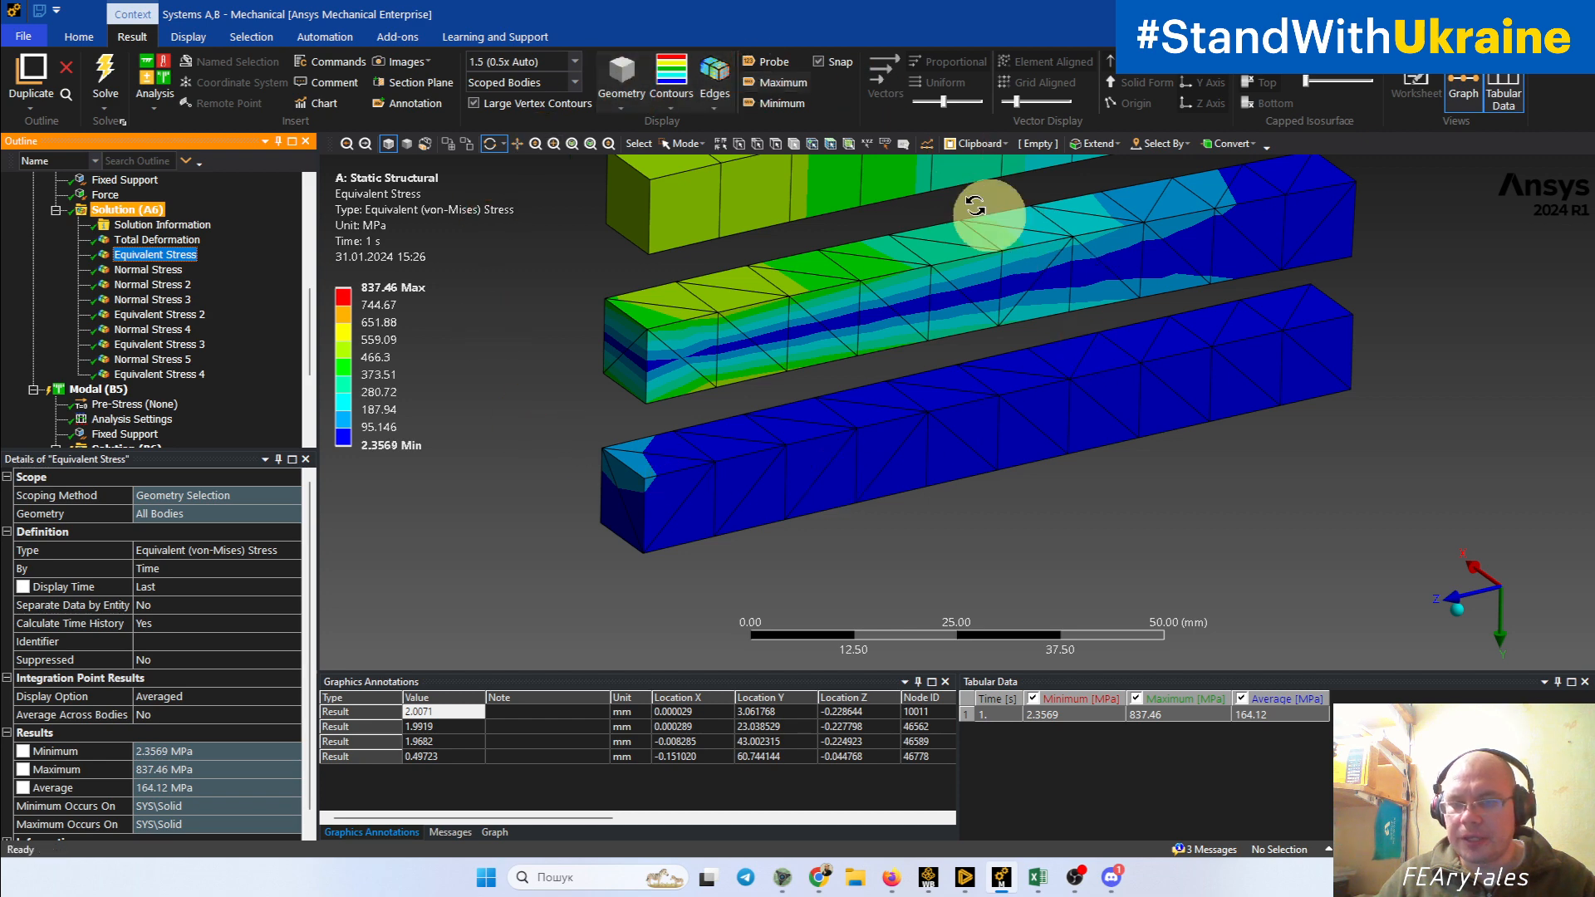
mouse_move(969, 208)
mouse_down()
mouse_move(841, 304)
mouse_move(886, 298)
mouse_up()
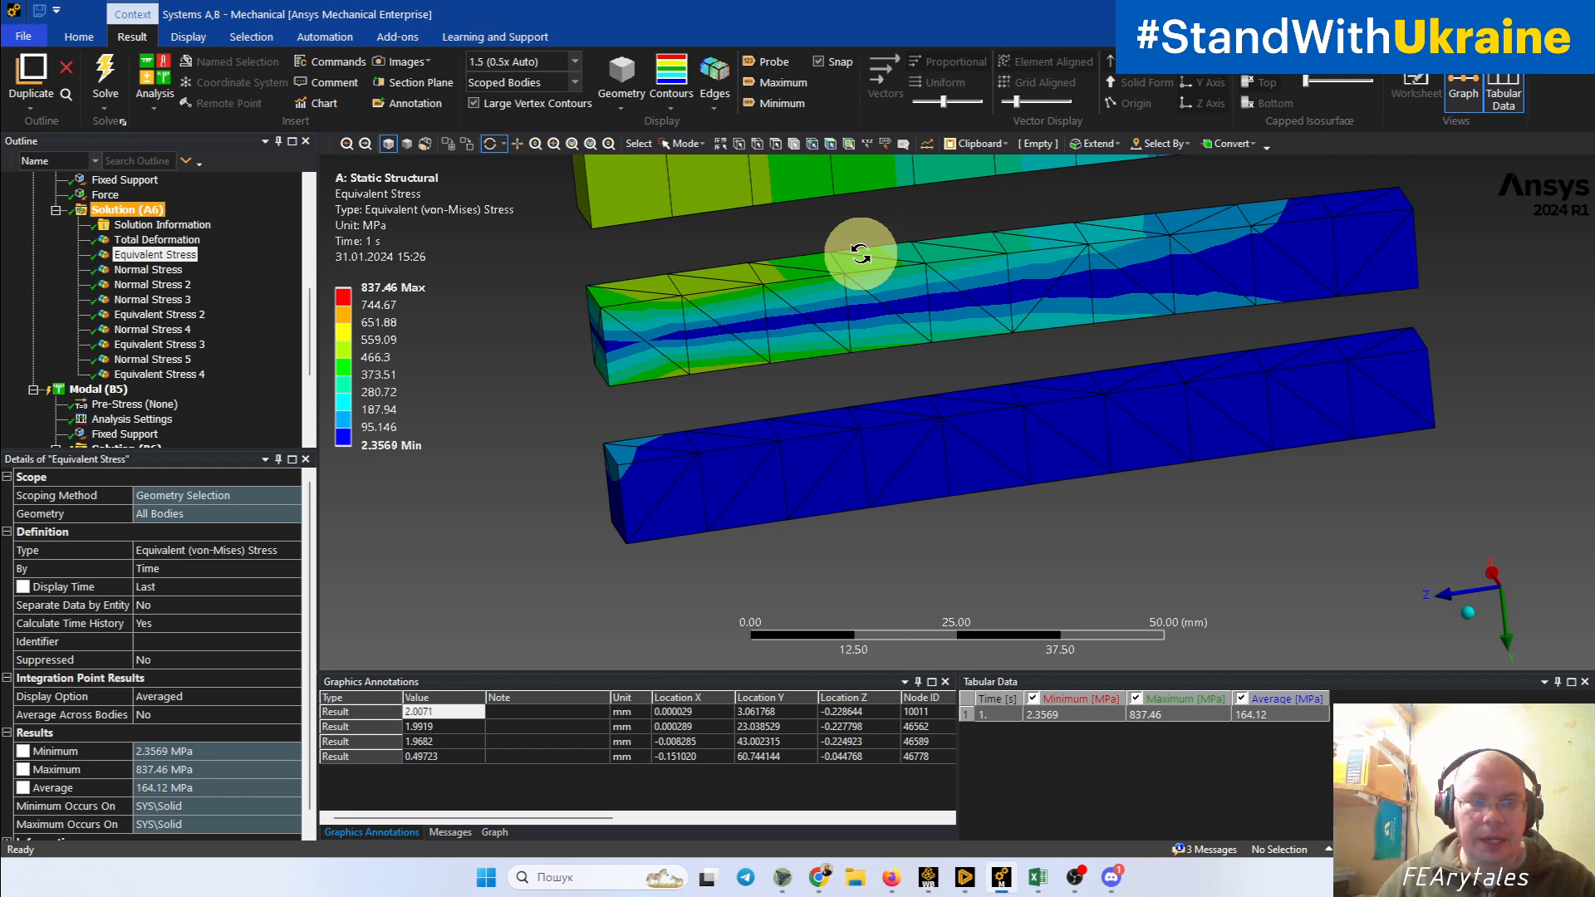
click(165, 271)
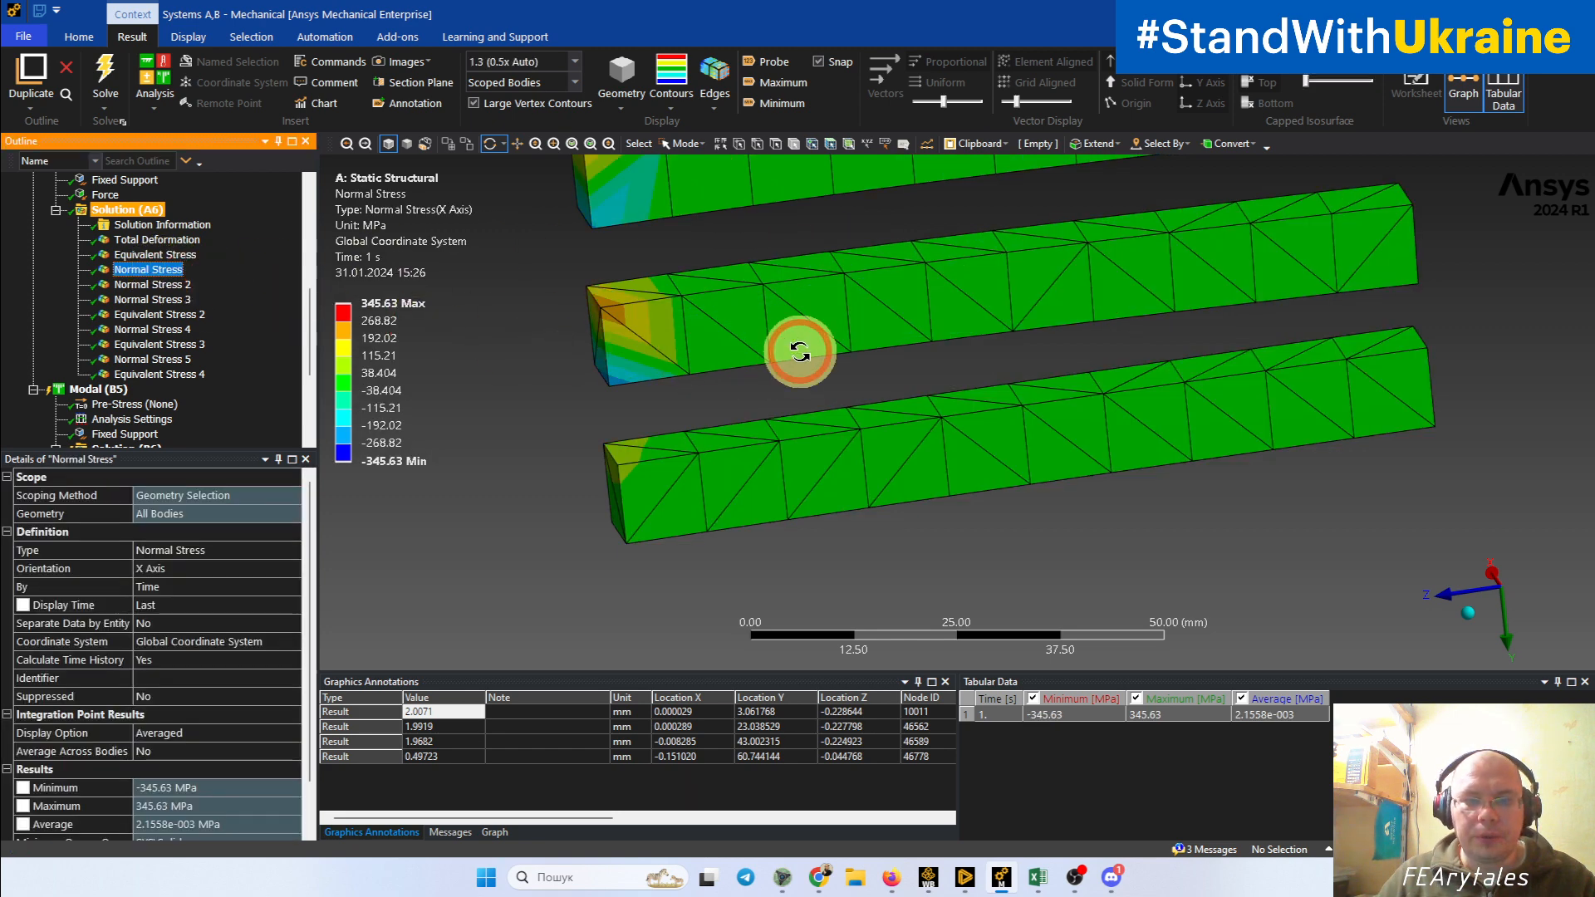
ctrl+middle_drag(800, 351, 826, 485)
scroll(831, 478, down, 3)
middle_drag(830, 427, 848, 478)
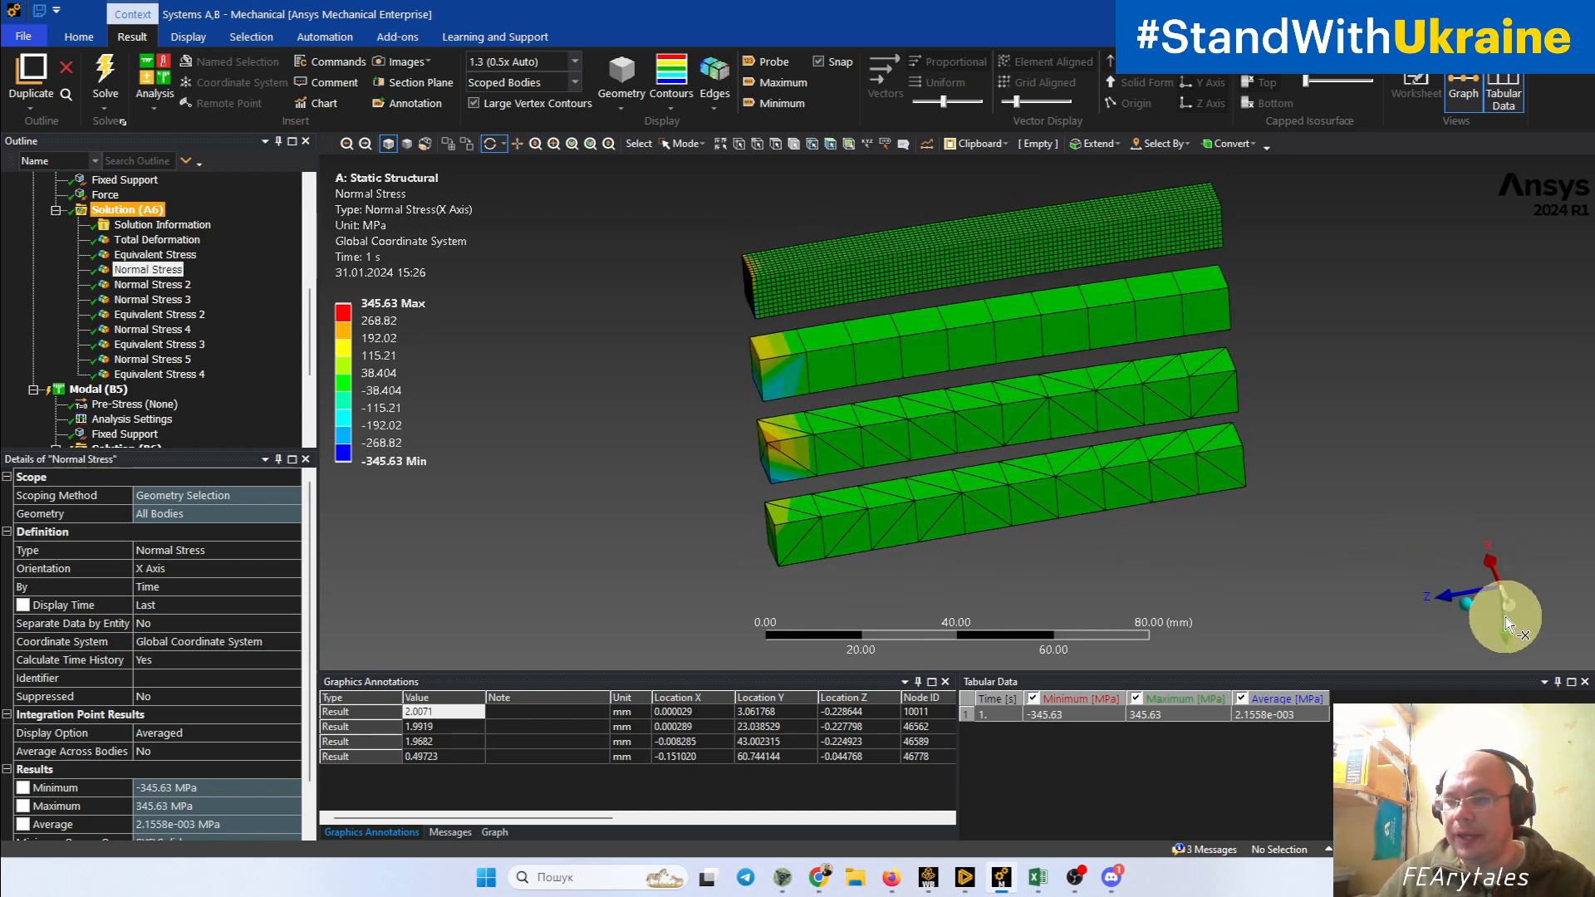
Step: Display the Y-axis Normal Stress 2 result and set the legend's outer band limits to 1 and -1 MPa
click(150, 285)
middle_drag(765, 434, 676, 476)
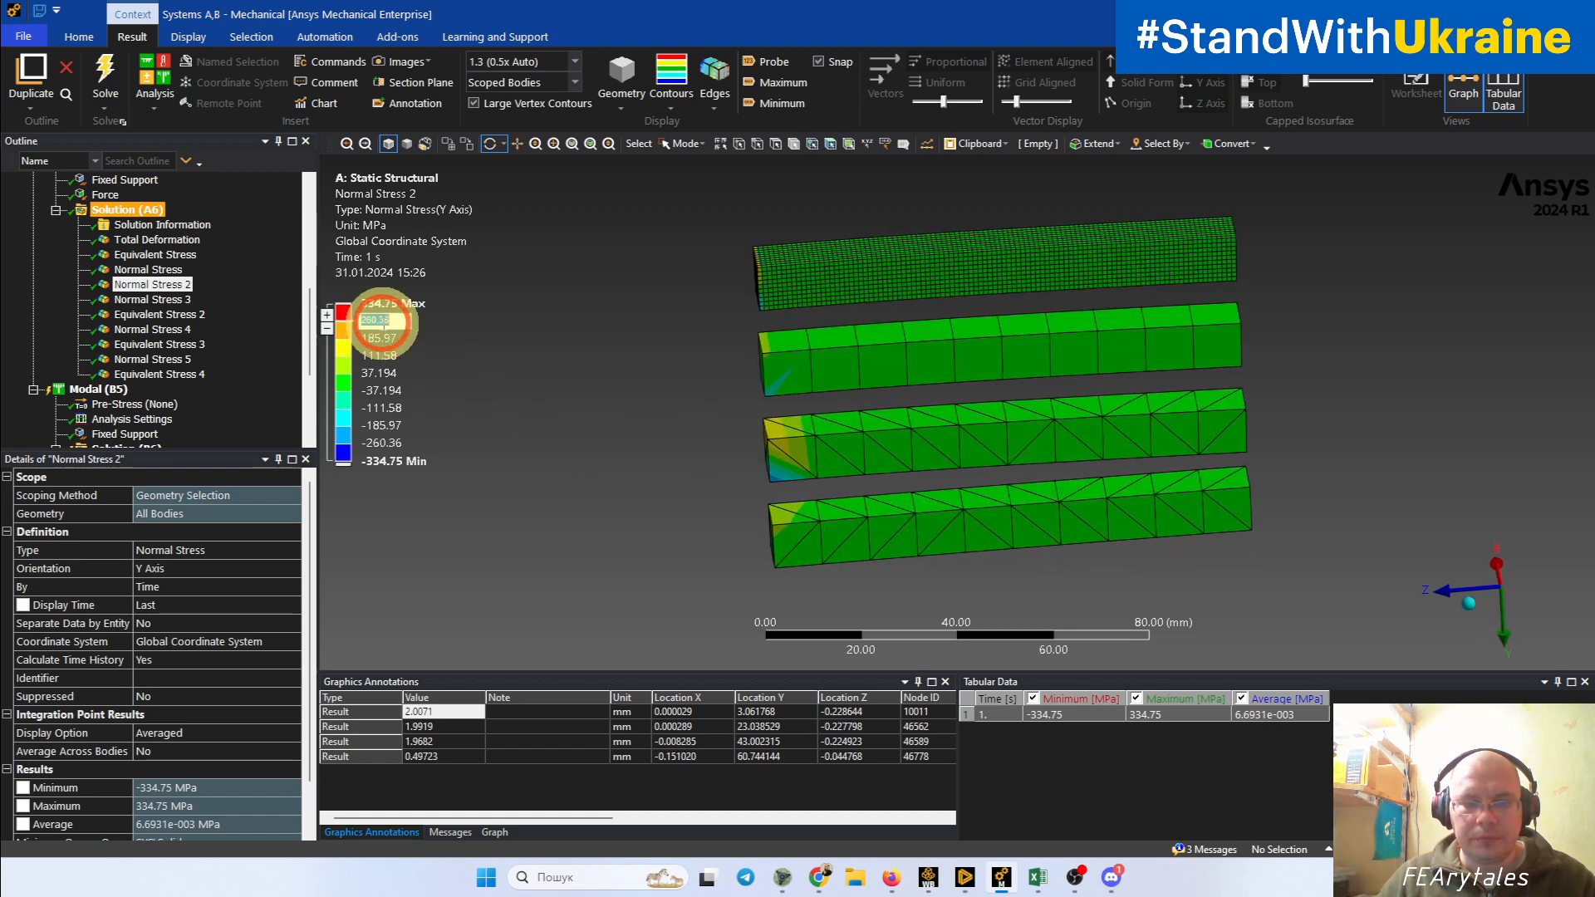
text(1)
key(Return)
click(367, 391)
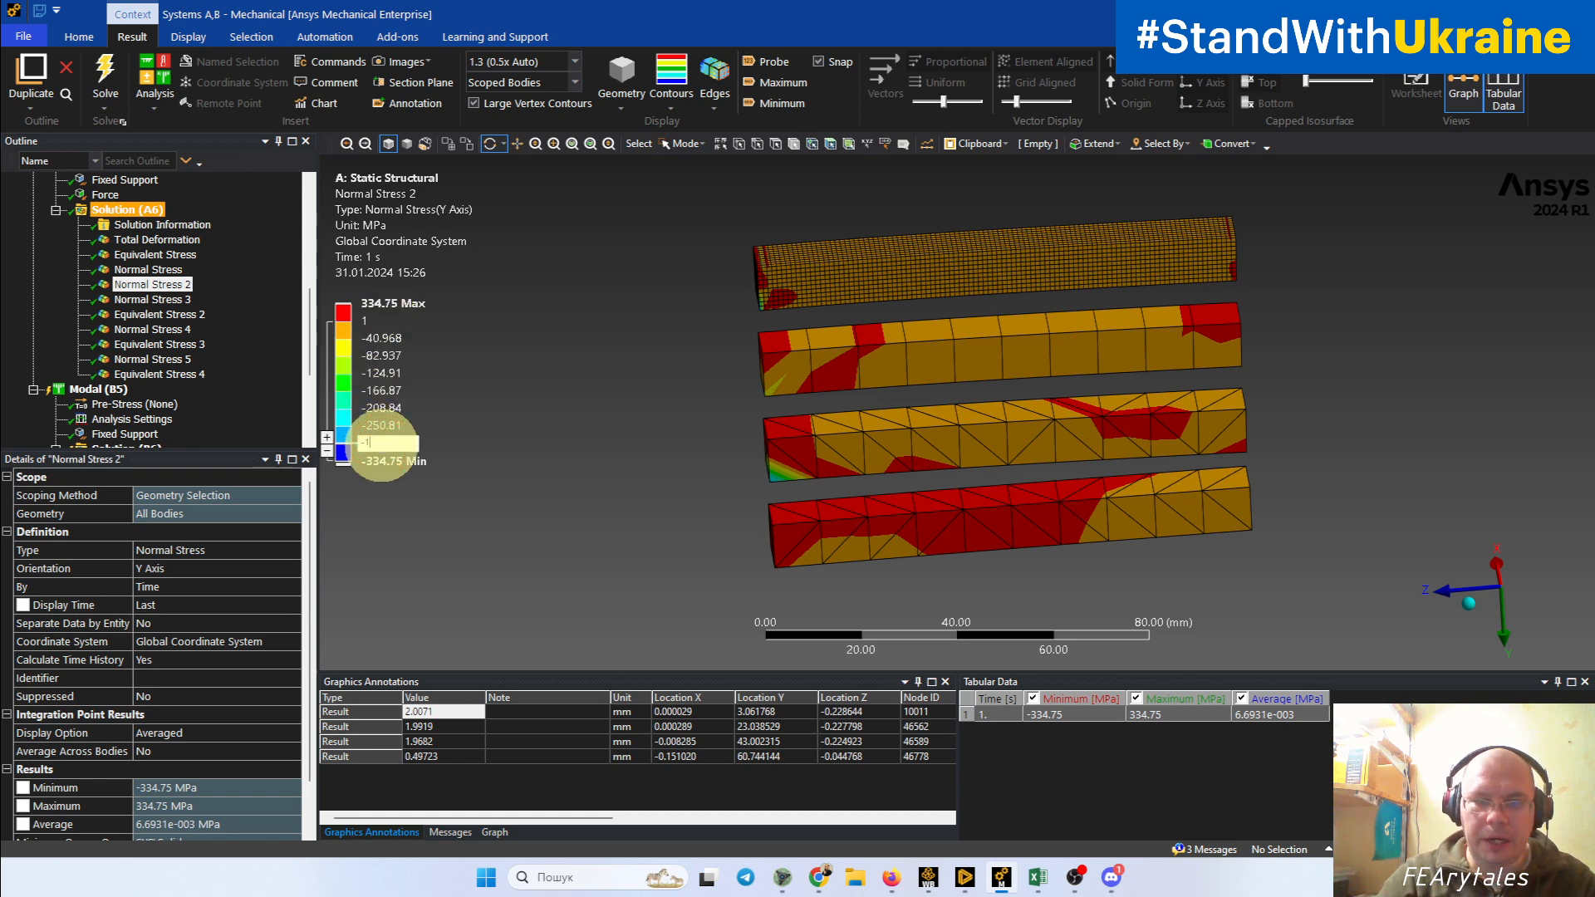
click(384, 442)
text(-1)
key(Return)
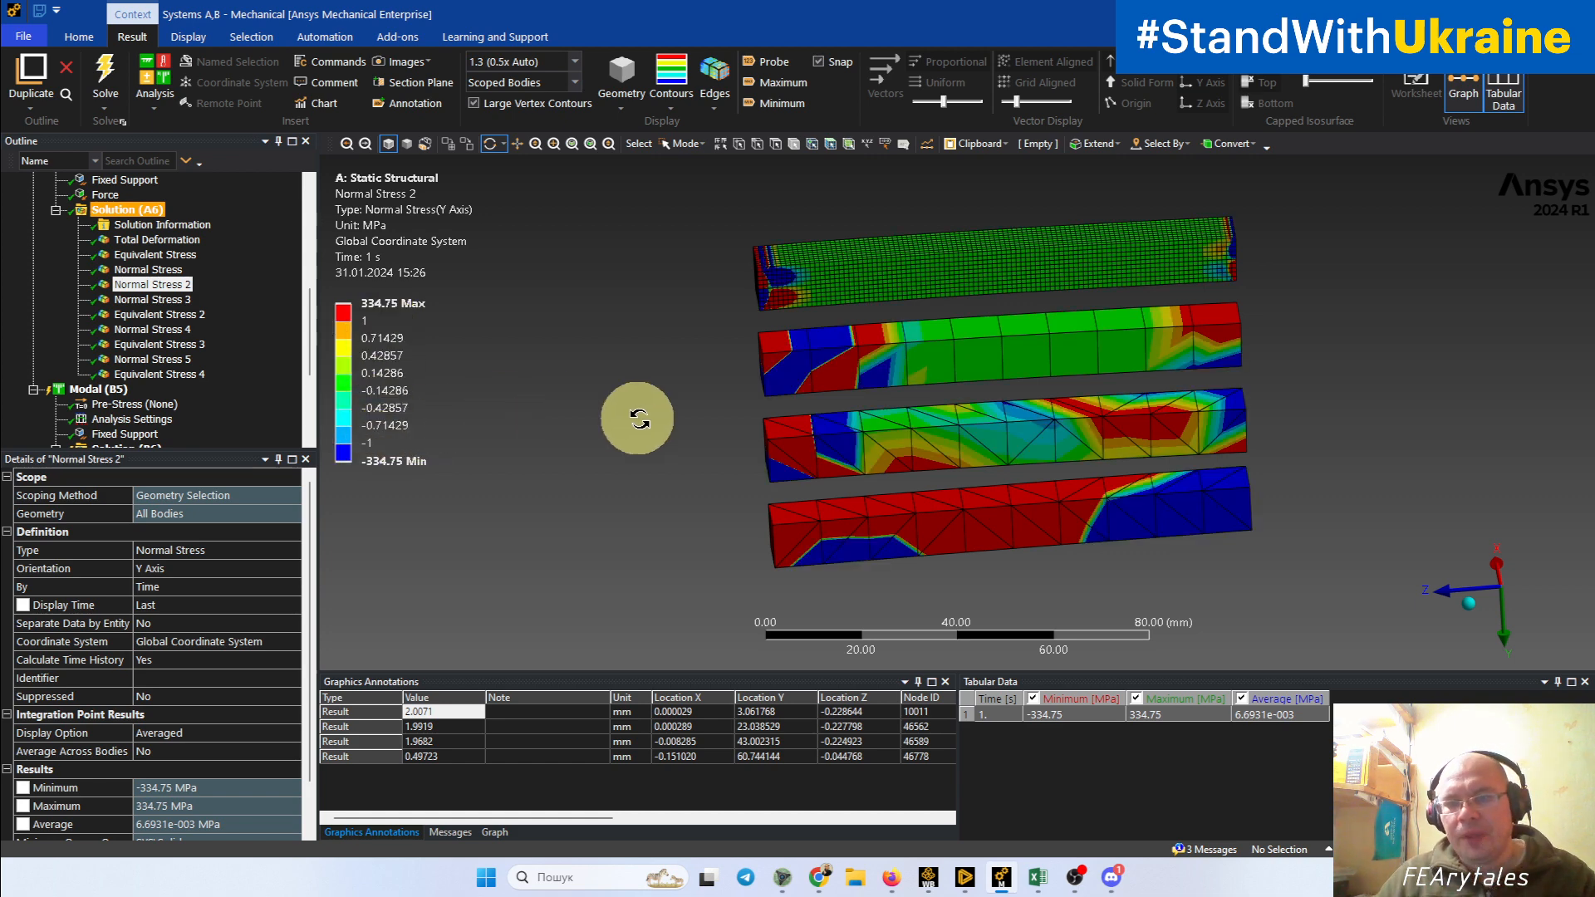
Step: Inspect the Y-axis normal stress near both ends of the finely meshed hexahedral beam
drag(634, 417, 704, 381)
middle_drag(704, 380, 698, 398)
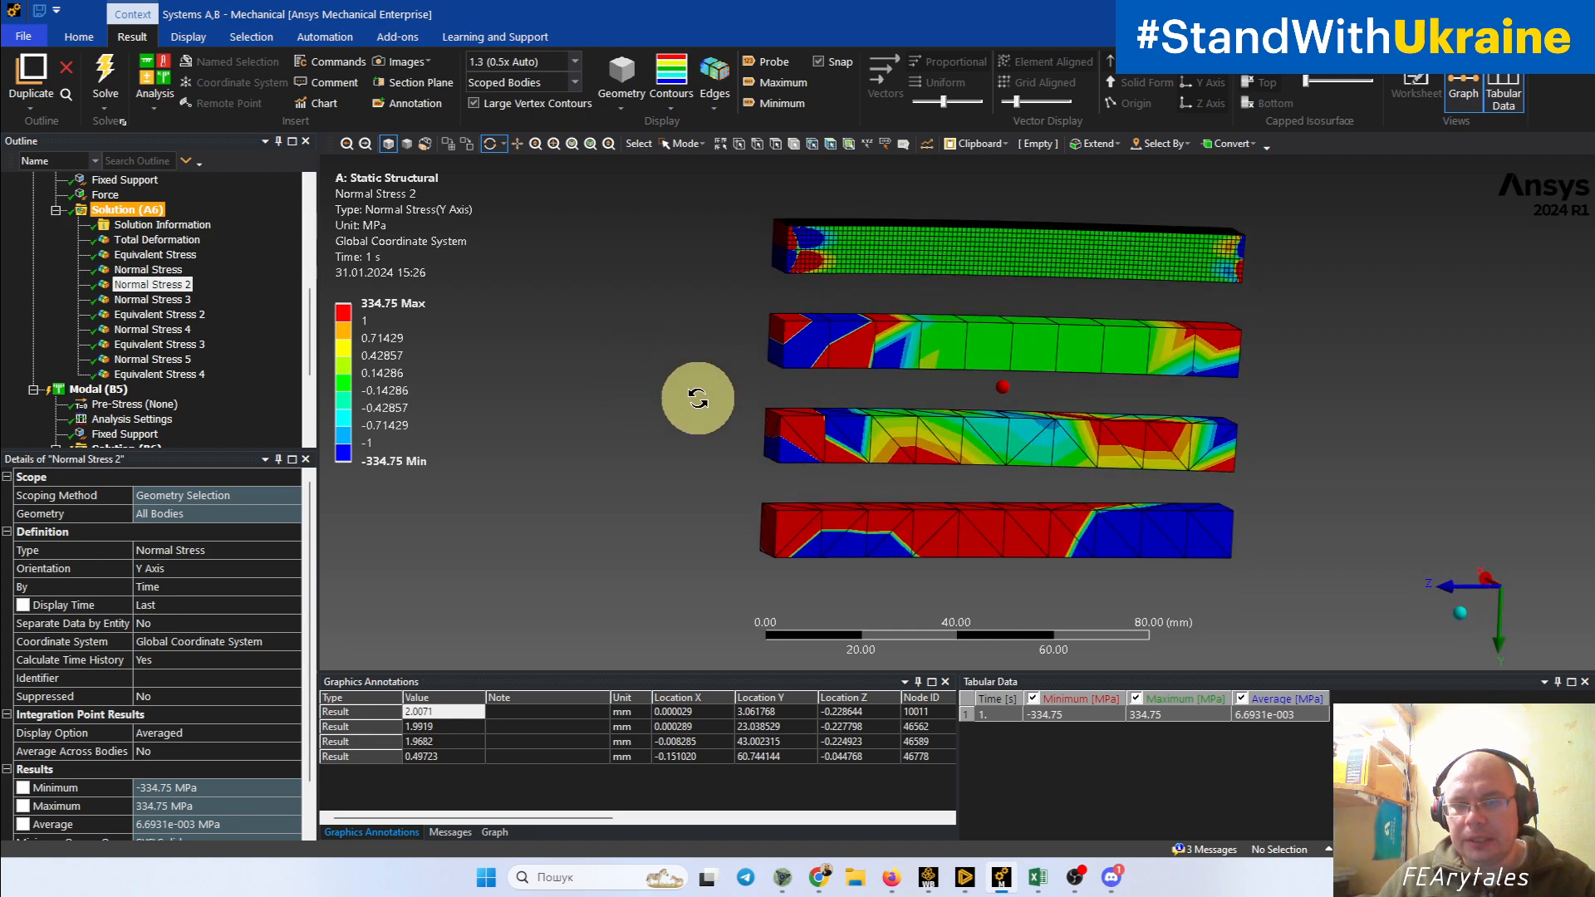
scroll(775, 314, up, 4)
ctrl+middle_drag(866, 263, 850, 492)
drag(850, 493, 751, 452)
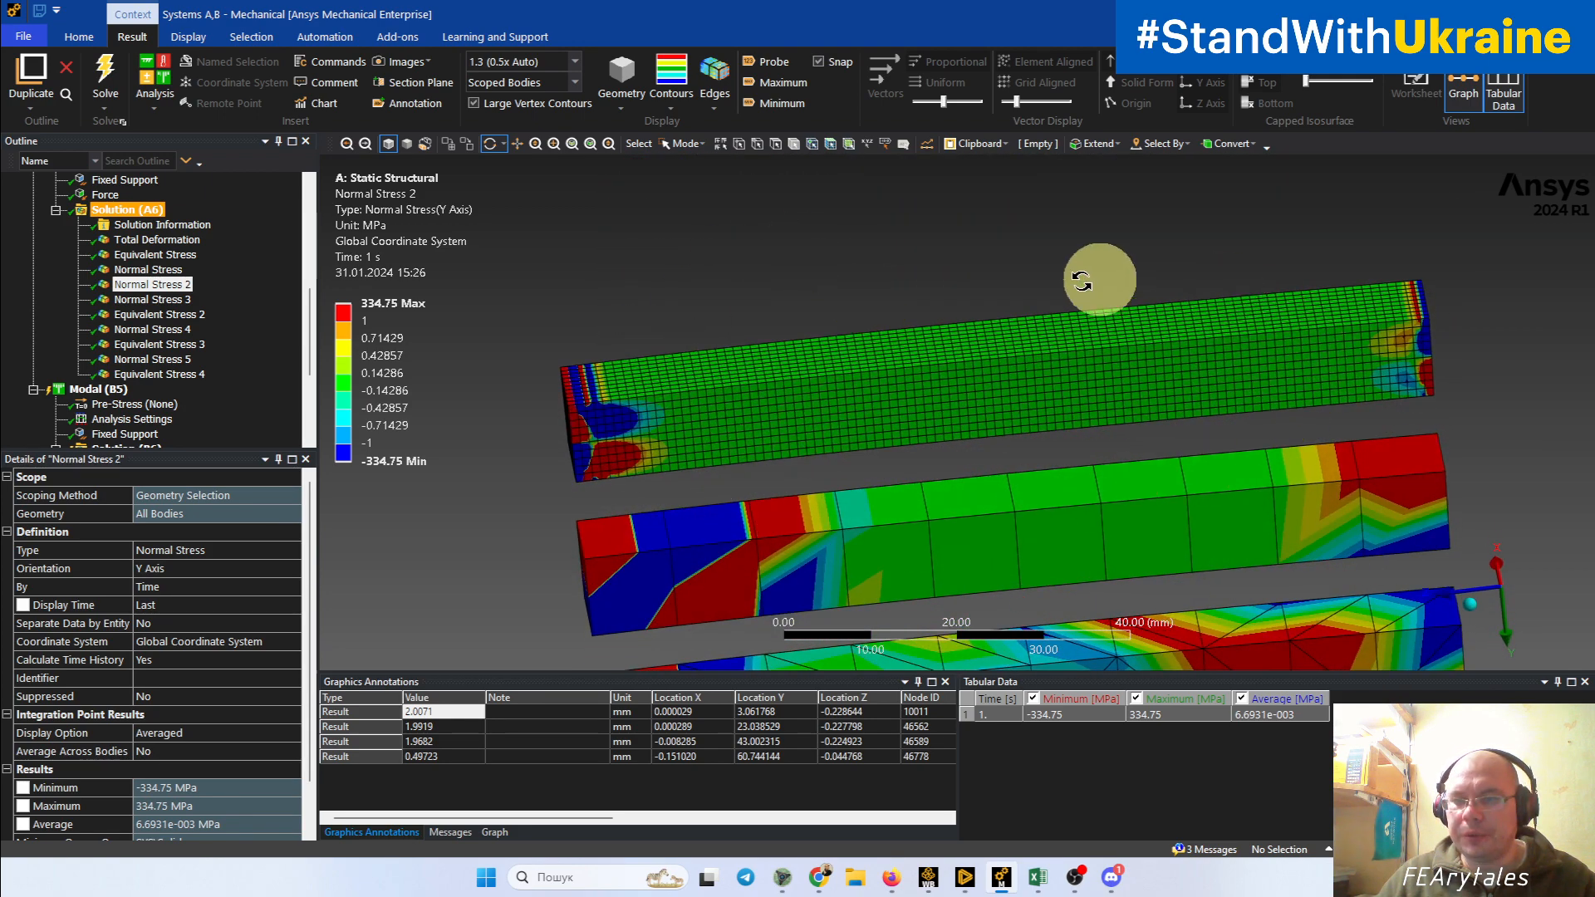
drag(933, 441, 1383, 291)
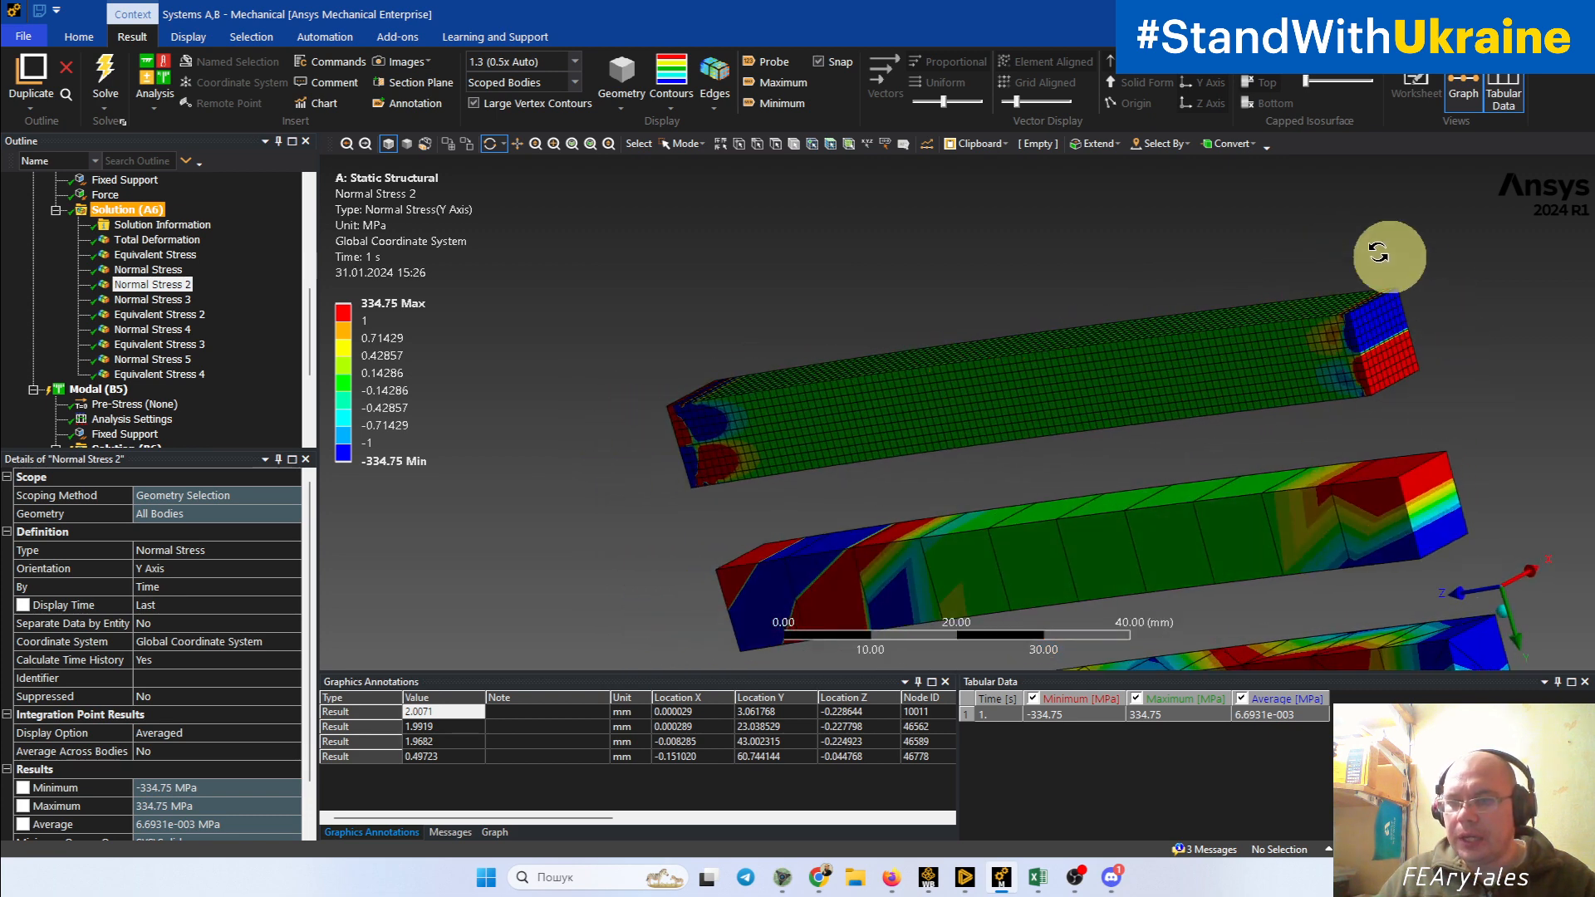
drag(1261, 363, 1409, 413)
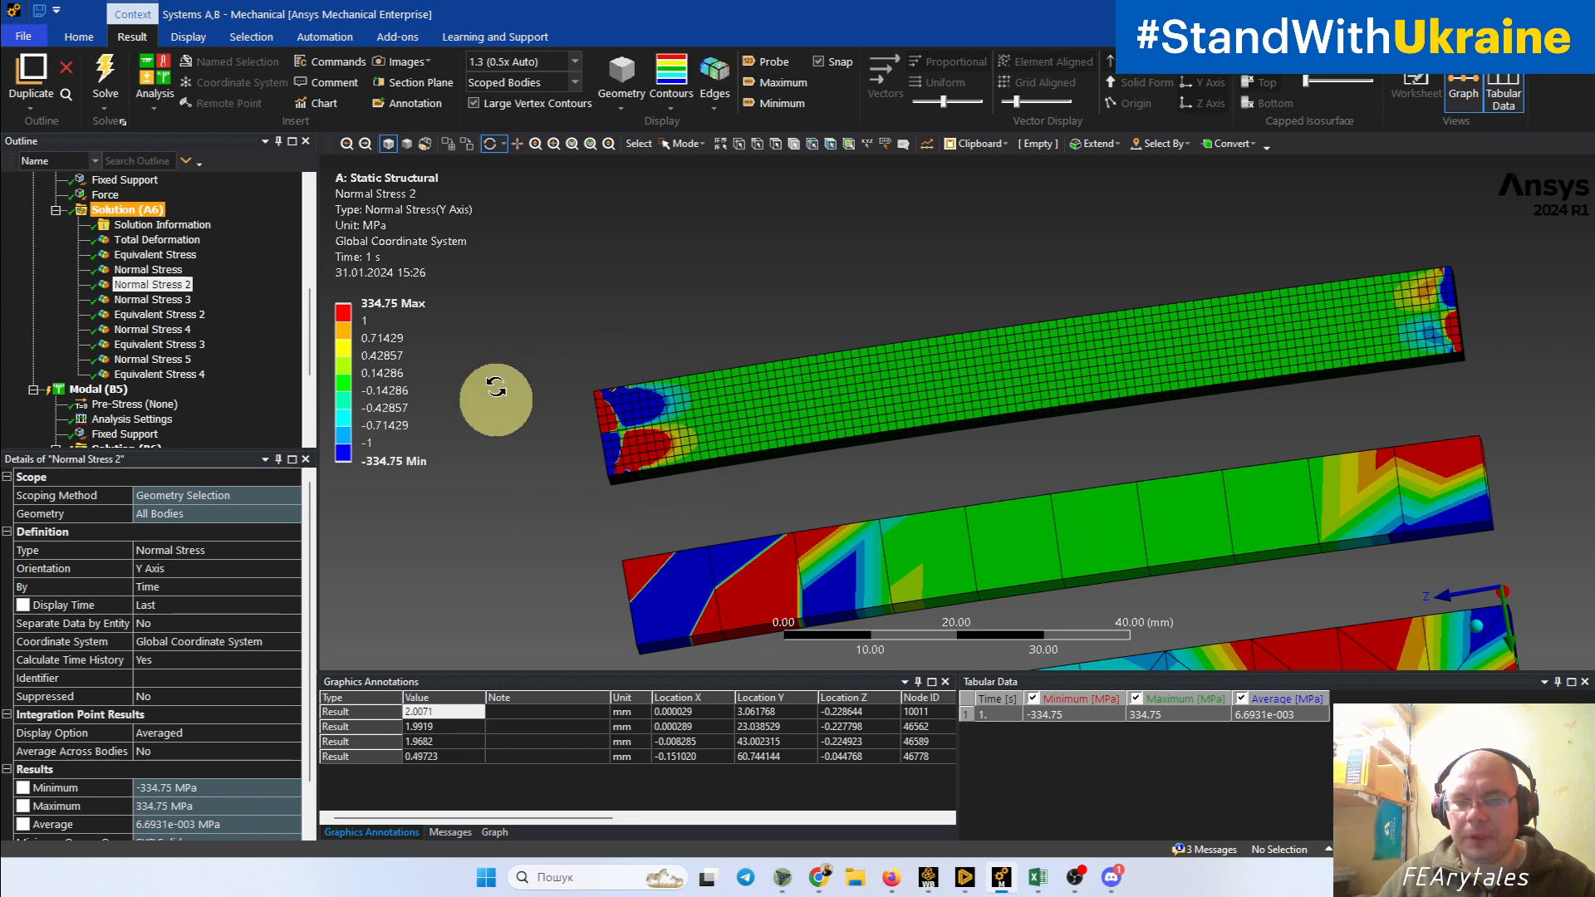
drag(559, 399, 701, 456)
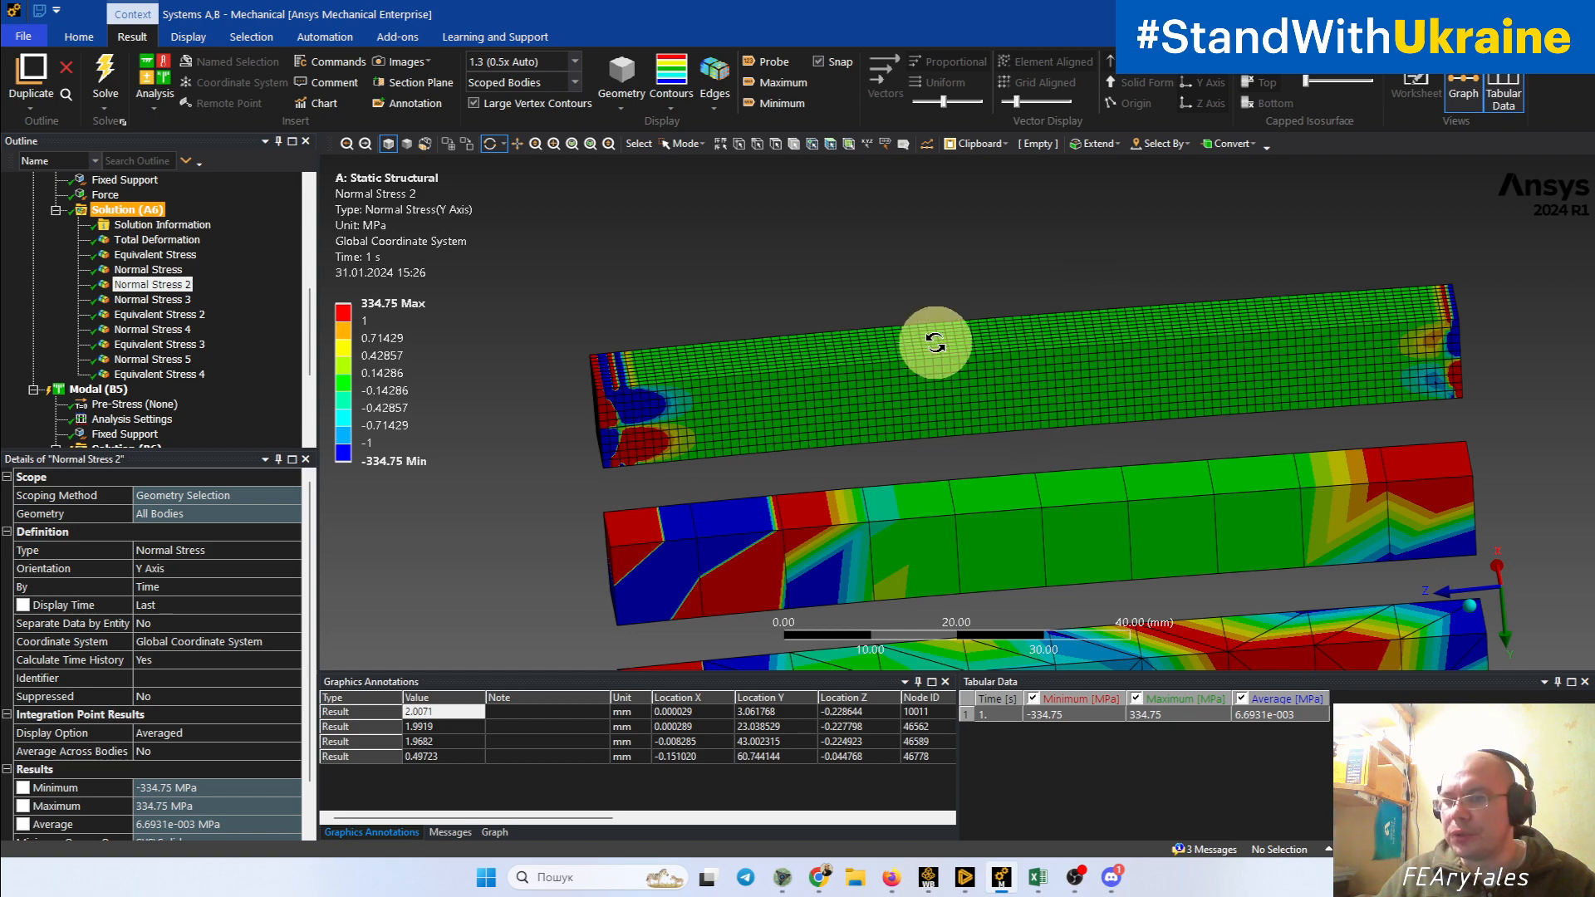
Step: Compare the Y-axis normal stress contours of the coarse hexahedral and two tetrahedral beams with the finely meshed beam
drag(935, 342, 900, 274)
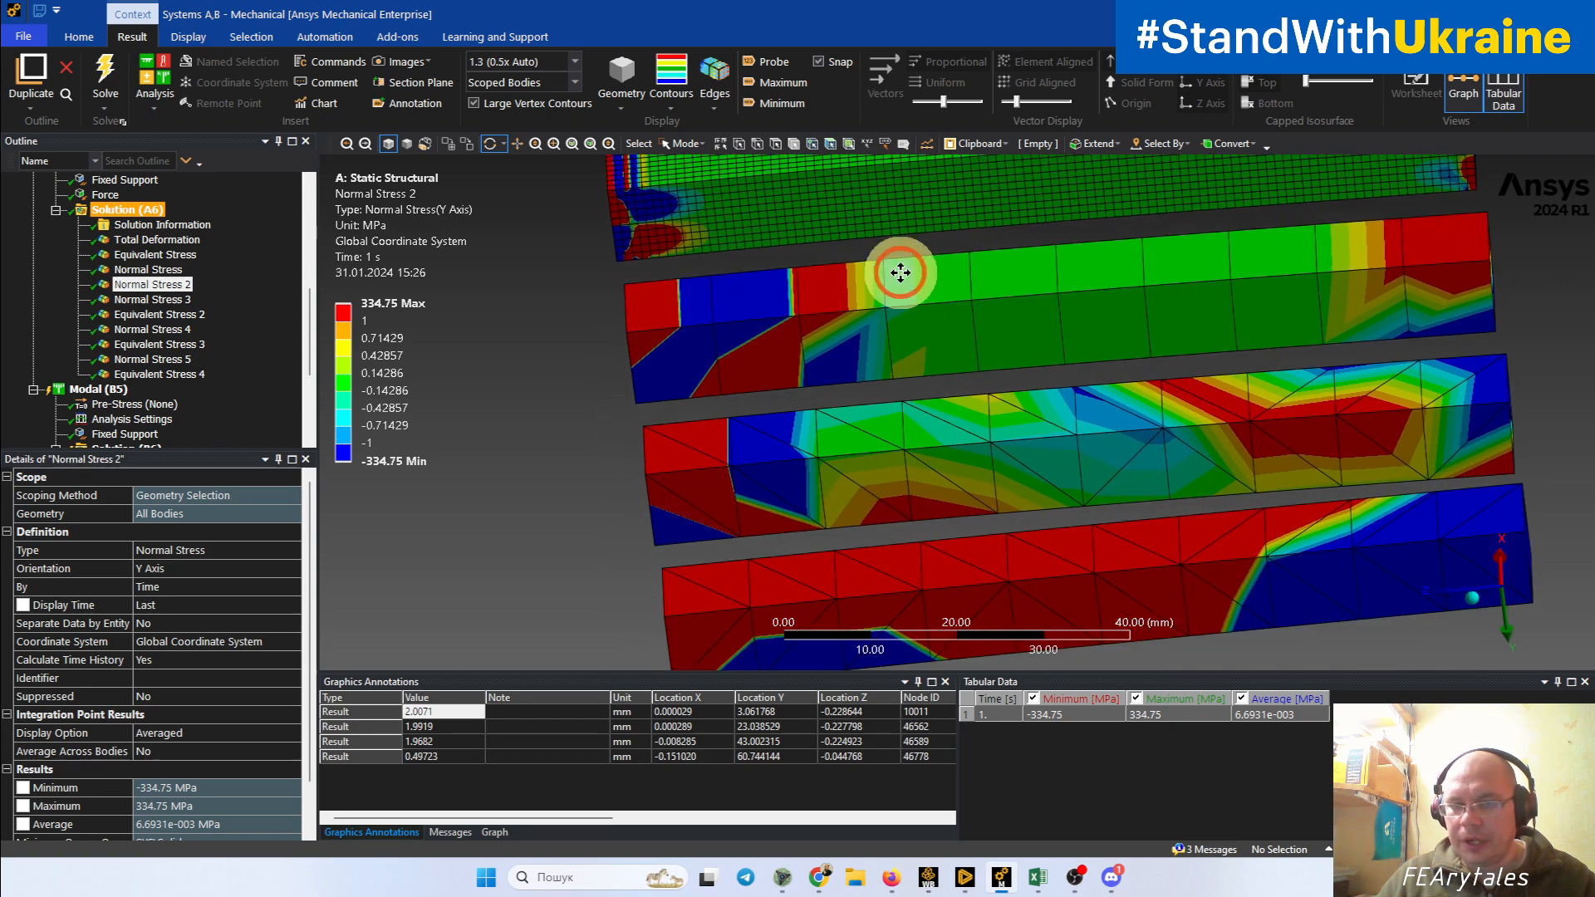
drag(695, 285, 903, 363)
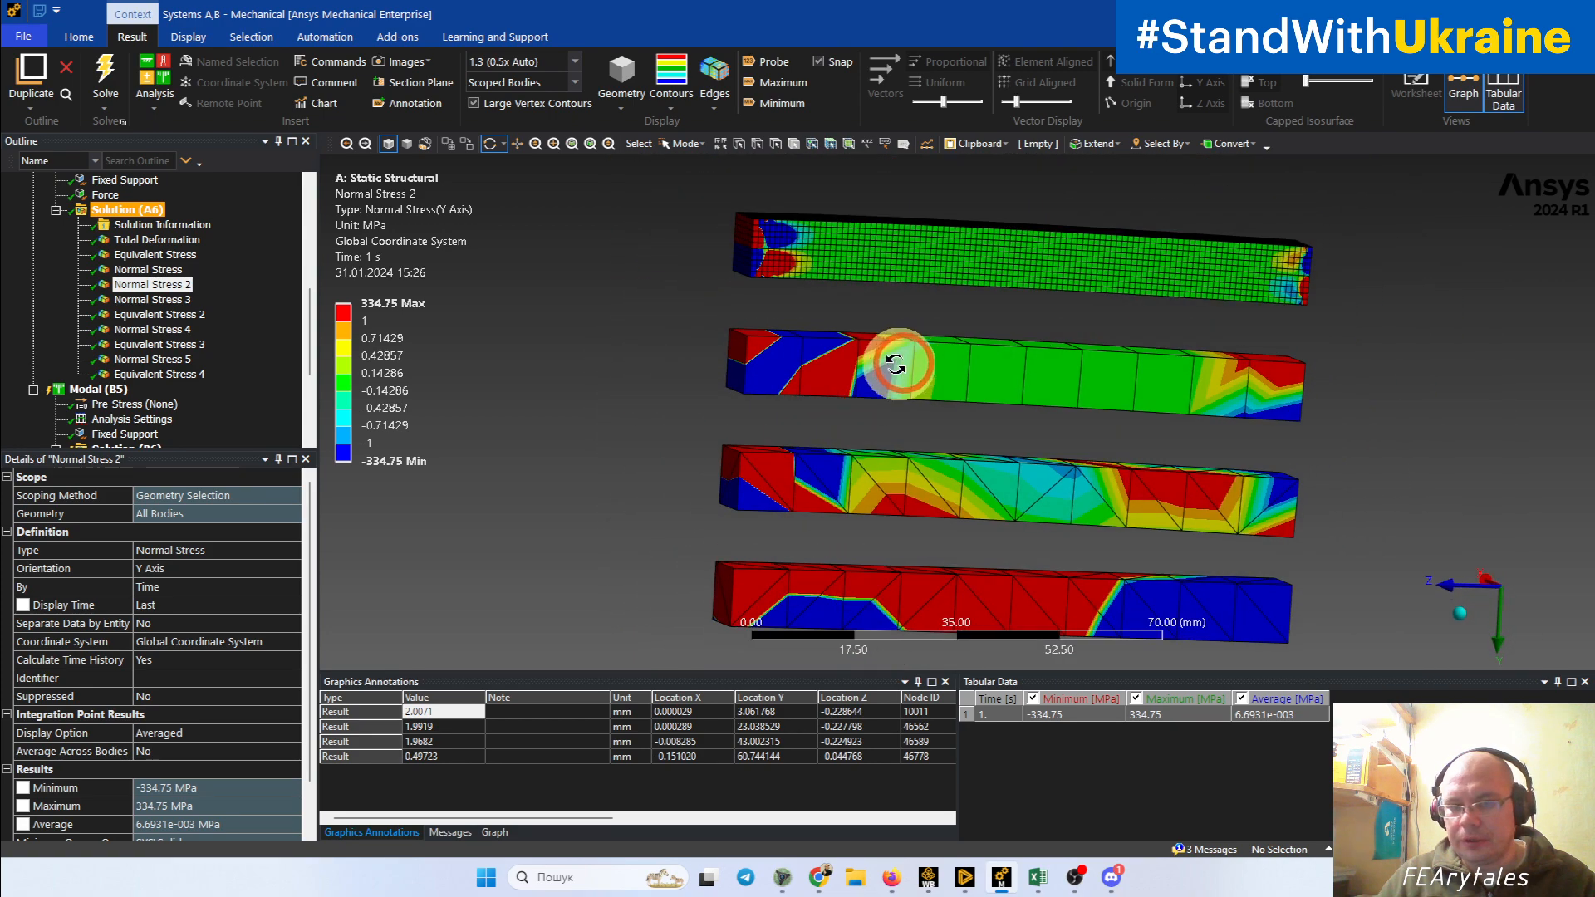
drag(1261, 341, 1133, 380)
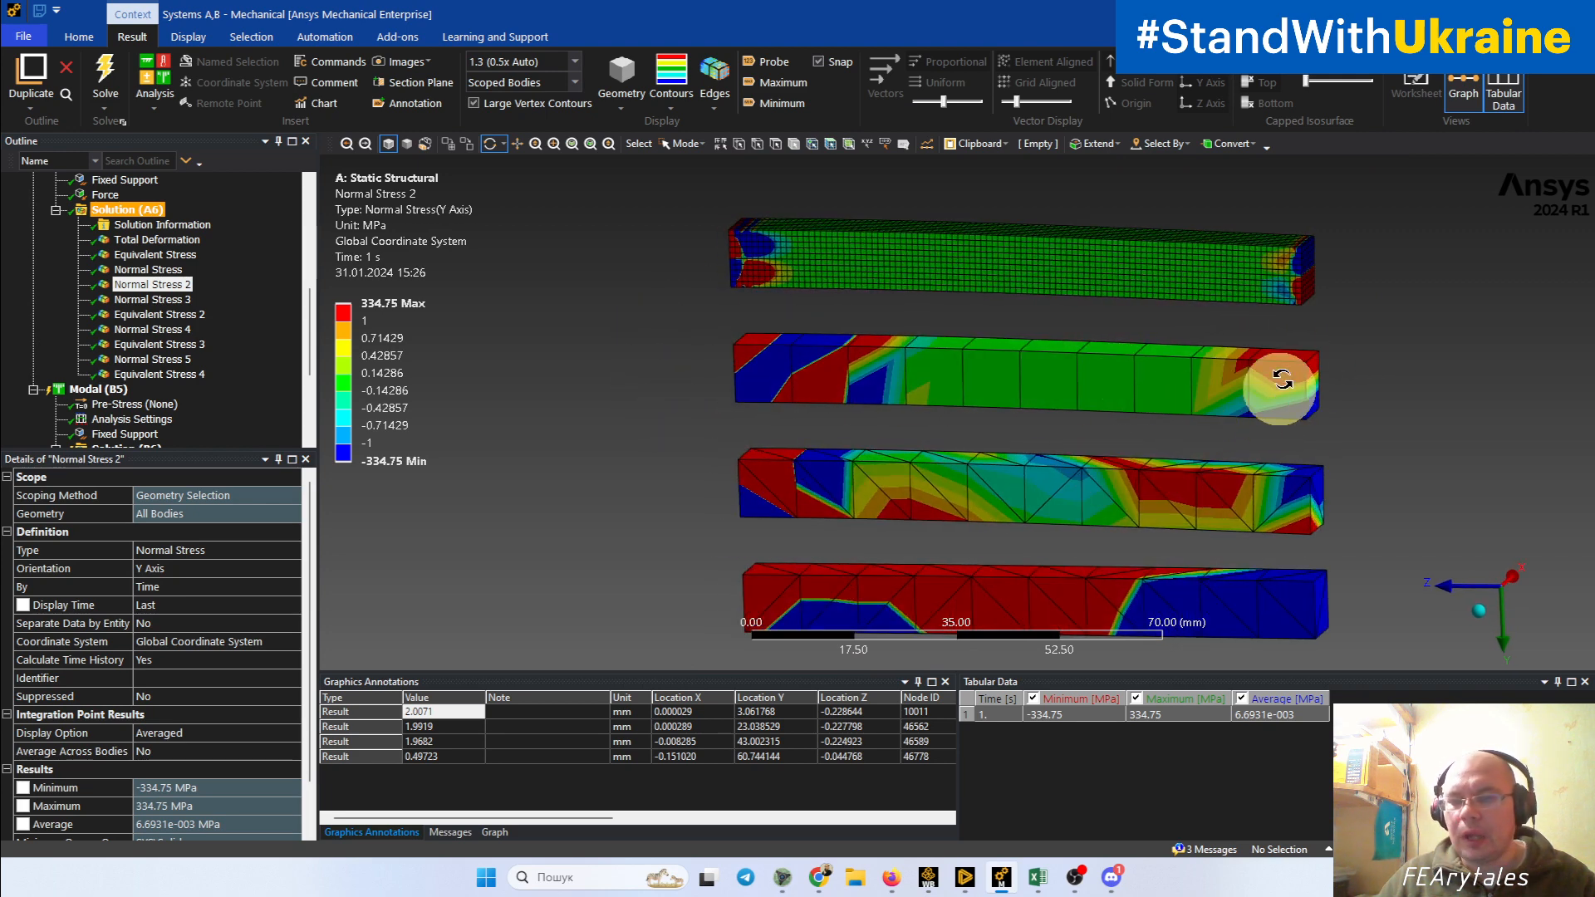
drag(1288, 480, 1246, 309)
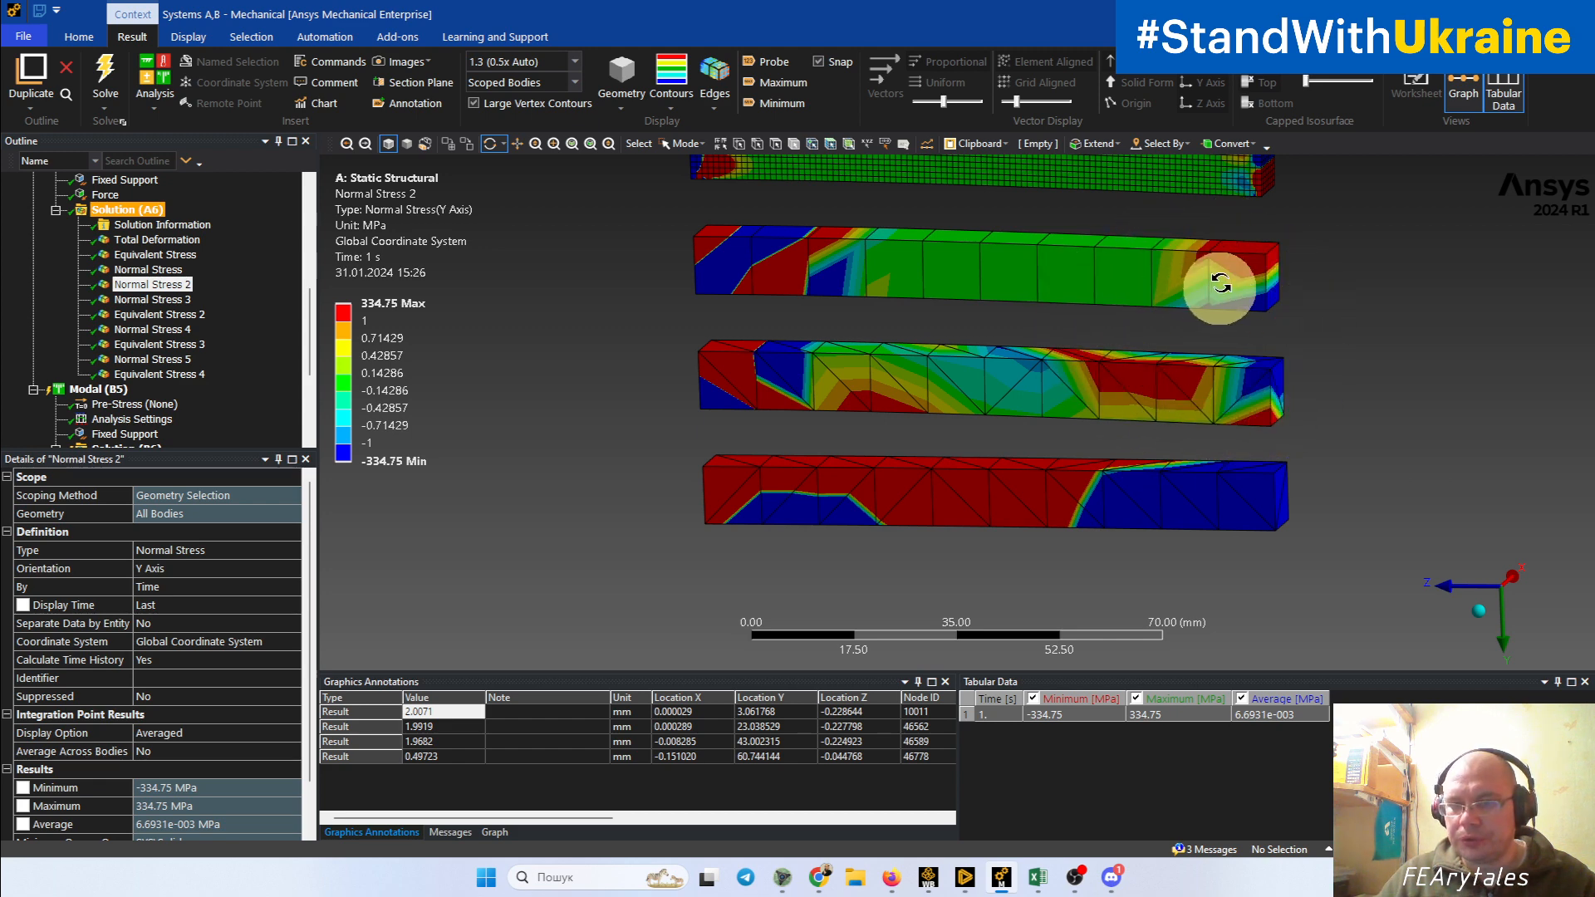
drag(755, 285, 969, 468)
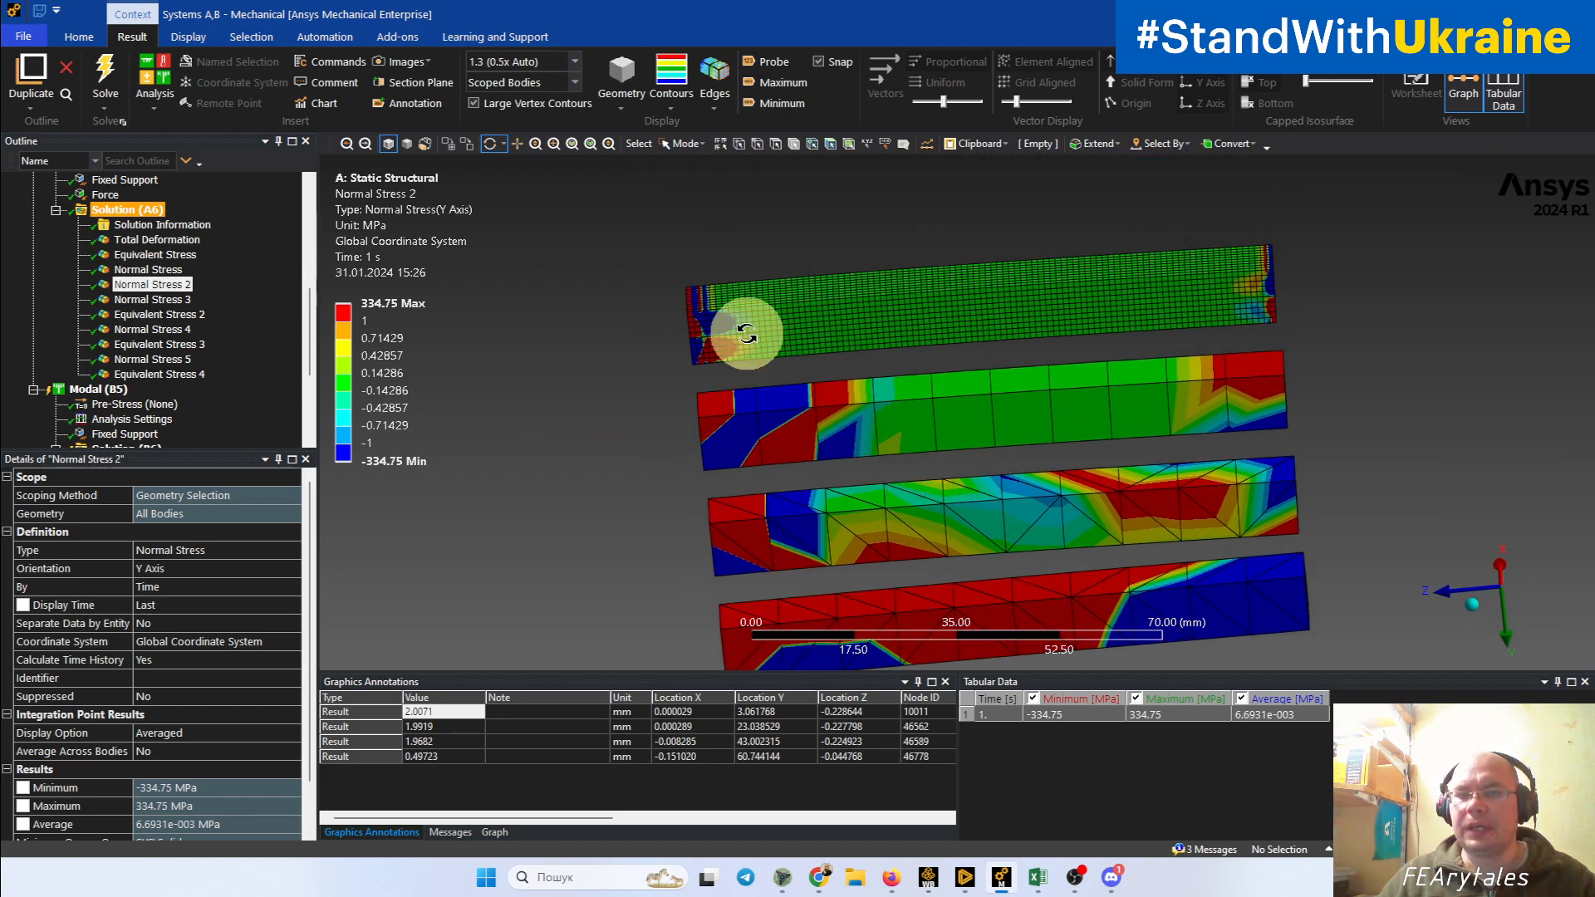
mouse_move(974, 347)
mouse_down()
mouse_move(1032, 353)
mouse_move(980, 337)
mouse_up()
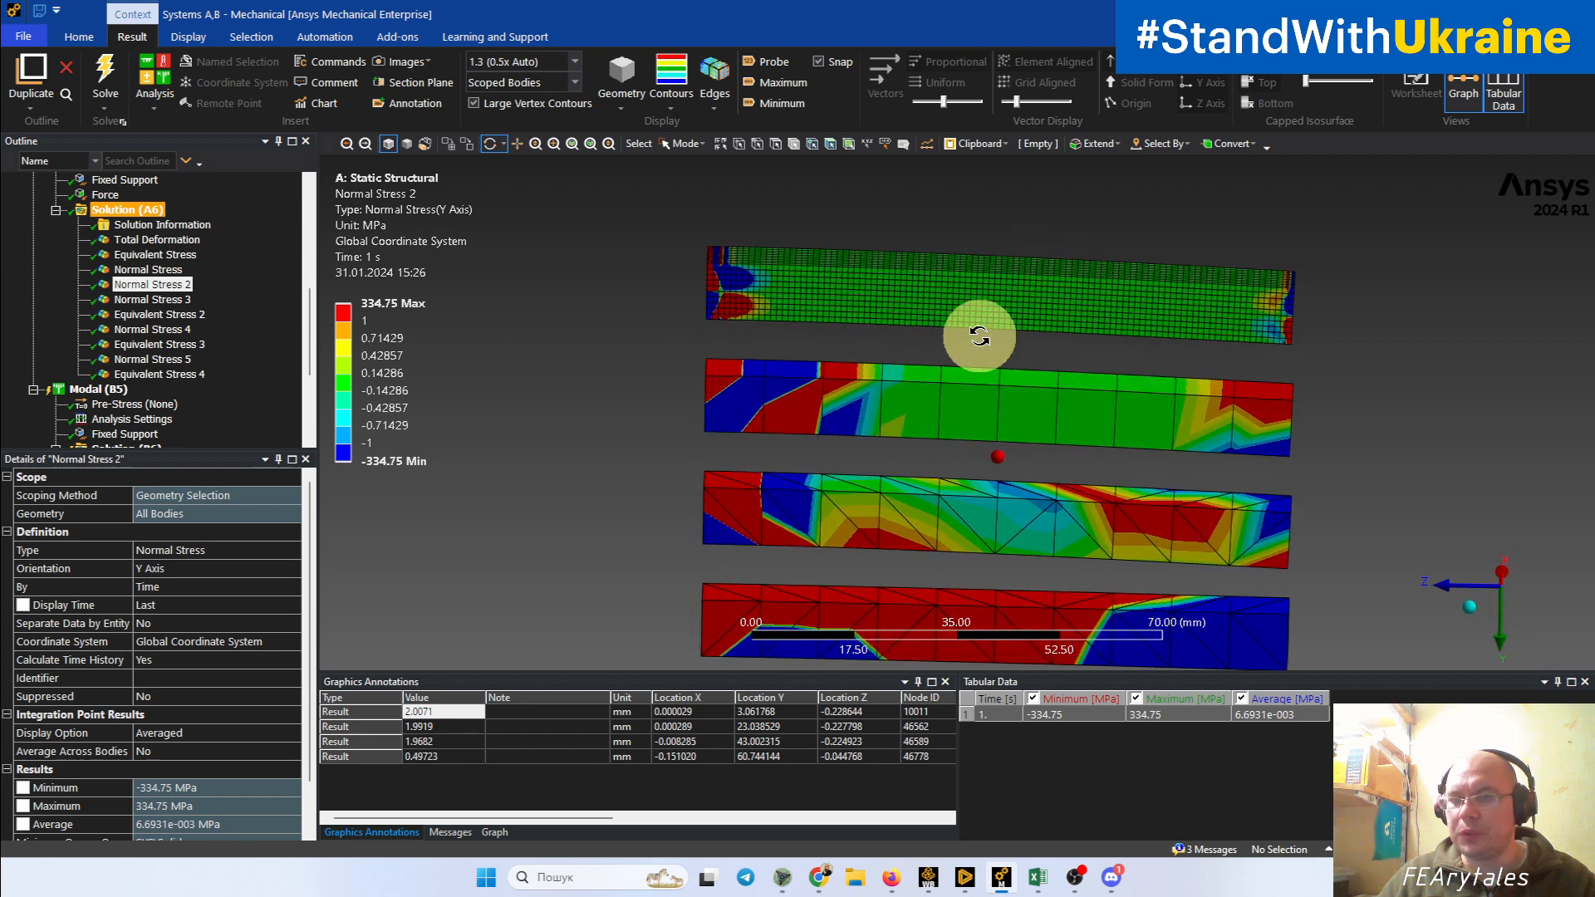
drag(790, 388, 722, 394)
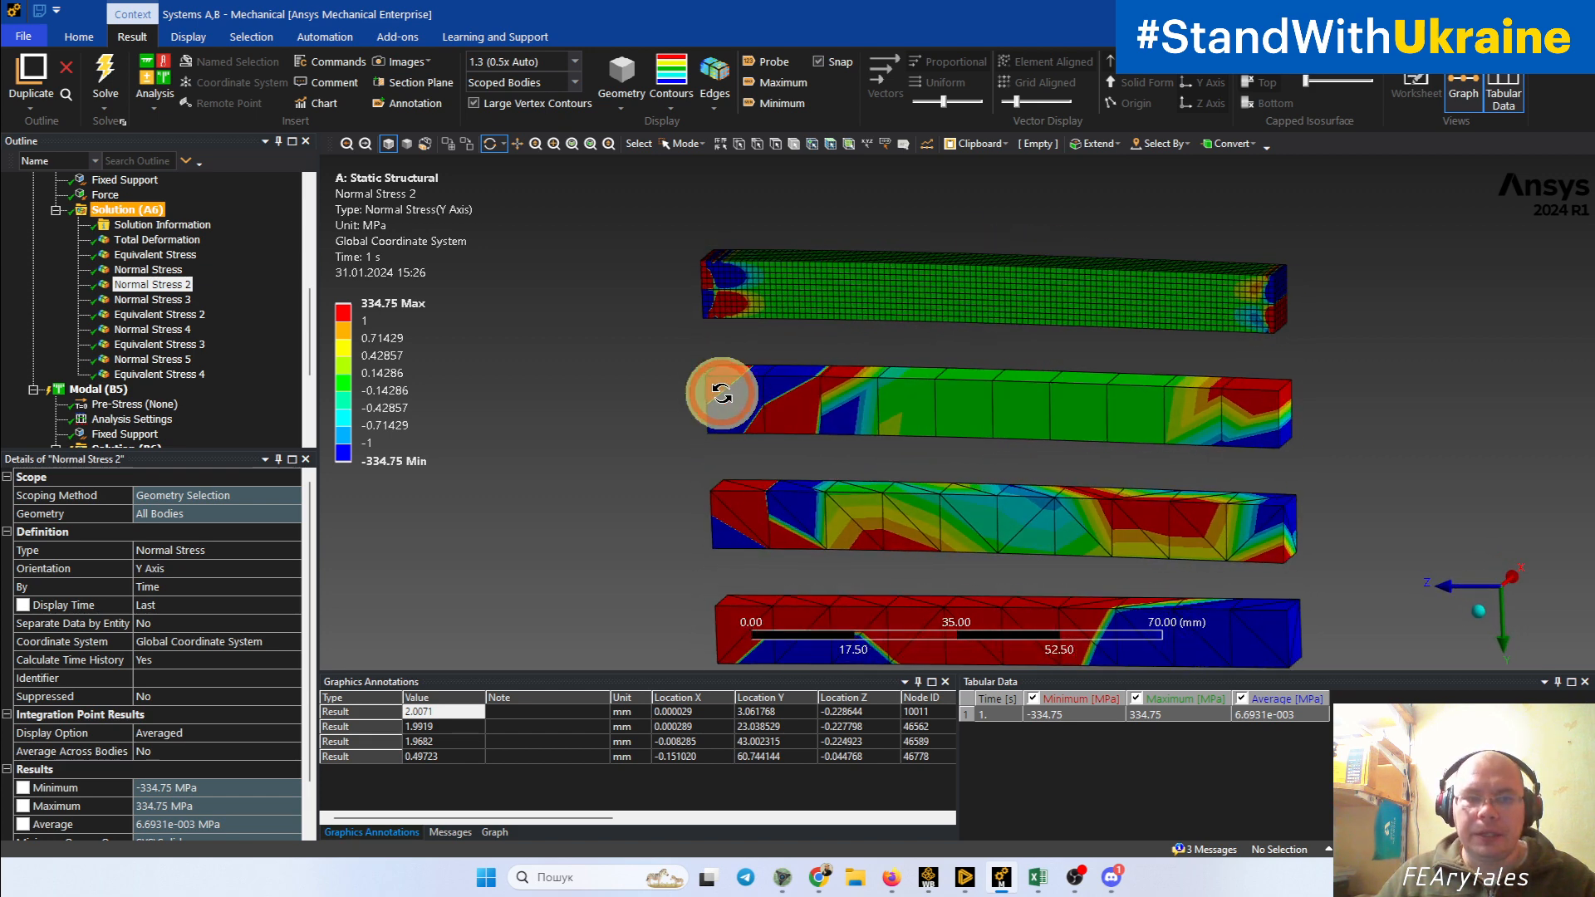
Step: Display the Z-axis Normal Stress 3 result and examine its contours on all four beams, including the undersides of the two middle beams
click(149, 299)
drag(965, 490, 1044, 438)
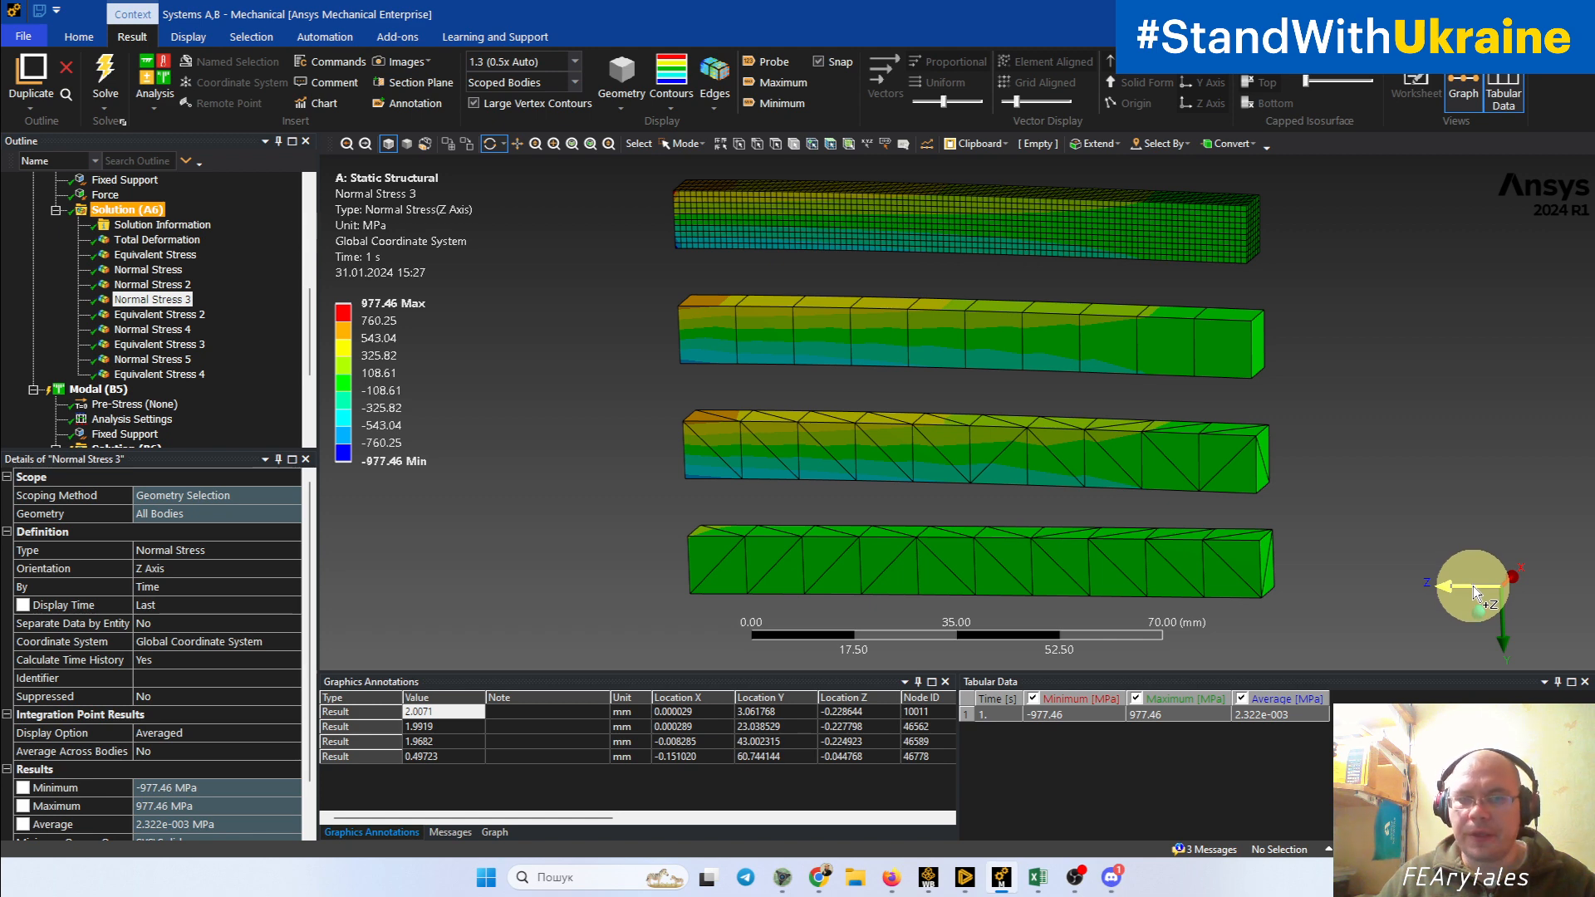
drag(1038, 487, 1145, 499)
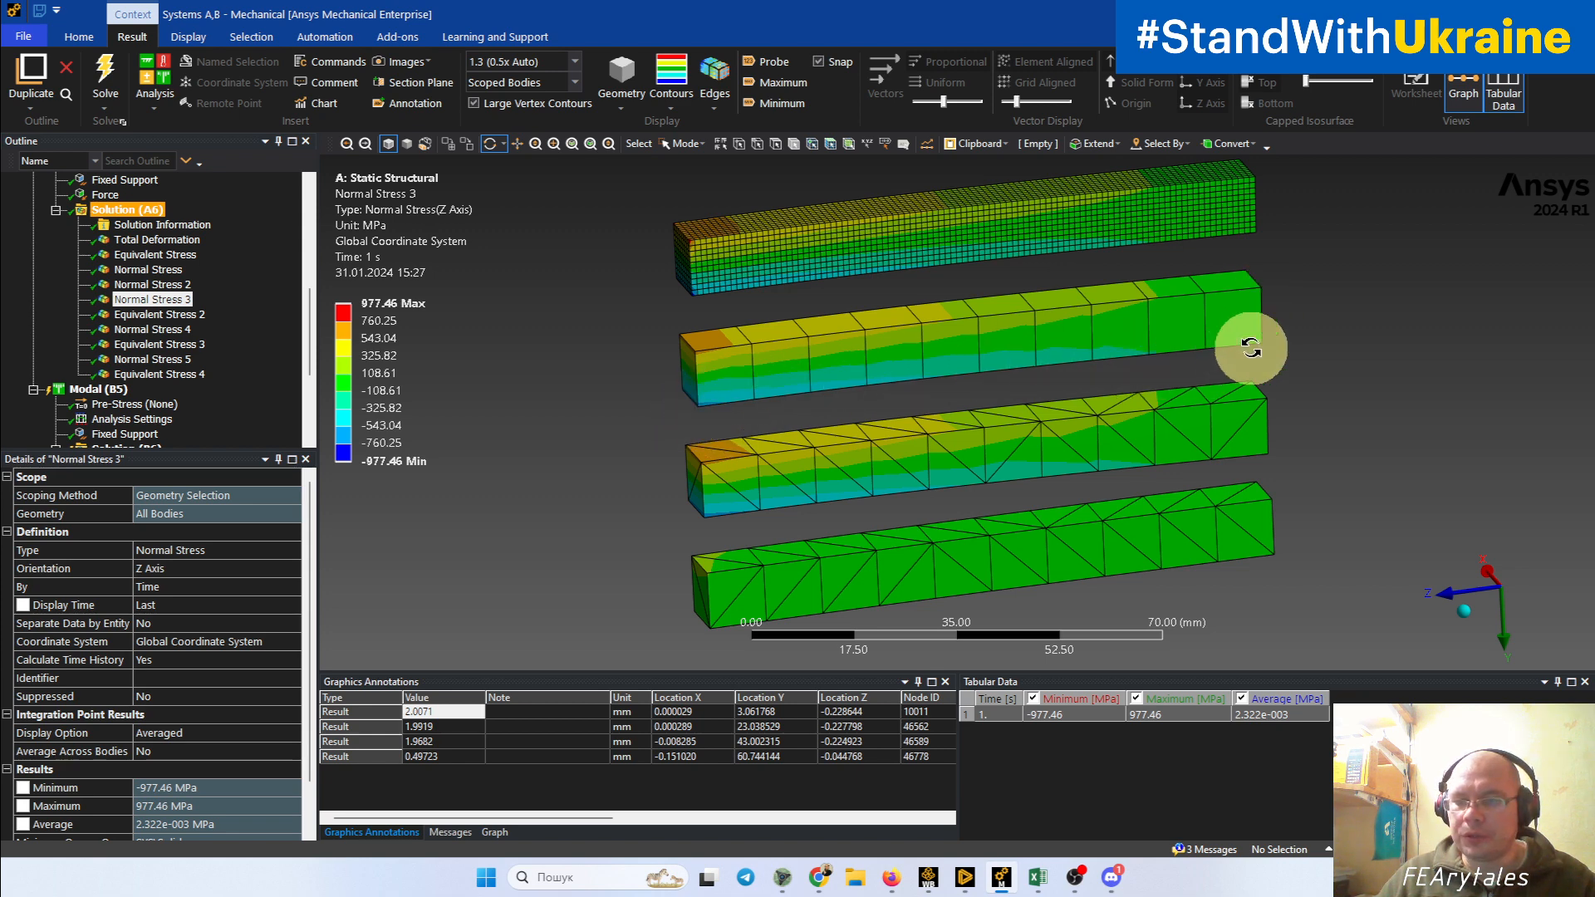
drag(1263, 345, 1207, 285)
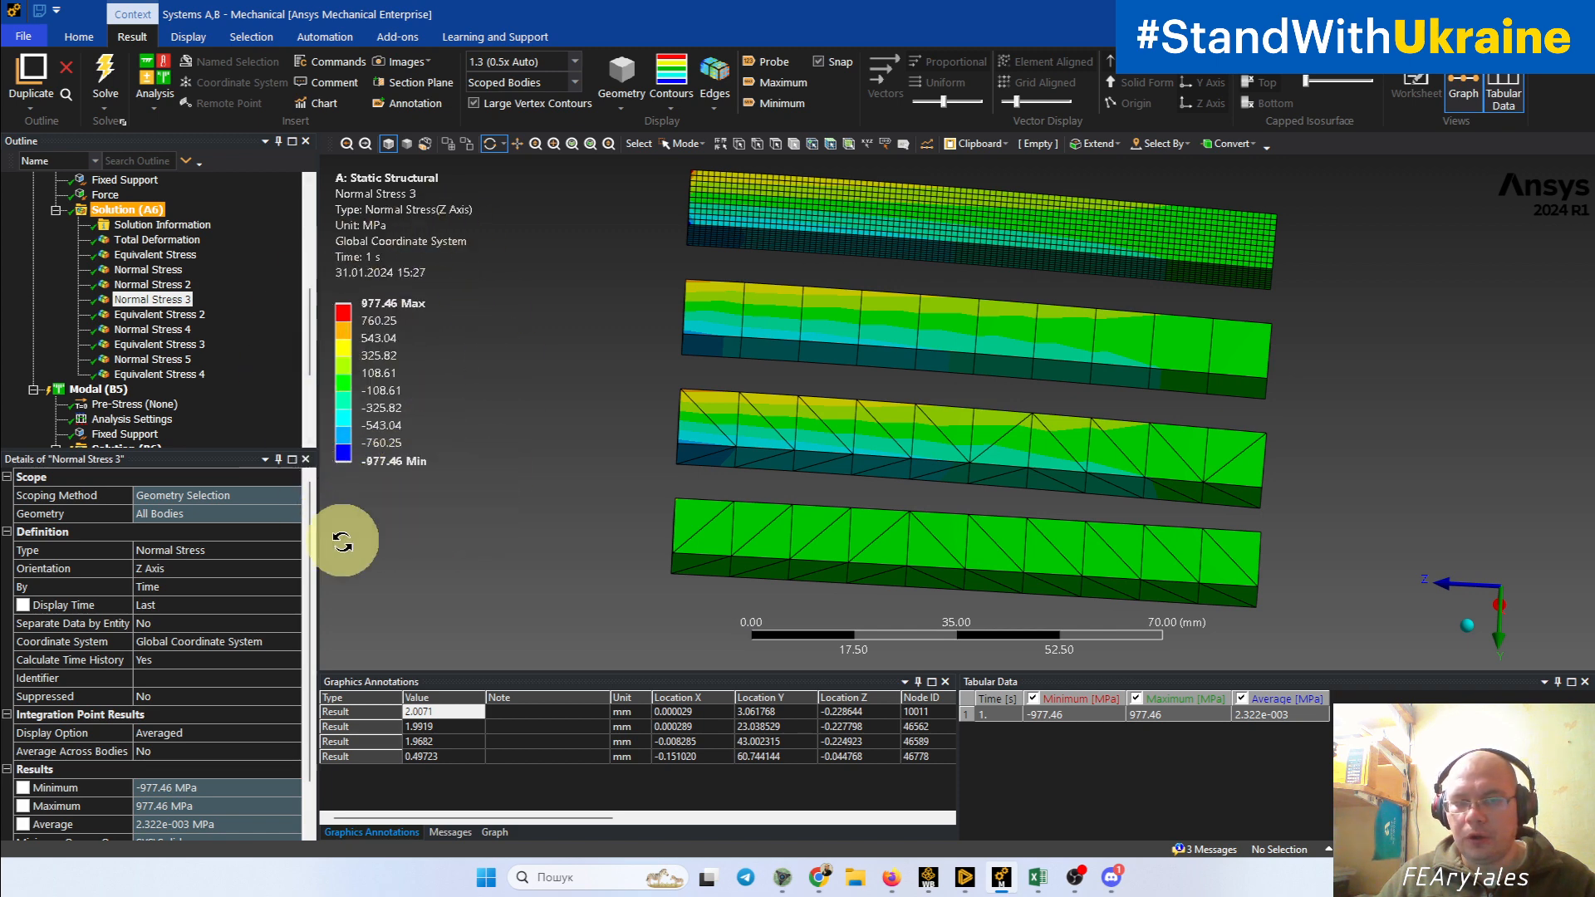
drag(503, 401, 685, 435)
scroll(685, 433, up, 4)
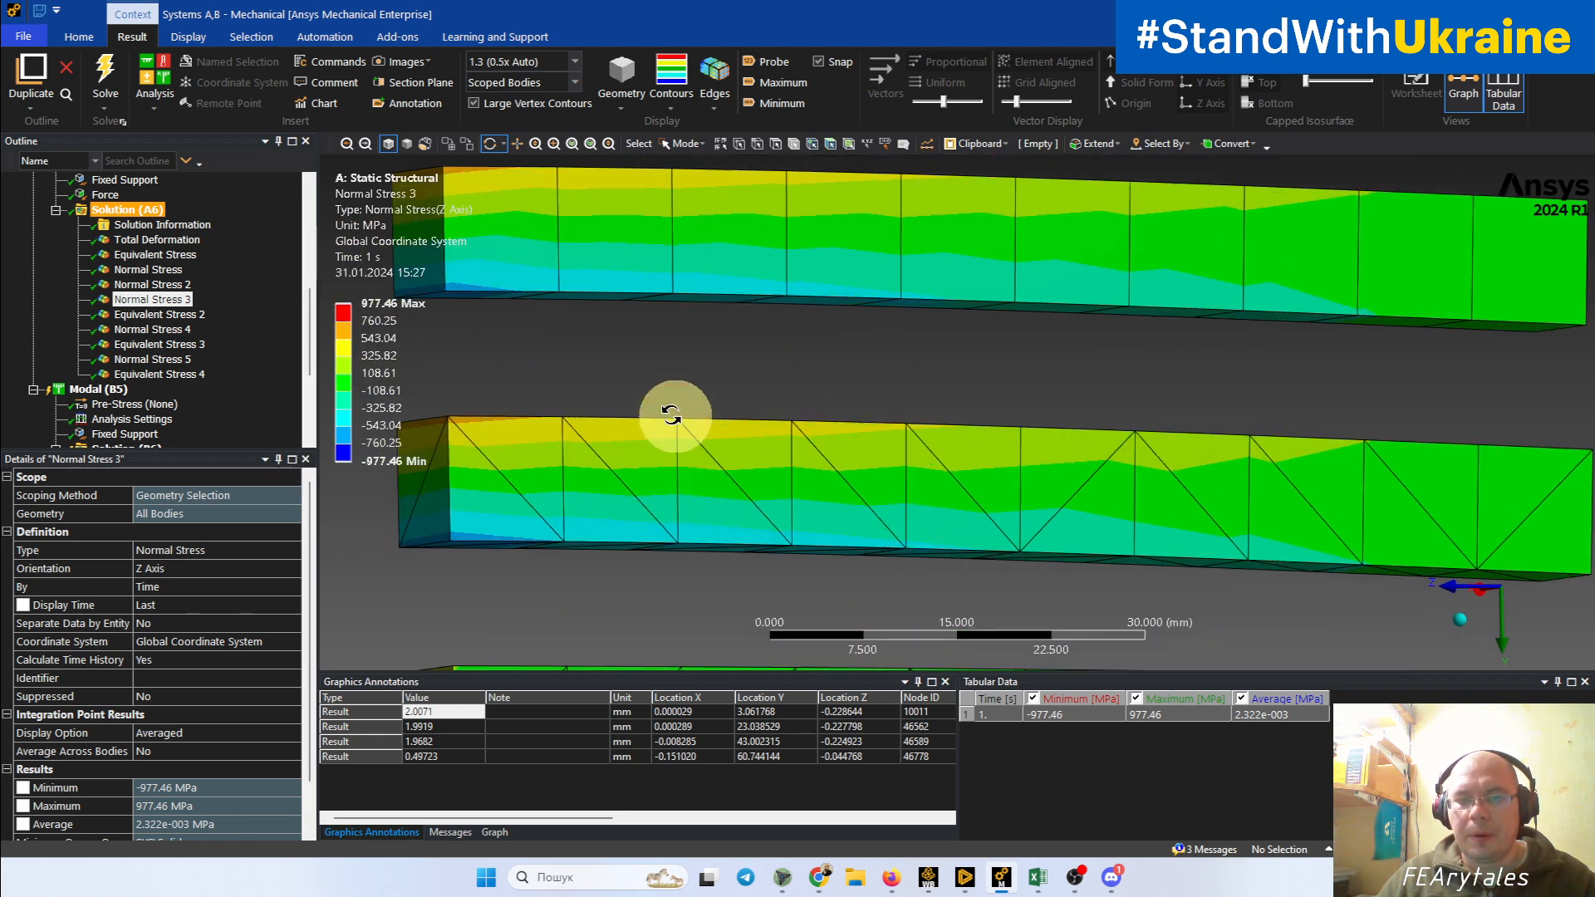
ctrl+middle_drag(671, 414, 812, 407)
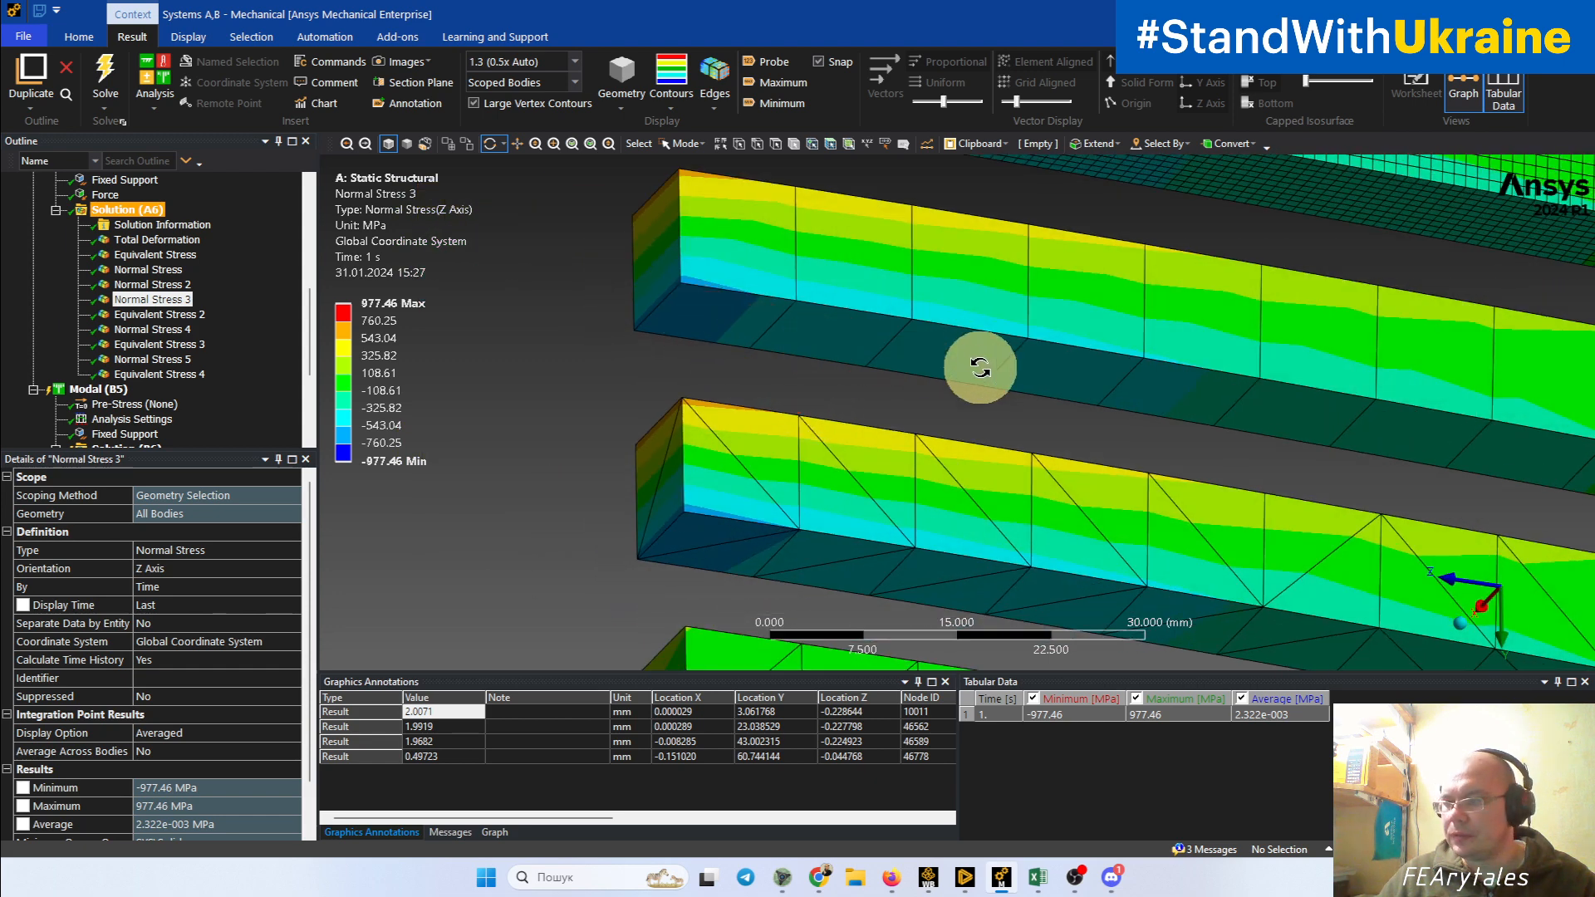
Step: Compare the averaged Z-axis normal stress distribution along the four beams, including the coarse tetrahedral beam with the uniform contour
scroll(968, 368, down, 6)
ctrl+middle_drag(906, 306, 754, 266)
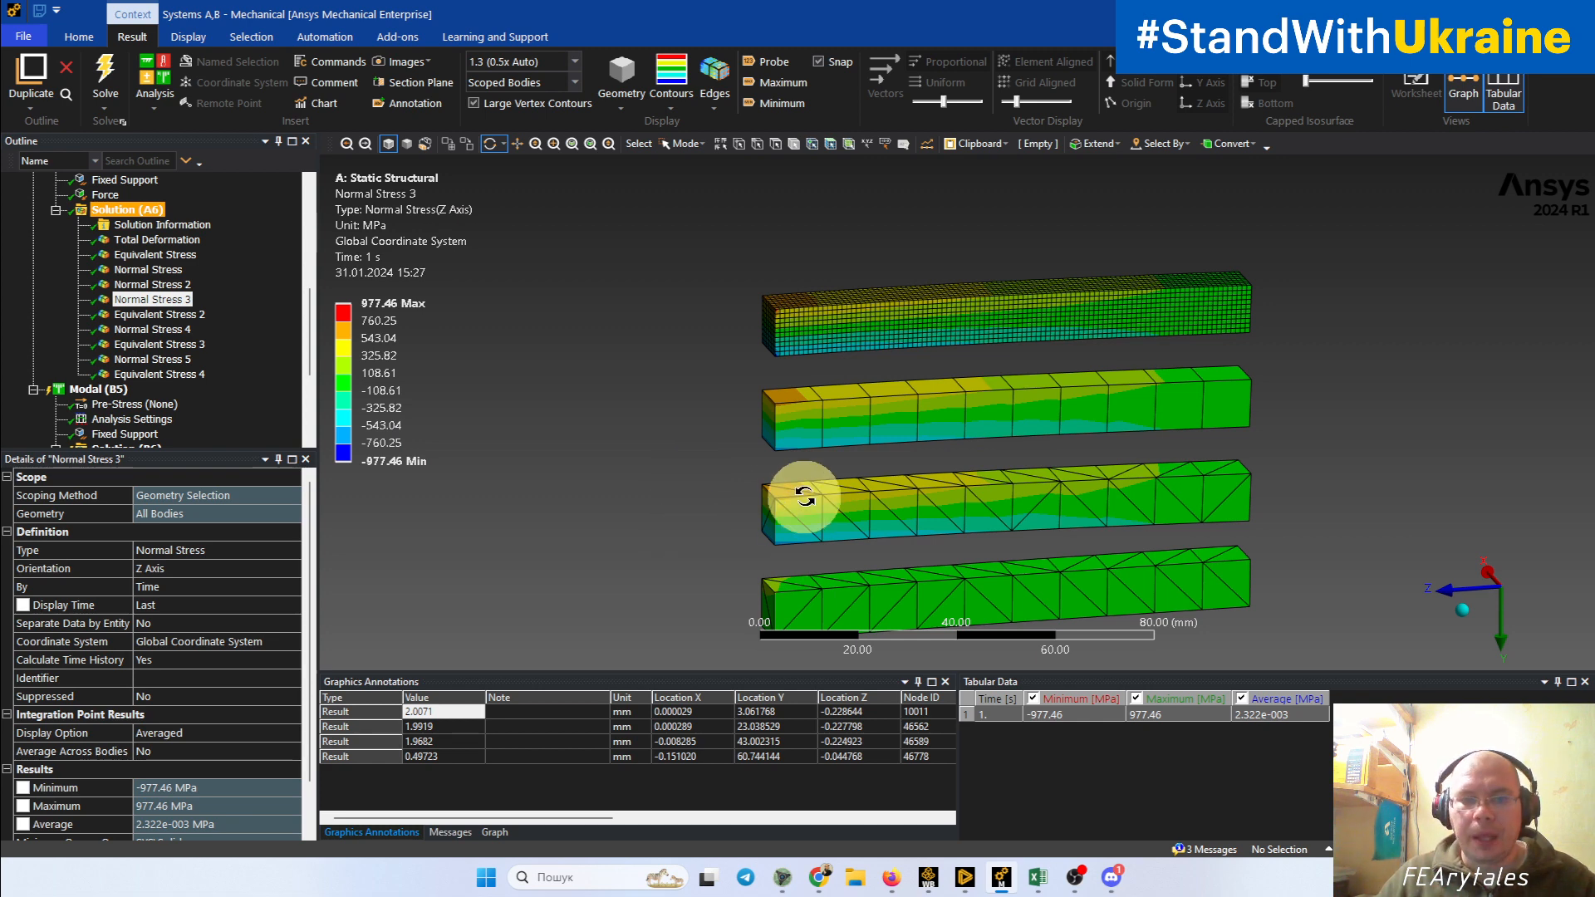
ctrl+middle_drag(920, 483, 787, 432)
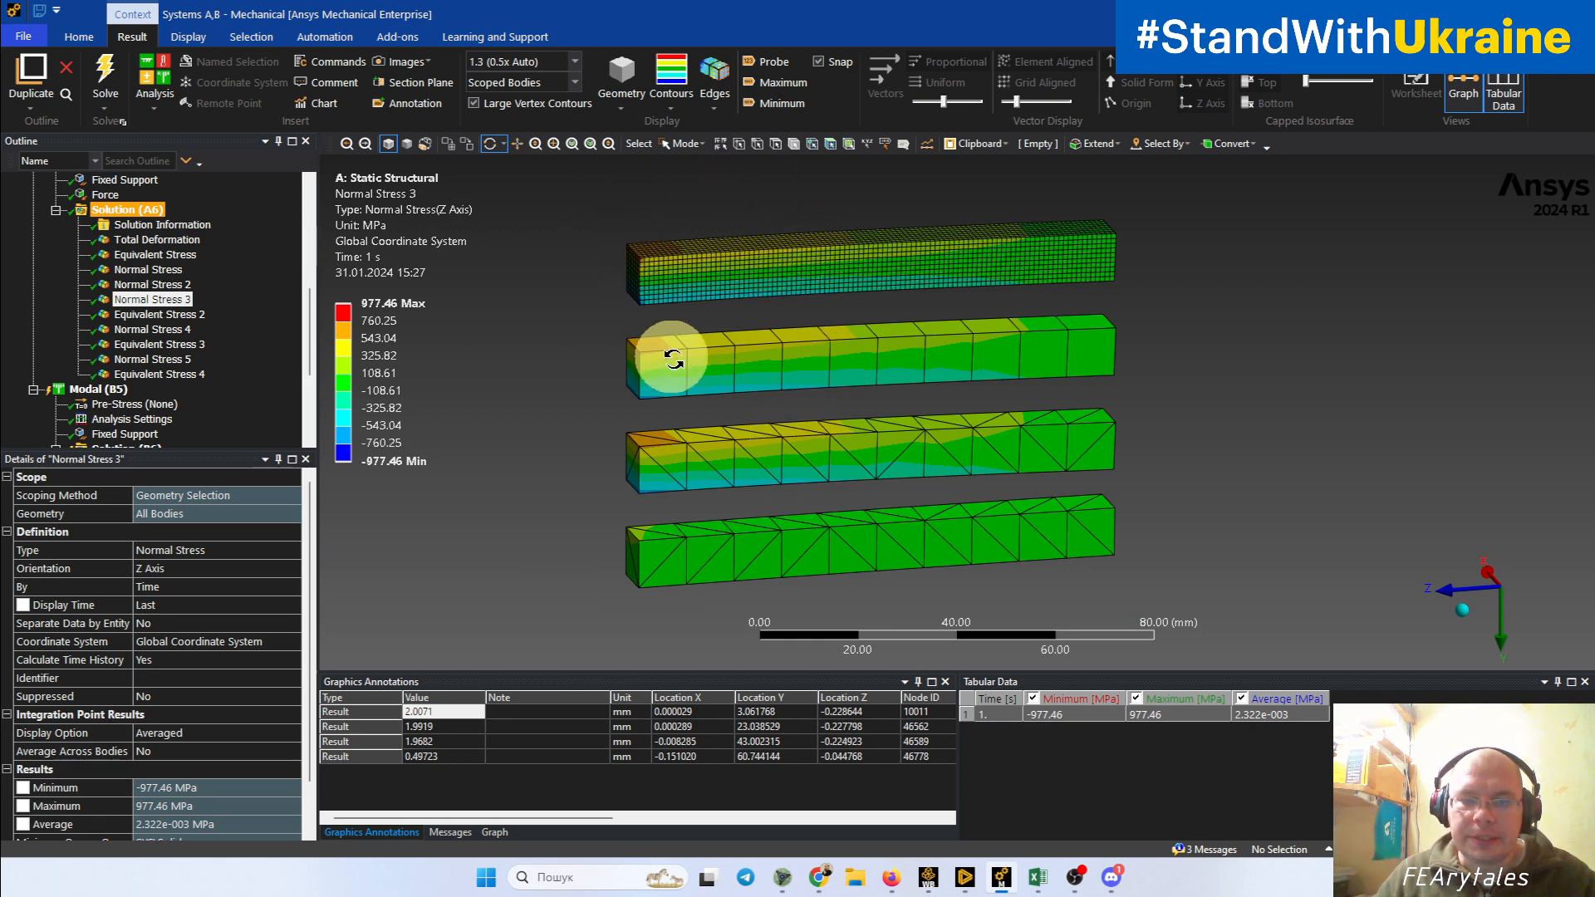
mouse_move(669, 356)
mouse_down()
mouse_move(662, 332)
mouse_move(642, 362)
mouse_up()
ctrl+middle_drag(752, 431, 754, 368)
drag(723, 522, 772, 532)
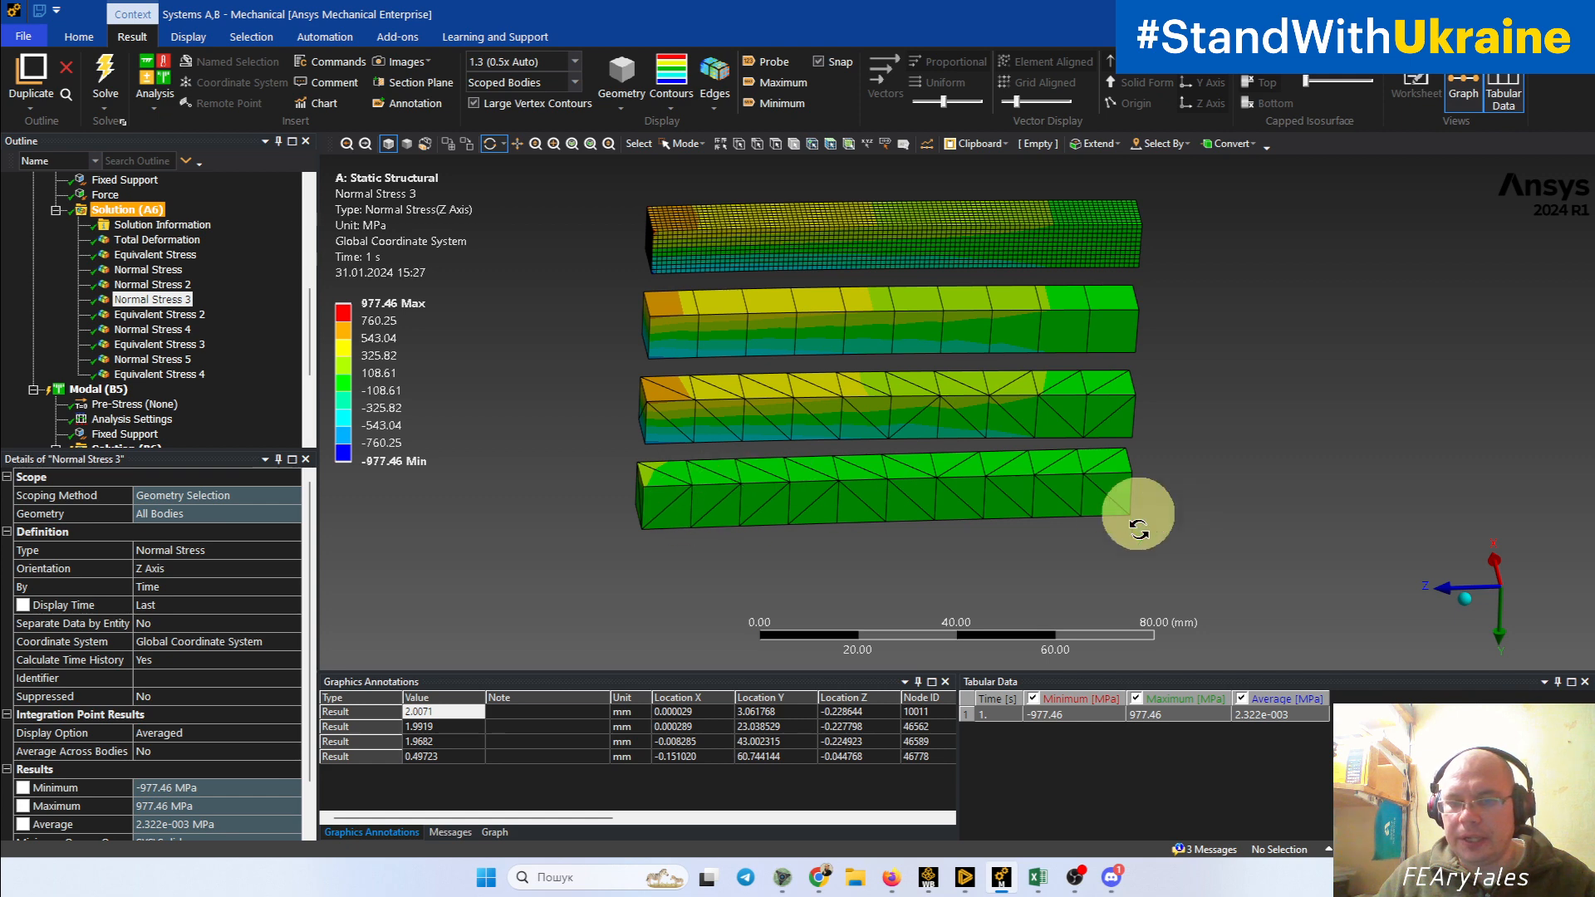
drag(683, 566, 647, 533)
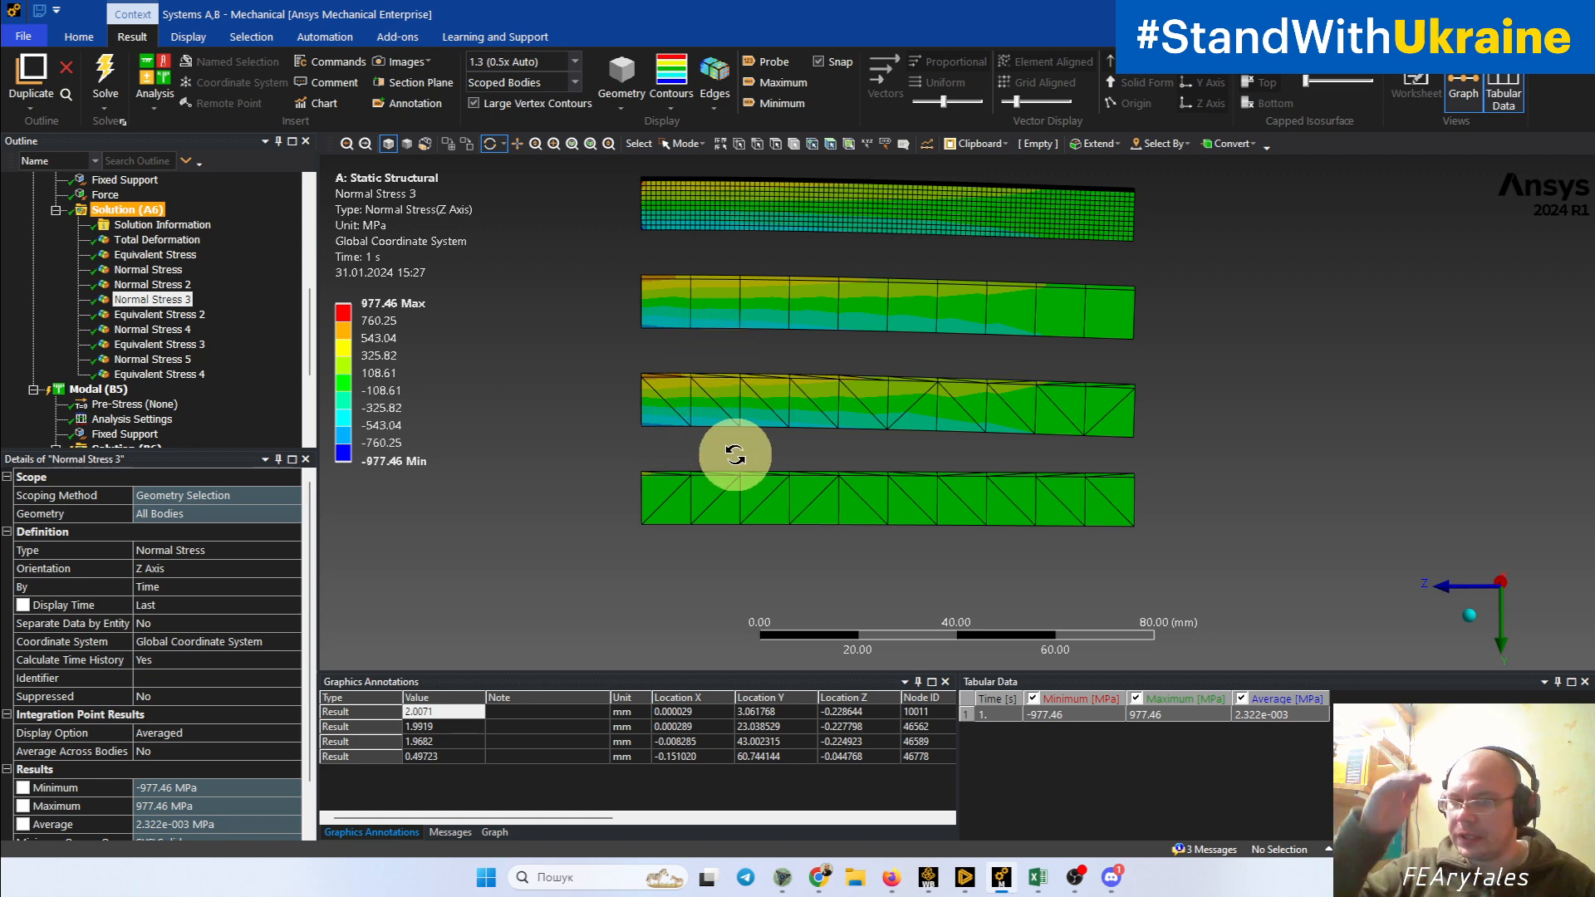
Step: Inspect the averaged Z-axis normal stress near the highly stressed end of the second tetrahedral beam and the coarse hexahedral beam
scroll(735, 455, up, 5)
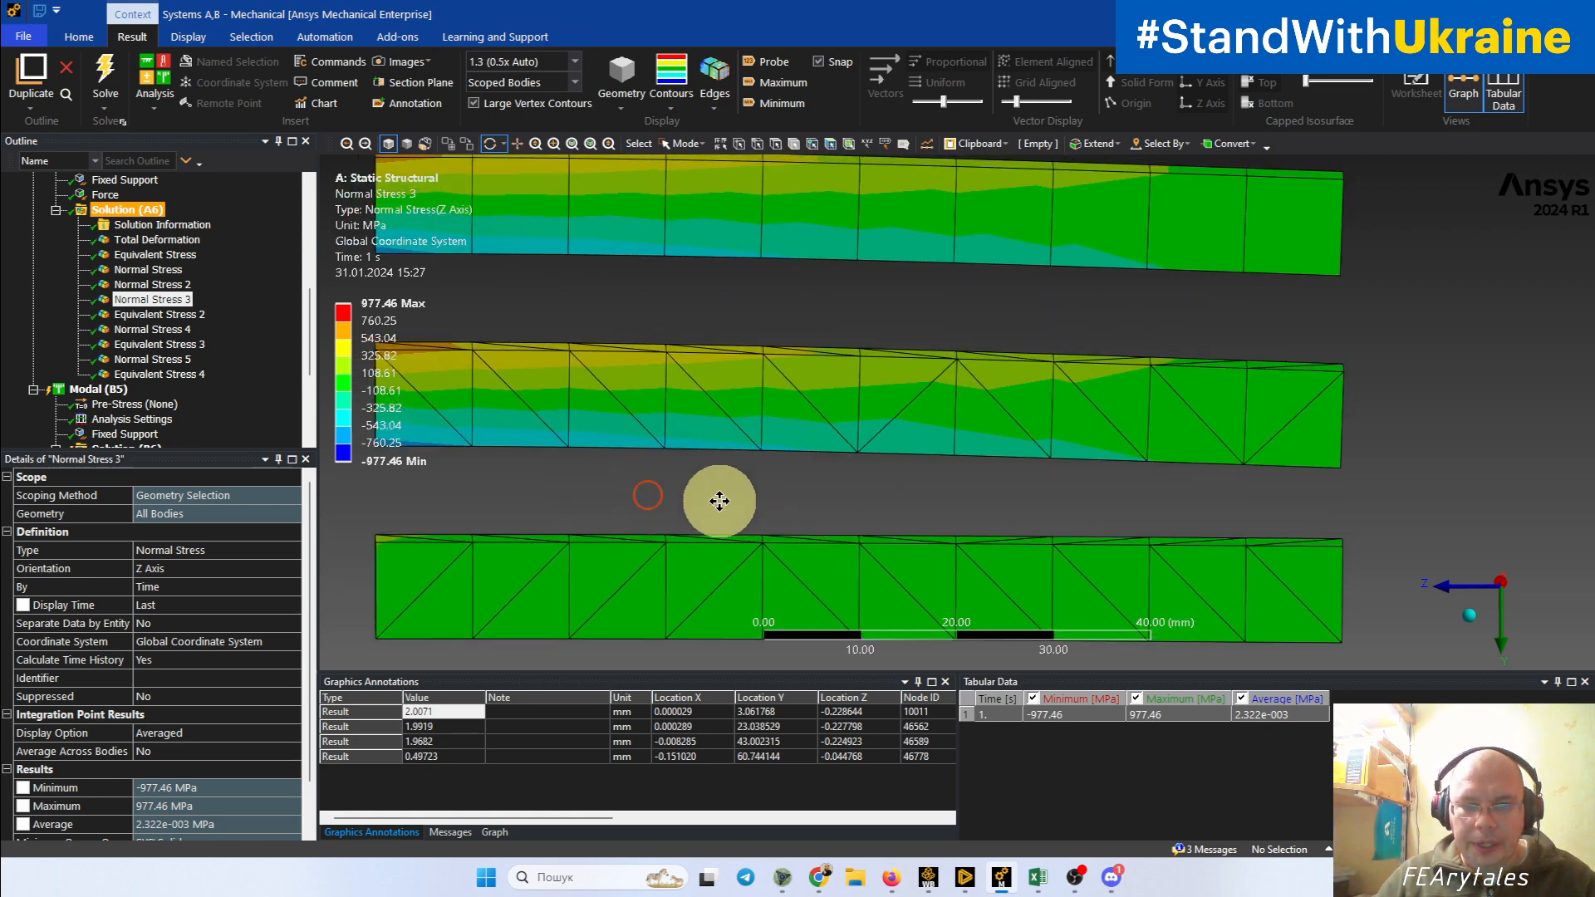
scroll(839, 511, up, 5)
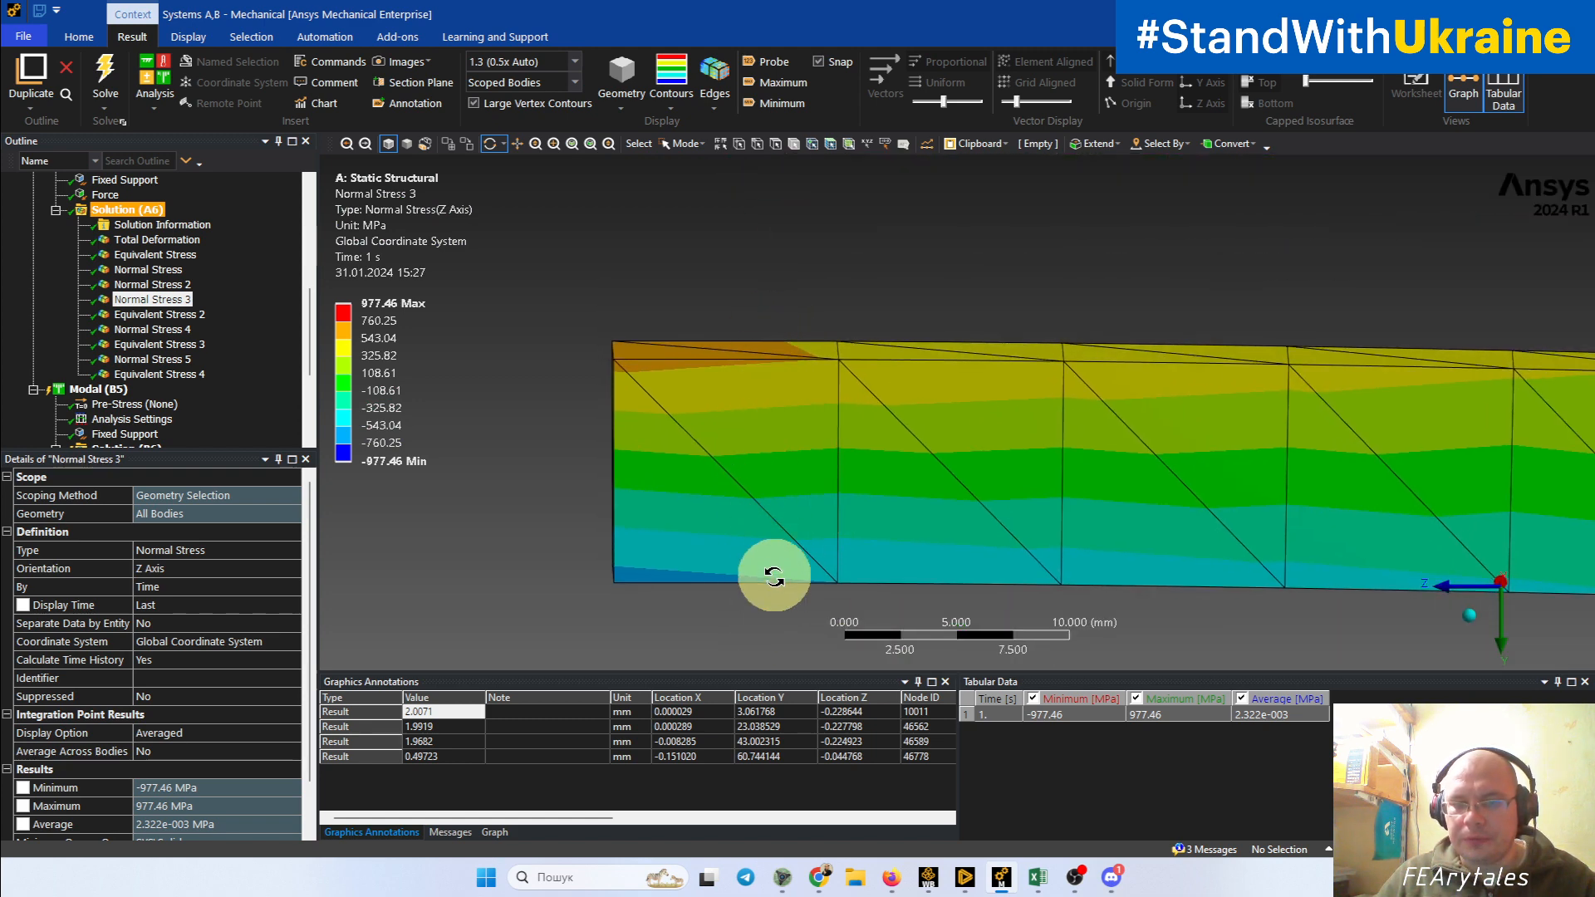
drag(773, 584, 739, 575)
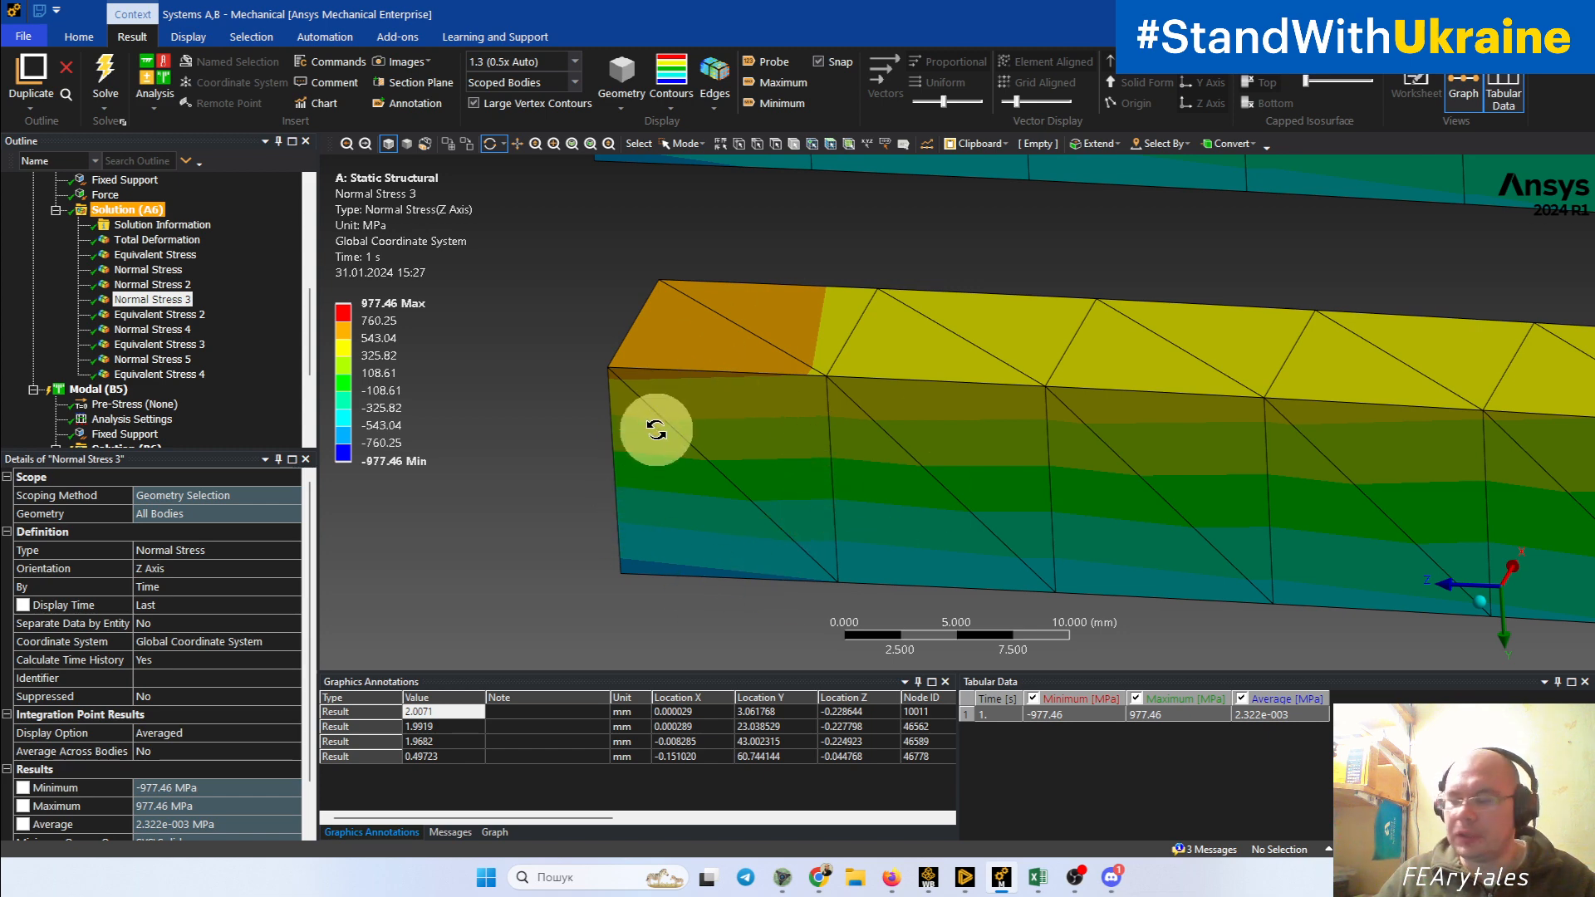
scroll(657, 429, down, 3)
ctrl+middle_drag(730, 268, 693, 609)
drag(772, 510, 811, 491)
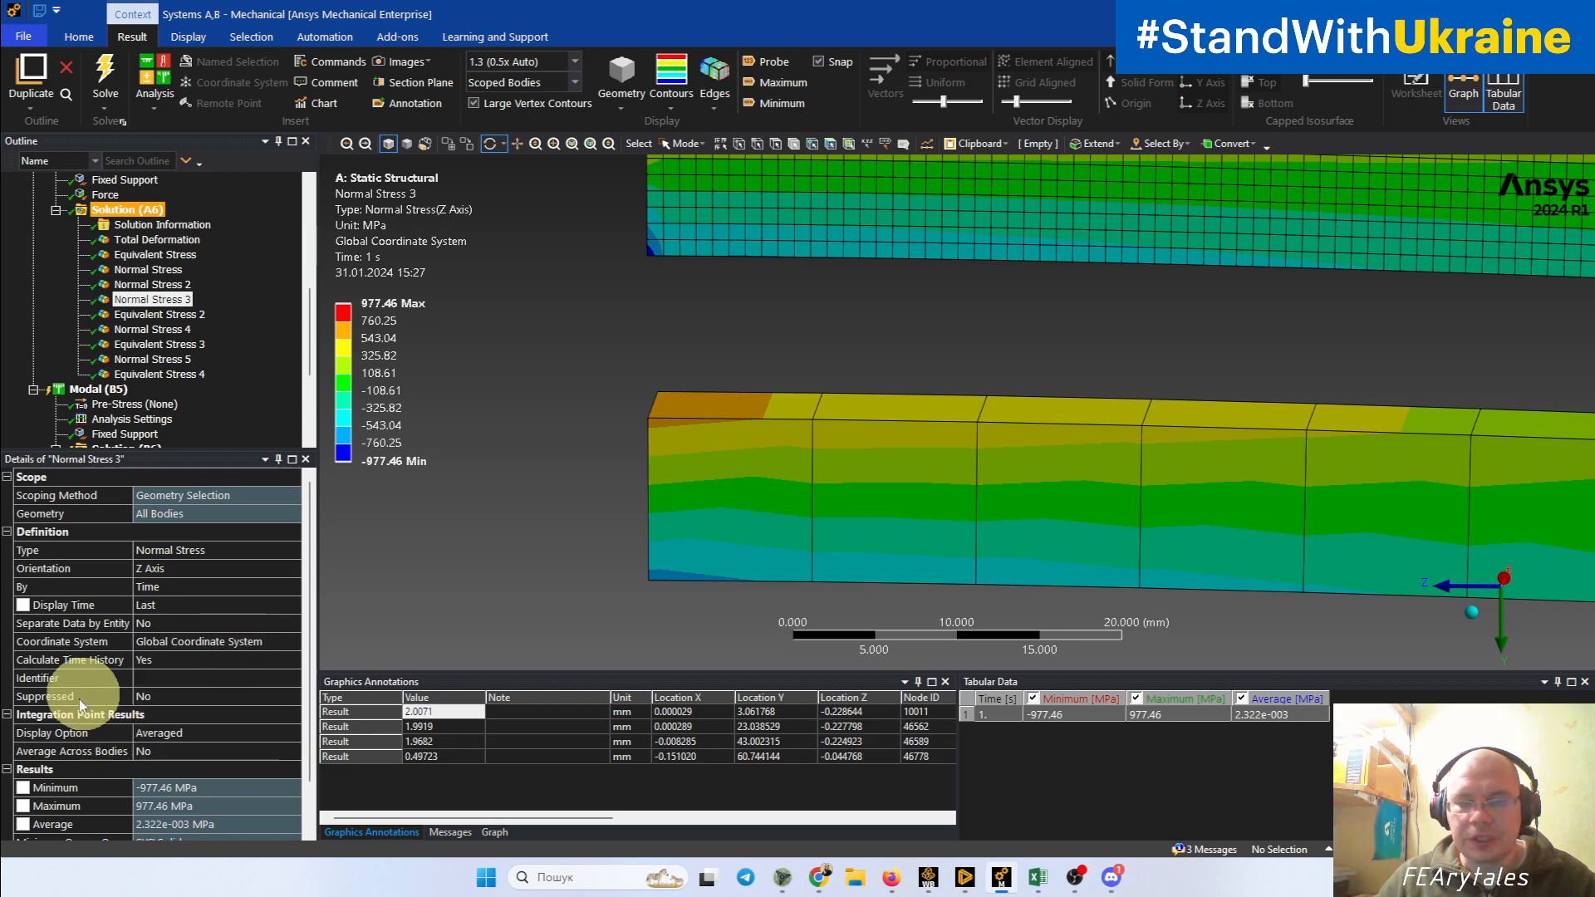
Step: Display the Normal Stress 4 result and the unaveraged Z-axis Normal Stress 5 result, and view the latter on the tetrahedral beams
click(178, 331)
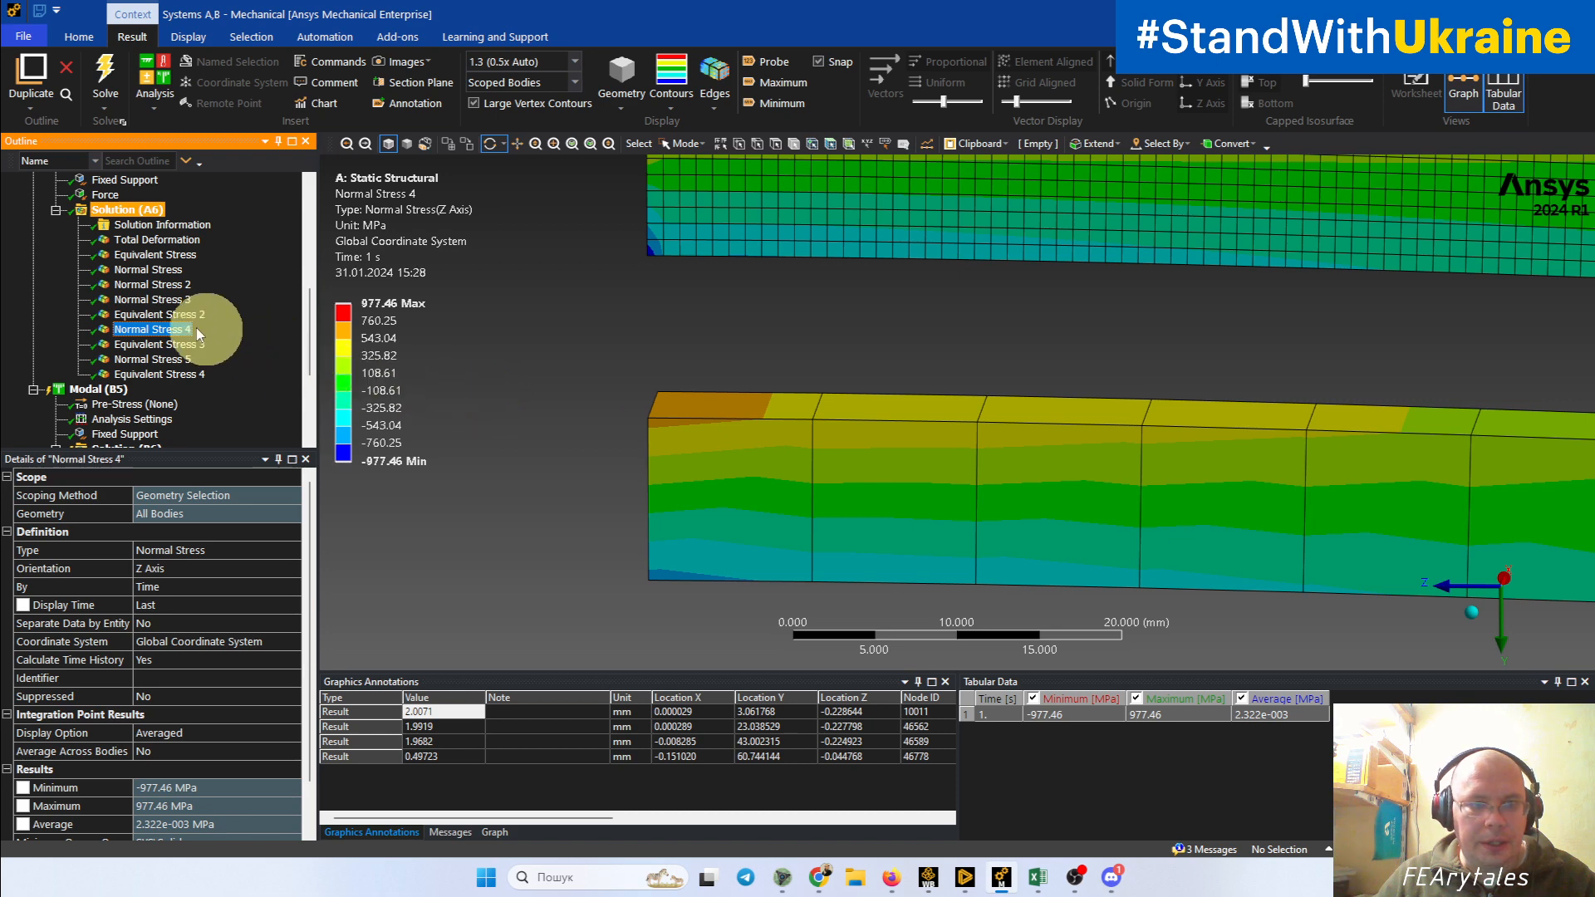
click(161, 360)
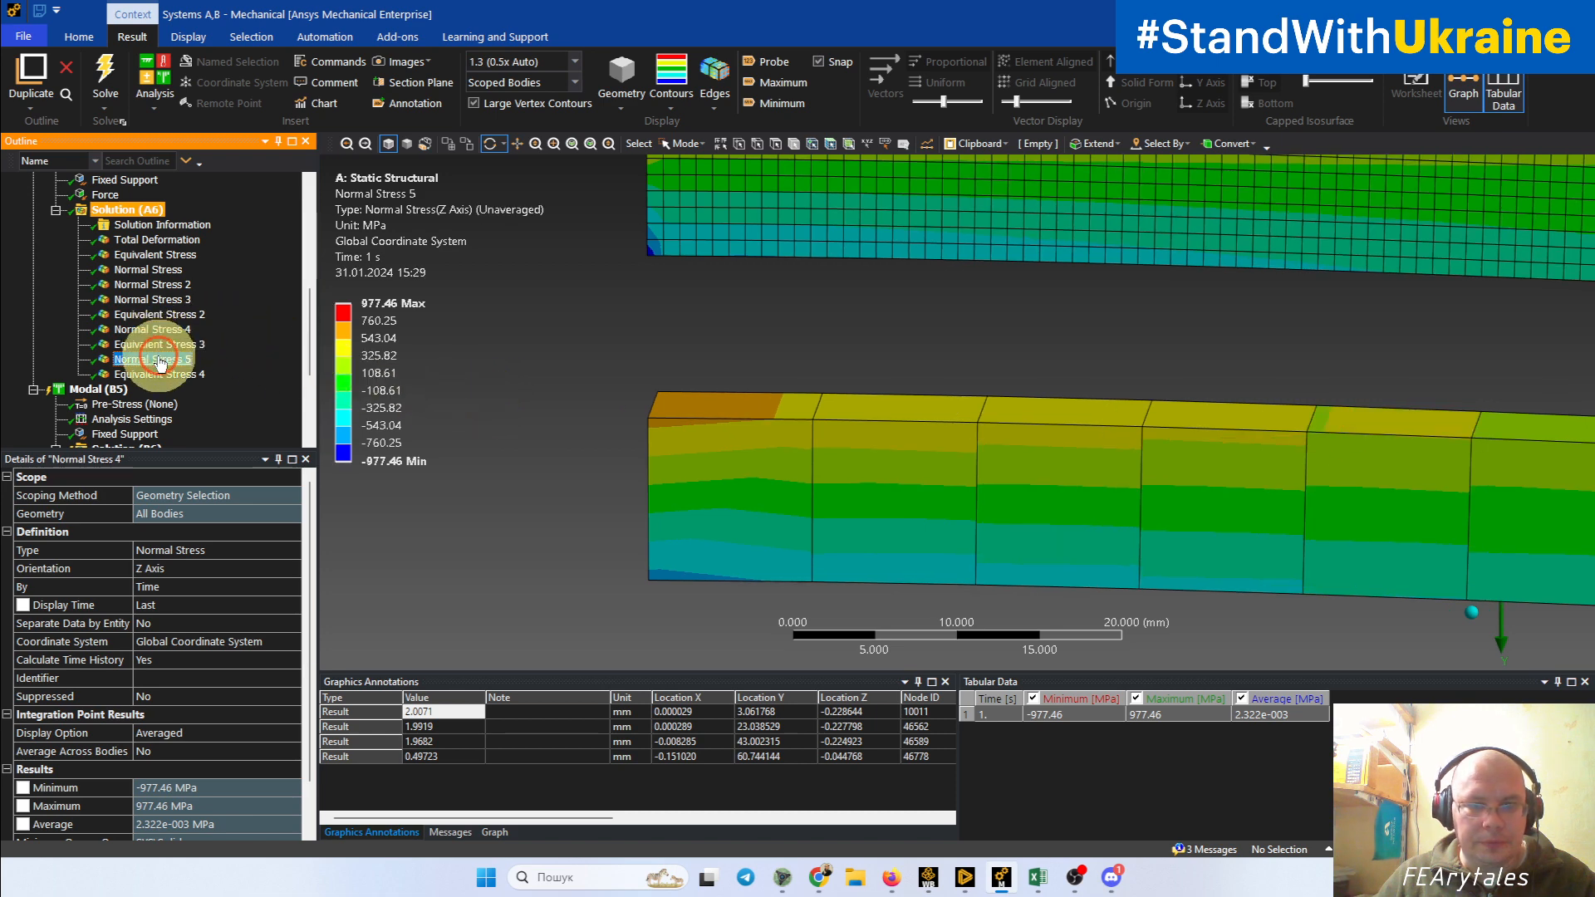
ctrl+middle_drag(1097, 488, 912, 625)
scroll(1051, 463, down, 4)
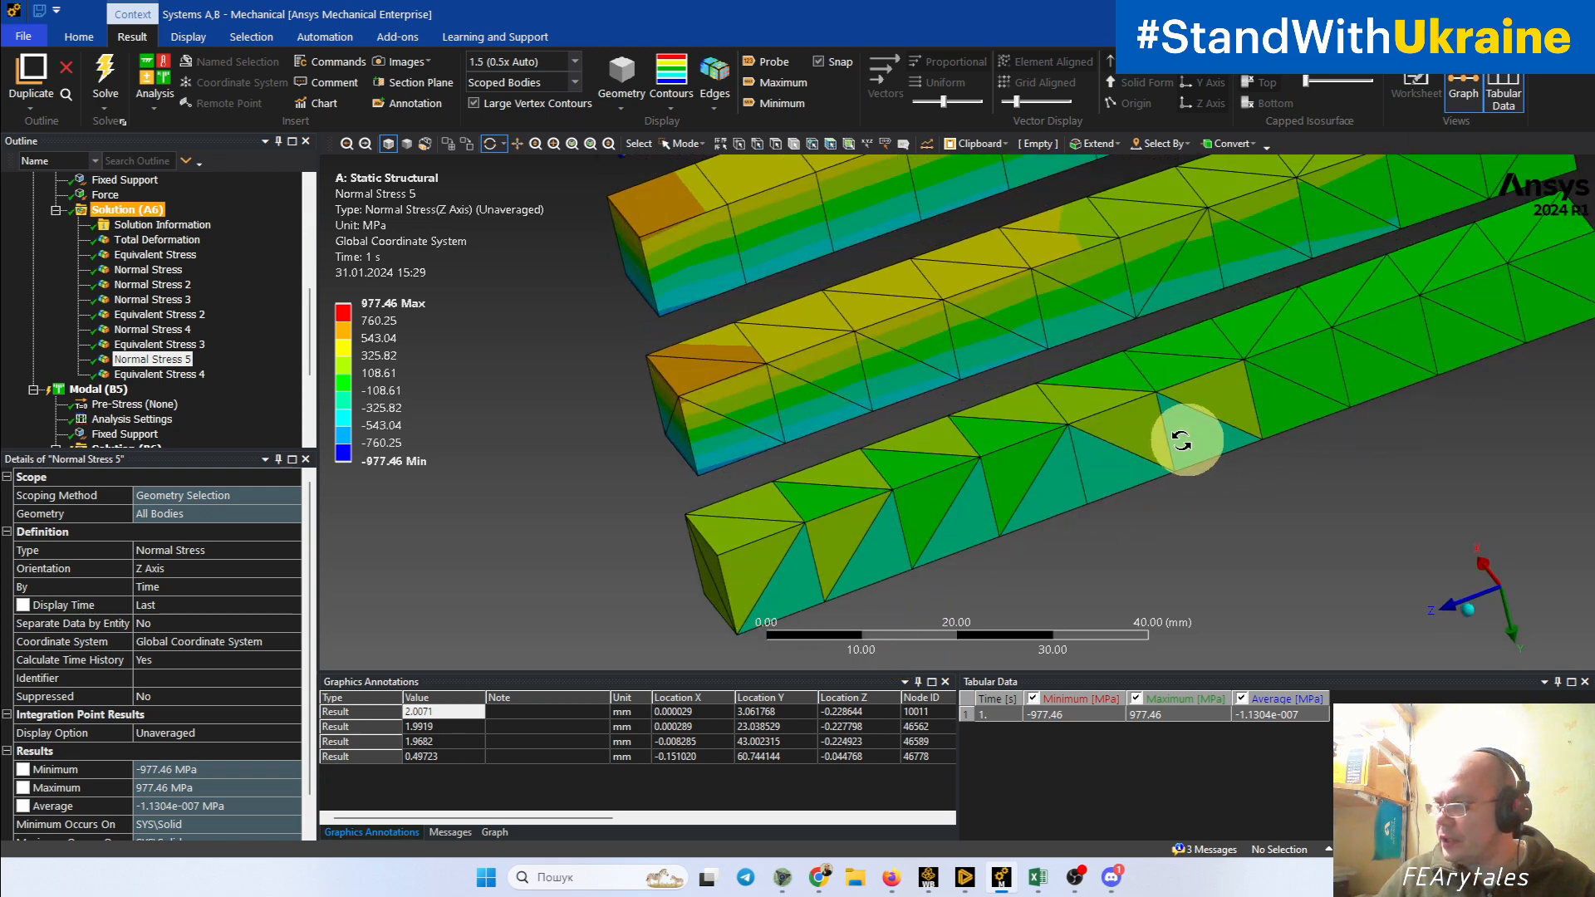
Step: Inspect the unaveraged Z-axis normal stress on the side, upper and lower faces at the highly stressed end of the upper tetrahedral beam
scroll(836, 441, up, 5)
ctrl+middle_drag(615, 481, 1169, 470)
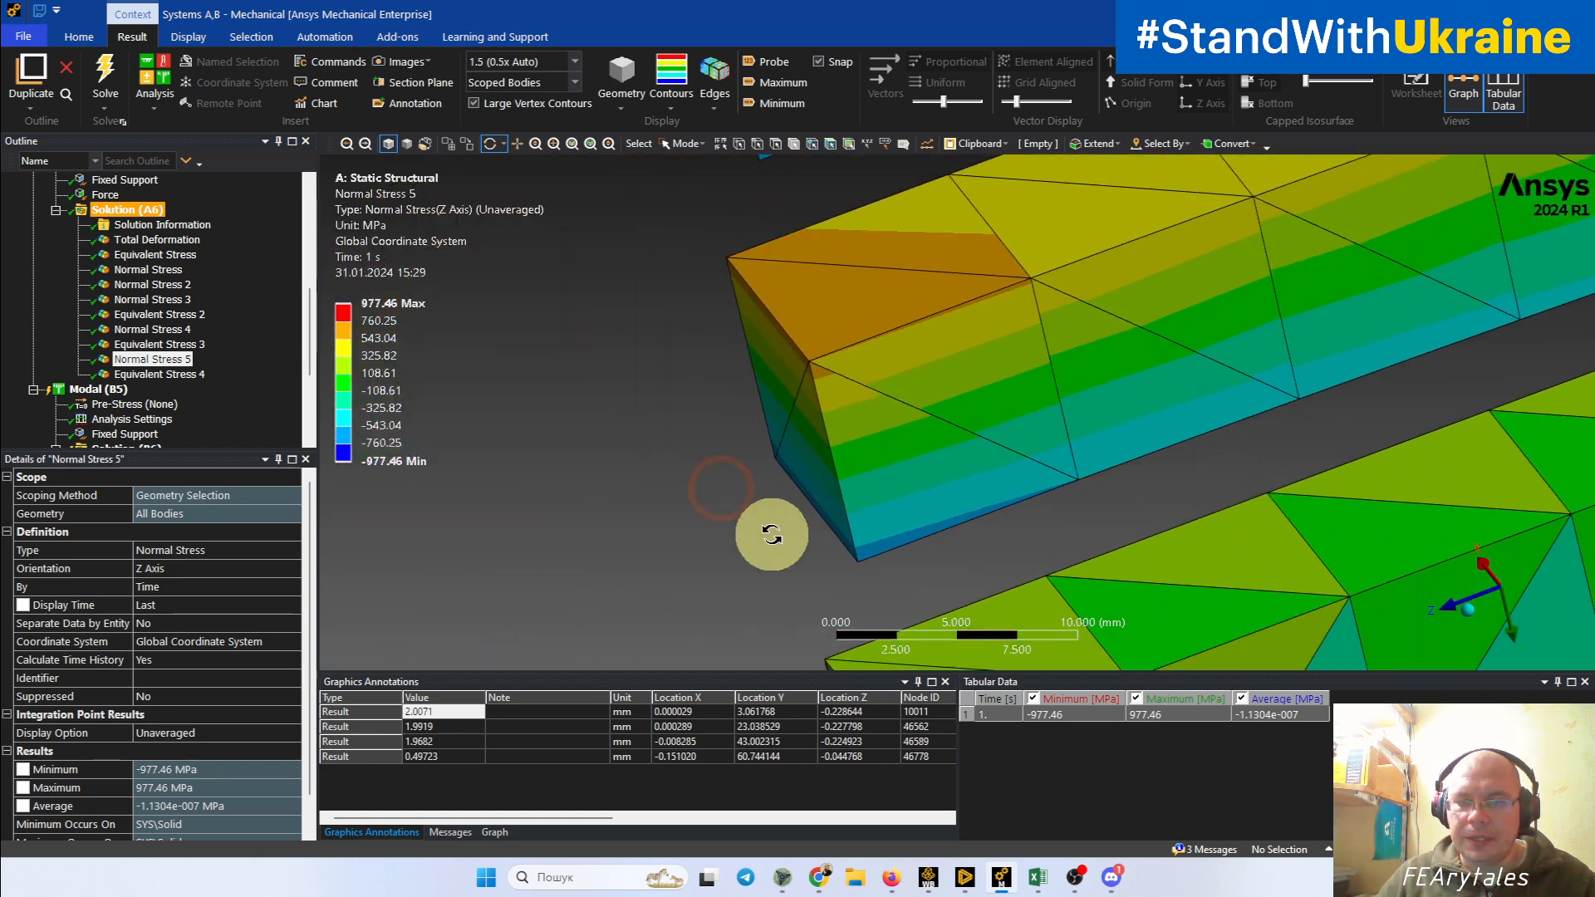
mouse_move(929, 456)
mouse_down()
mouse_move(961, 463)
mouse_move(909, 433)
mouse_up()
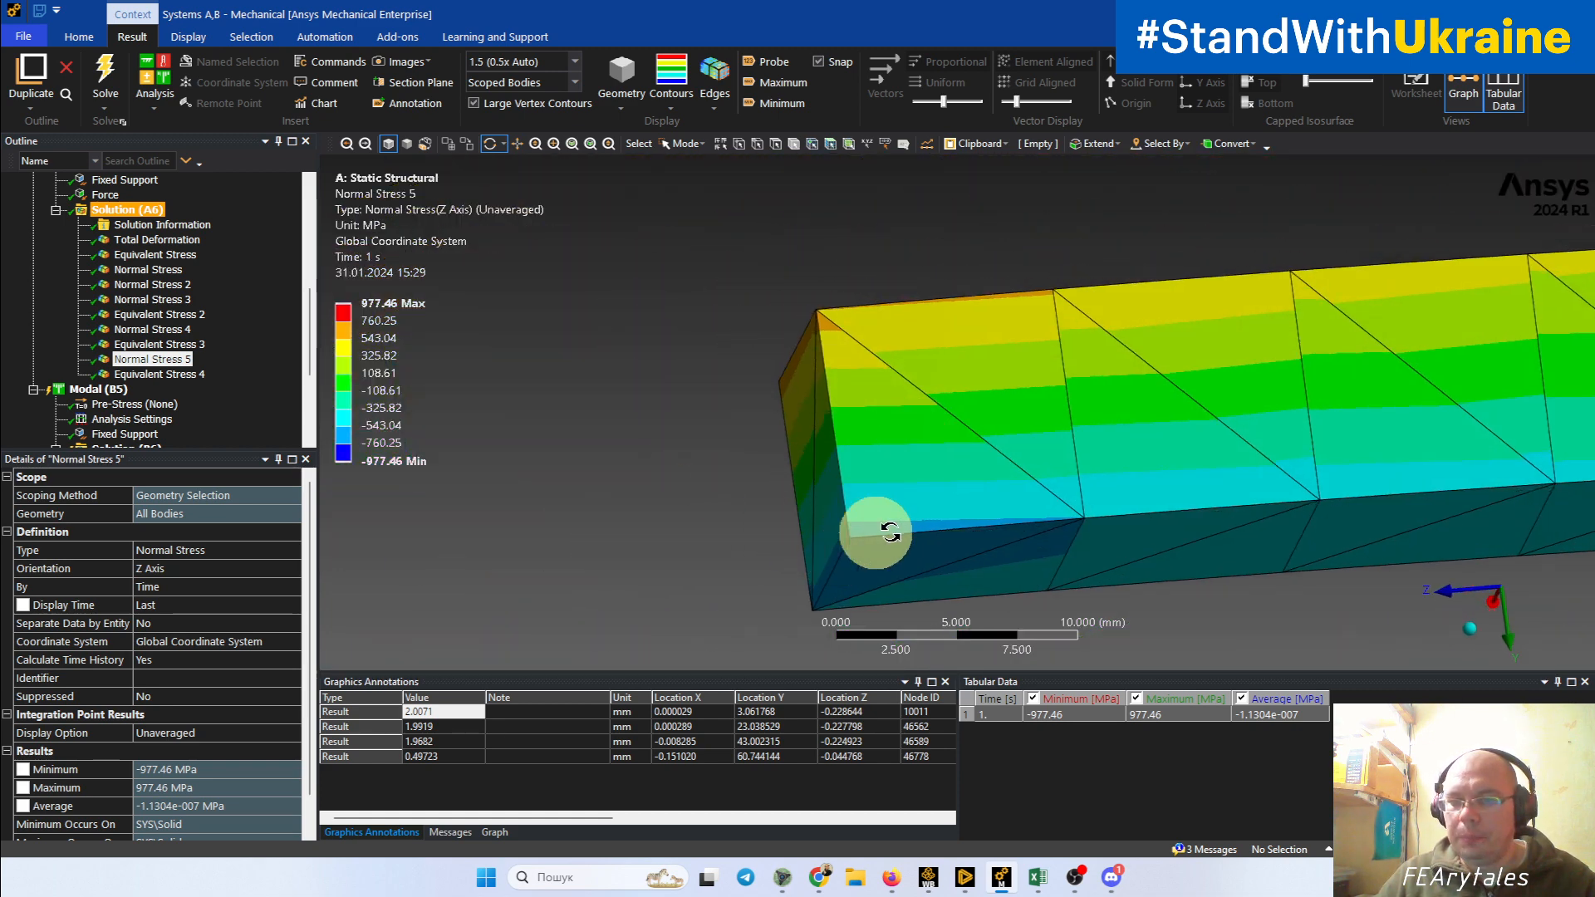
drag(817, 343, 845, 382)
scroll(918, 453, up, 5)
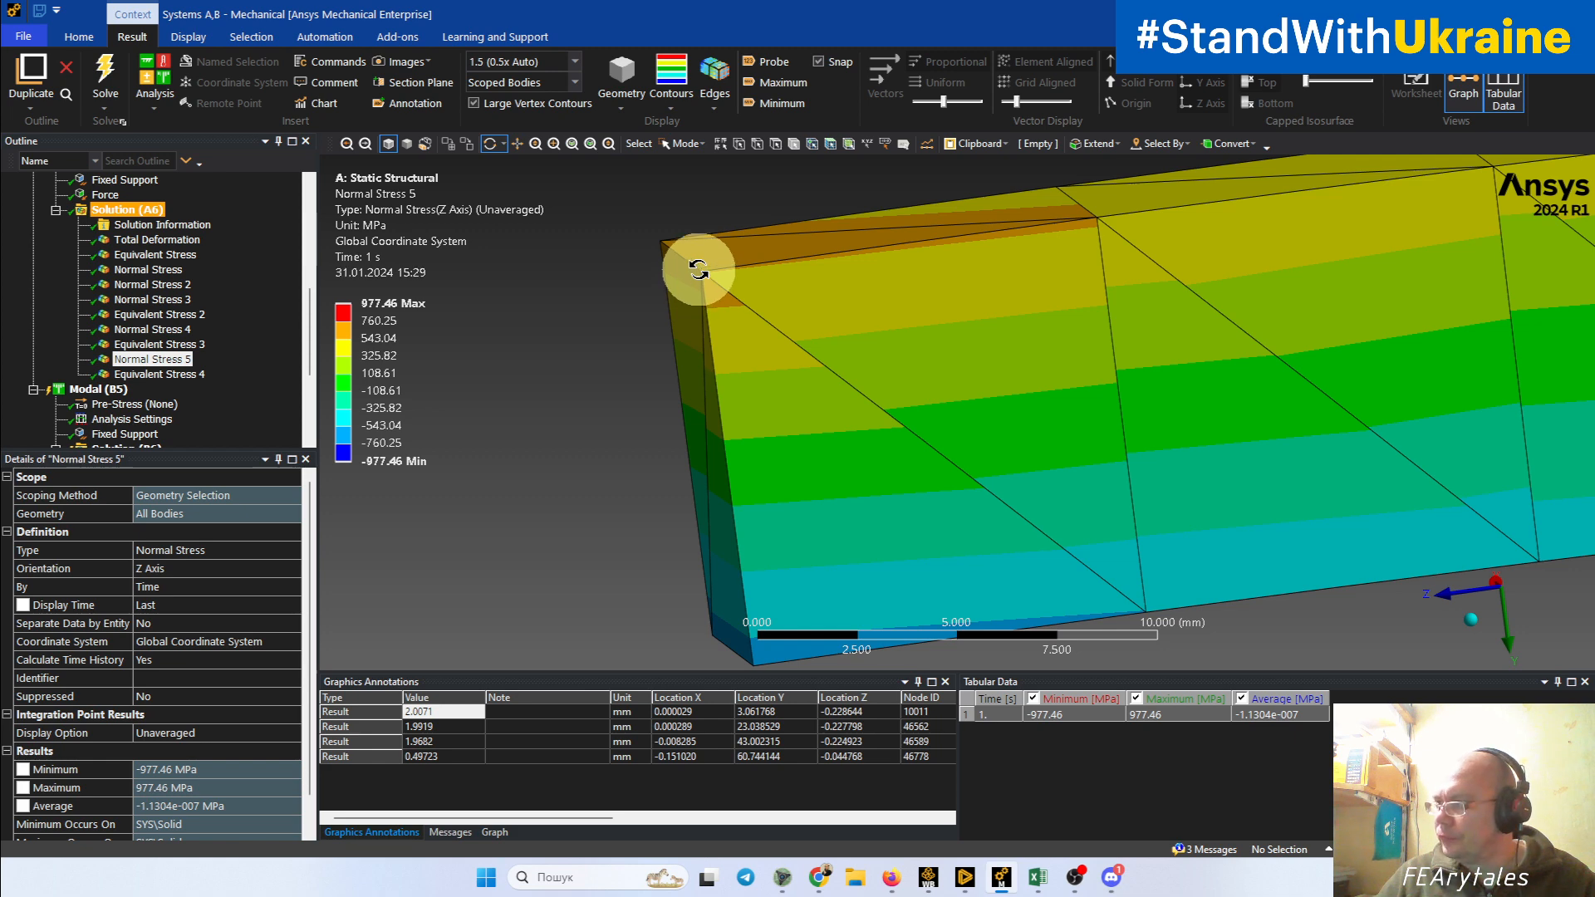
Step: Inspect the unaveraged Z-axis normal stress across element boundaries at the highly stressed end of the coarse hexahedral beam
drag(865, 285, 918, 355)
ctrl+middle_drag(890, 235, 915, 609)
scroll(890, 509, up, 3)
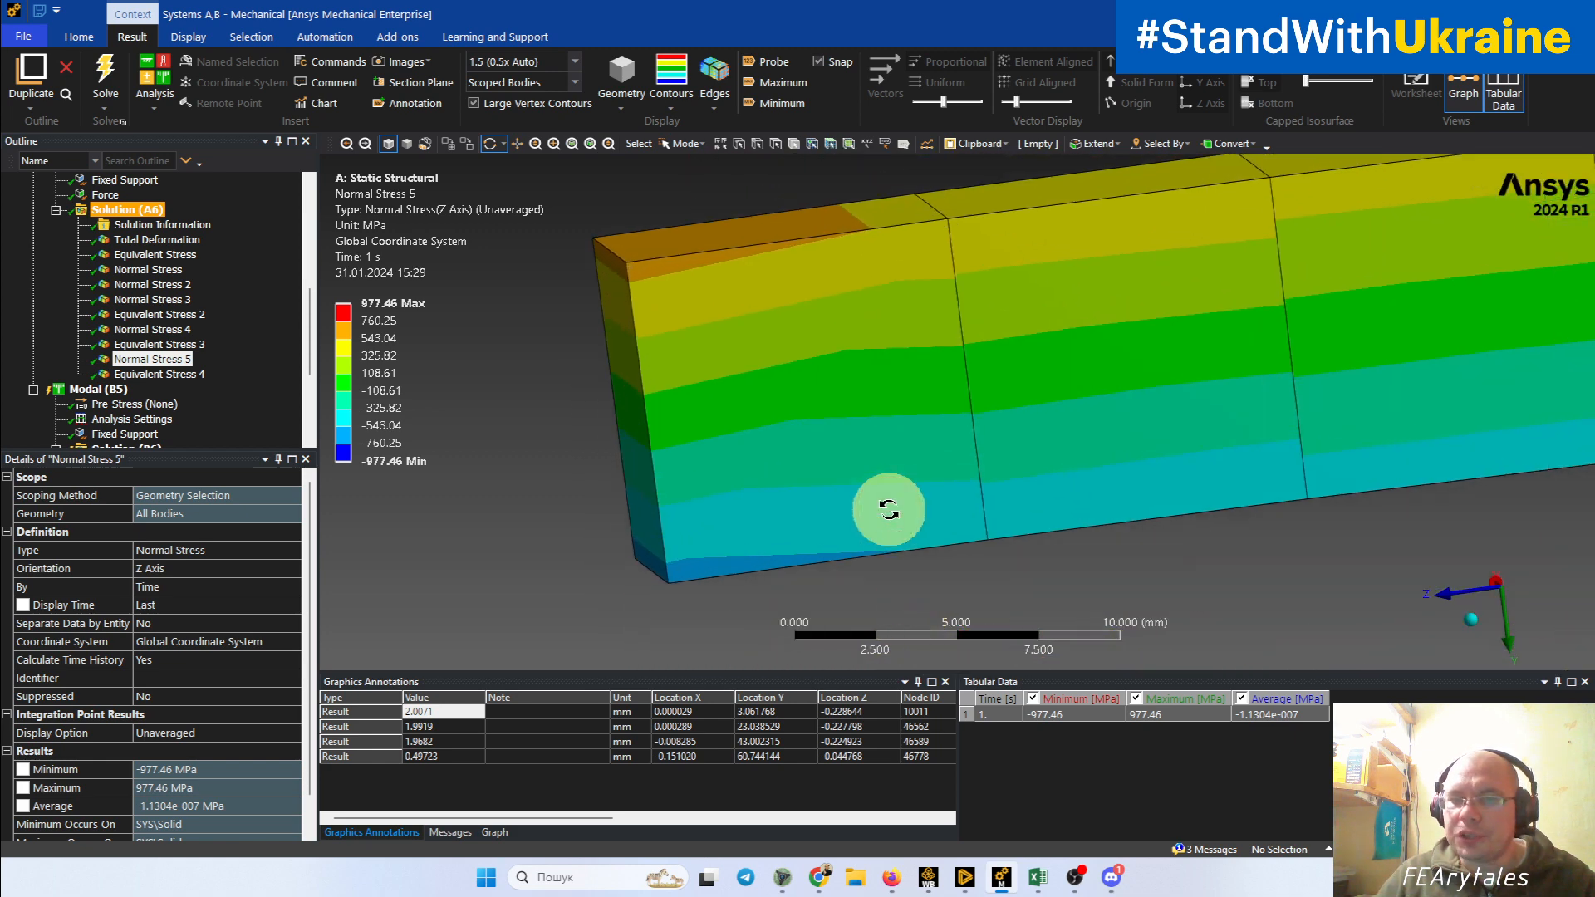
ctrl+middle_drag(741, 509, 869, 524)
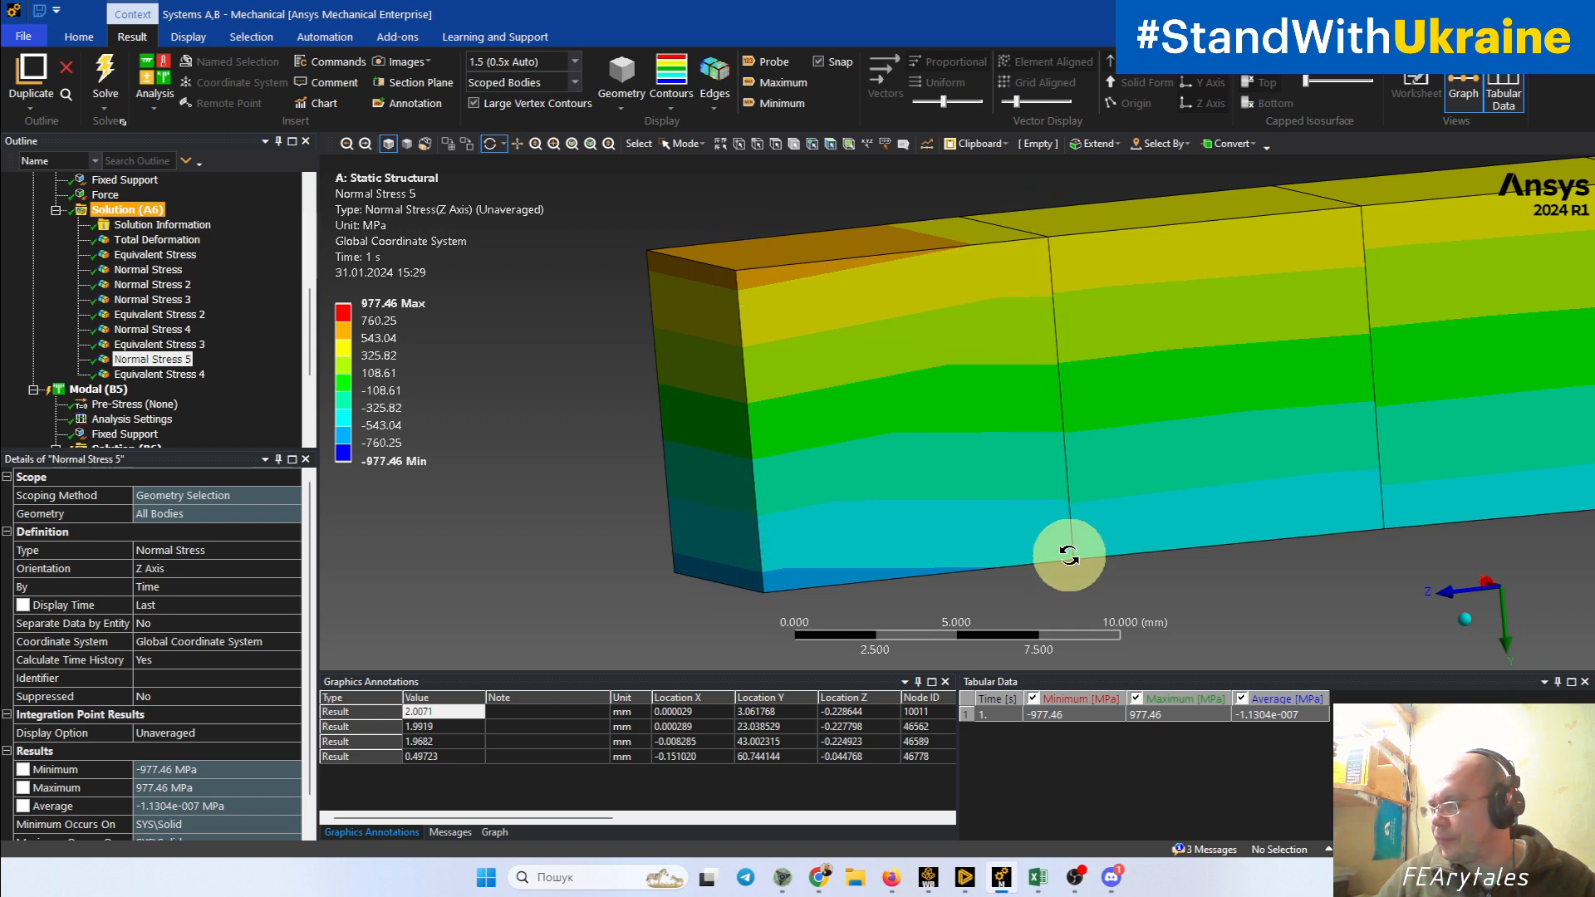
drag(908, 463, 935, 493)
scroll(918, 459, down, 3)
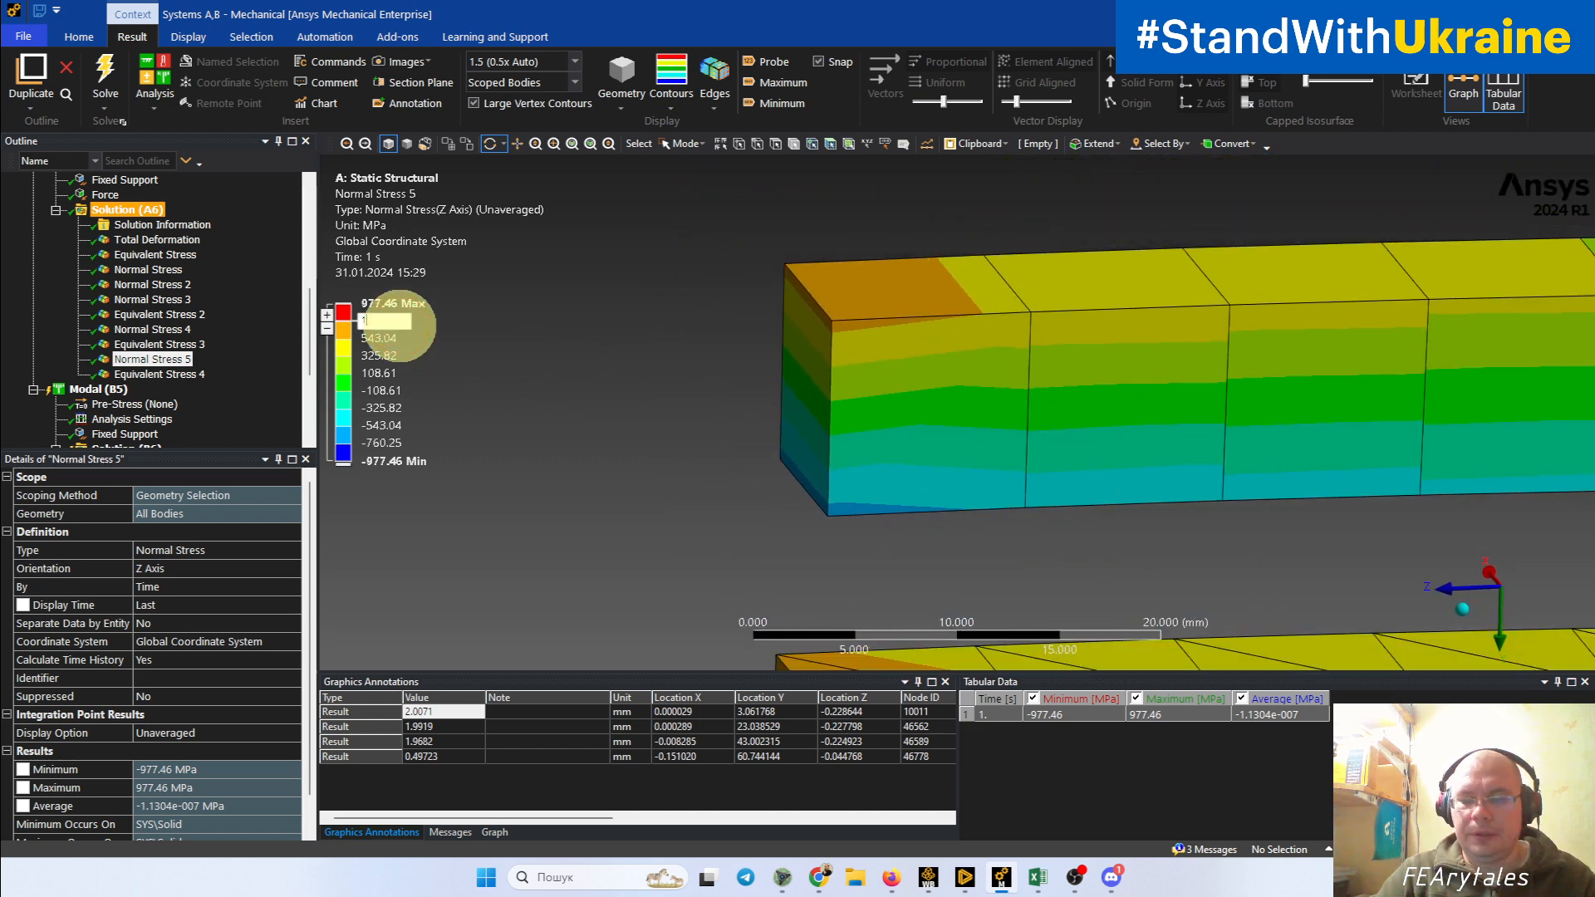
Step: Set the outer band limits of the unaveraged Normal Stress 5 legend to 1 and -1 MPa
key(Return)
click(391, 444)
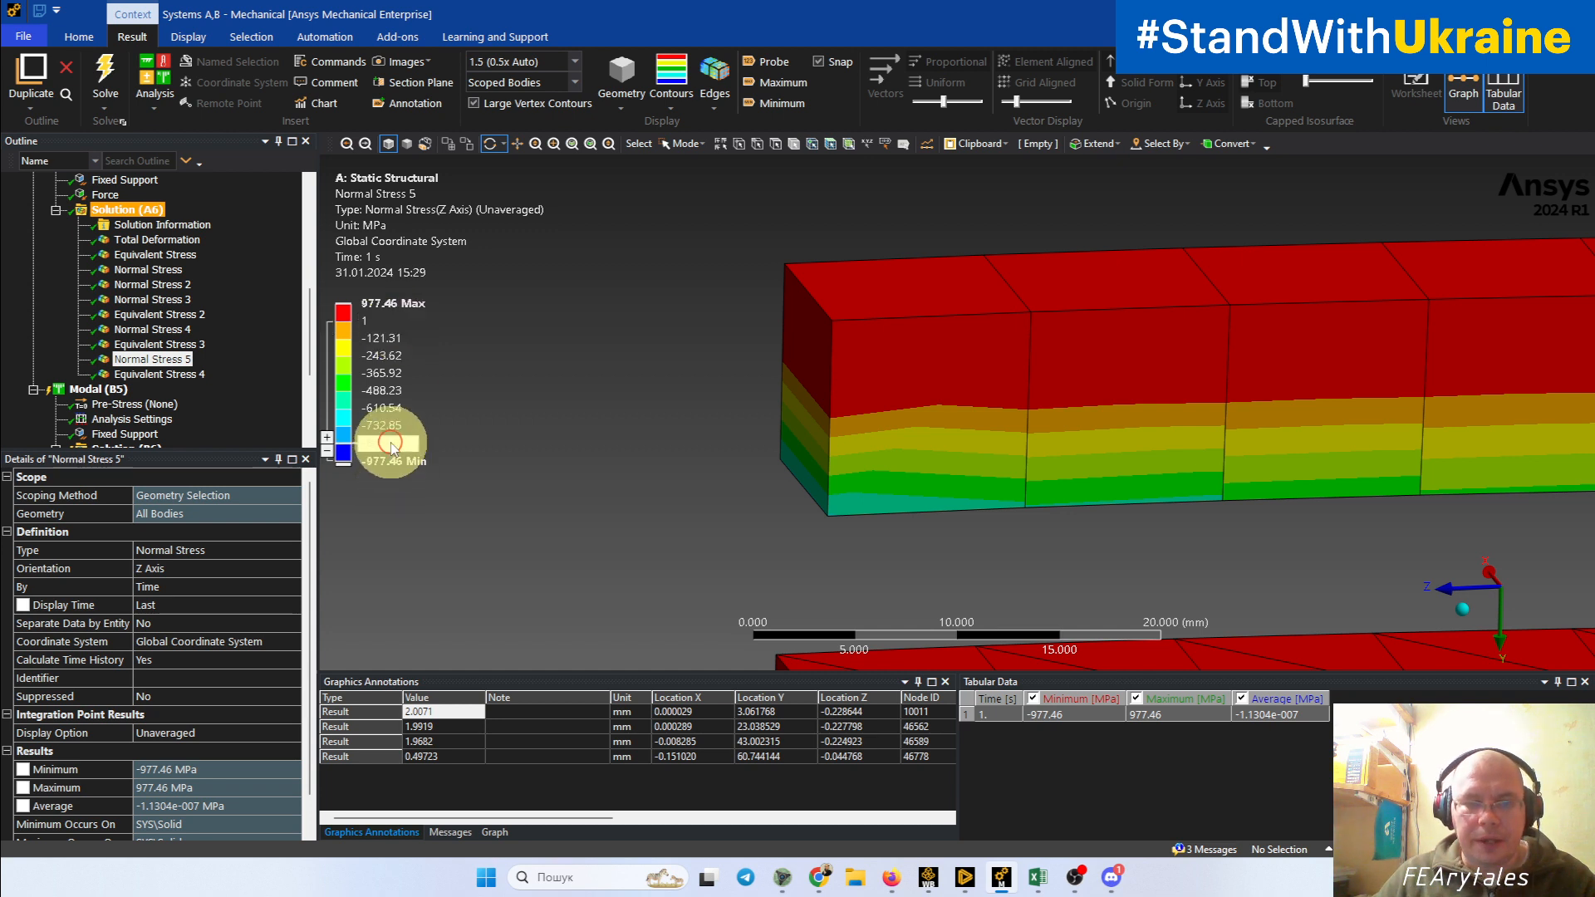
text(-1)
key(Return)
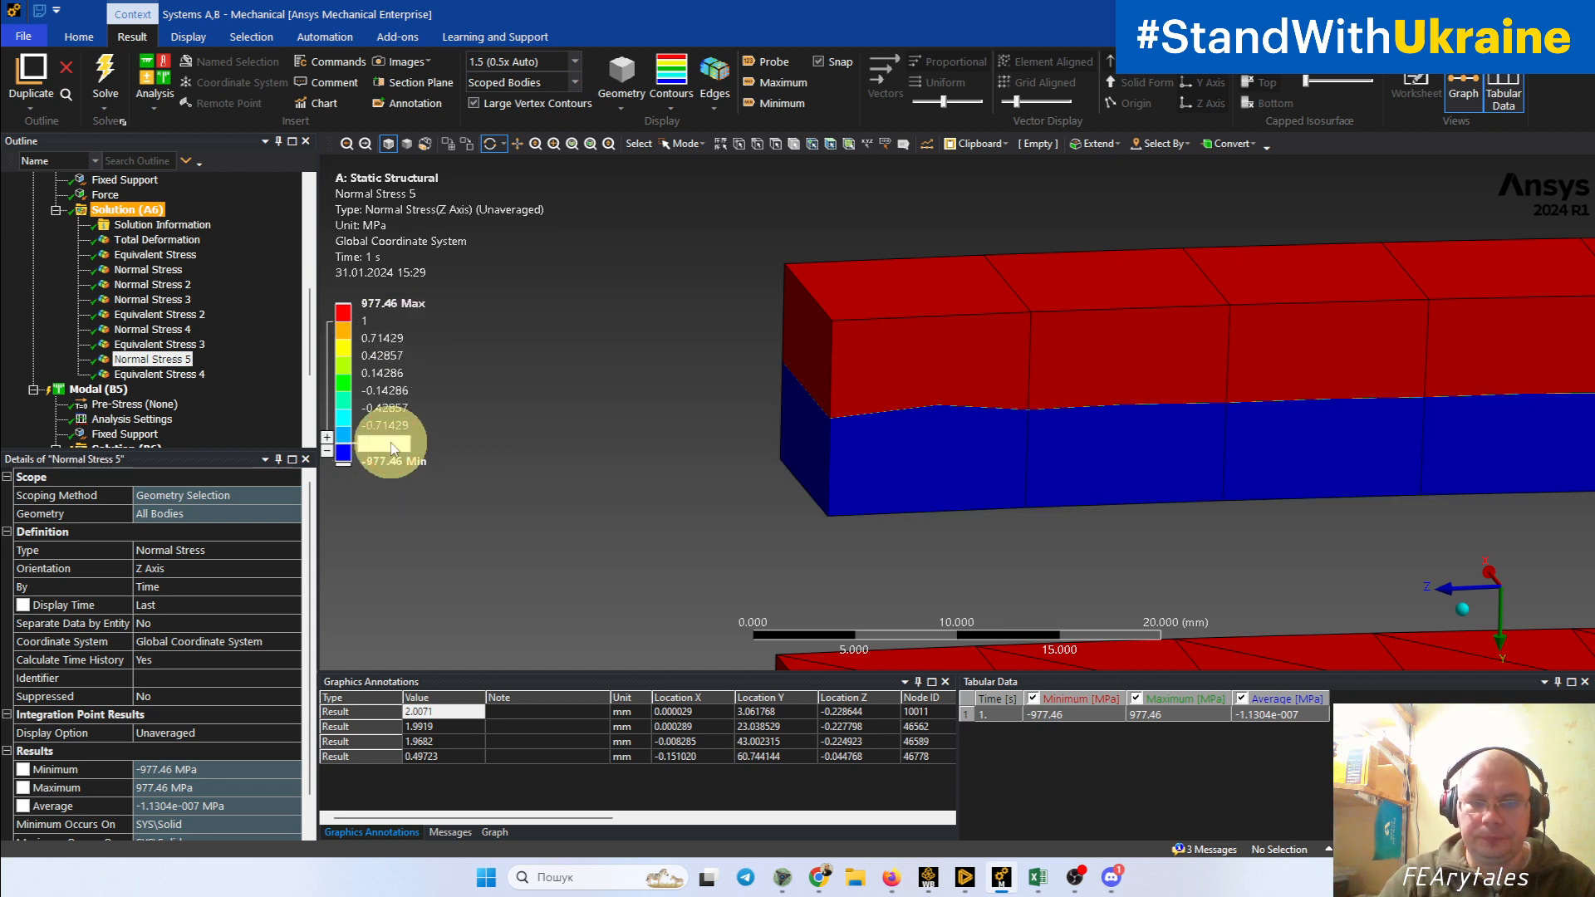
Step: Compare the boundary between tensile and compressive Z-axis stress along all four beams using the narrowed legend
drag(731, 440, 891, 303)
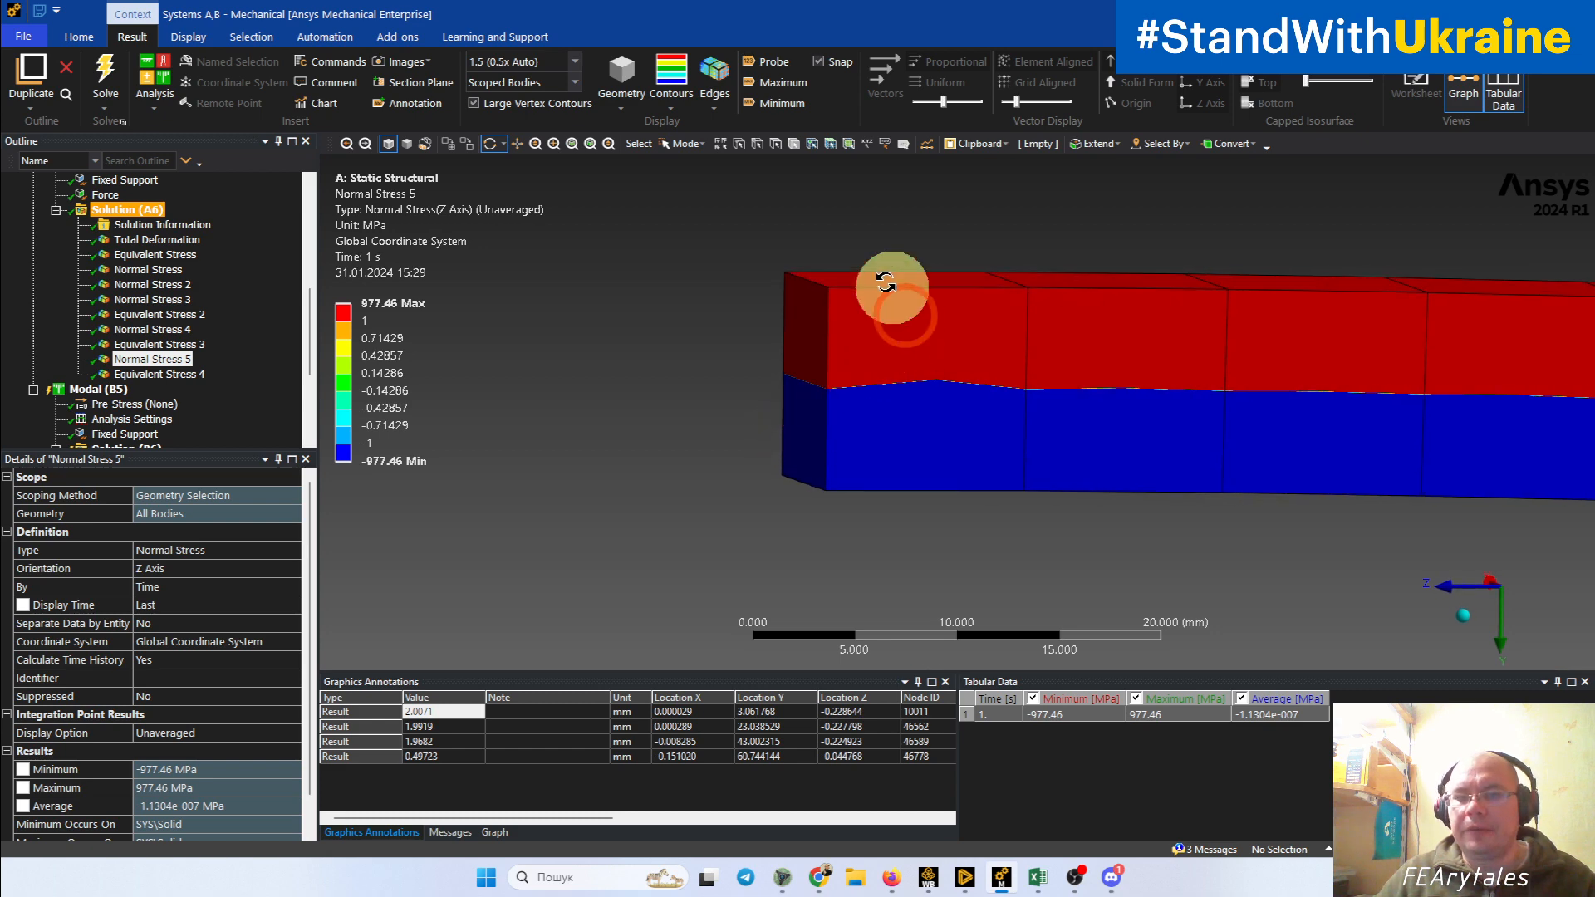
drag(986, 374, 898, 392)
scroll(800, 388, down, 8)
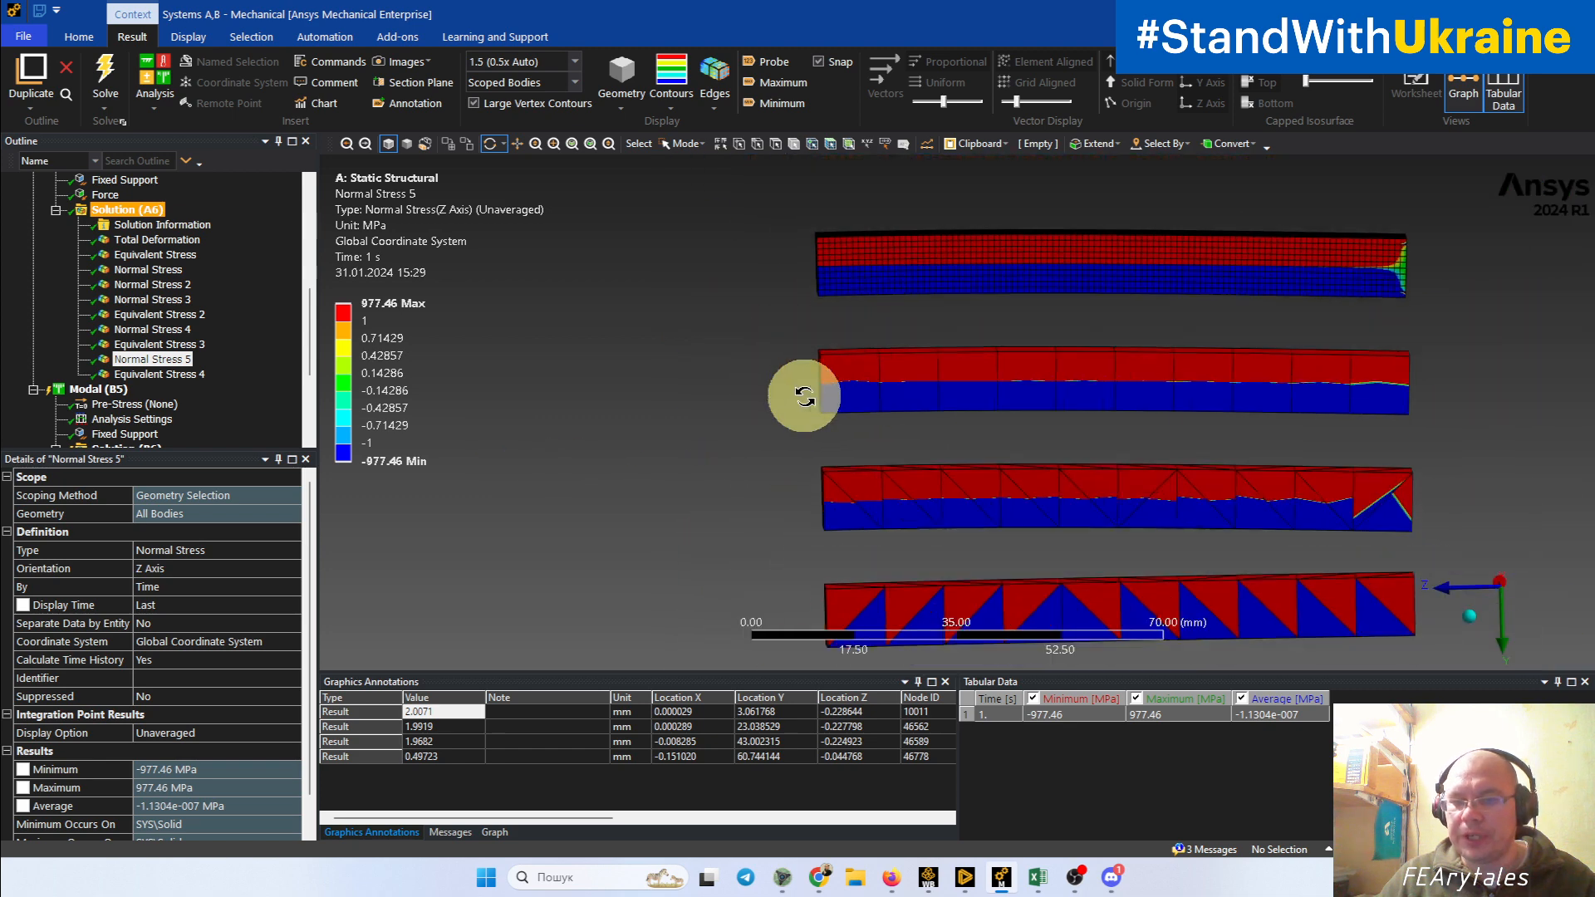
ctrl+middle_drag(1080, 473, 1009, 388)
drag(1093, 456, 1155, 385)
drag(1001, 397, 796, 352)
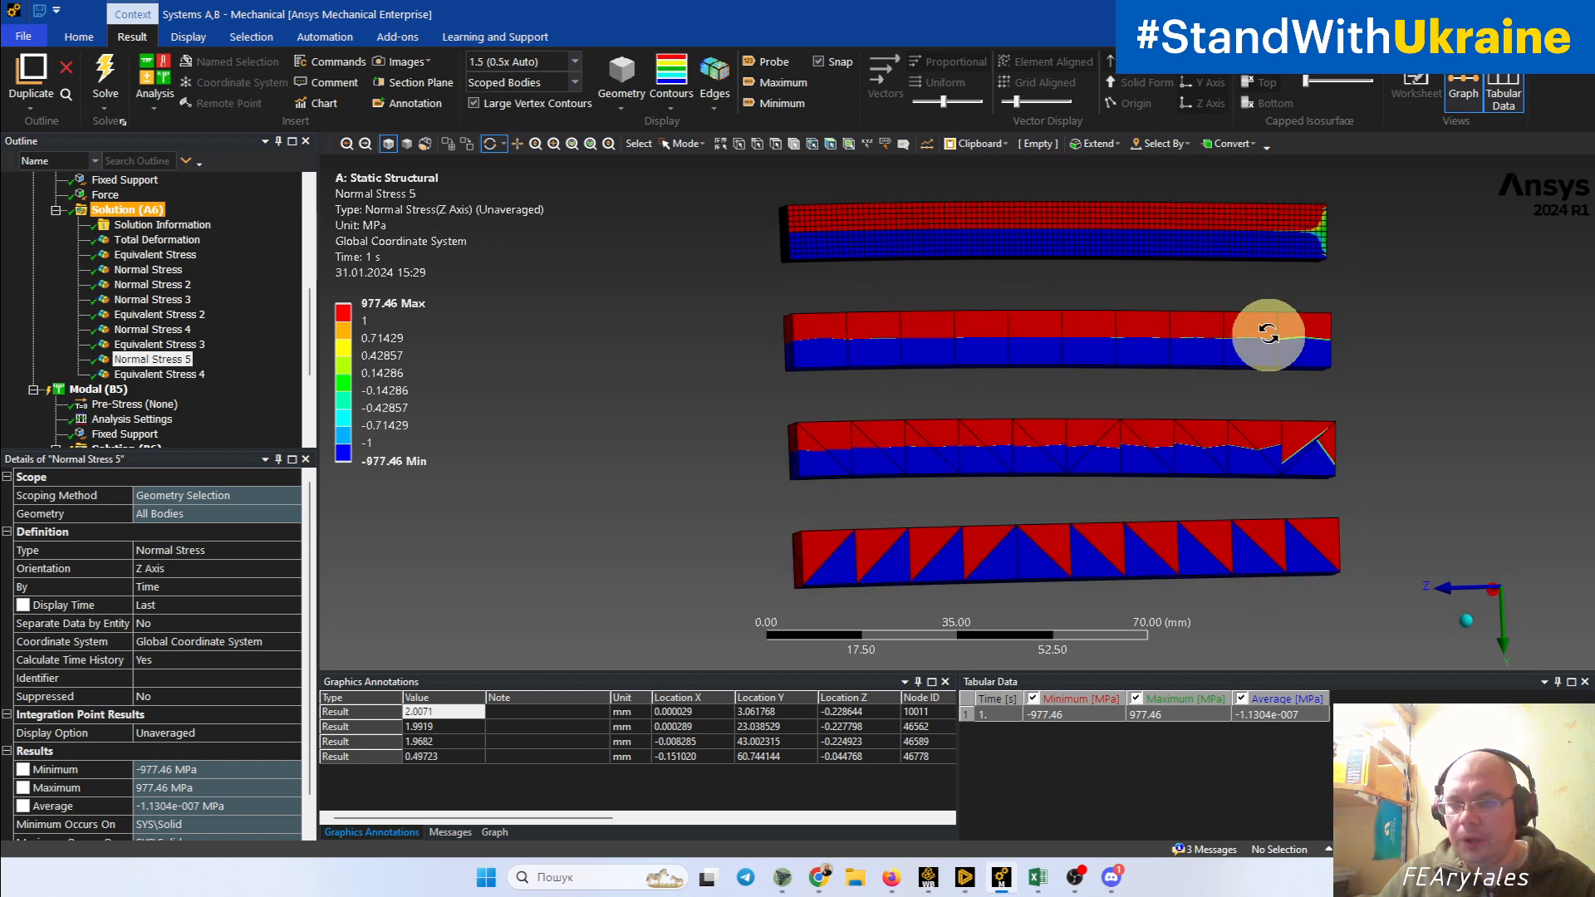
Step: Inspect the unaveraged Z-axis normal stress at the free ends of the finely and coarsely meshed hexahedral beams
middle_drag(1272, 334, 1187, 361)
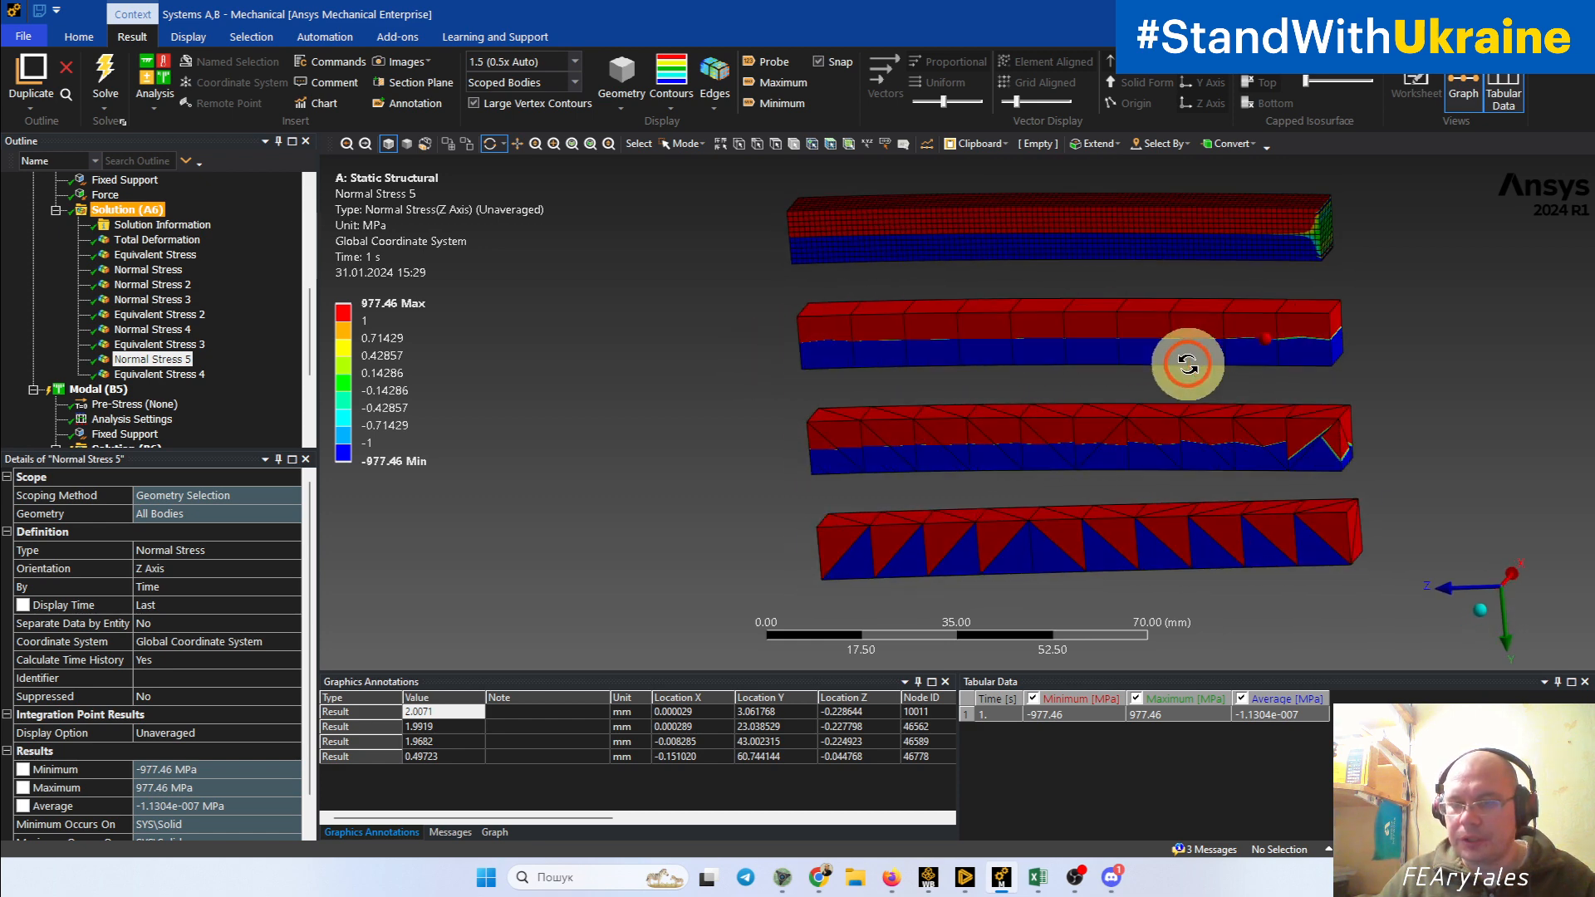
scroll(1188, 364, up, 5)
ctrl+middle_drag(1307, 347, 774, 506)
drag(774, 506, 1061, 427)
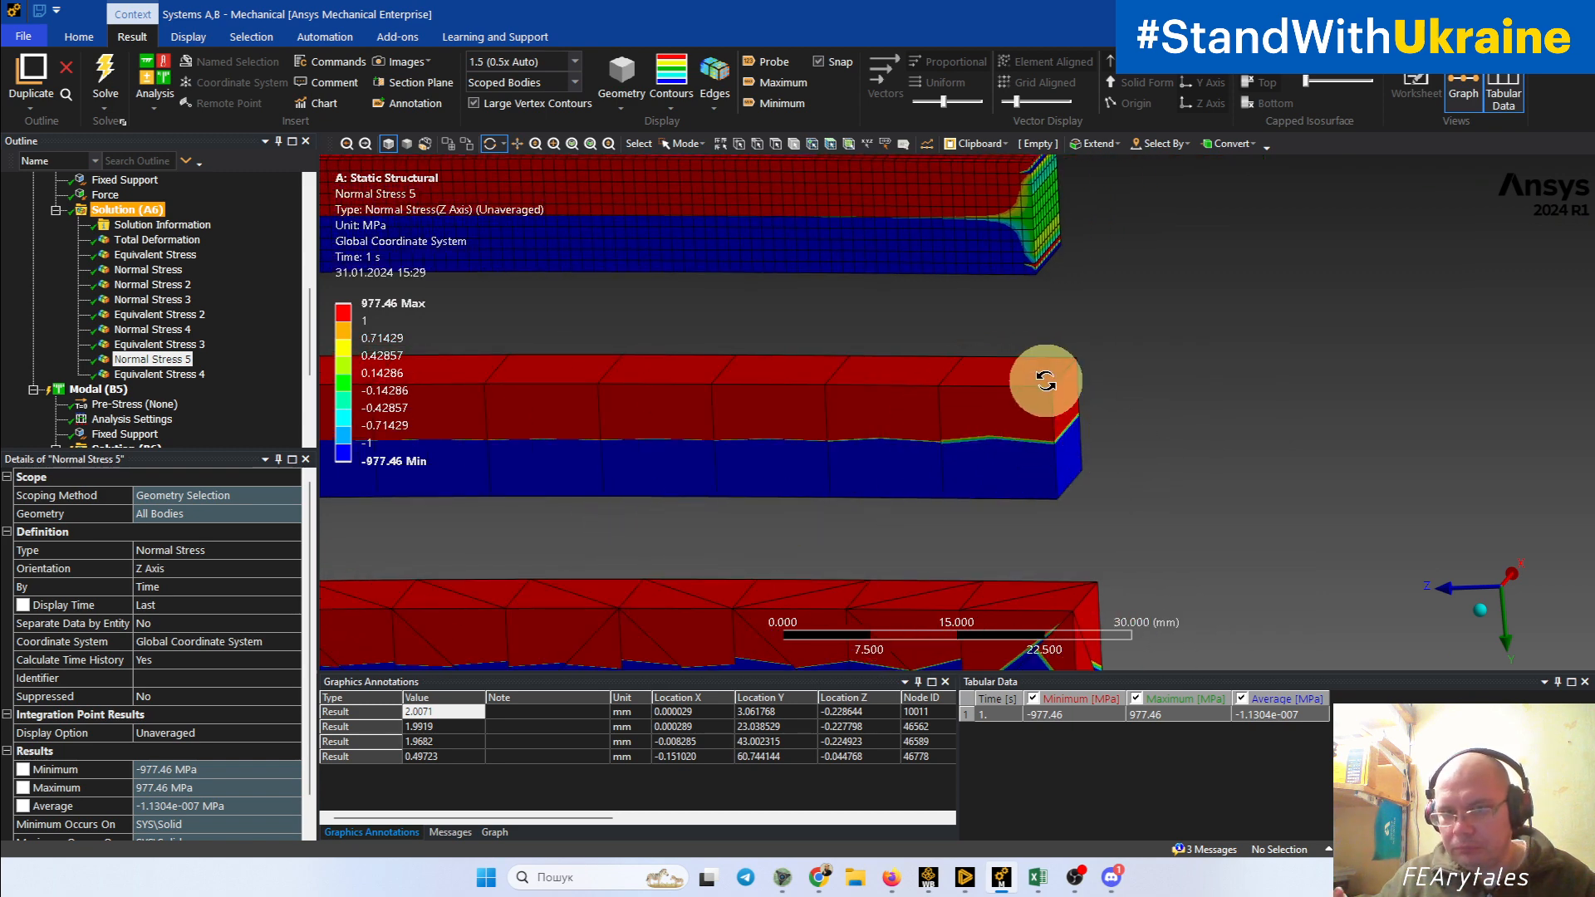
drag(1046, 380, 997, 462)
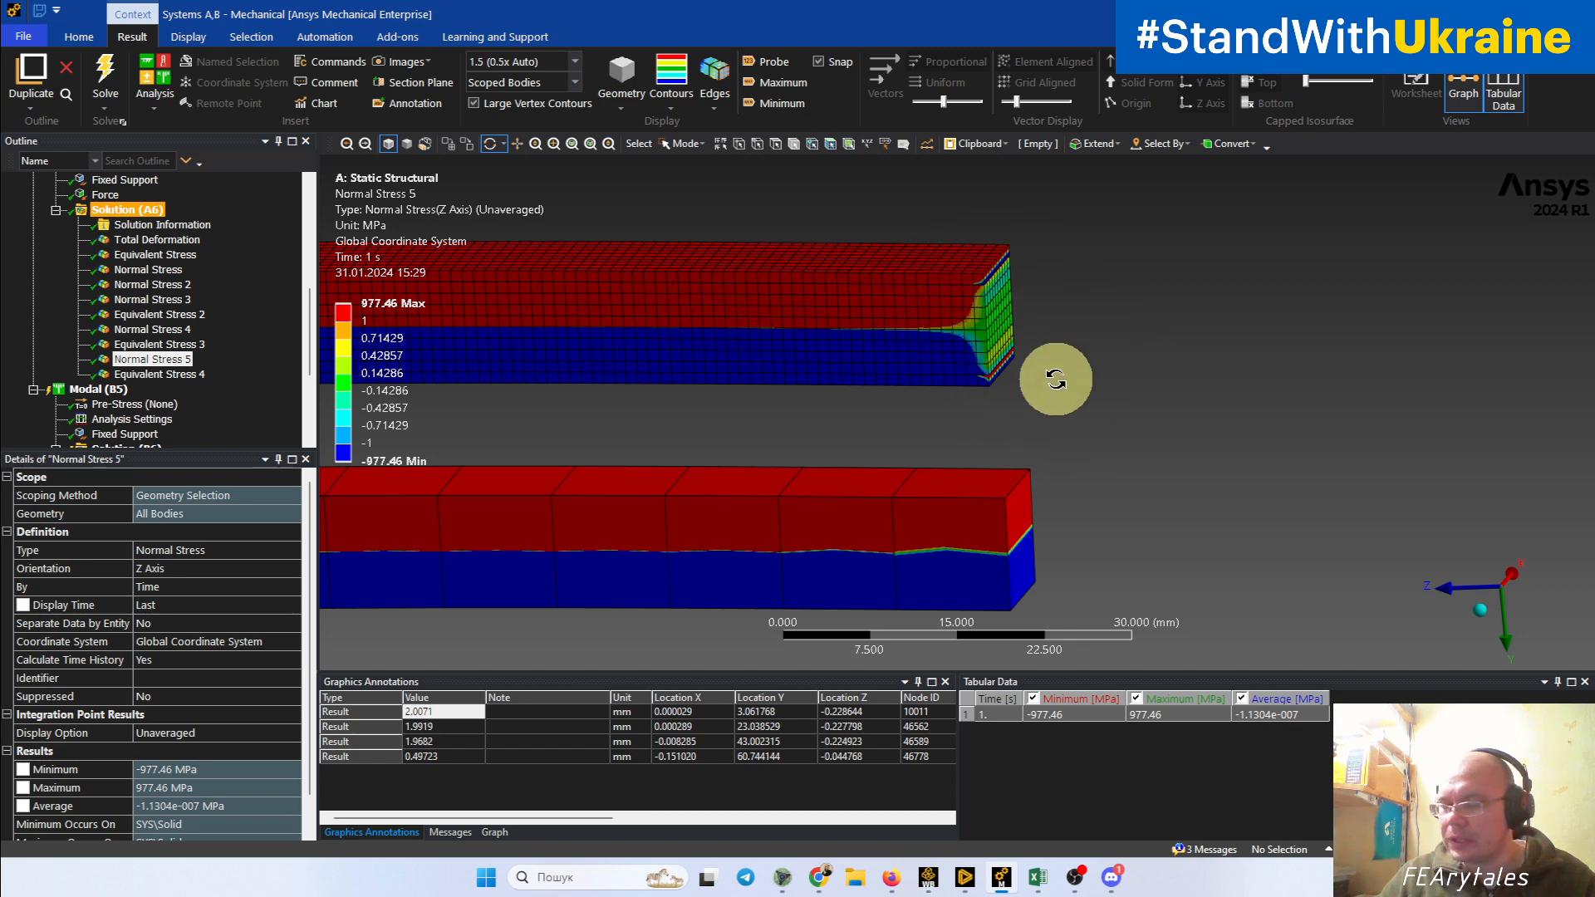
scroll(994, 378, down, 3)
scroll(791, 495, down, 2)
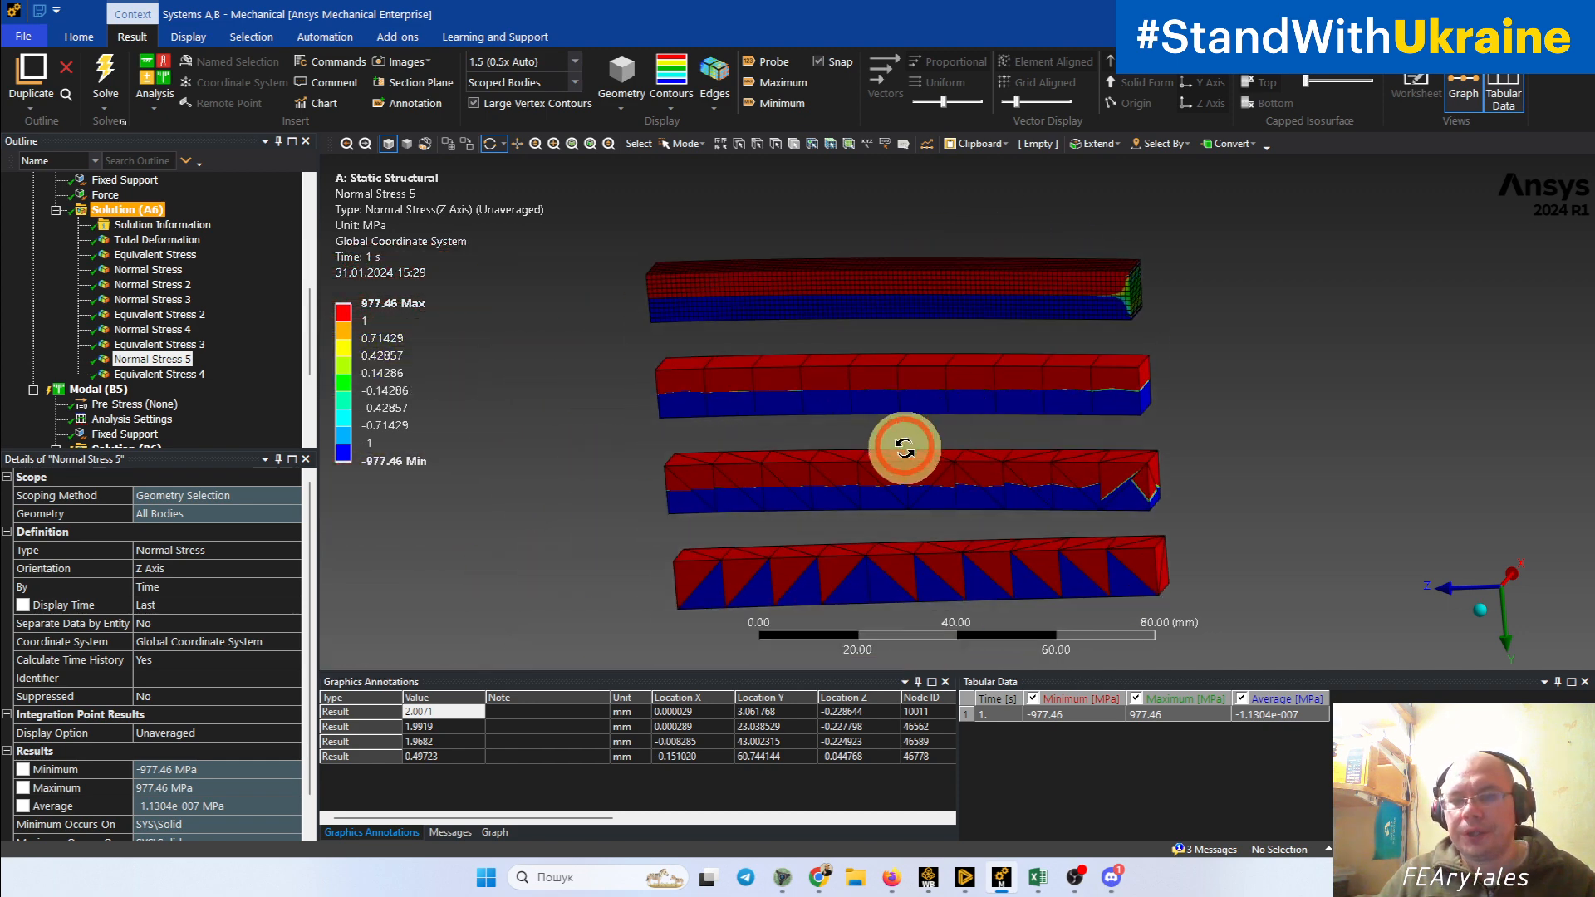
Step: Compare the tension-compression boundary of the coarse hexahedral beam with those of the two tetrahedral beams from an angled view
drag(1005, 448, 1097, 445)
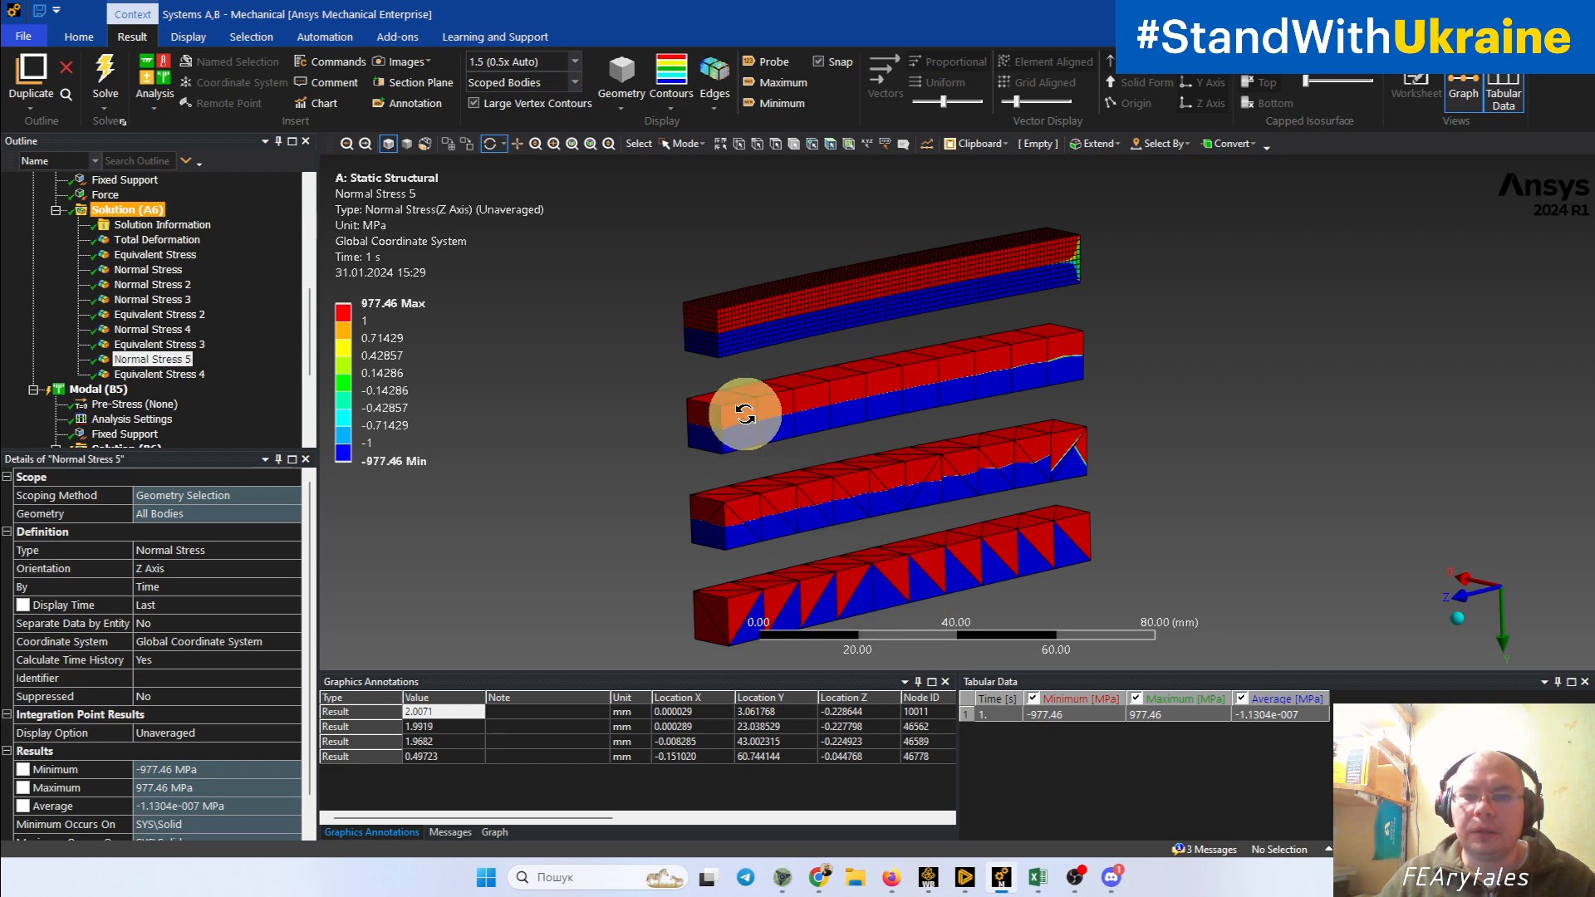
scroll(745, 415, up, 2)
scroll(745, 415, up, 3)
ctrl+middle_drag(676, 461, 987, 488)
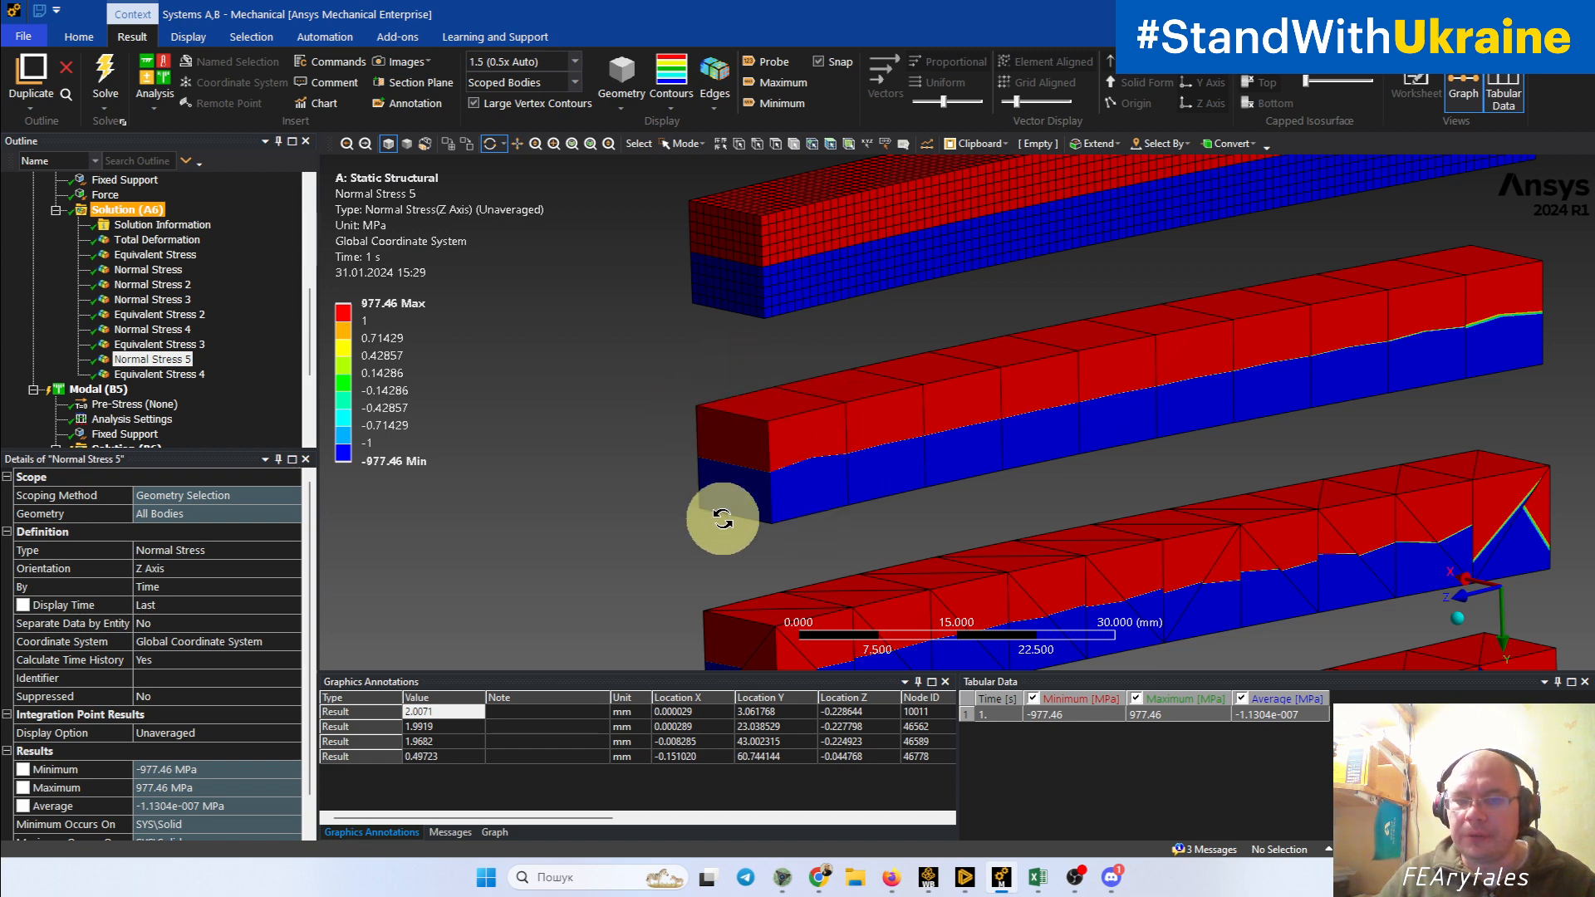
drag(723, 520, 941, 580)
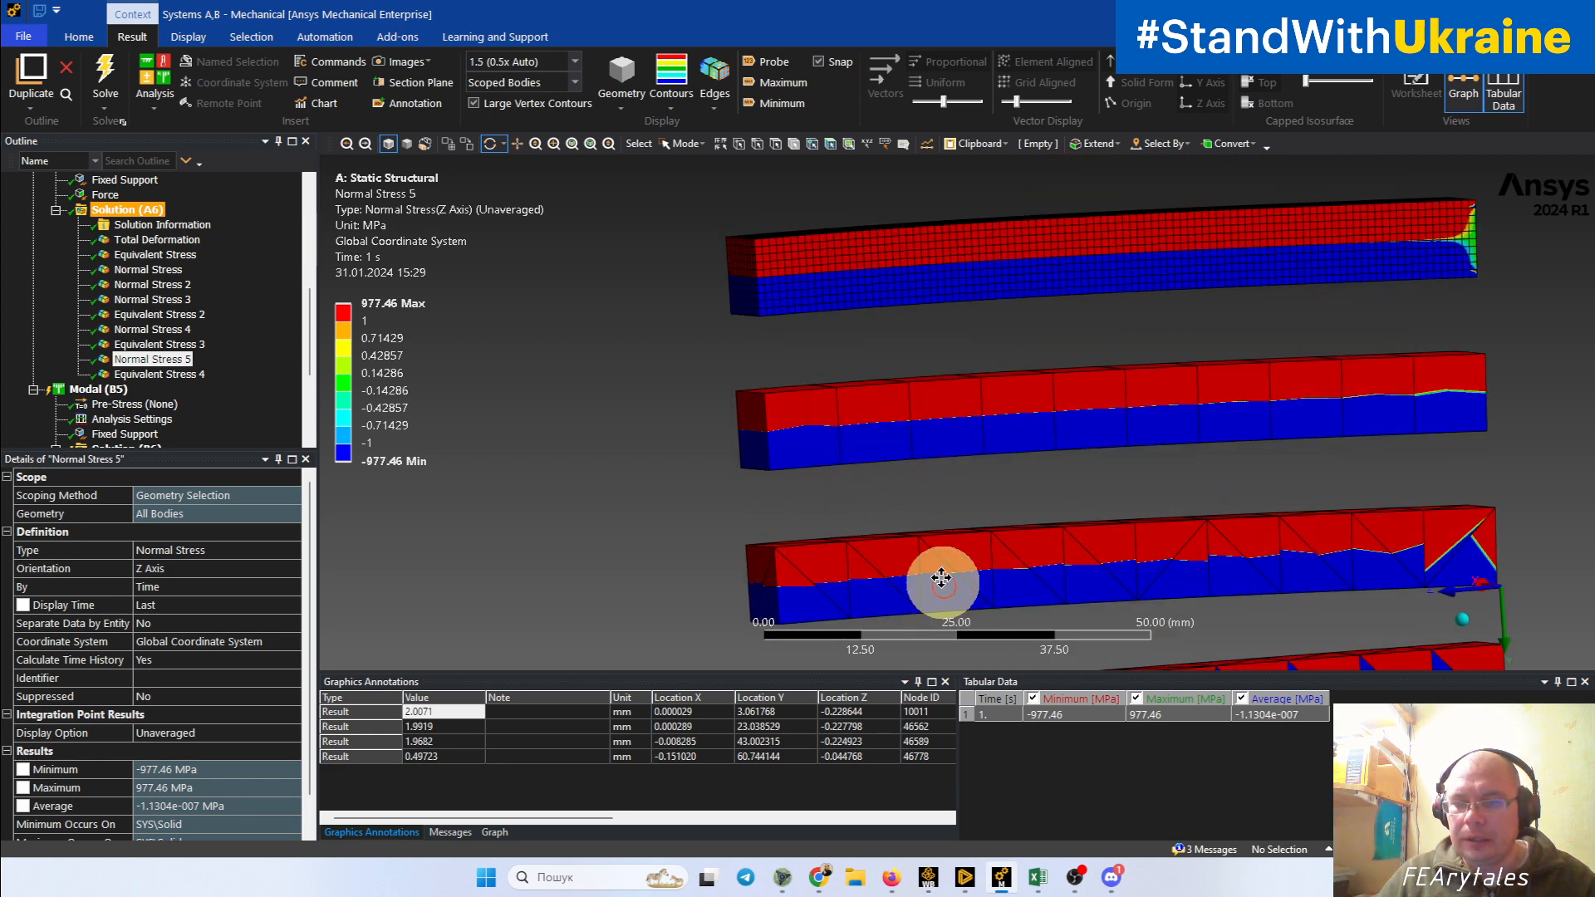
ctrl+middle_drag(941, 579, 865, 424)
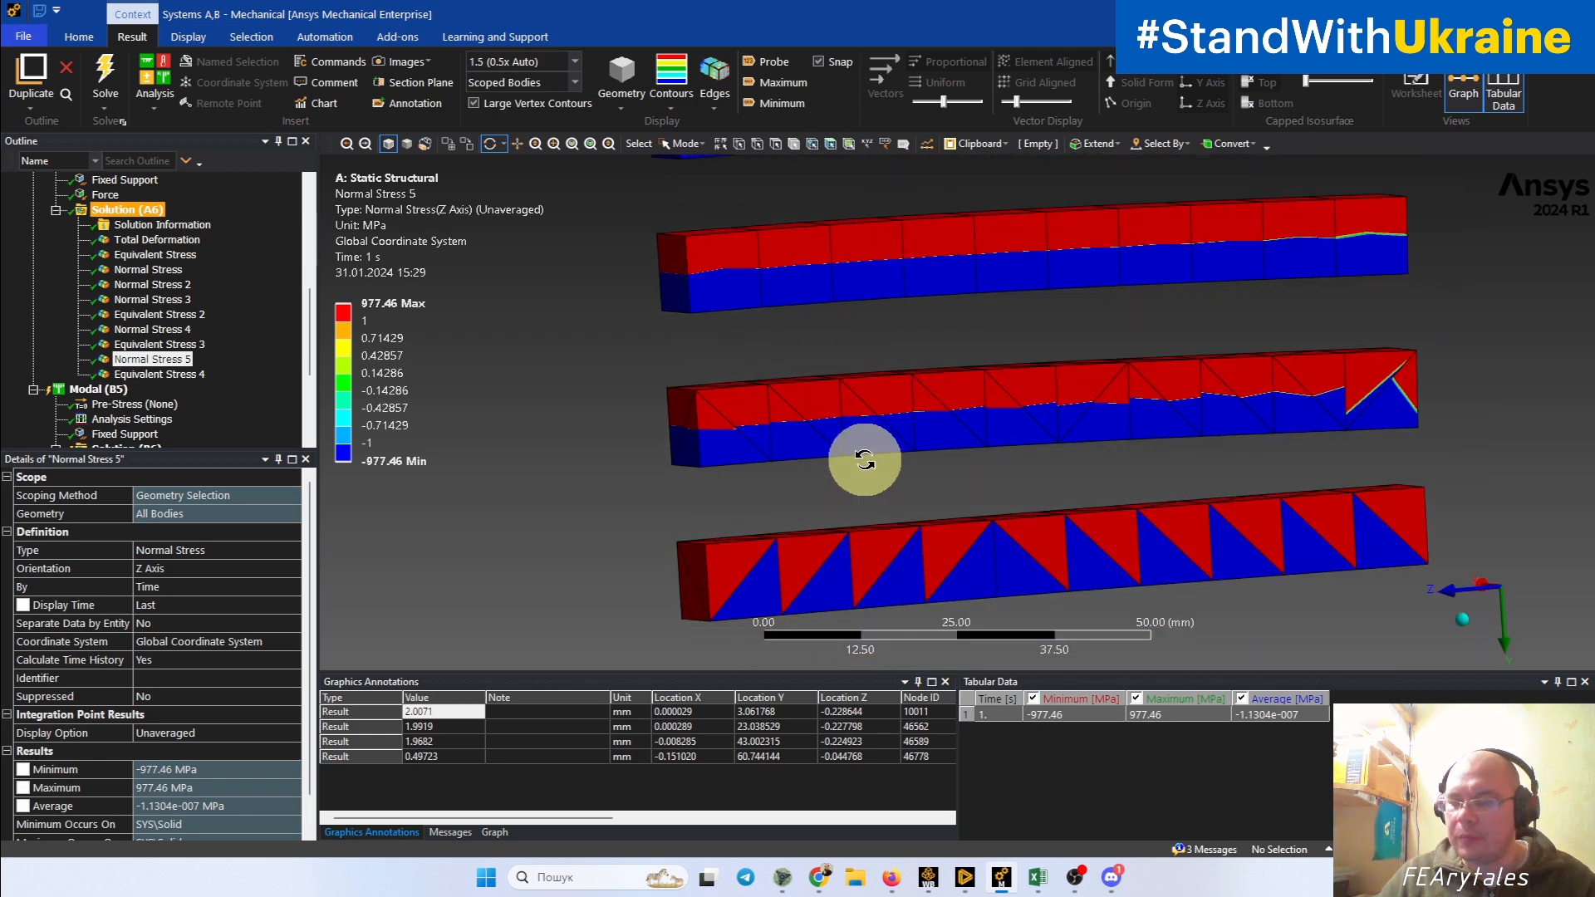
Step: Compare the mesh statistics for nodes and elements of the linear tetrahedral, quadratic tetrahedral and coarse hexahedral beams
mouse_move(850, 446)
mouse_down()
mouse_move(819, 471)
mouse_move(776, 391)
mouse_move(860, 462)
mouse_up()
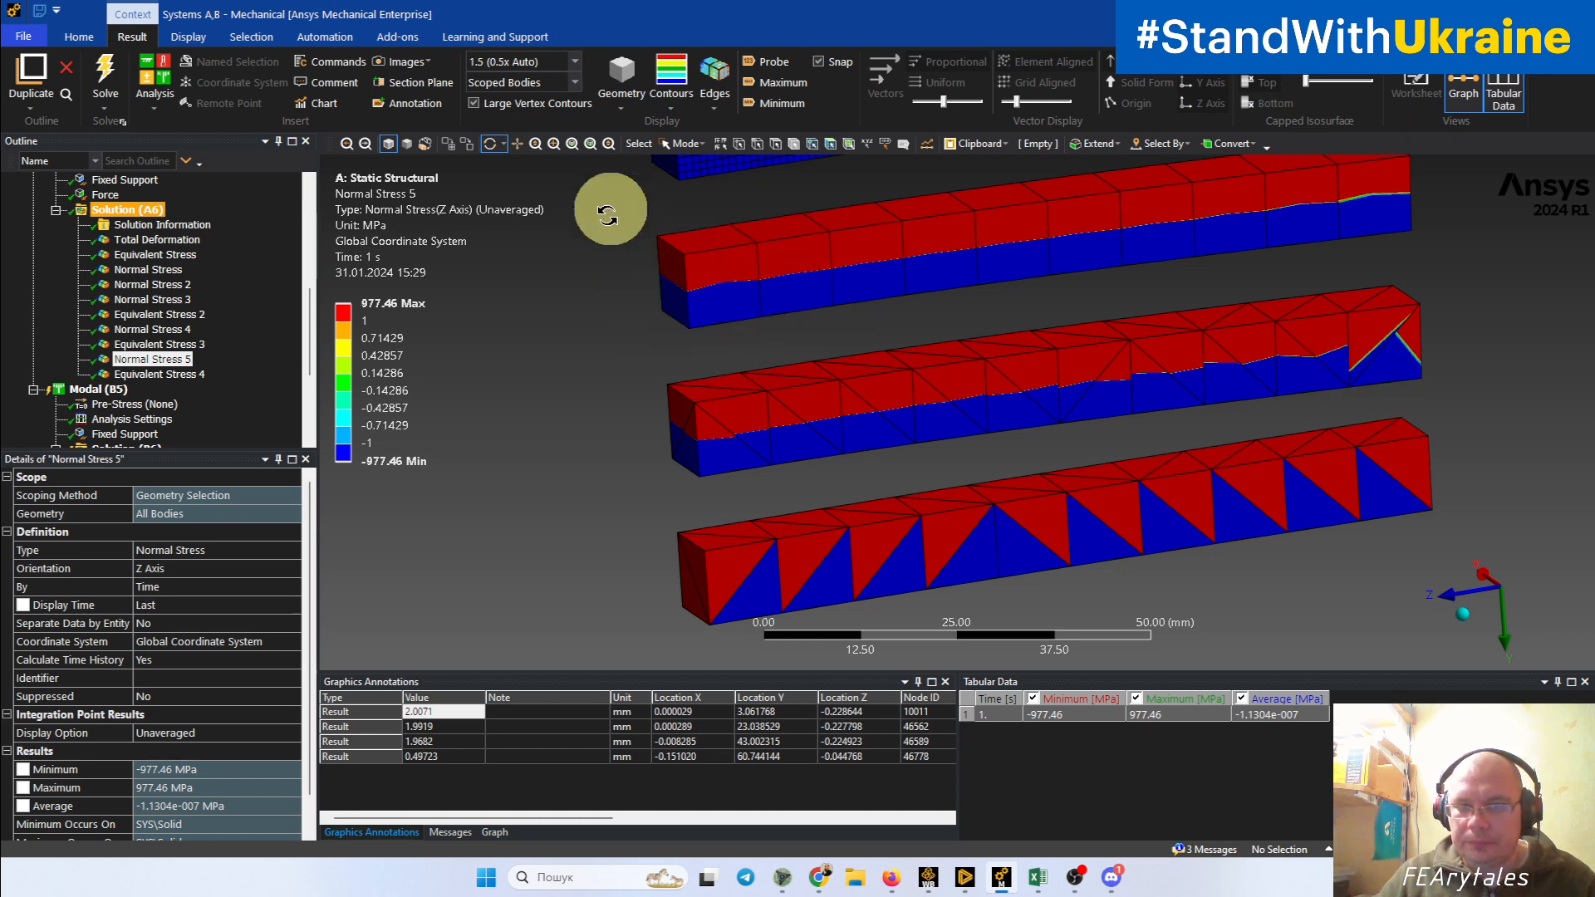
drag(723, 297, 783, 236)
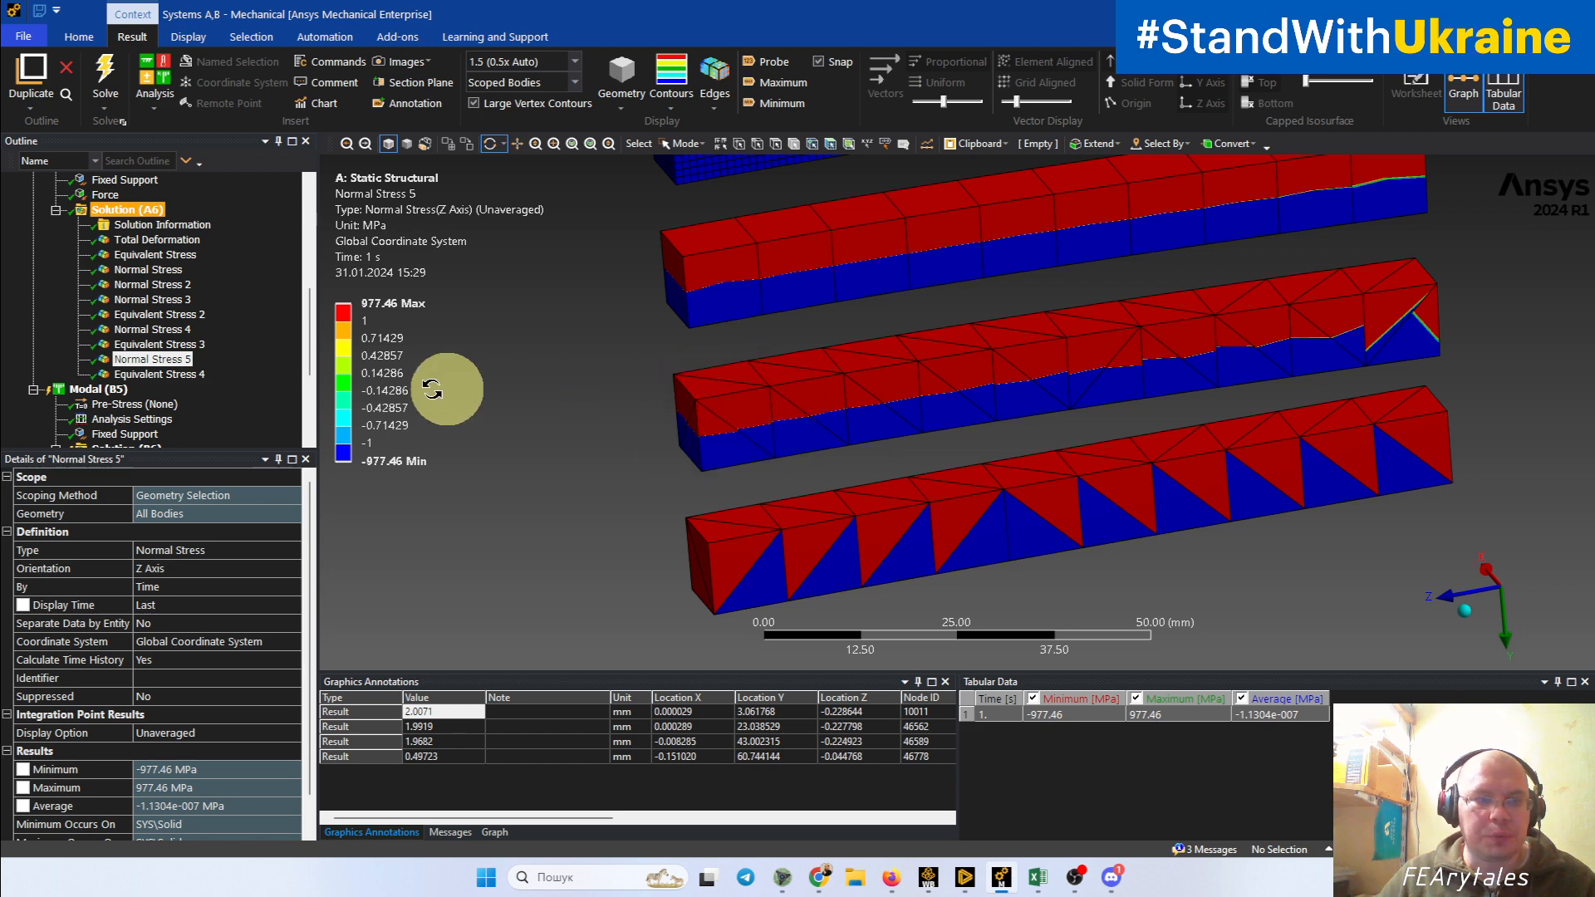
drag(310, 349, 310, 237)
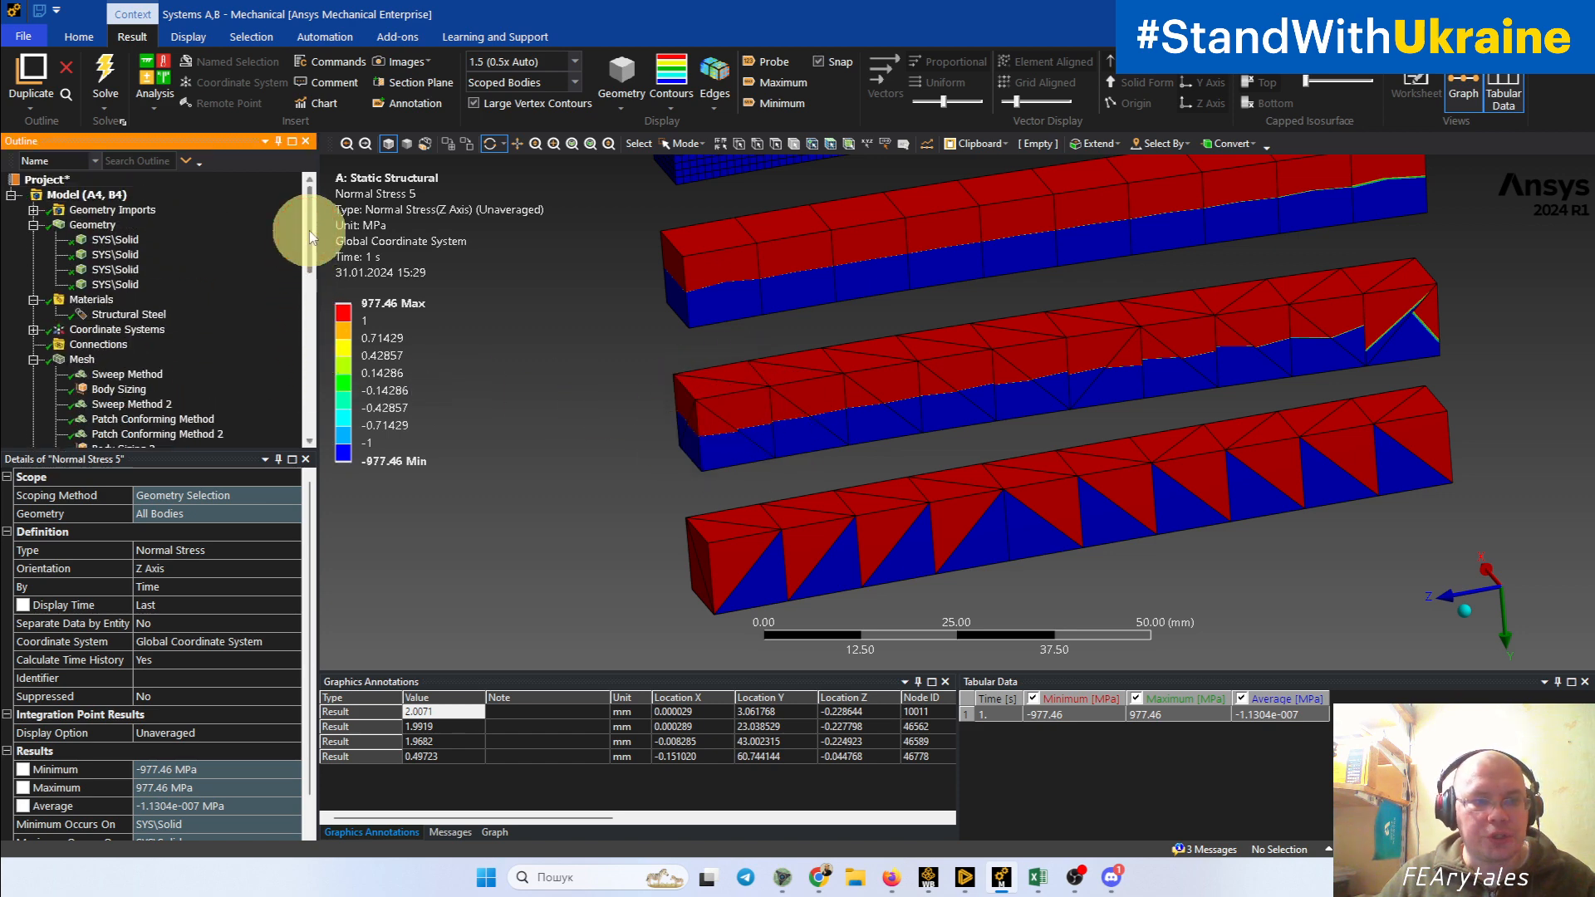
click(116, 284)
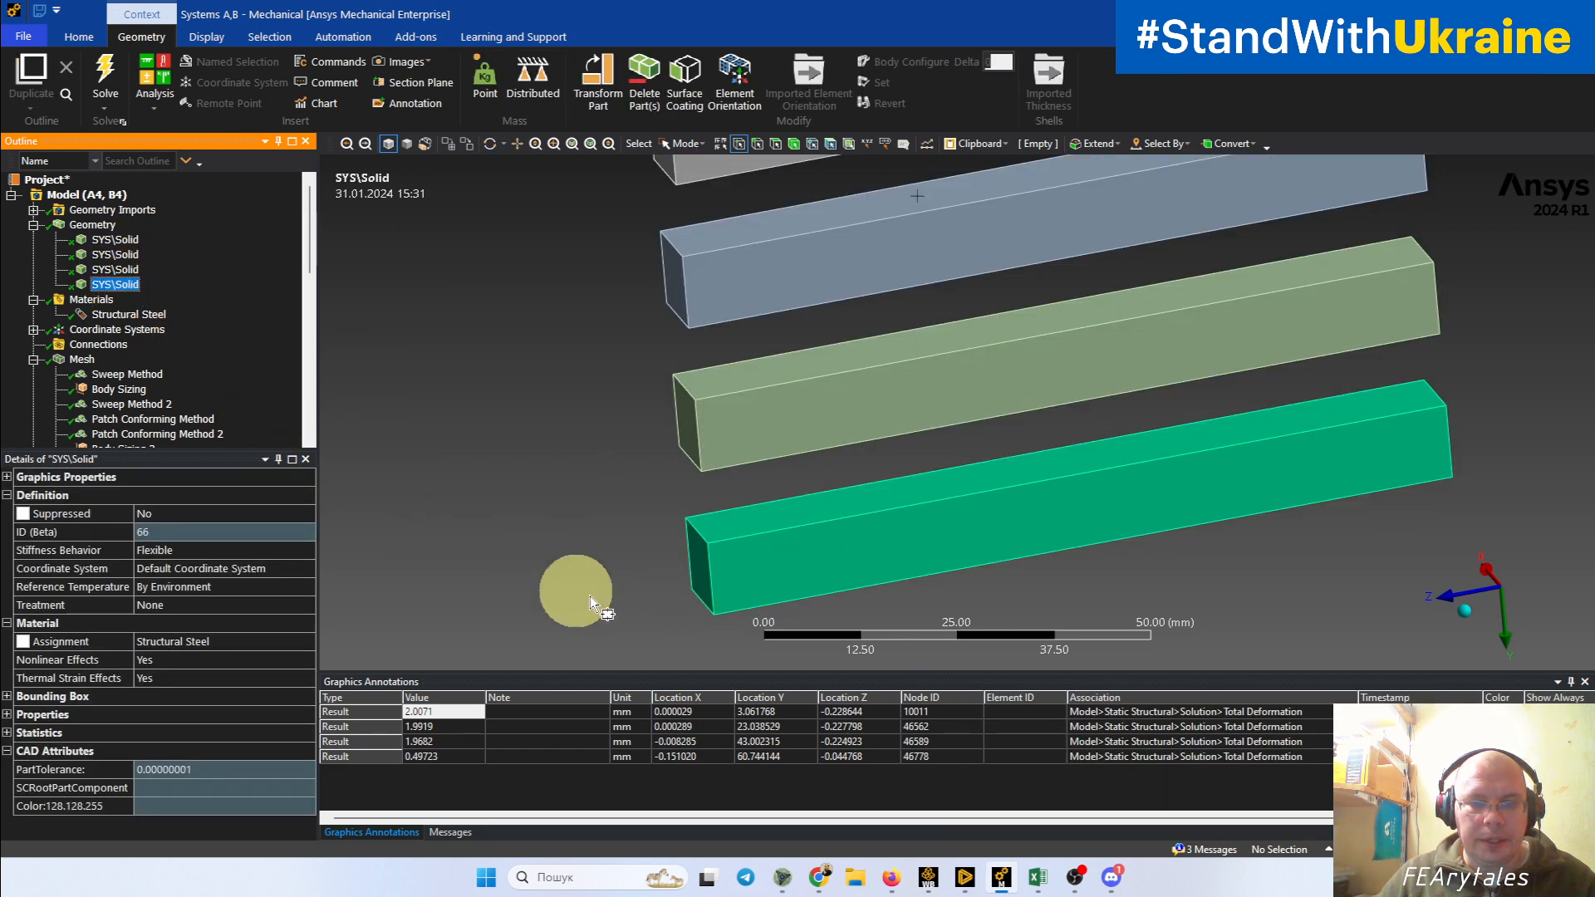
click(7, 733)
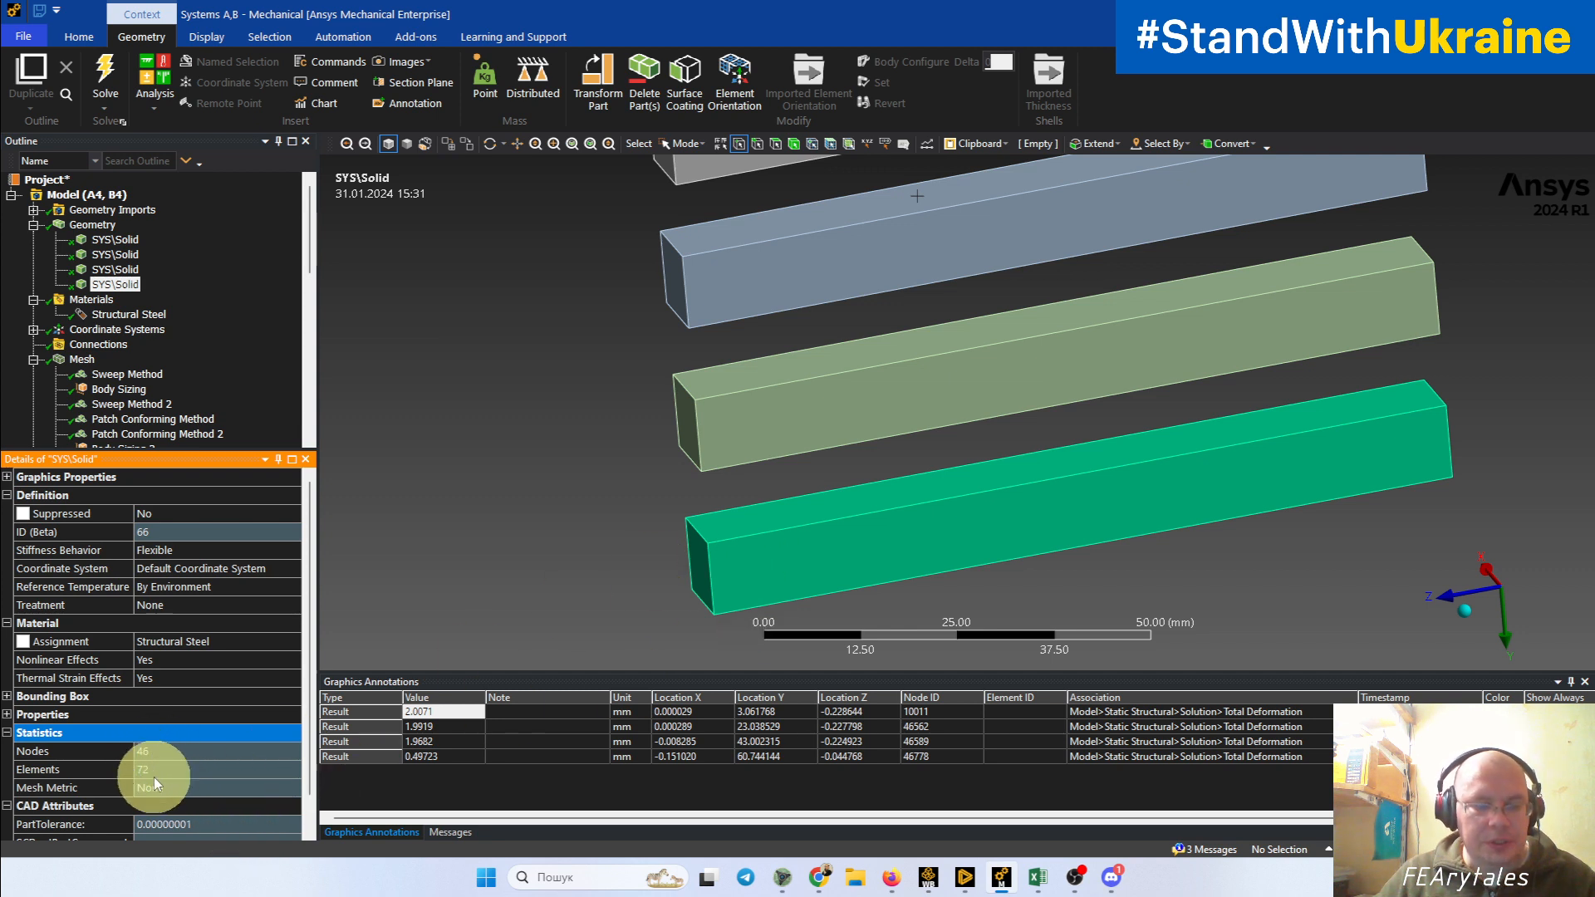
click(119, 271)
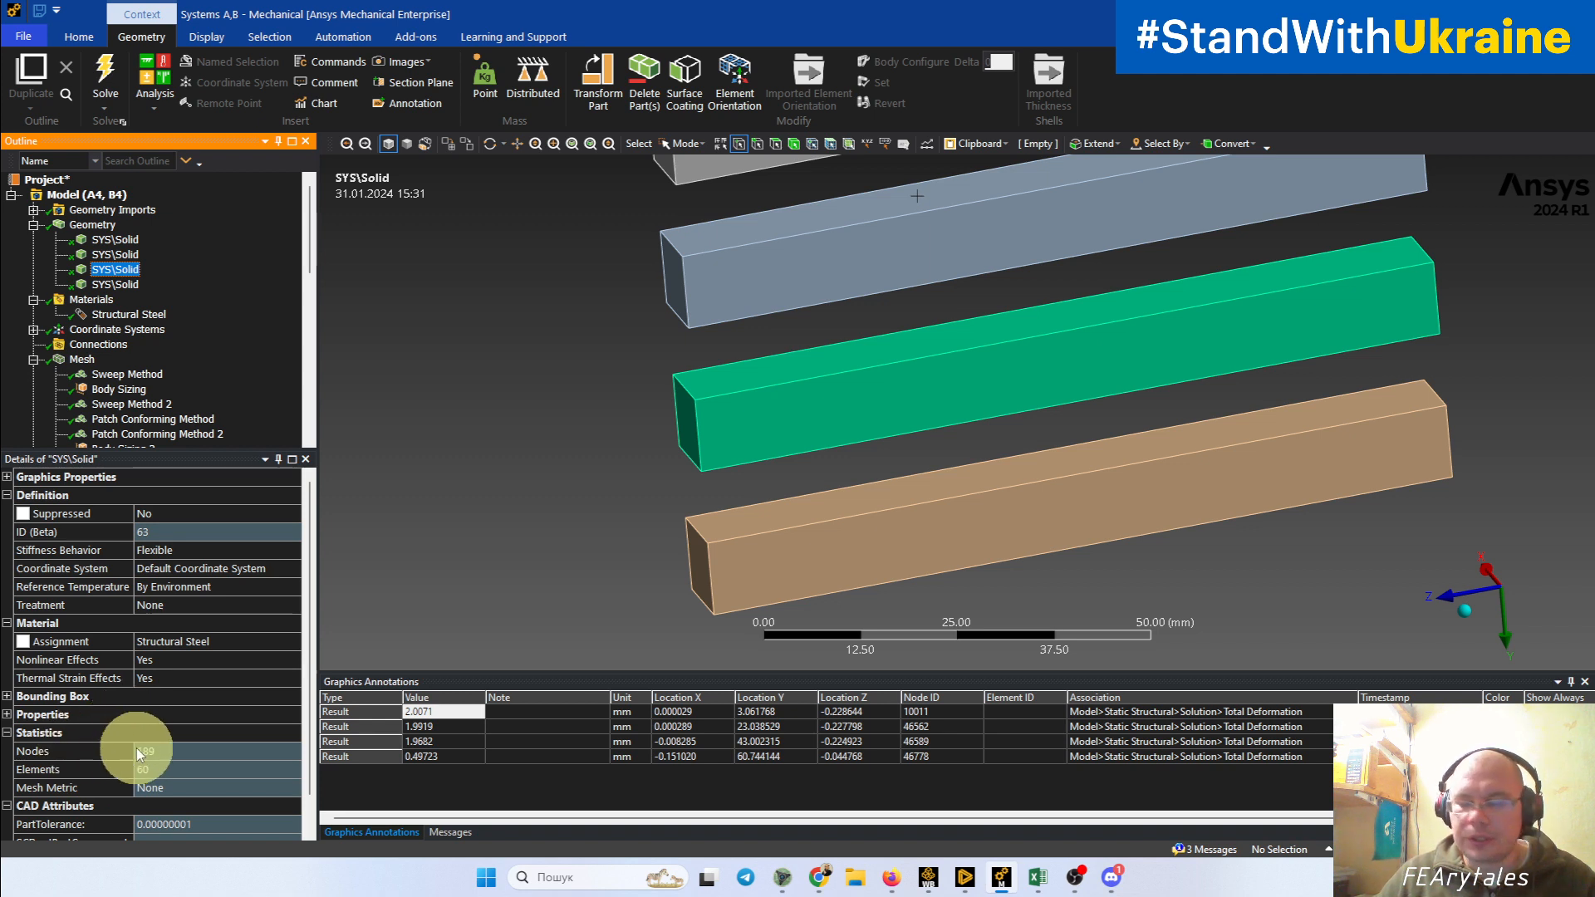
click(116, 254)
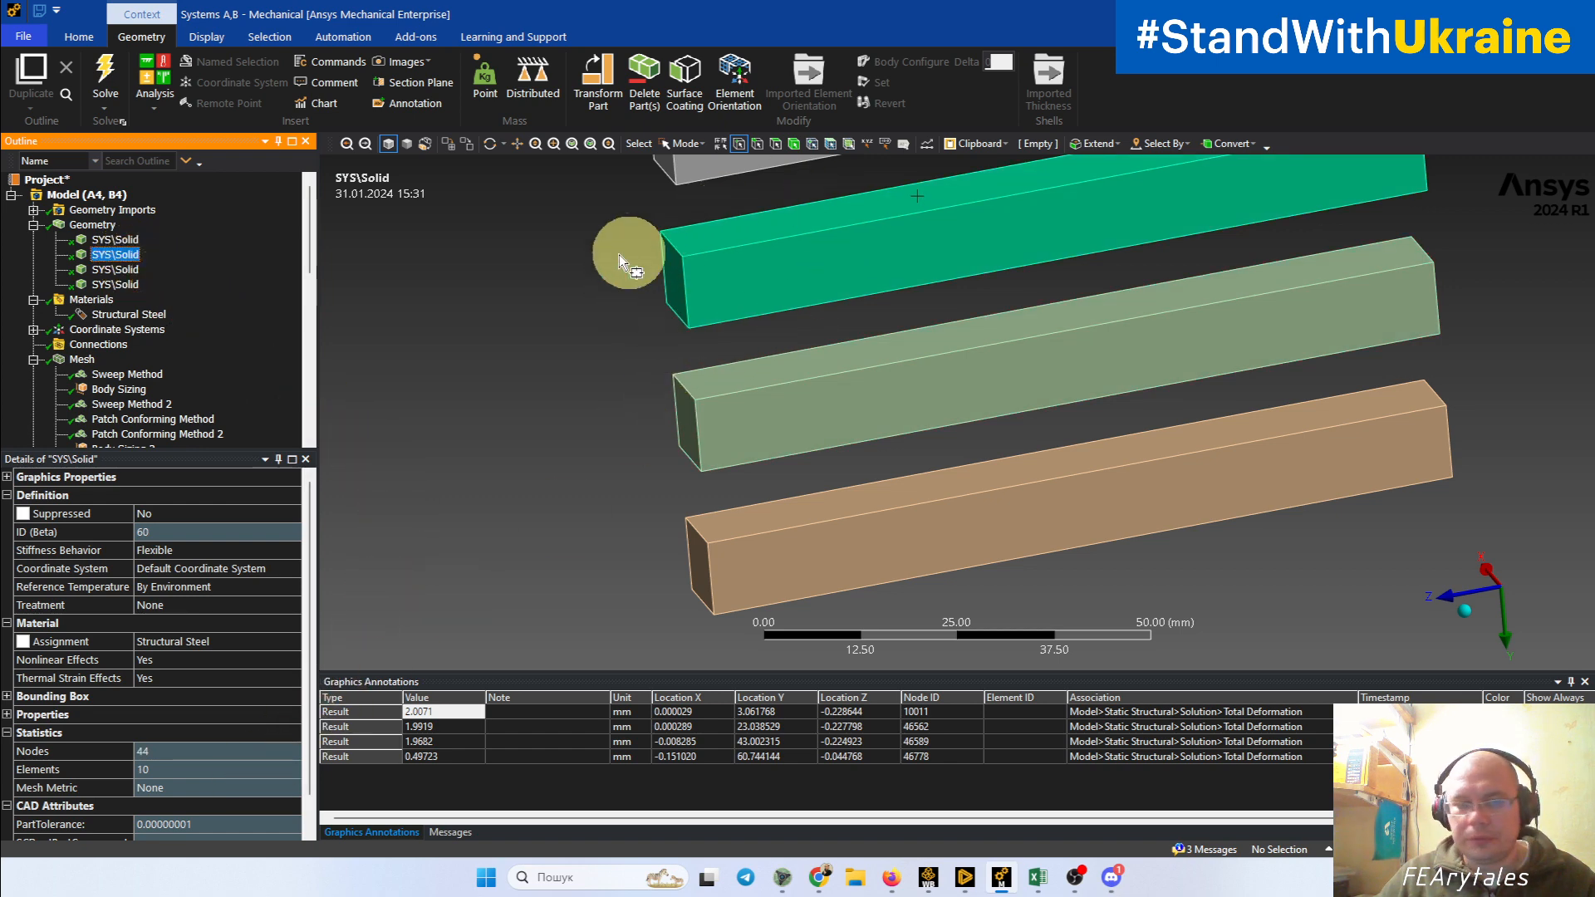
click(116, 284)
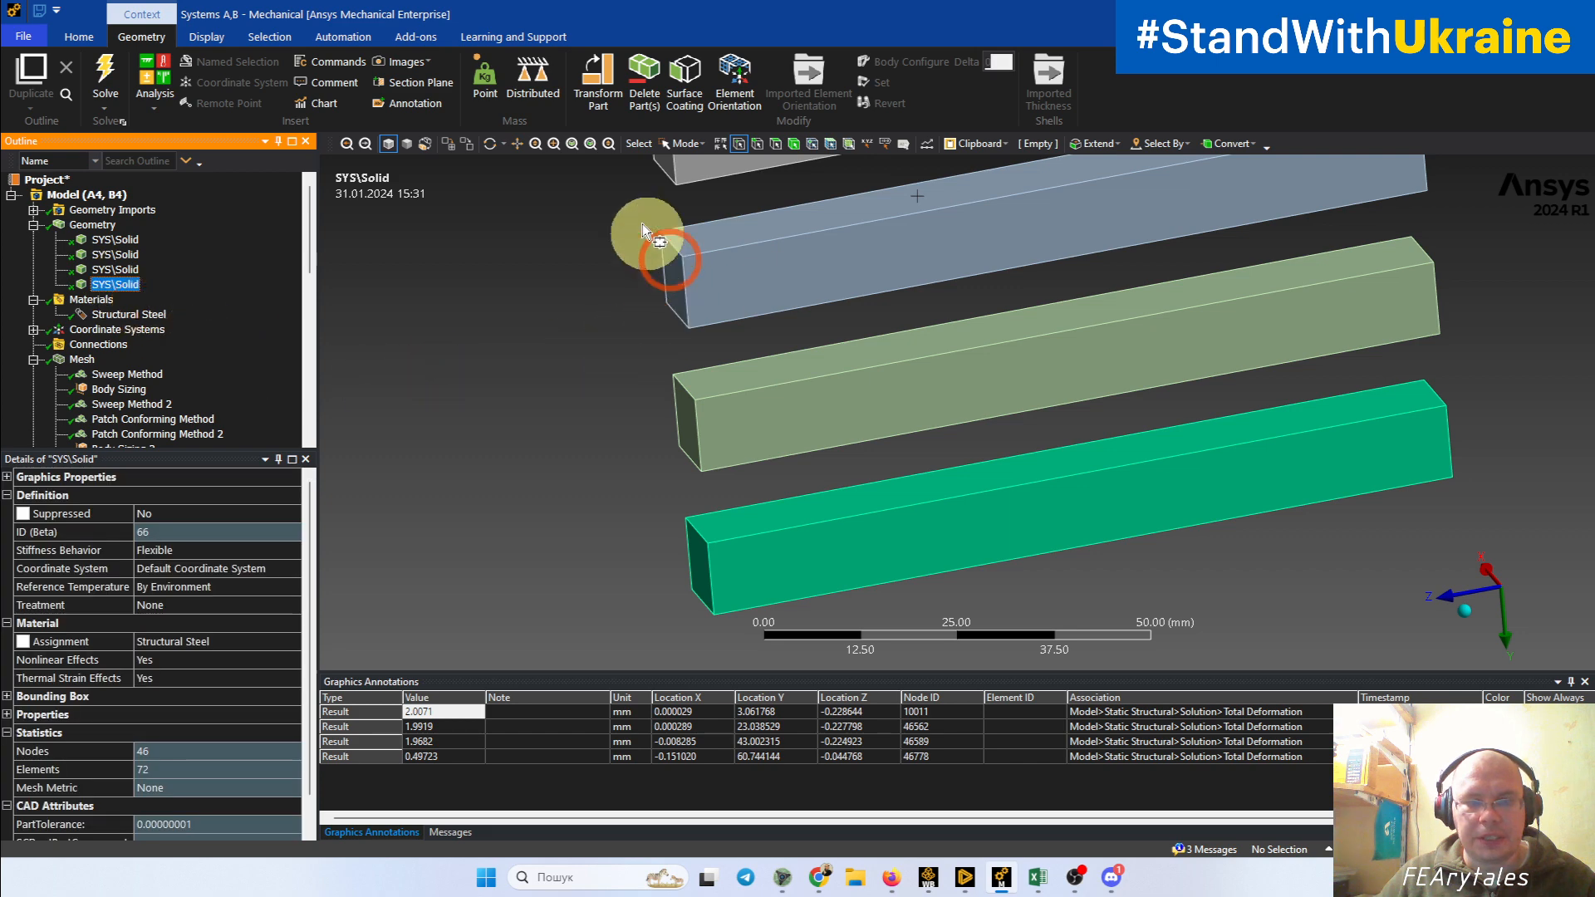
click(116, 254)
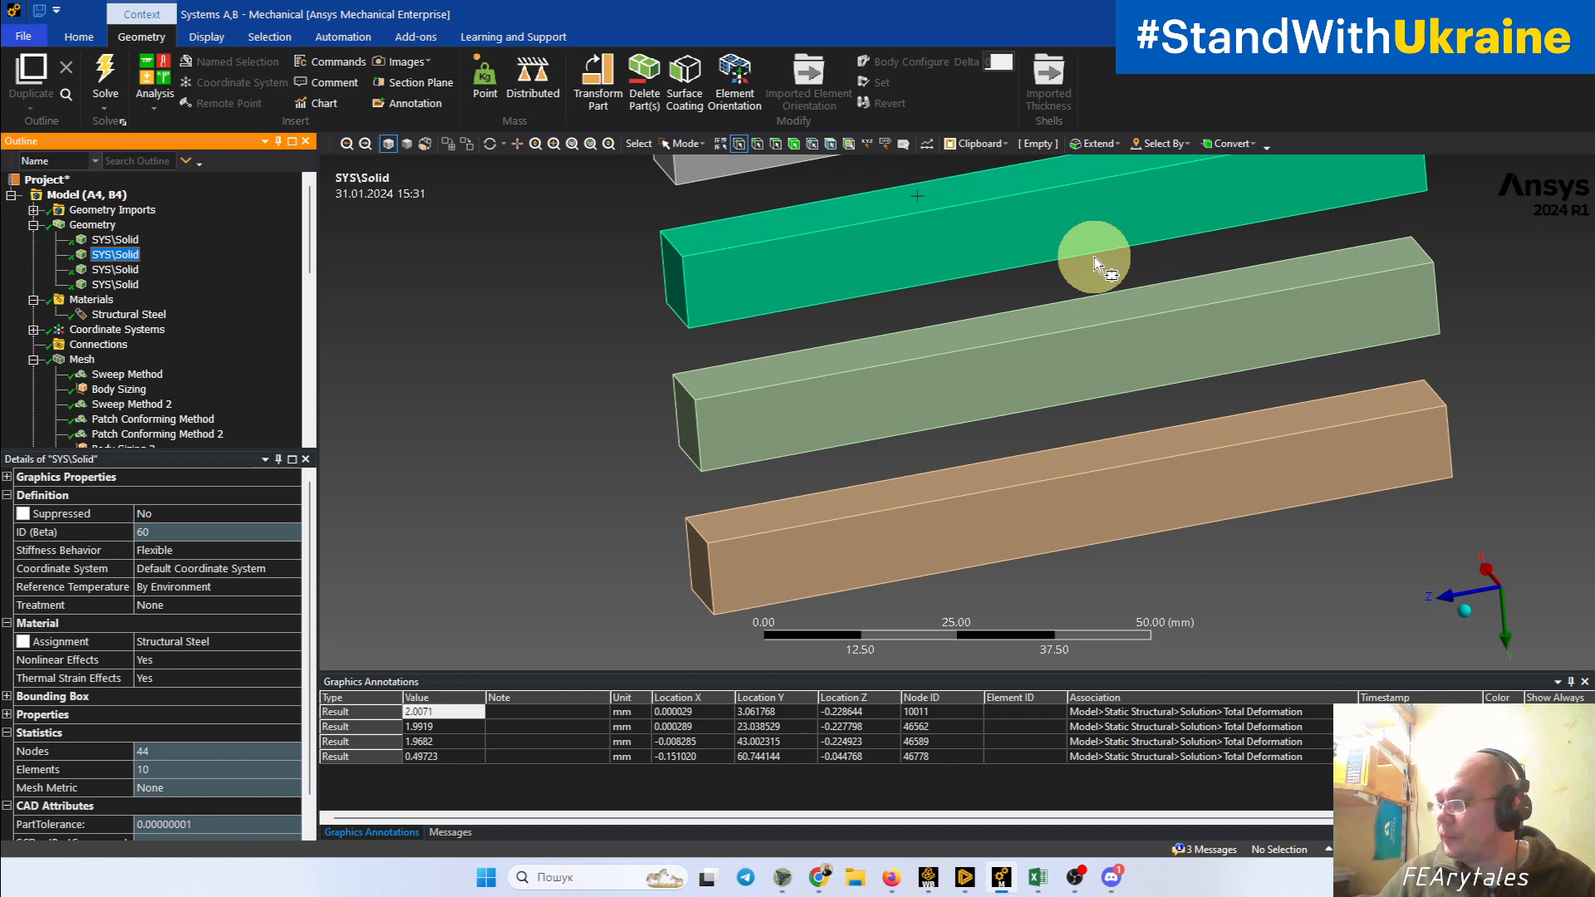
Step: Display the unaveraged Normal Stress 5 result again with all four beams in view
scroll(1019, 287, down, 2)
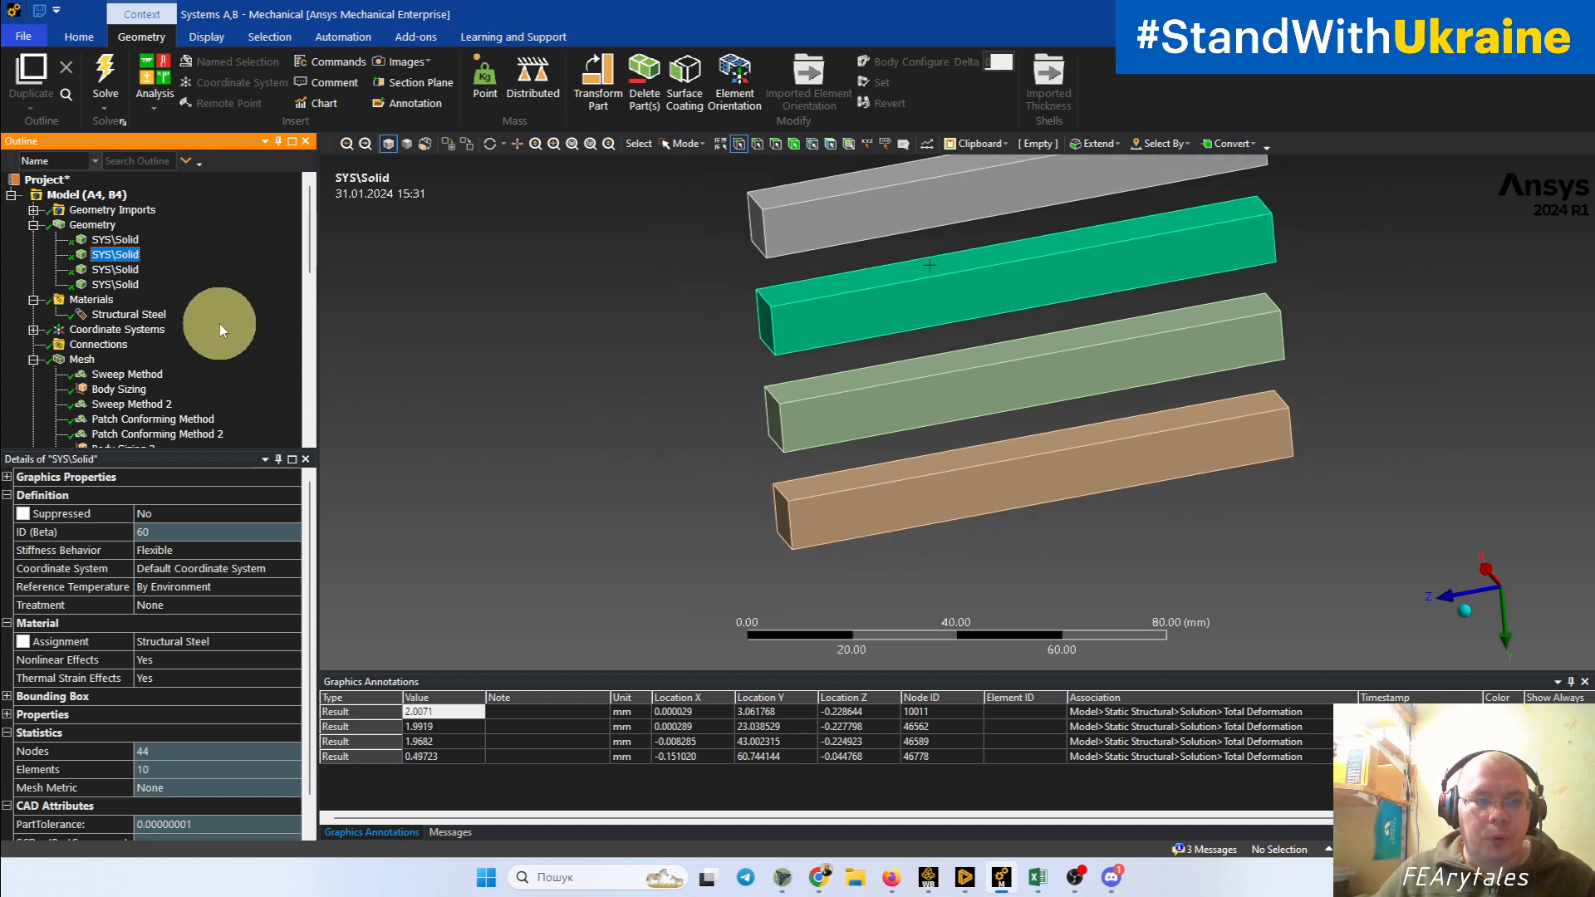
scroll(212, 332, down, 6)
click(143, 255)
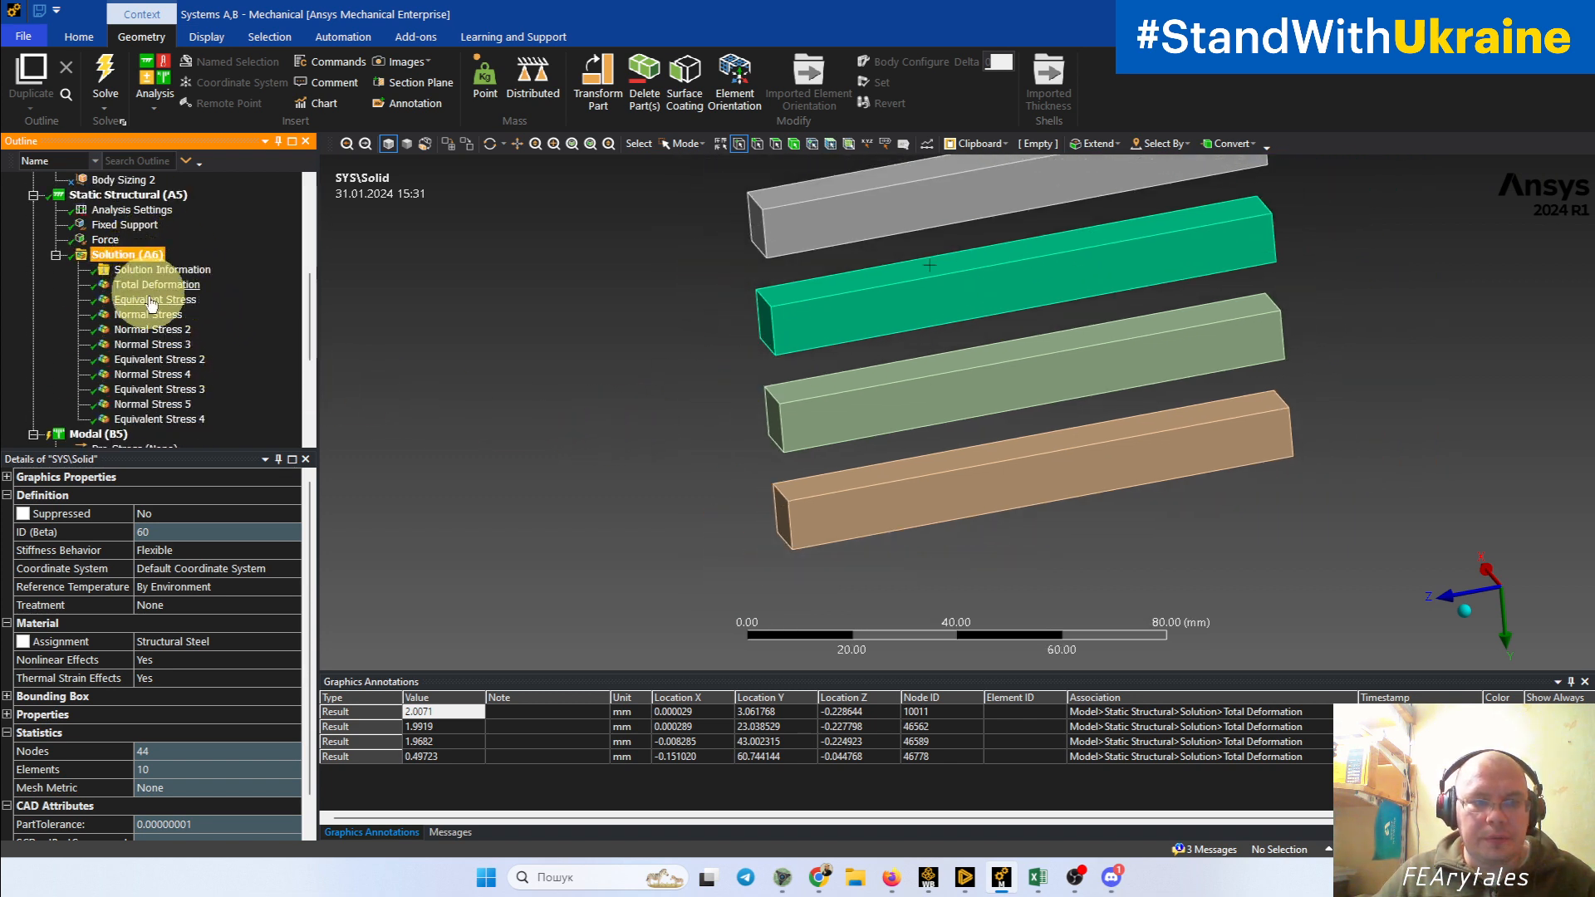
click(168, 405)
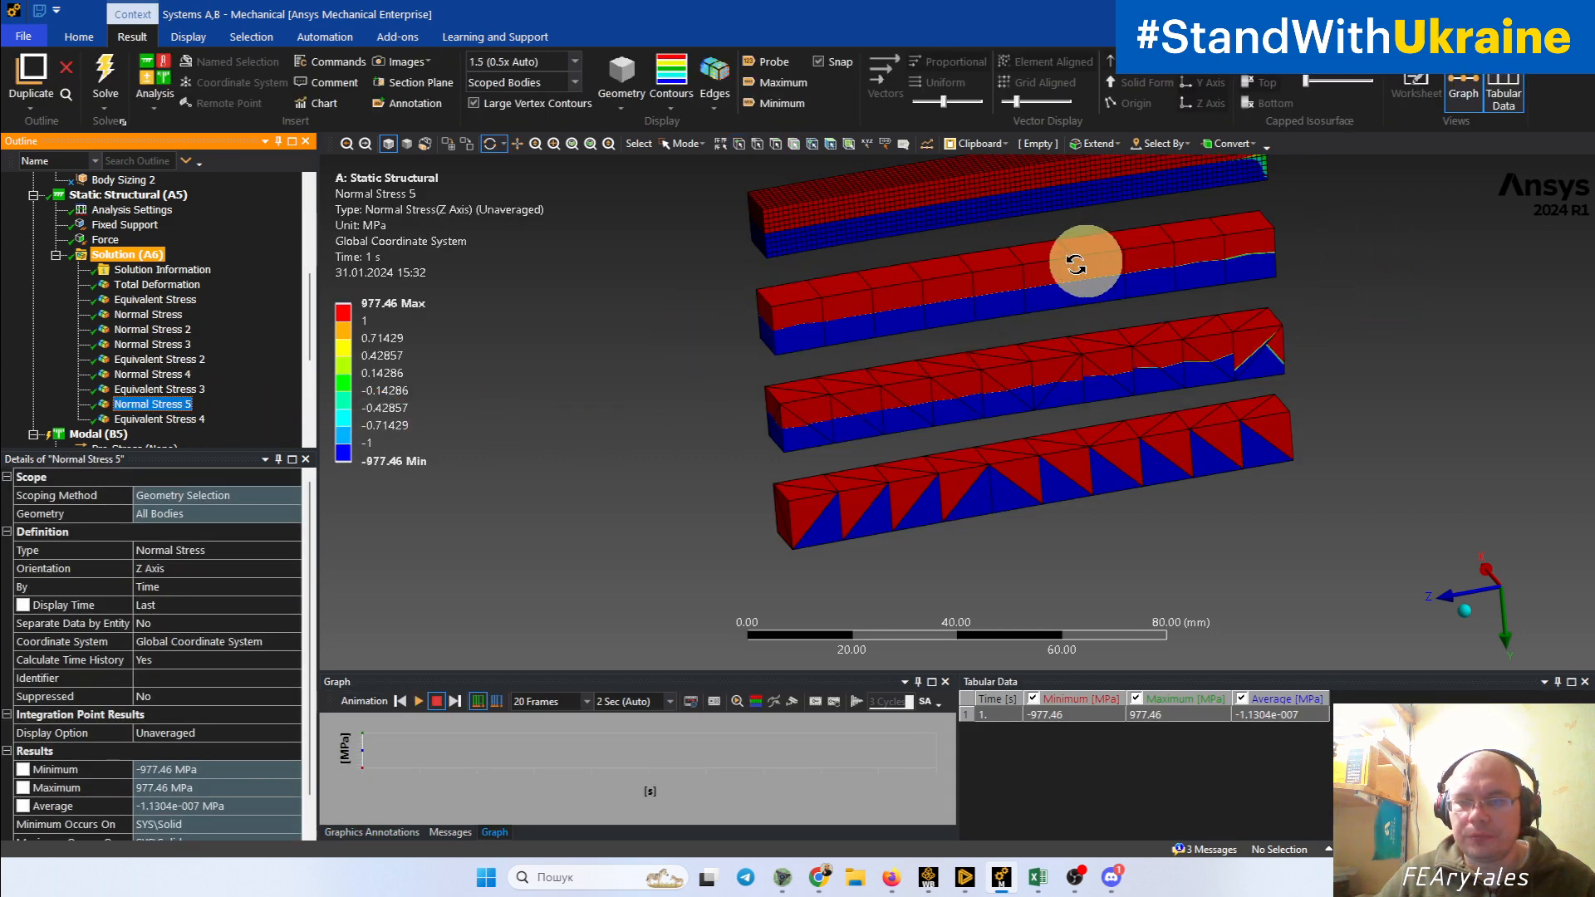
drag(1076, 264, 936, 370)
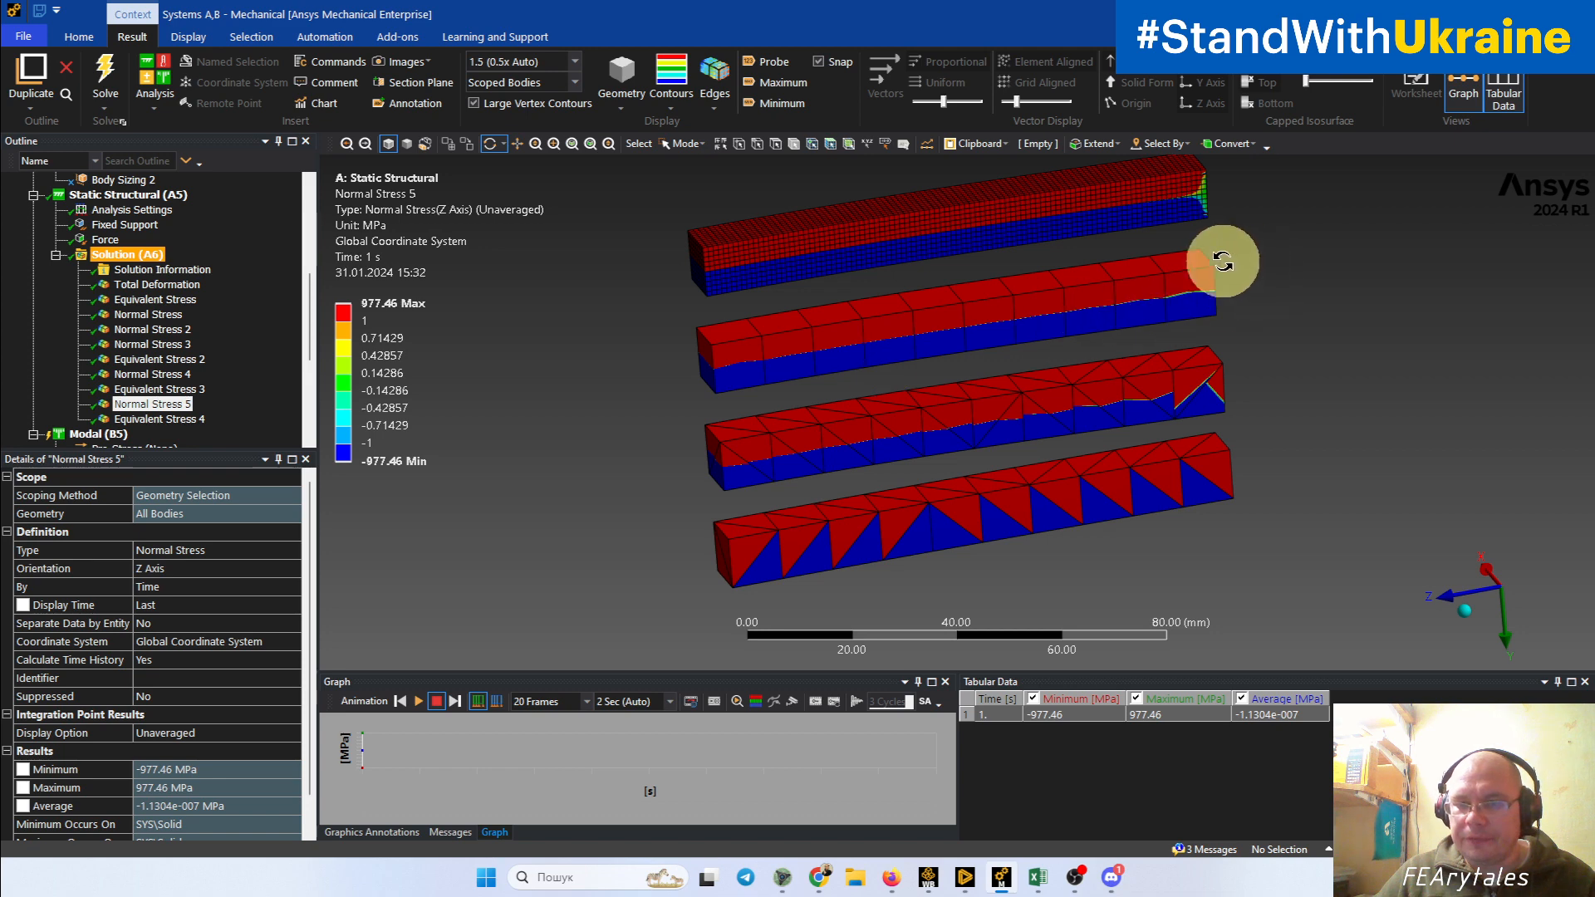
Step: Examine how the Z-axis tension-compression boundary runs along all four beams from side and angled views
drag(961, 363, 986, 313)
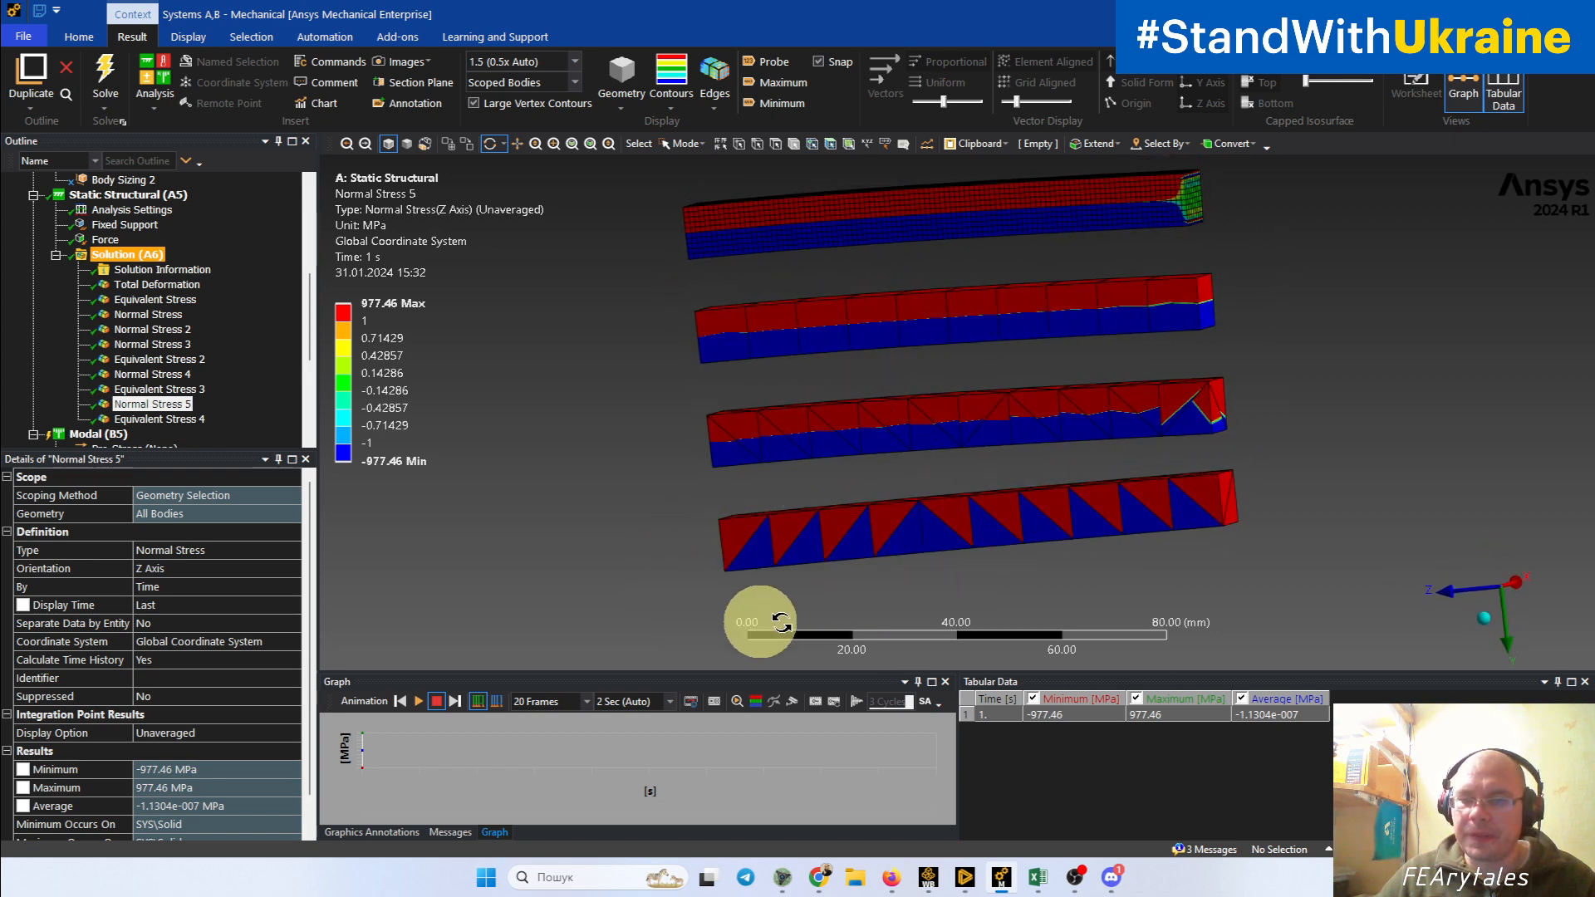
drag(919, 332, 895, 432)
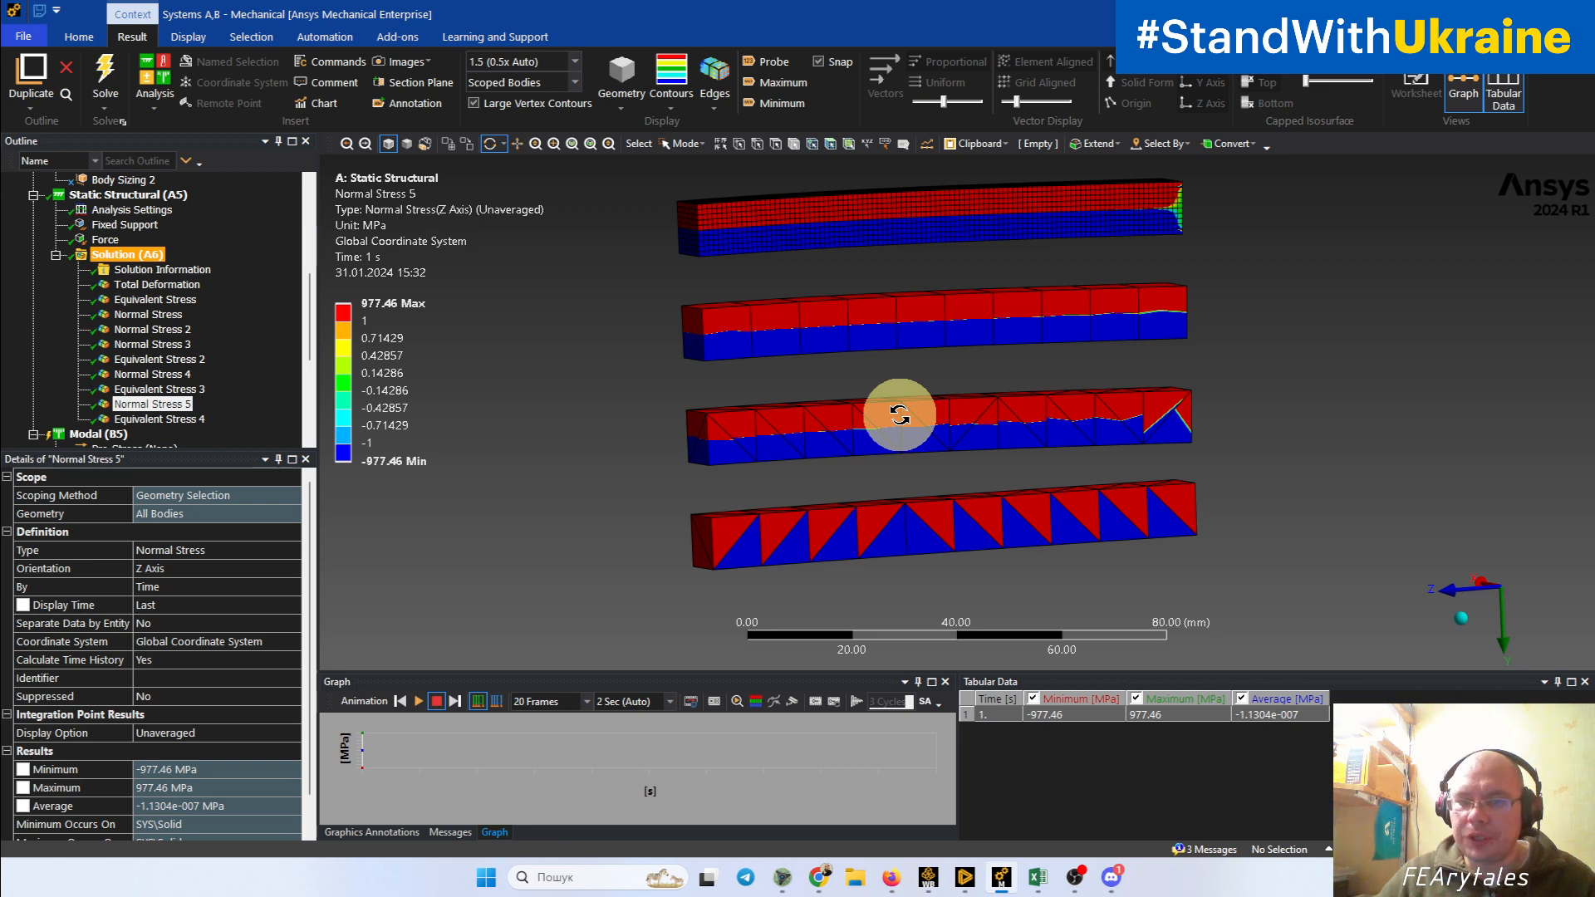
drag(788, 340, 779, 369)
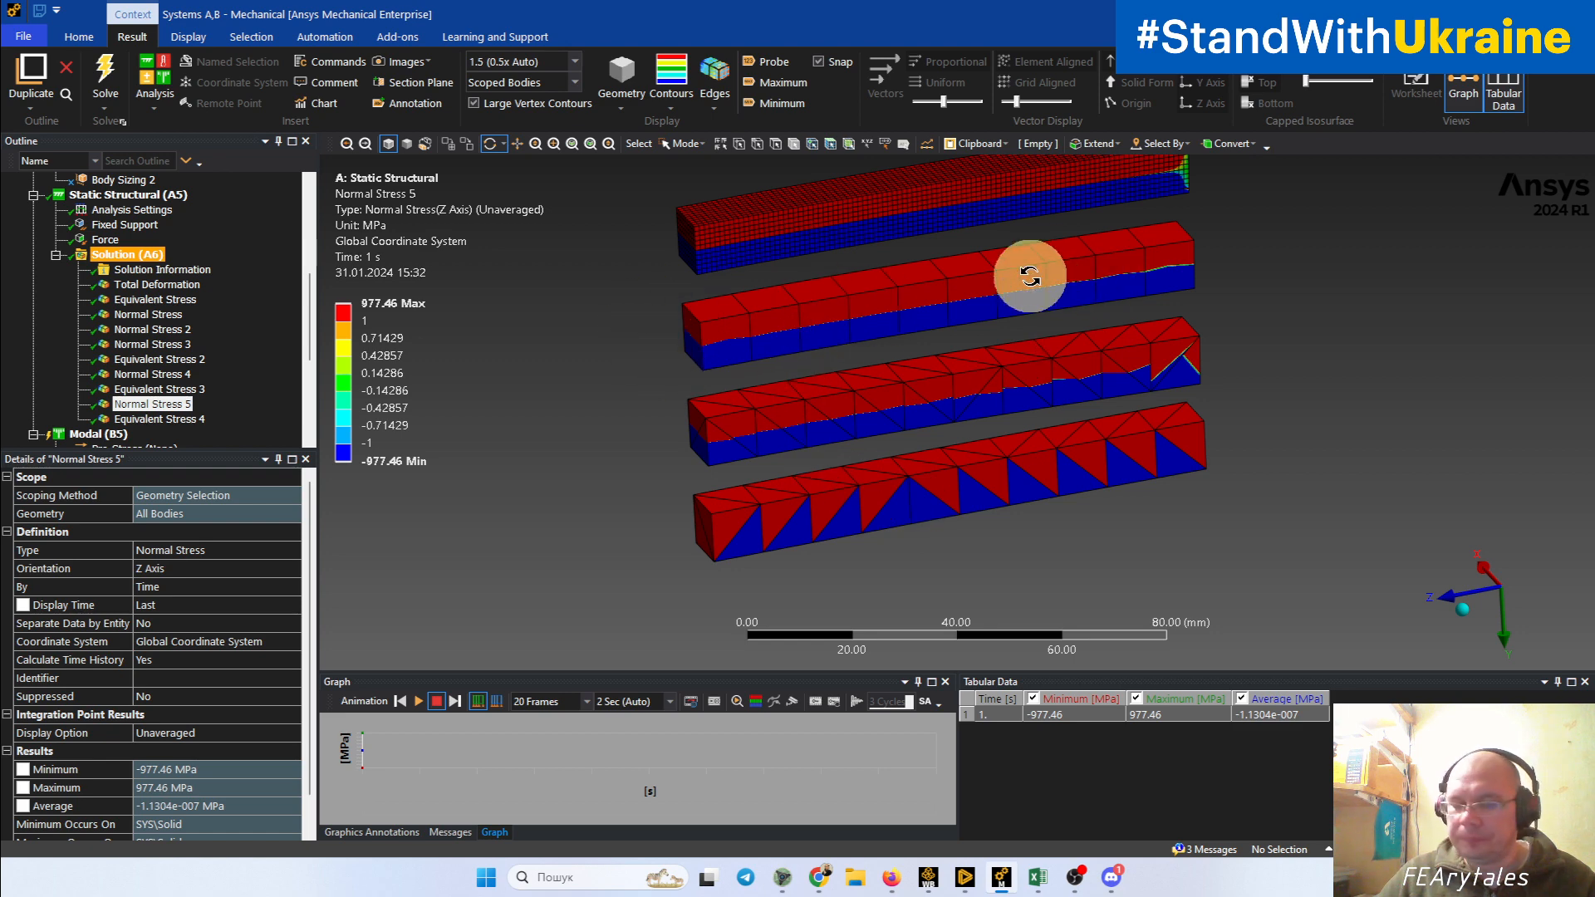
drag(1031, 277, 880, 341)
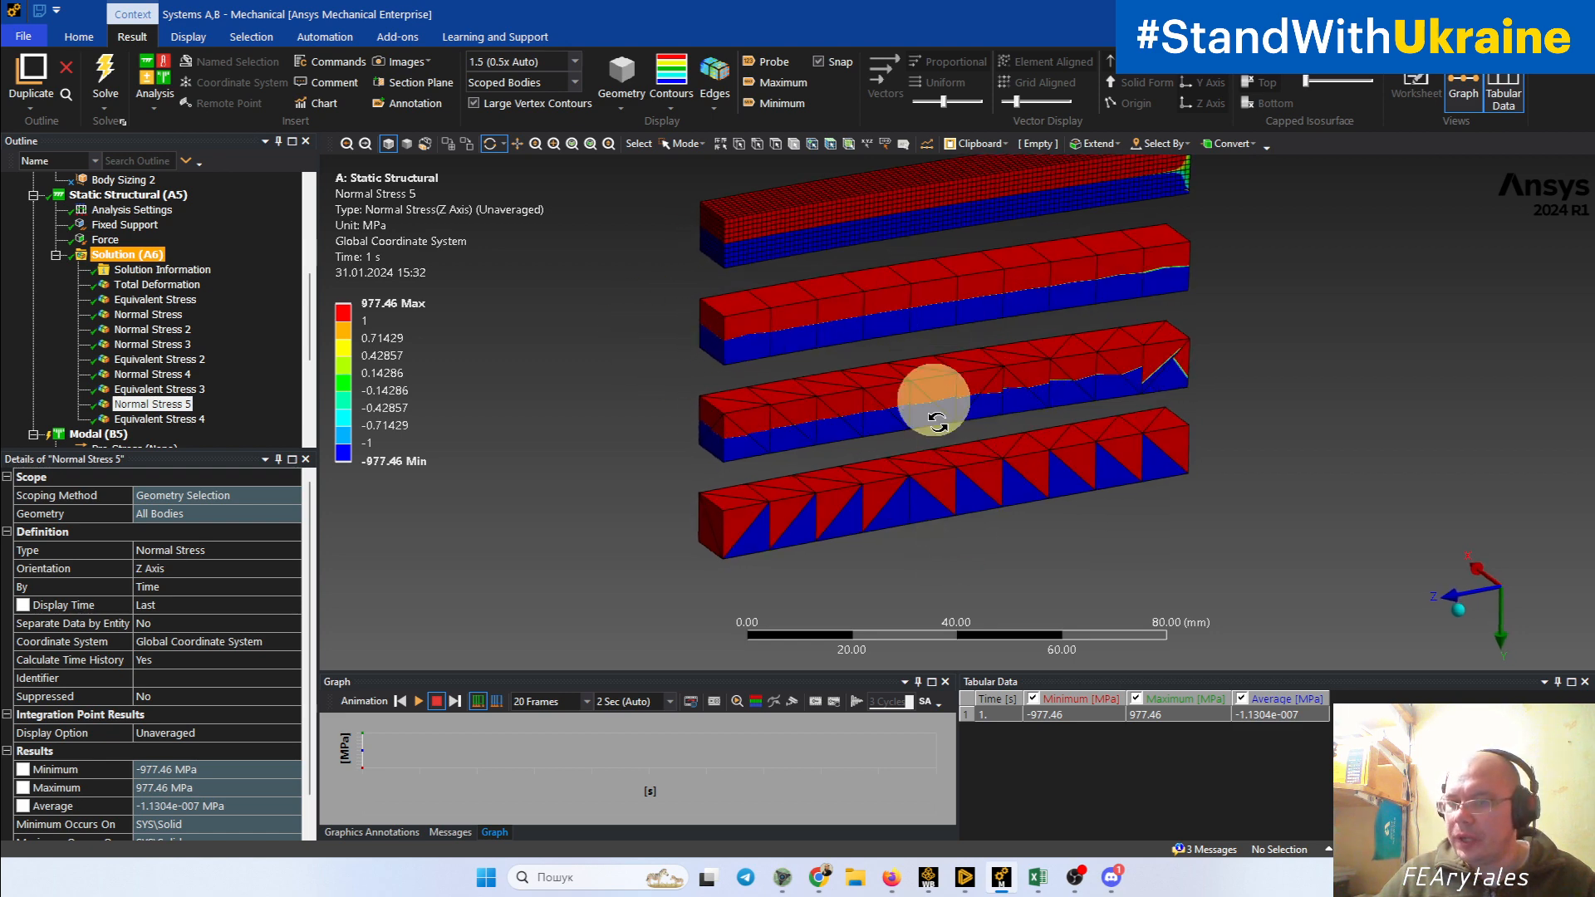
drag(939, 460, 813, 429)
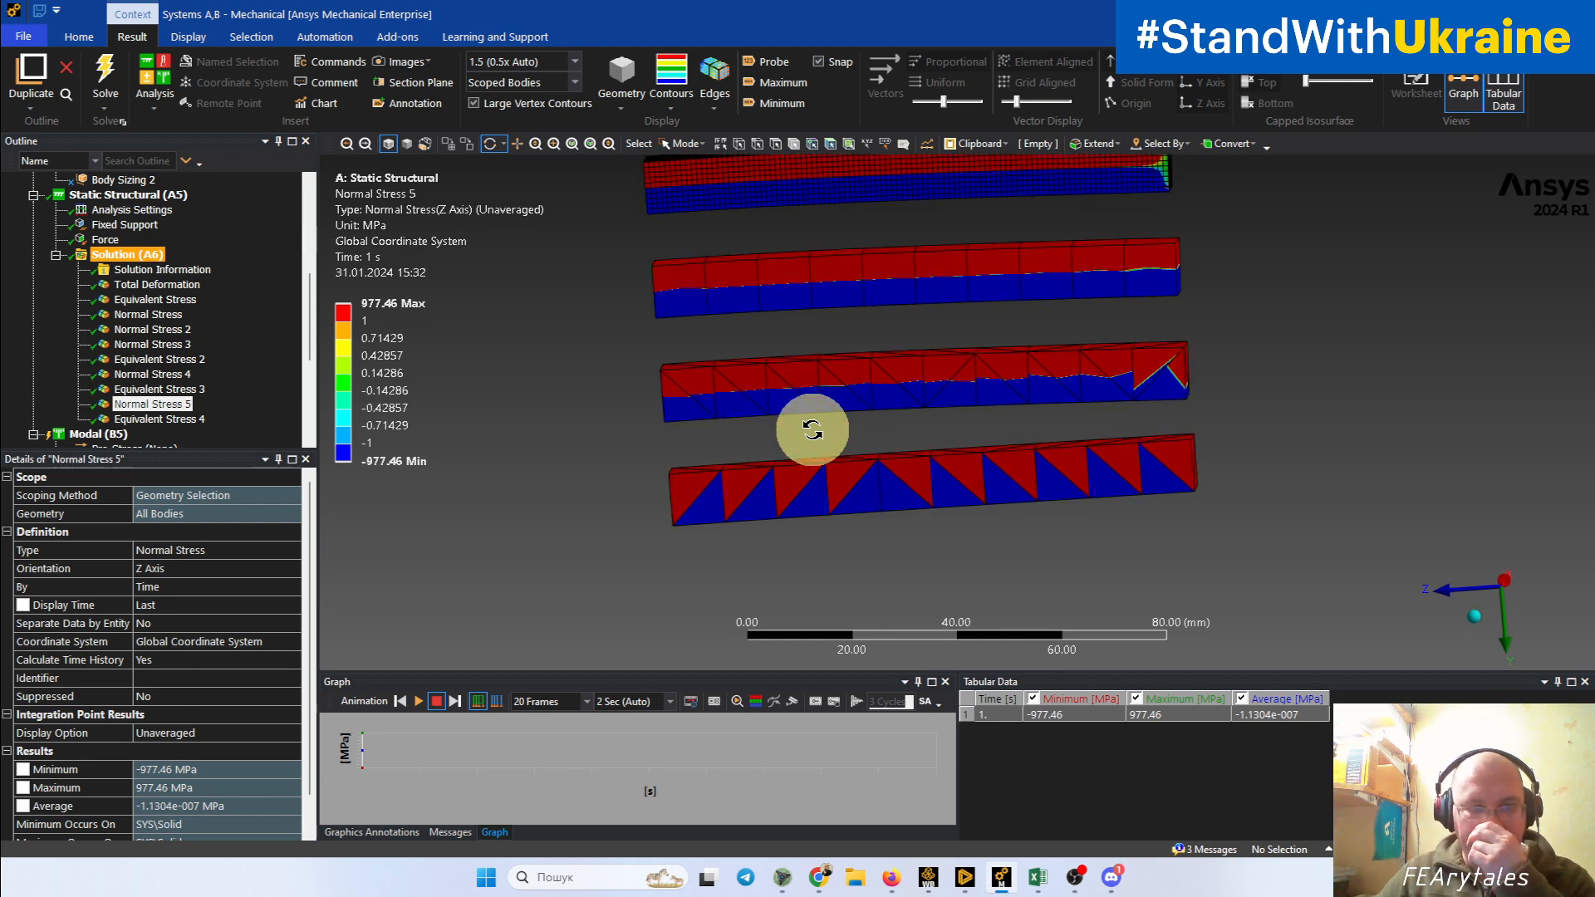
drag(905, 402, 962, 466)
ctrl+middle_drag(962, 465, 947, 498)
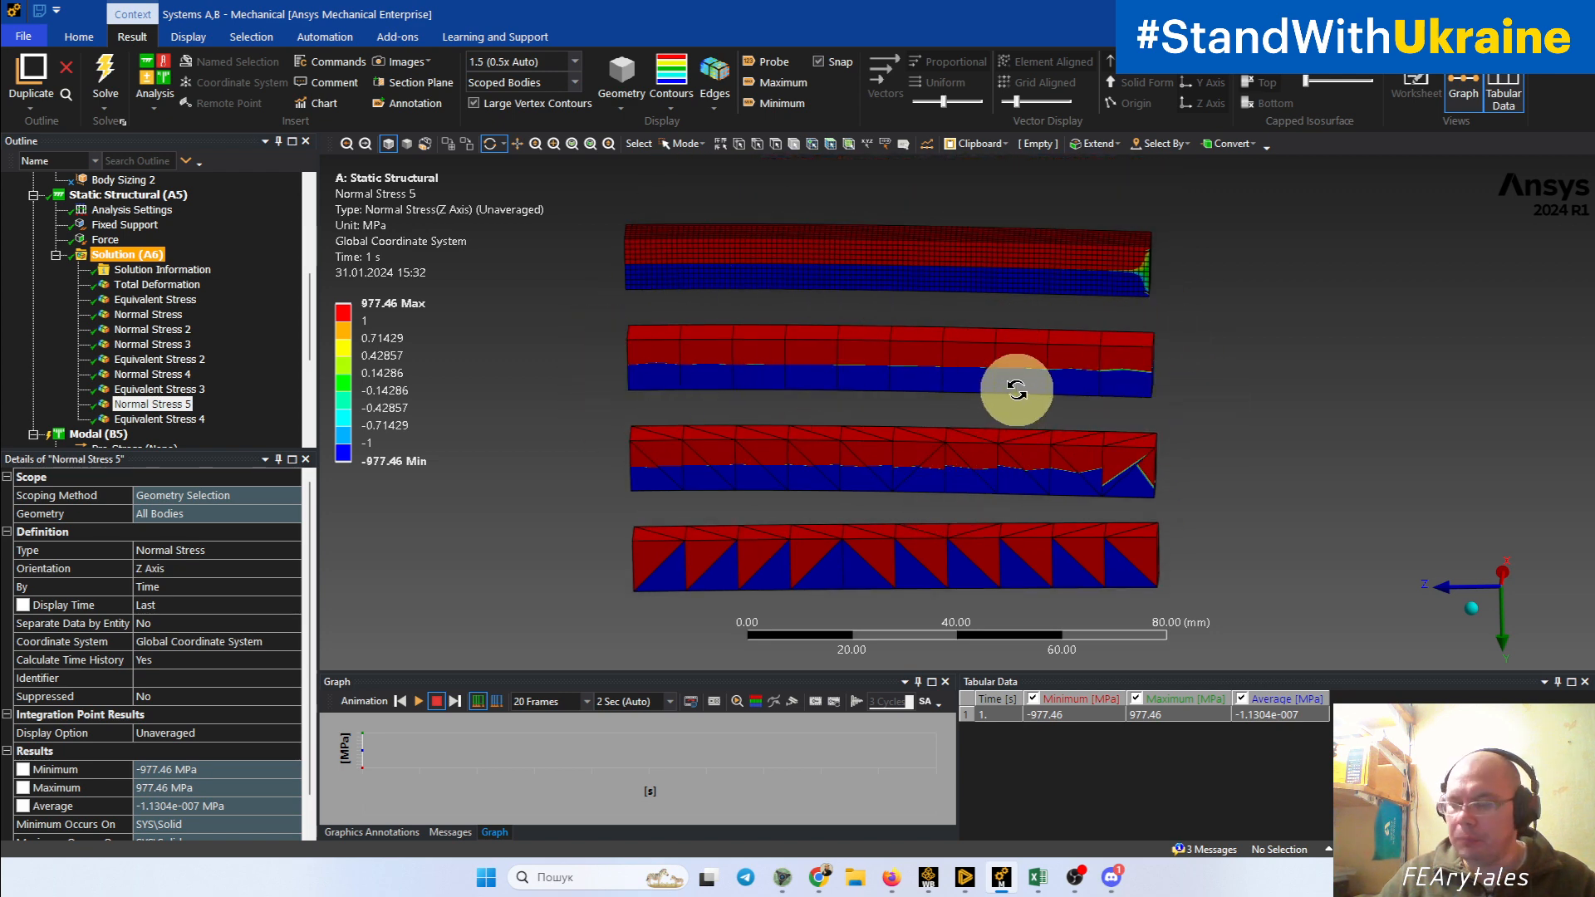
drag(1017, 390, 908, 376)
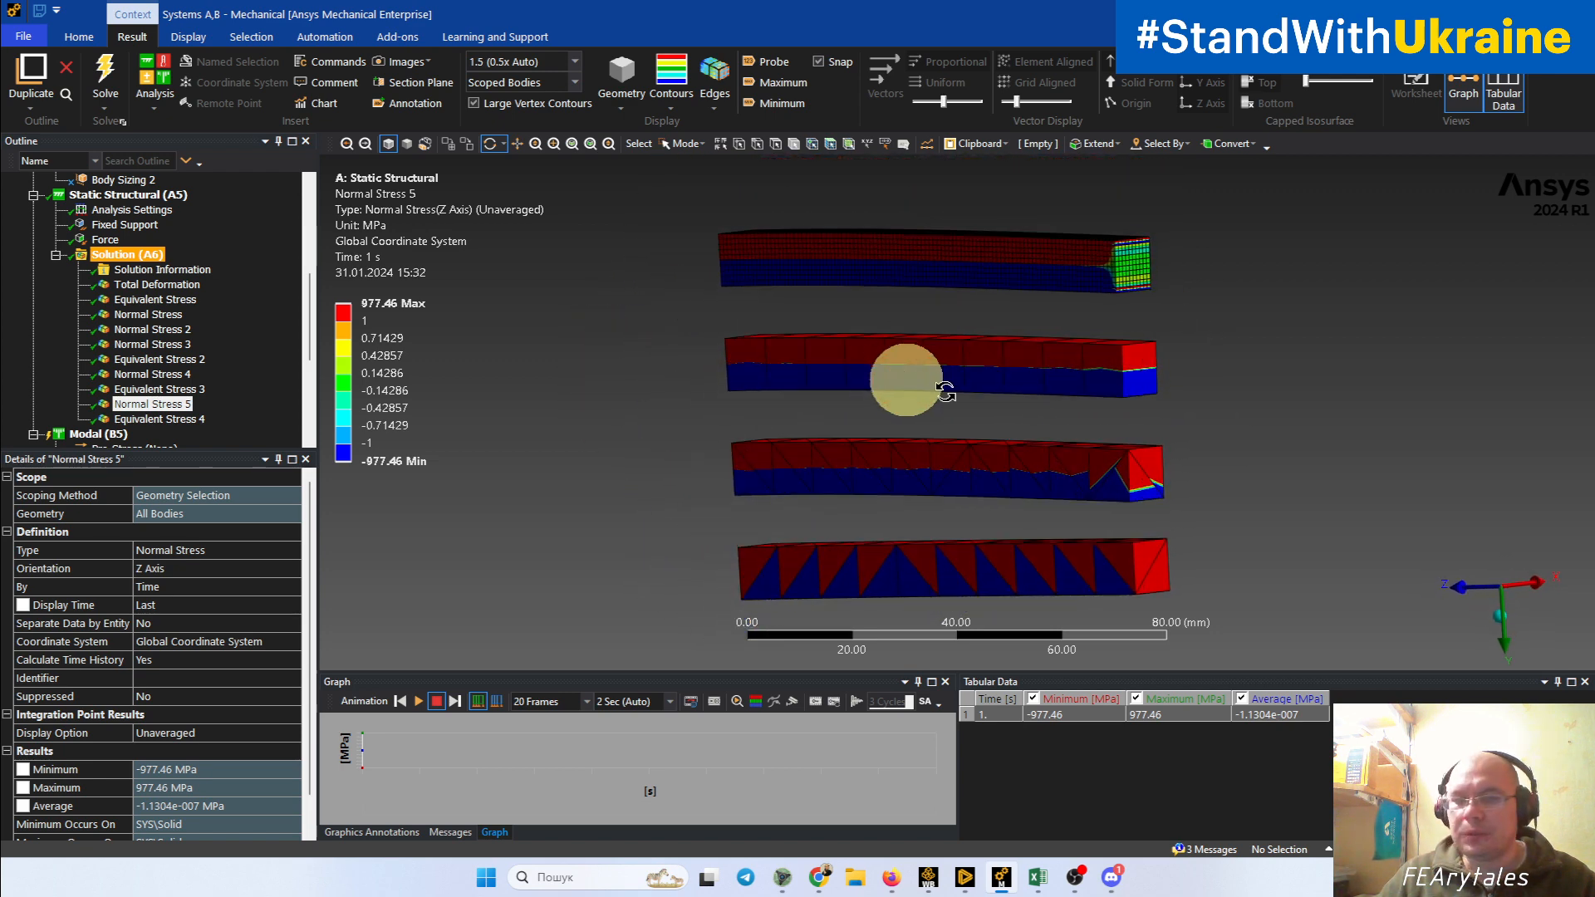
Step: Inspect the unaveraged Z-axis stress up close at the free ends of the coarse hexahedral and quadratic tetrahedral beams
scroll(1131, 431, up, 5)
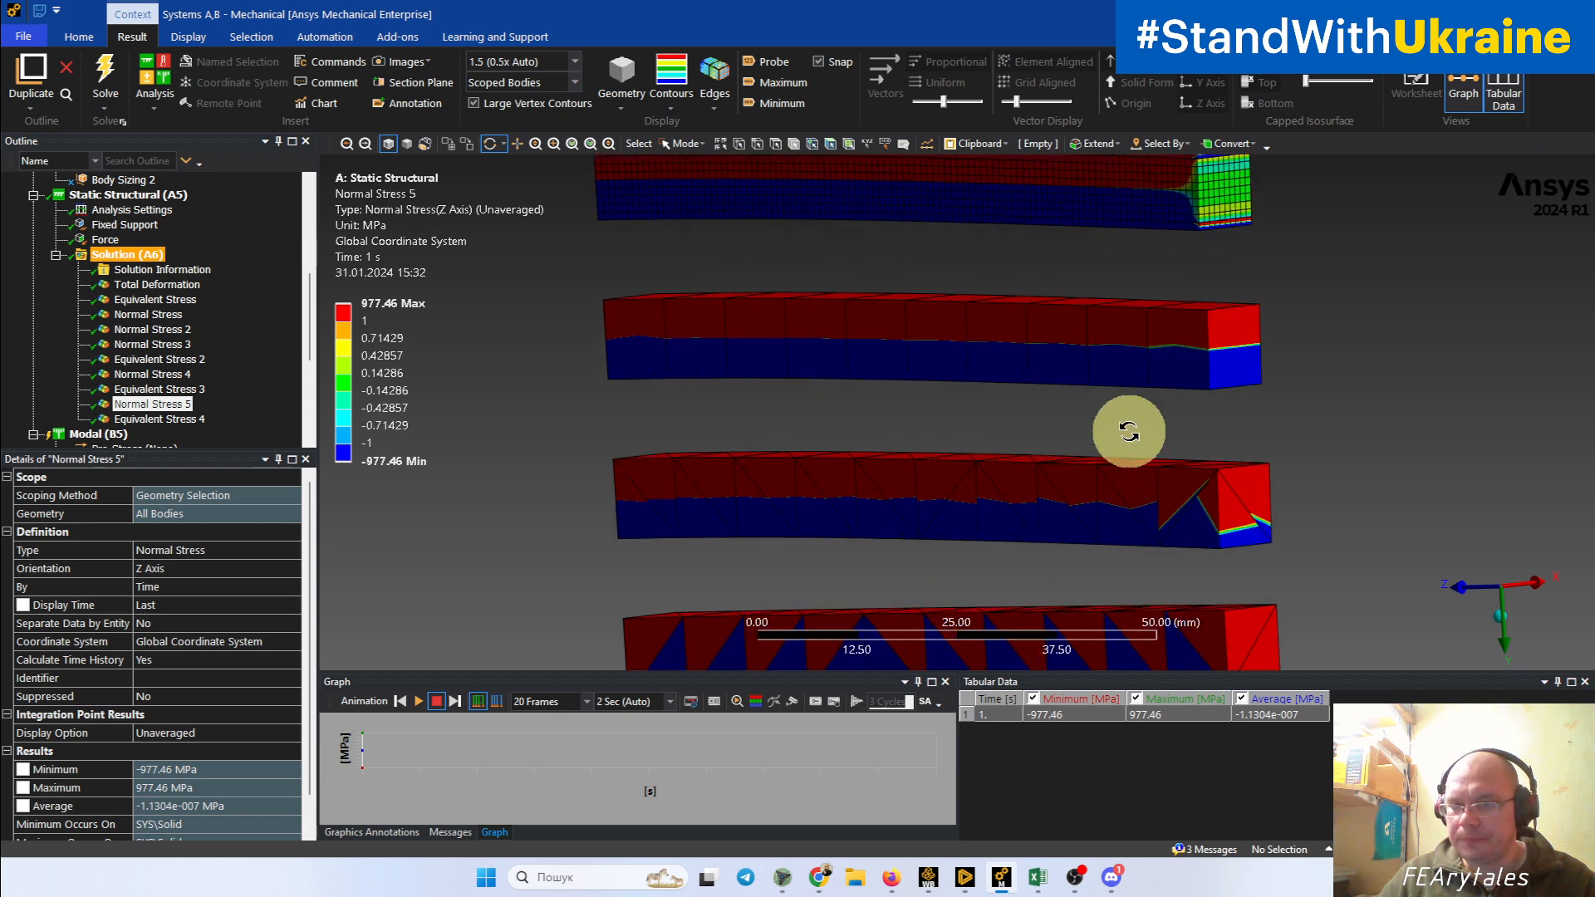
ctrl+middle_drag(1297, 423, 914, 453)
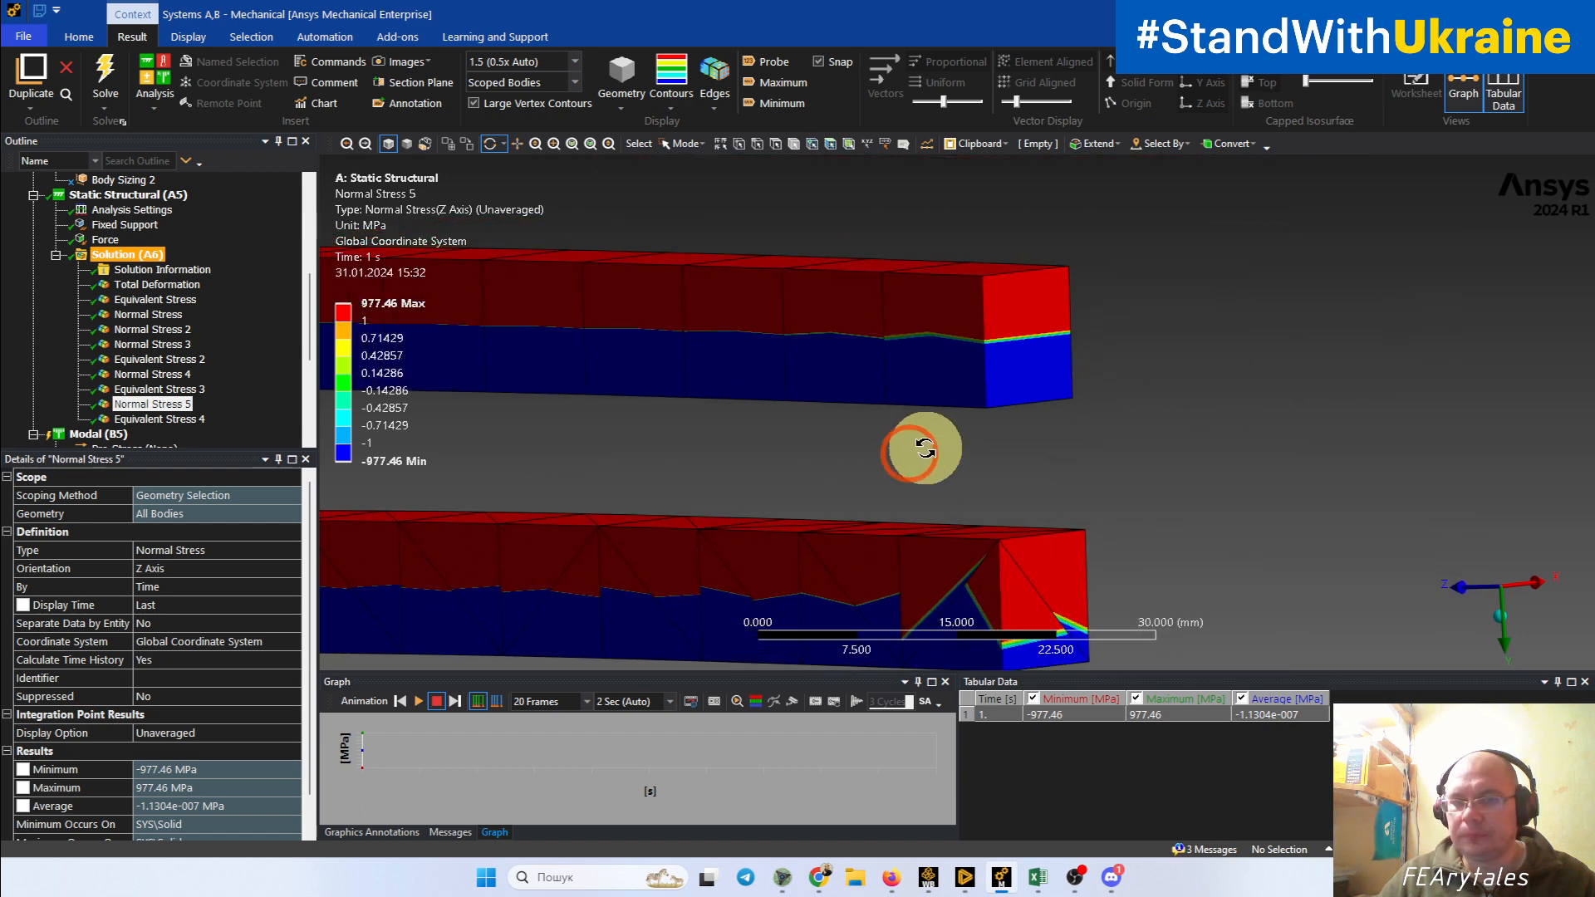
click(670, 81)
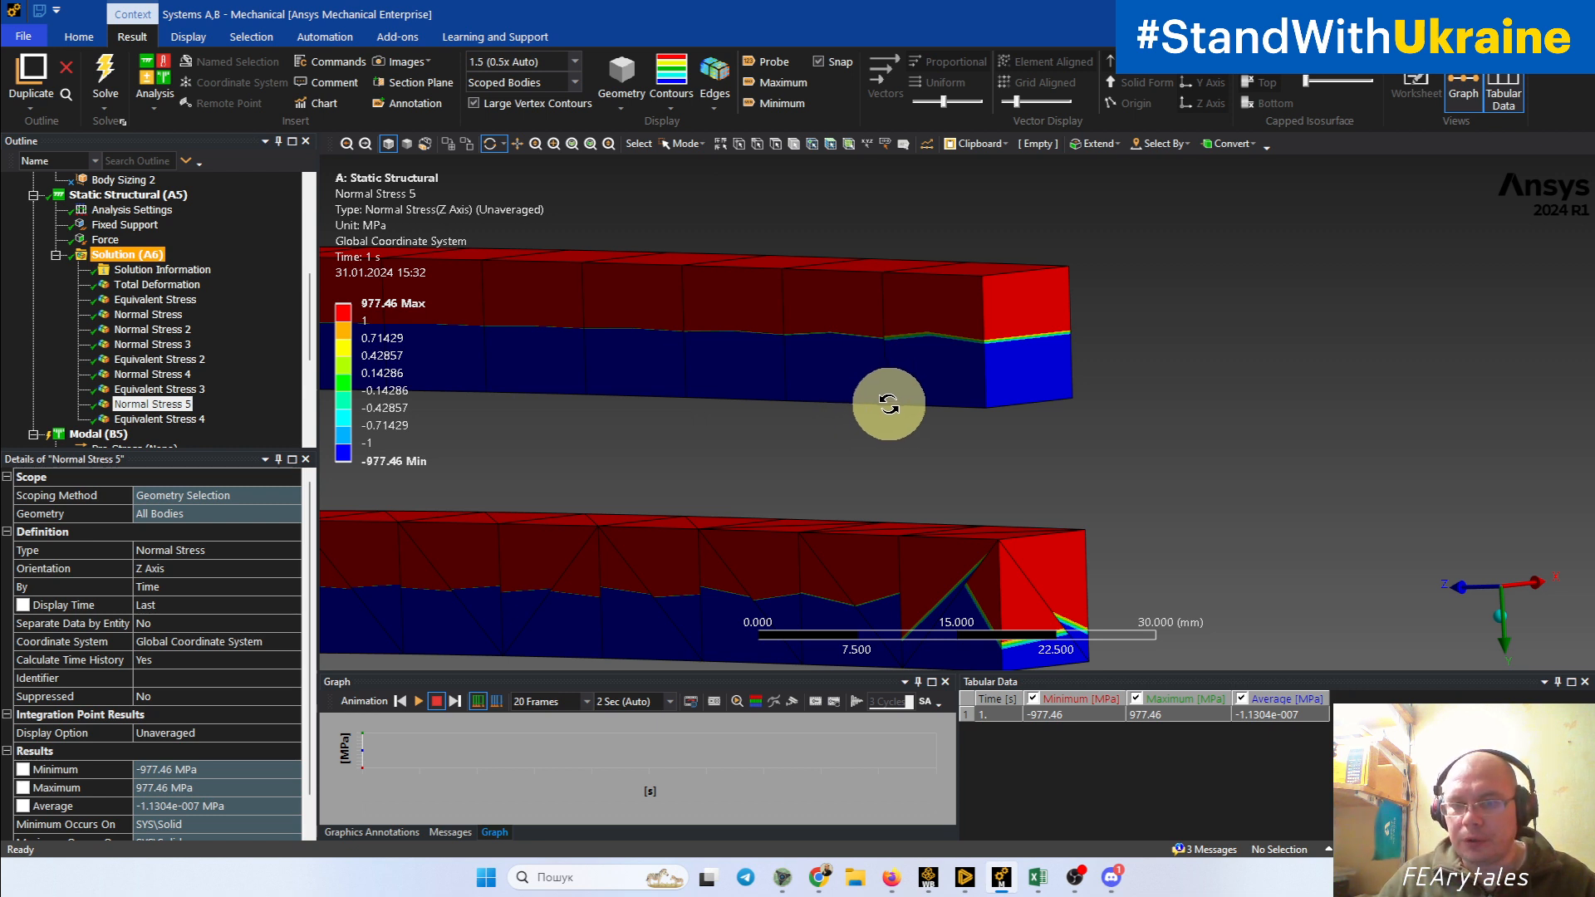
drag(888, 405, 905, 427)
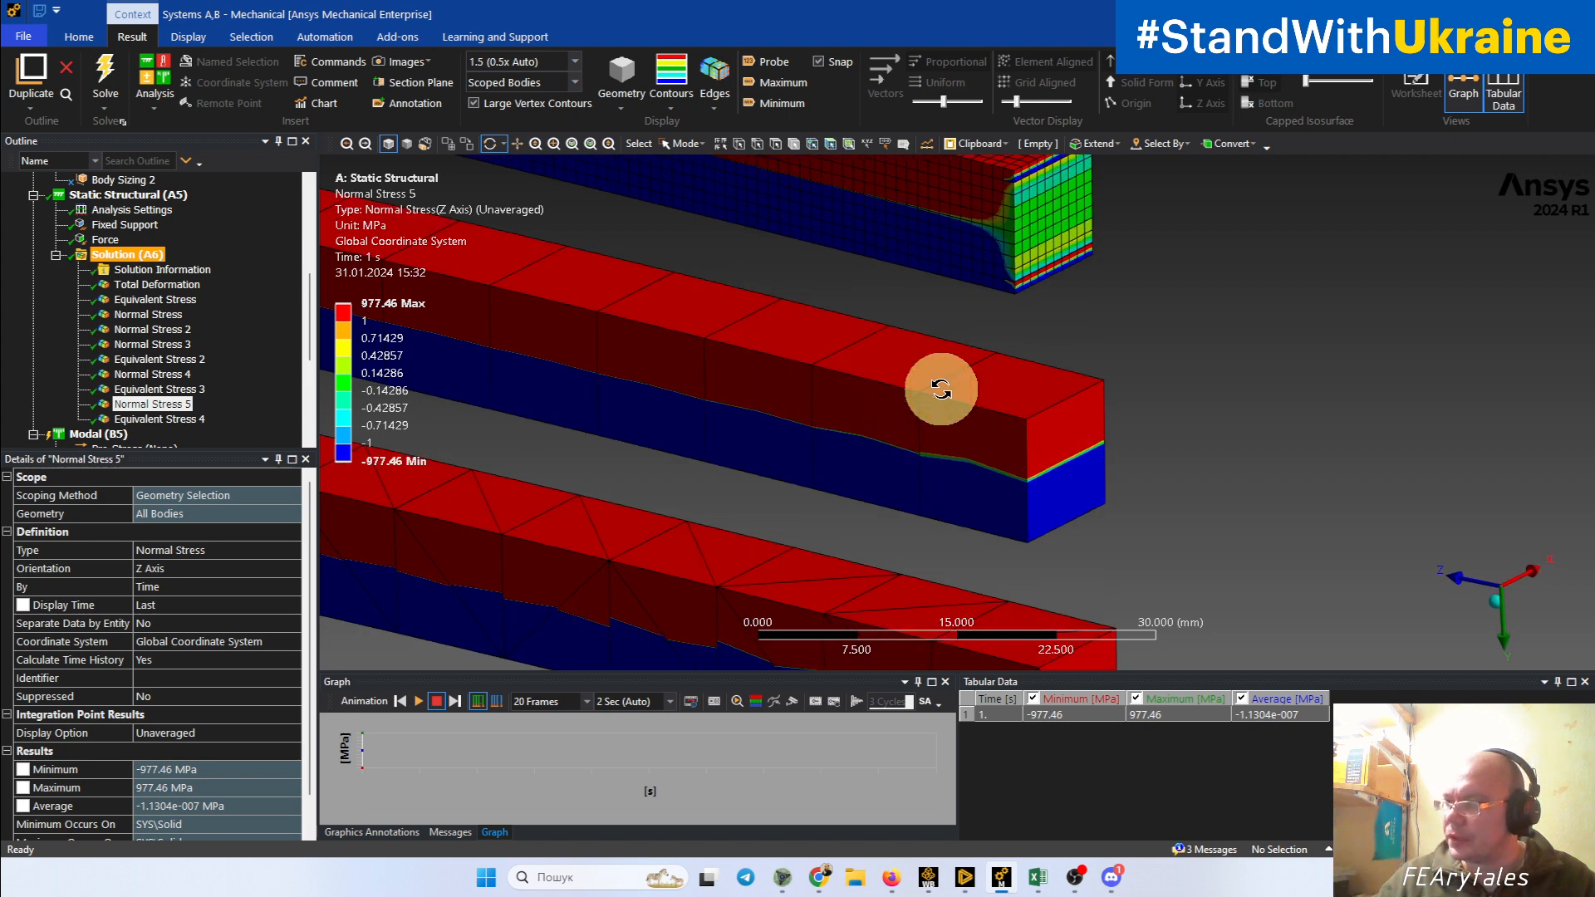